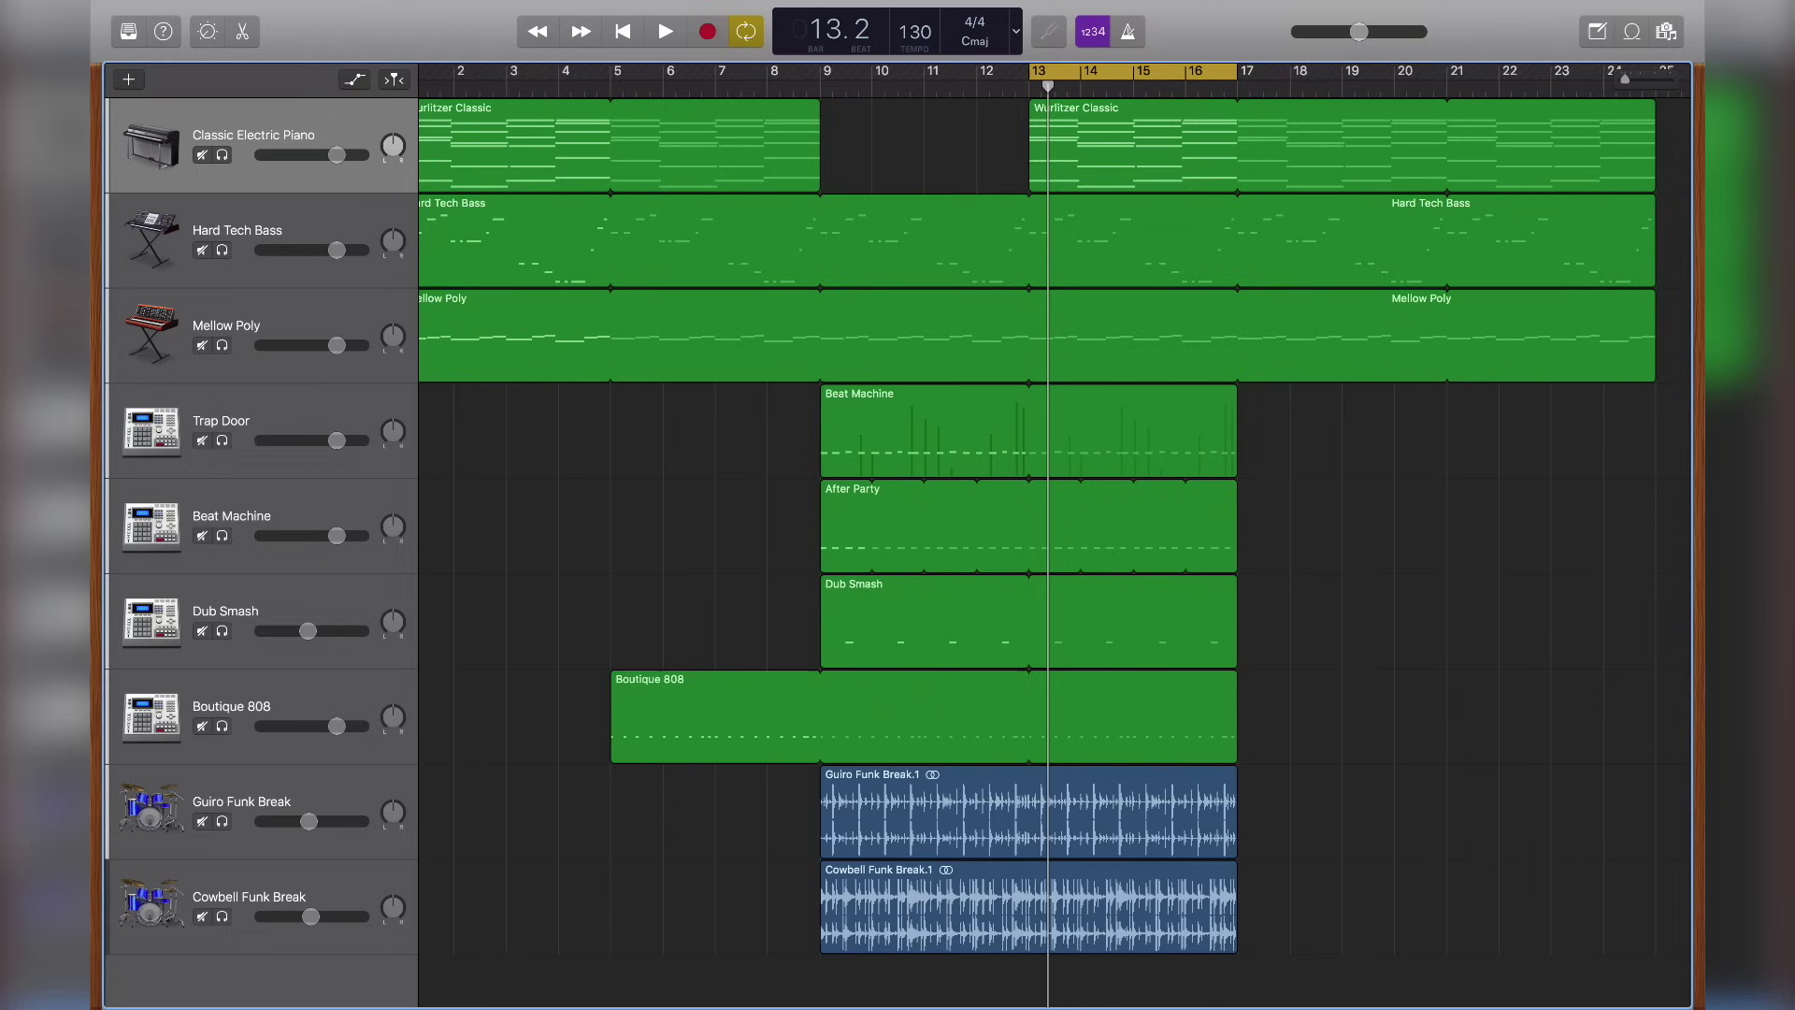
# - Play the arrangement from the start, then again from bar 13, stopping each time
pyautogui.press('space')
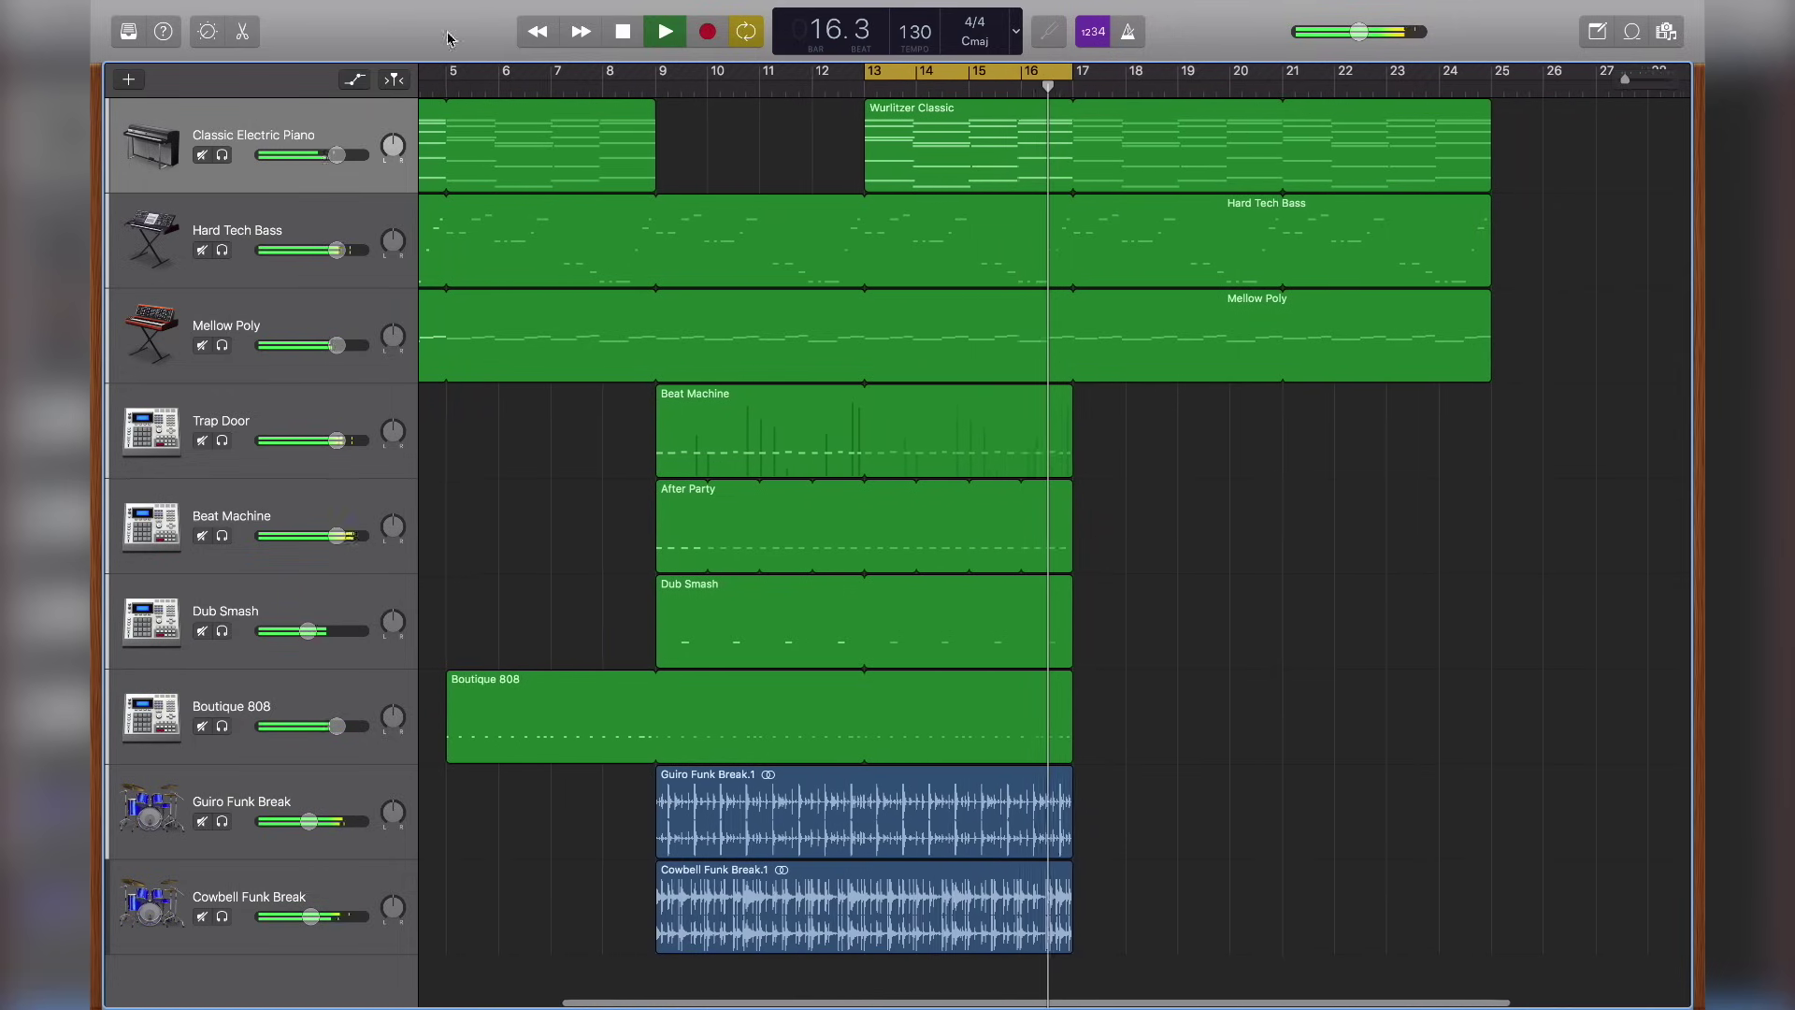
pyautogui.click(624, 32)
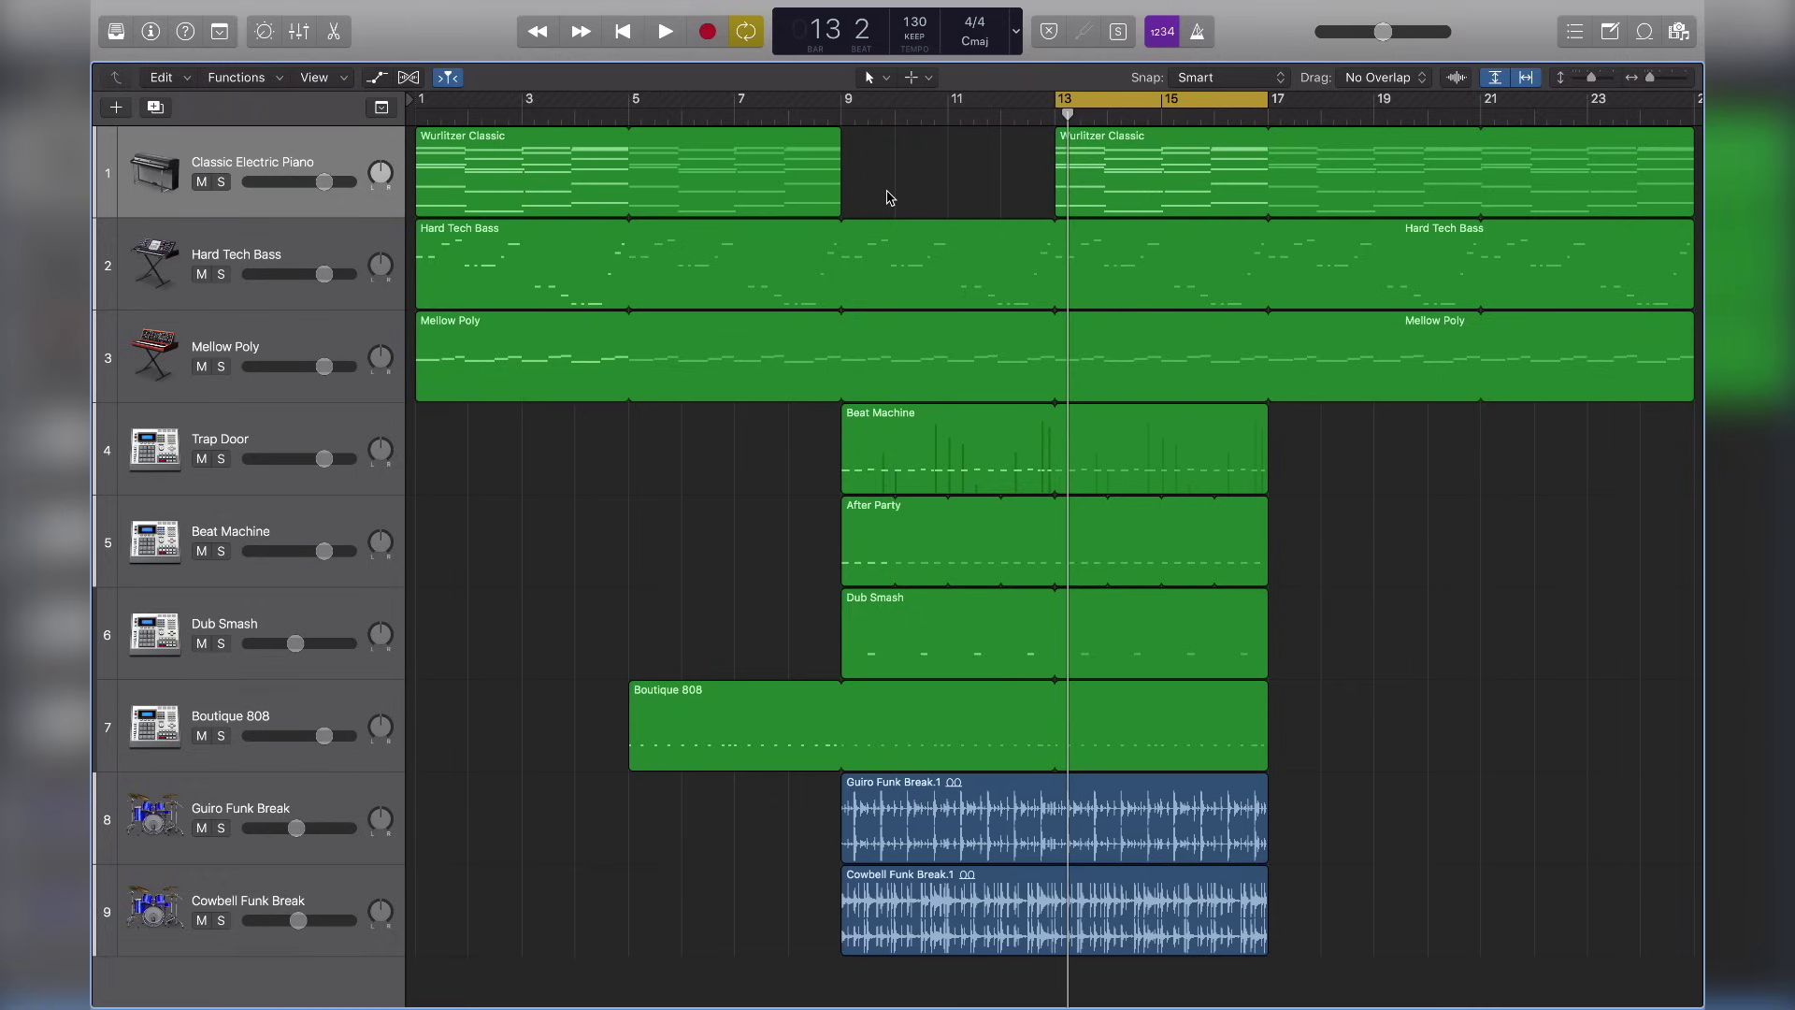
pyautogui.press('space')
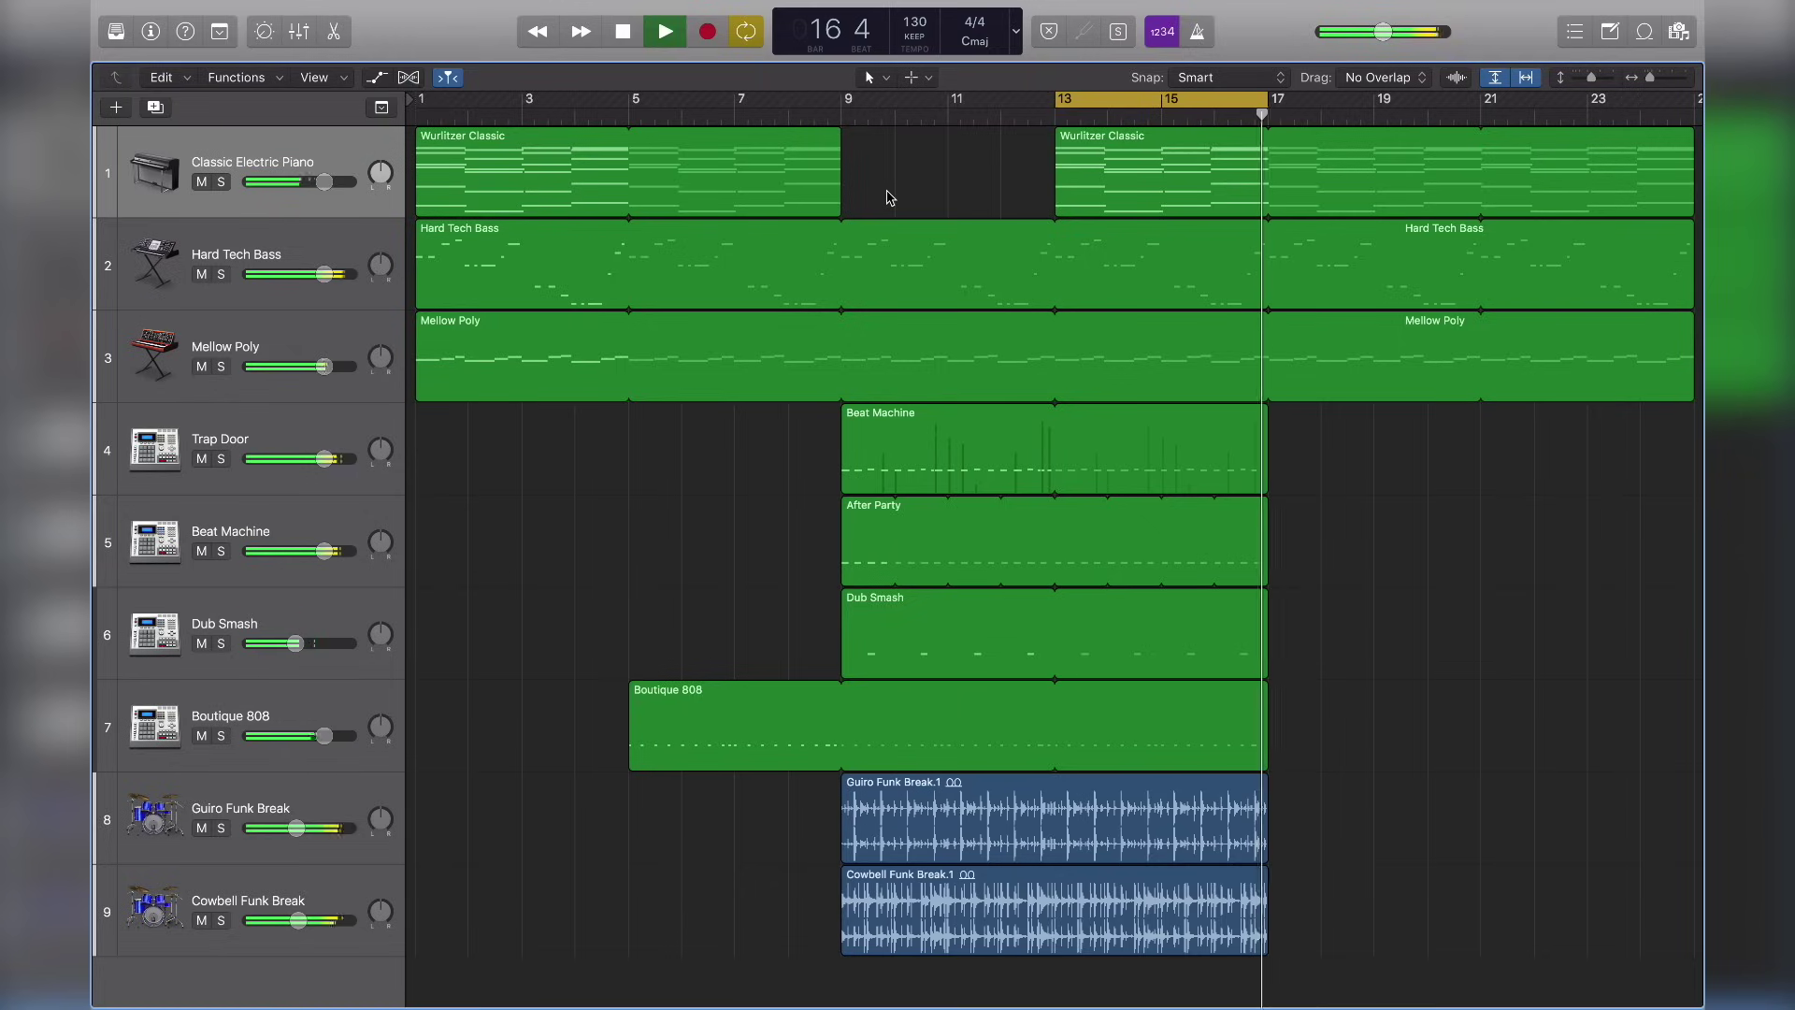
pyautogui.press('space')
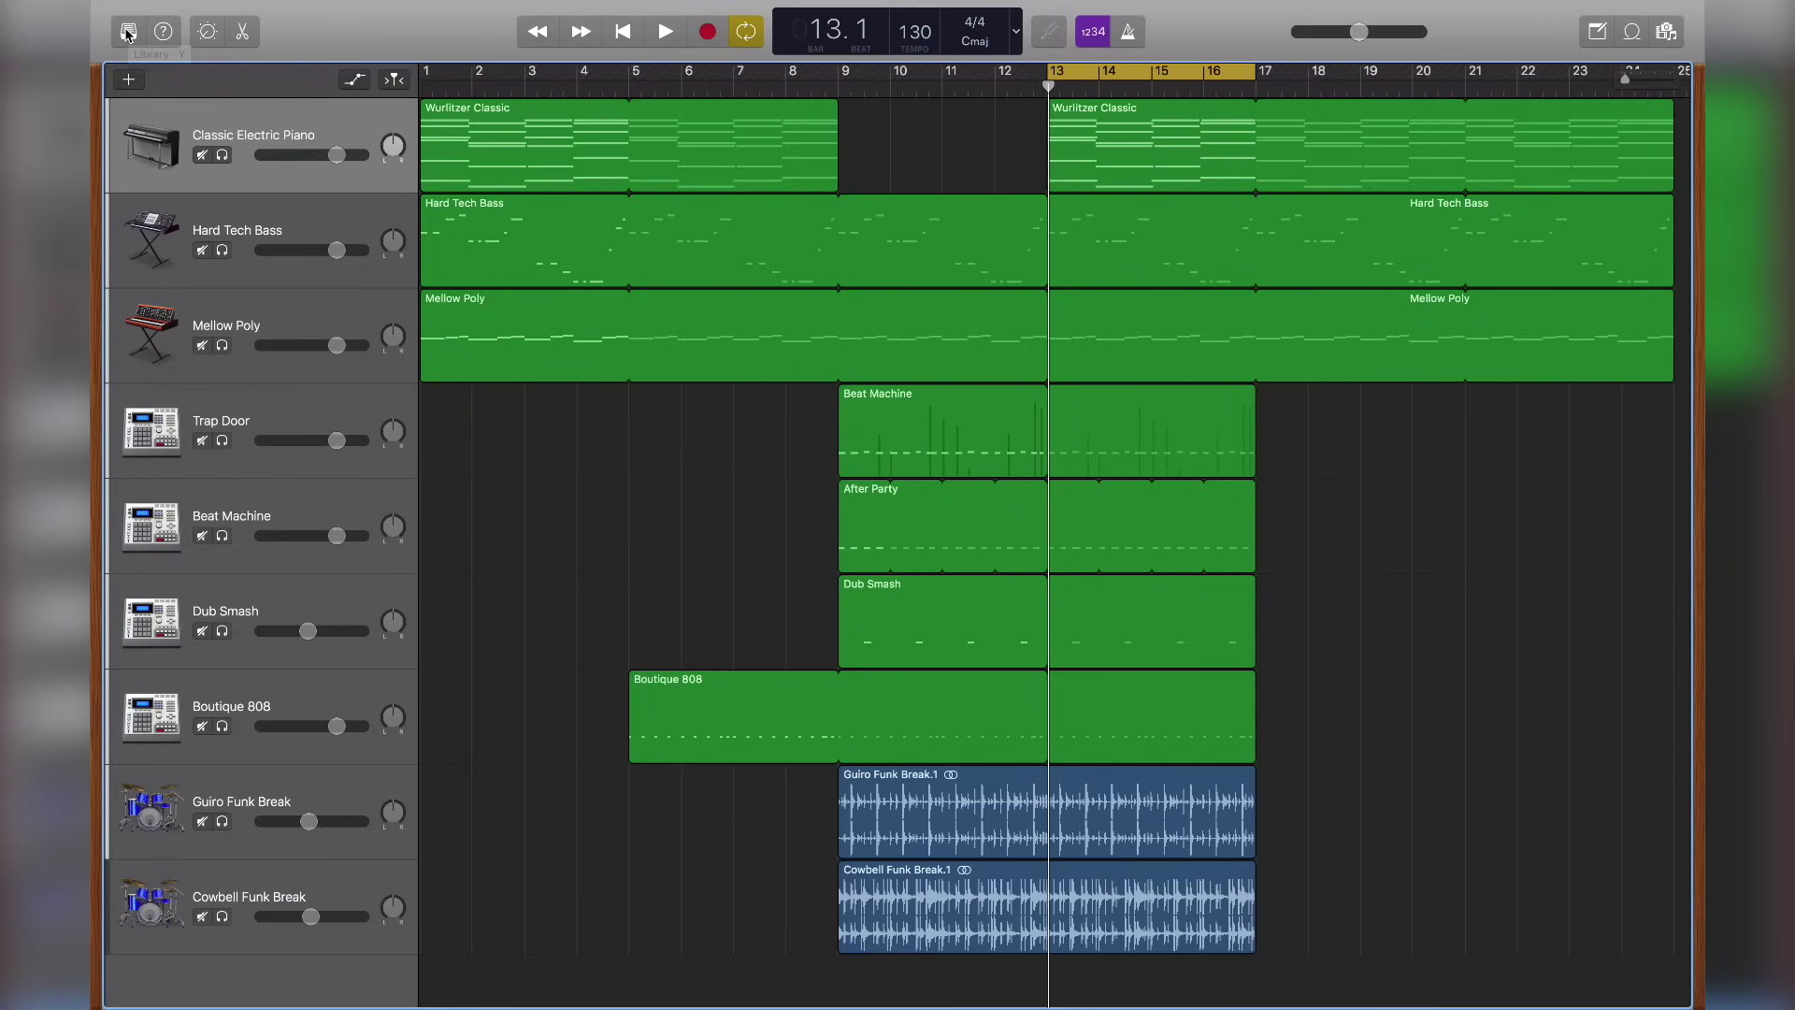
# - Show and hide the sound library, then turn quick help tips on and off
pyautogui.click(128, 33)
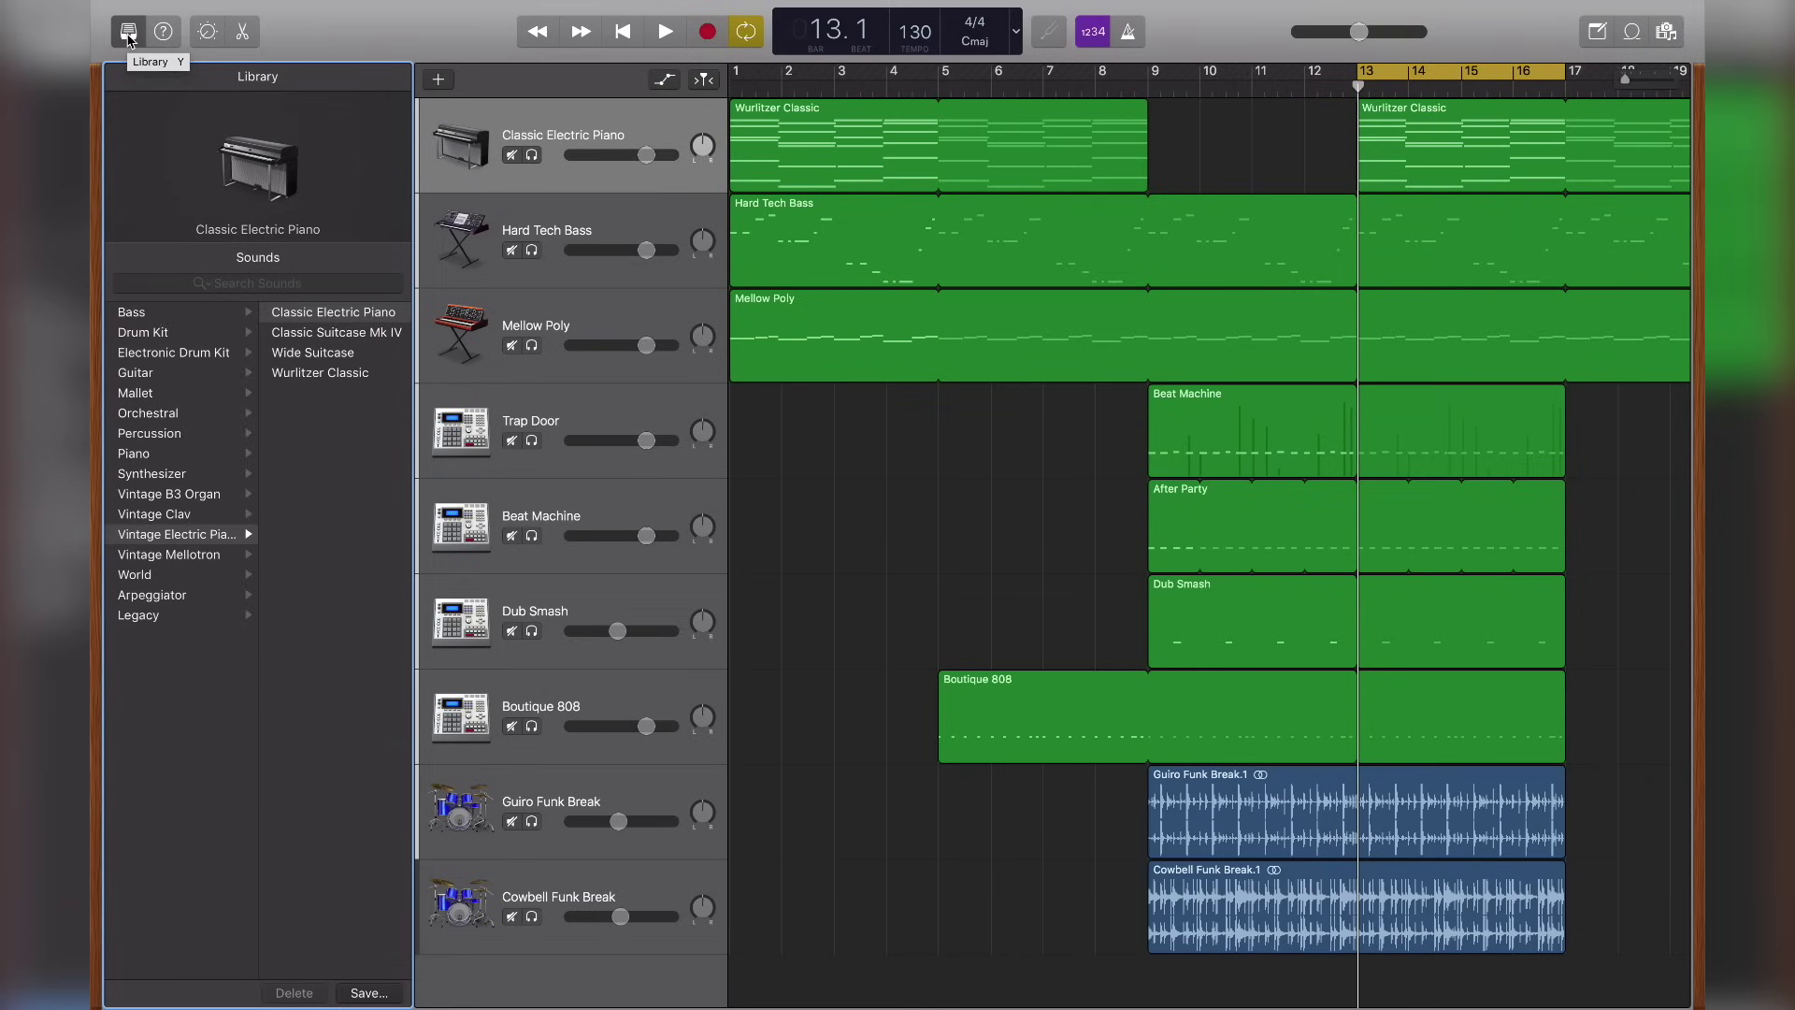
pyautogui.click(129, 34)
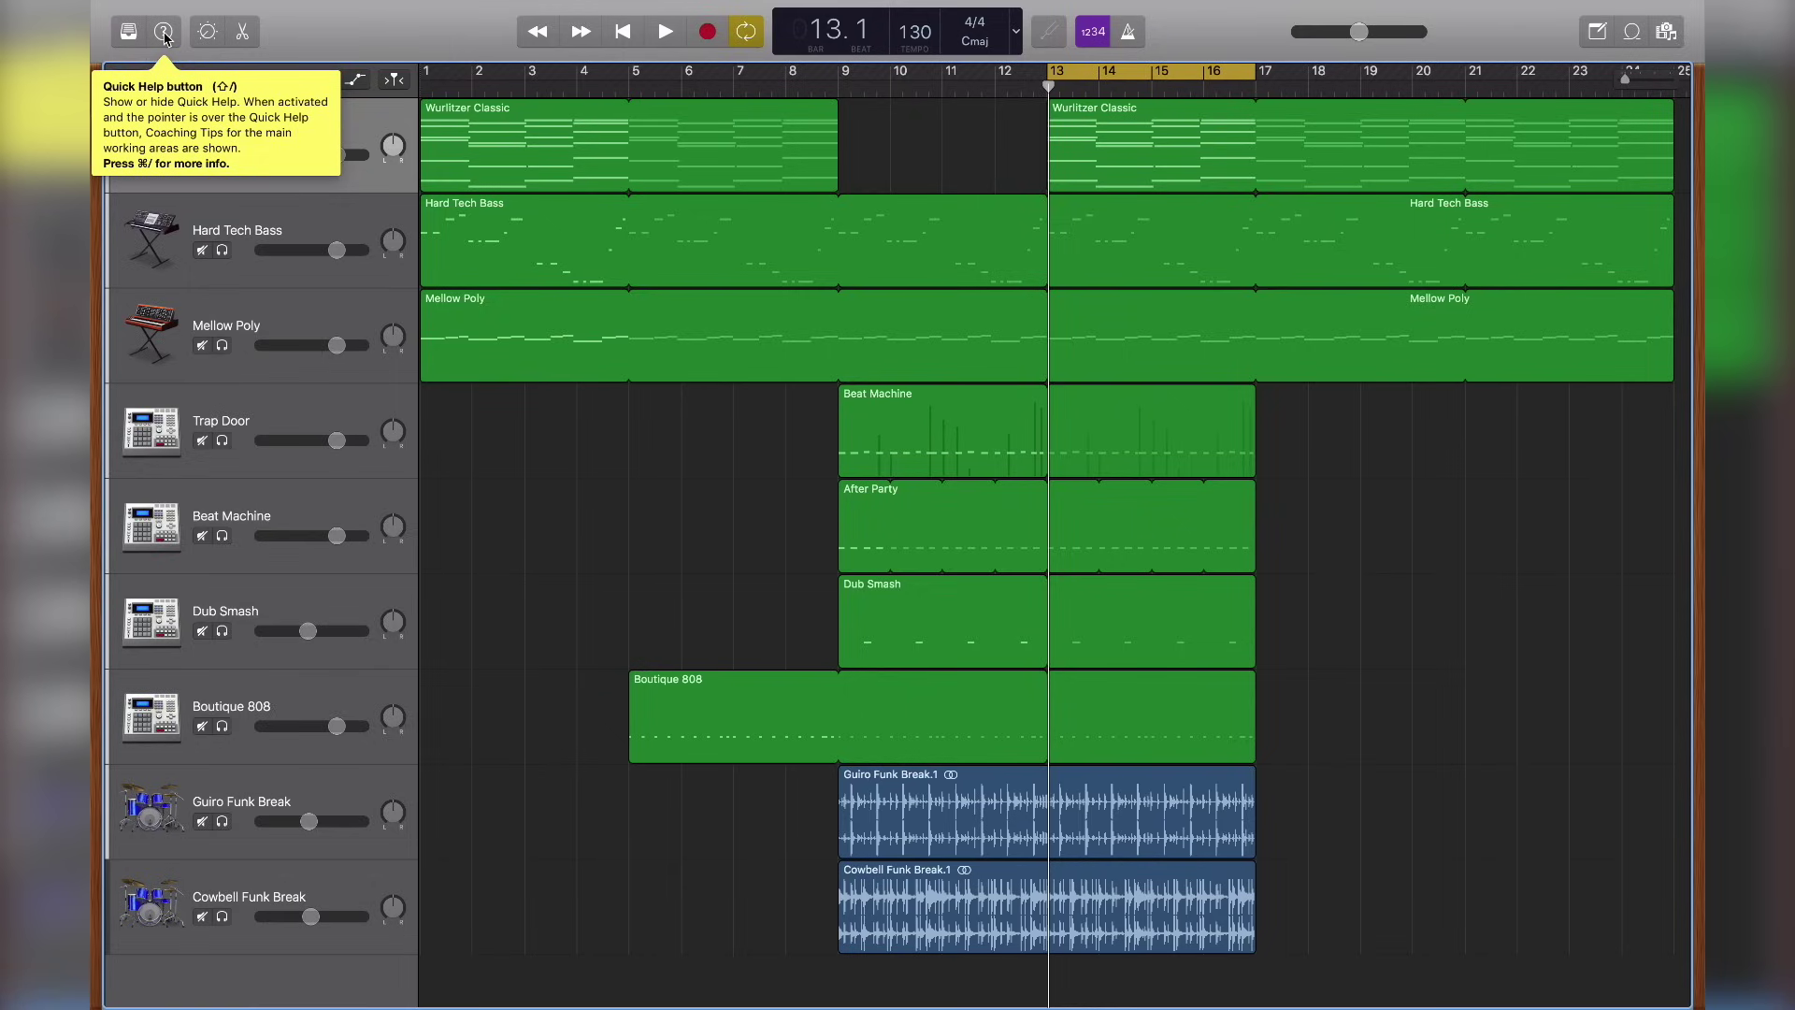
pyautogui.click(163, 32)
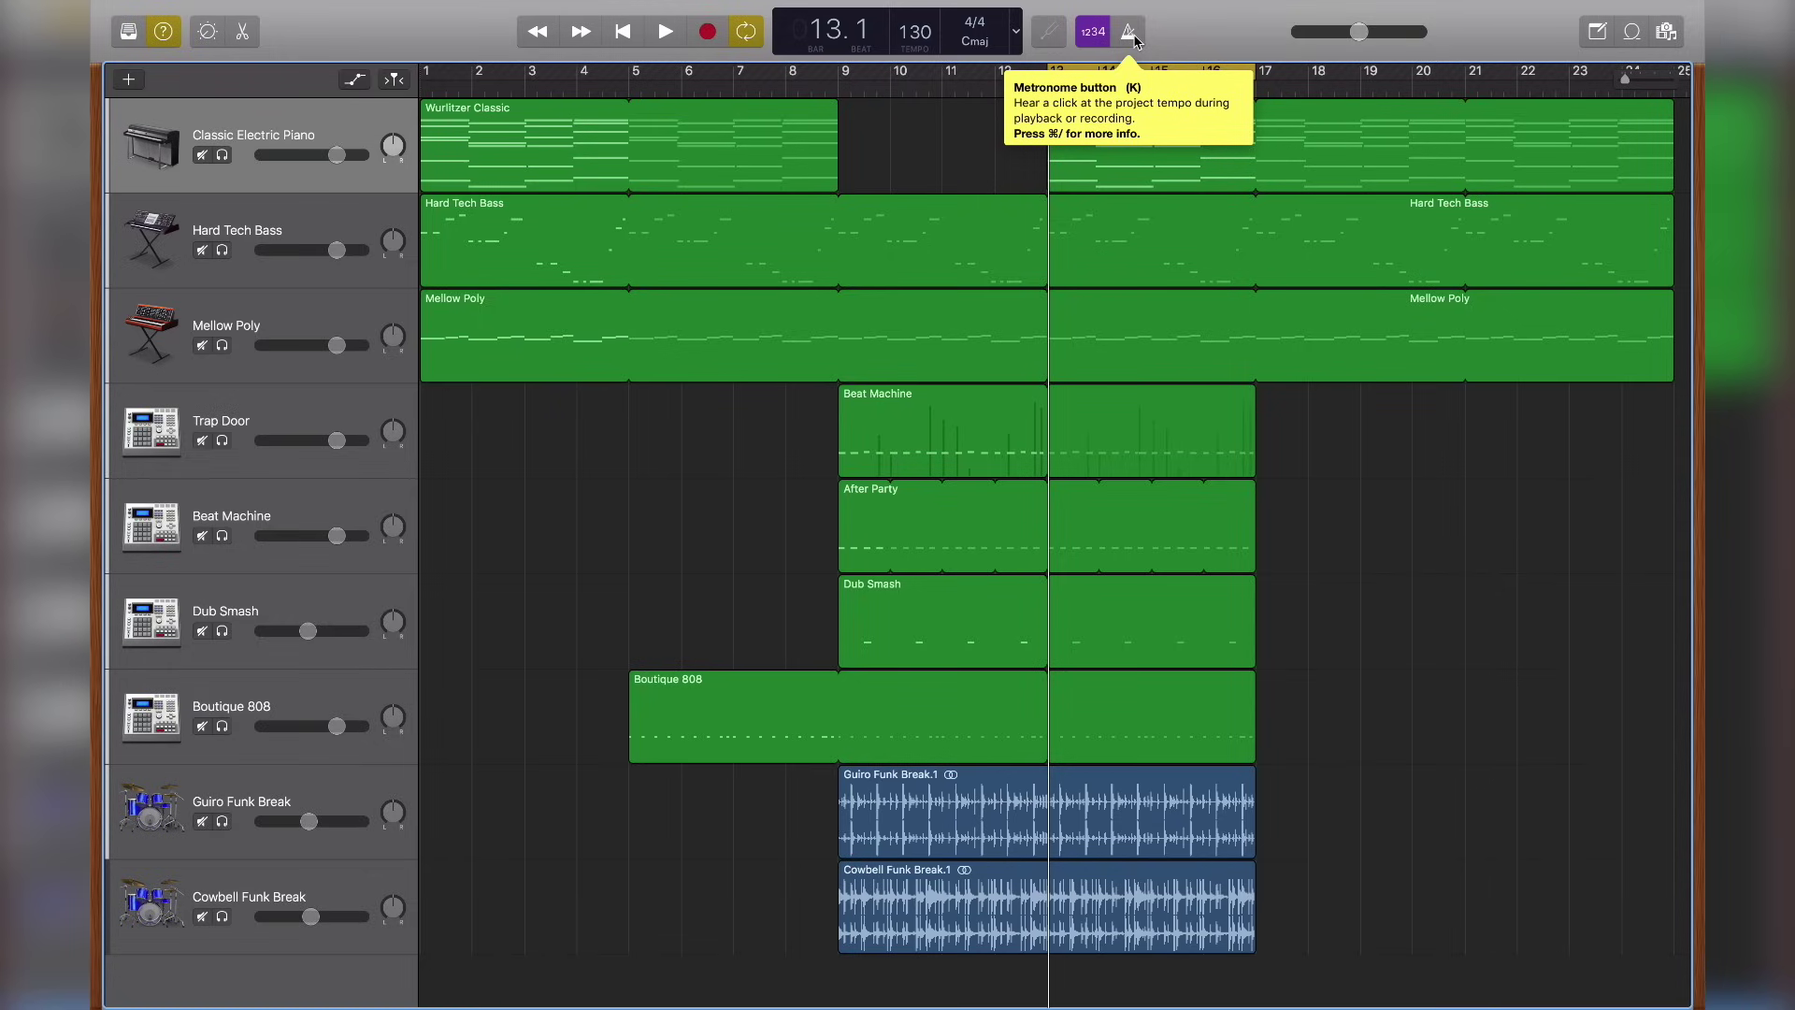
pyautogui.click(166, 34)
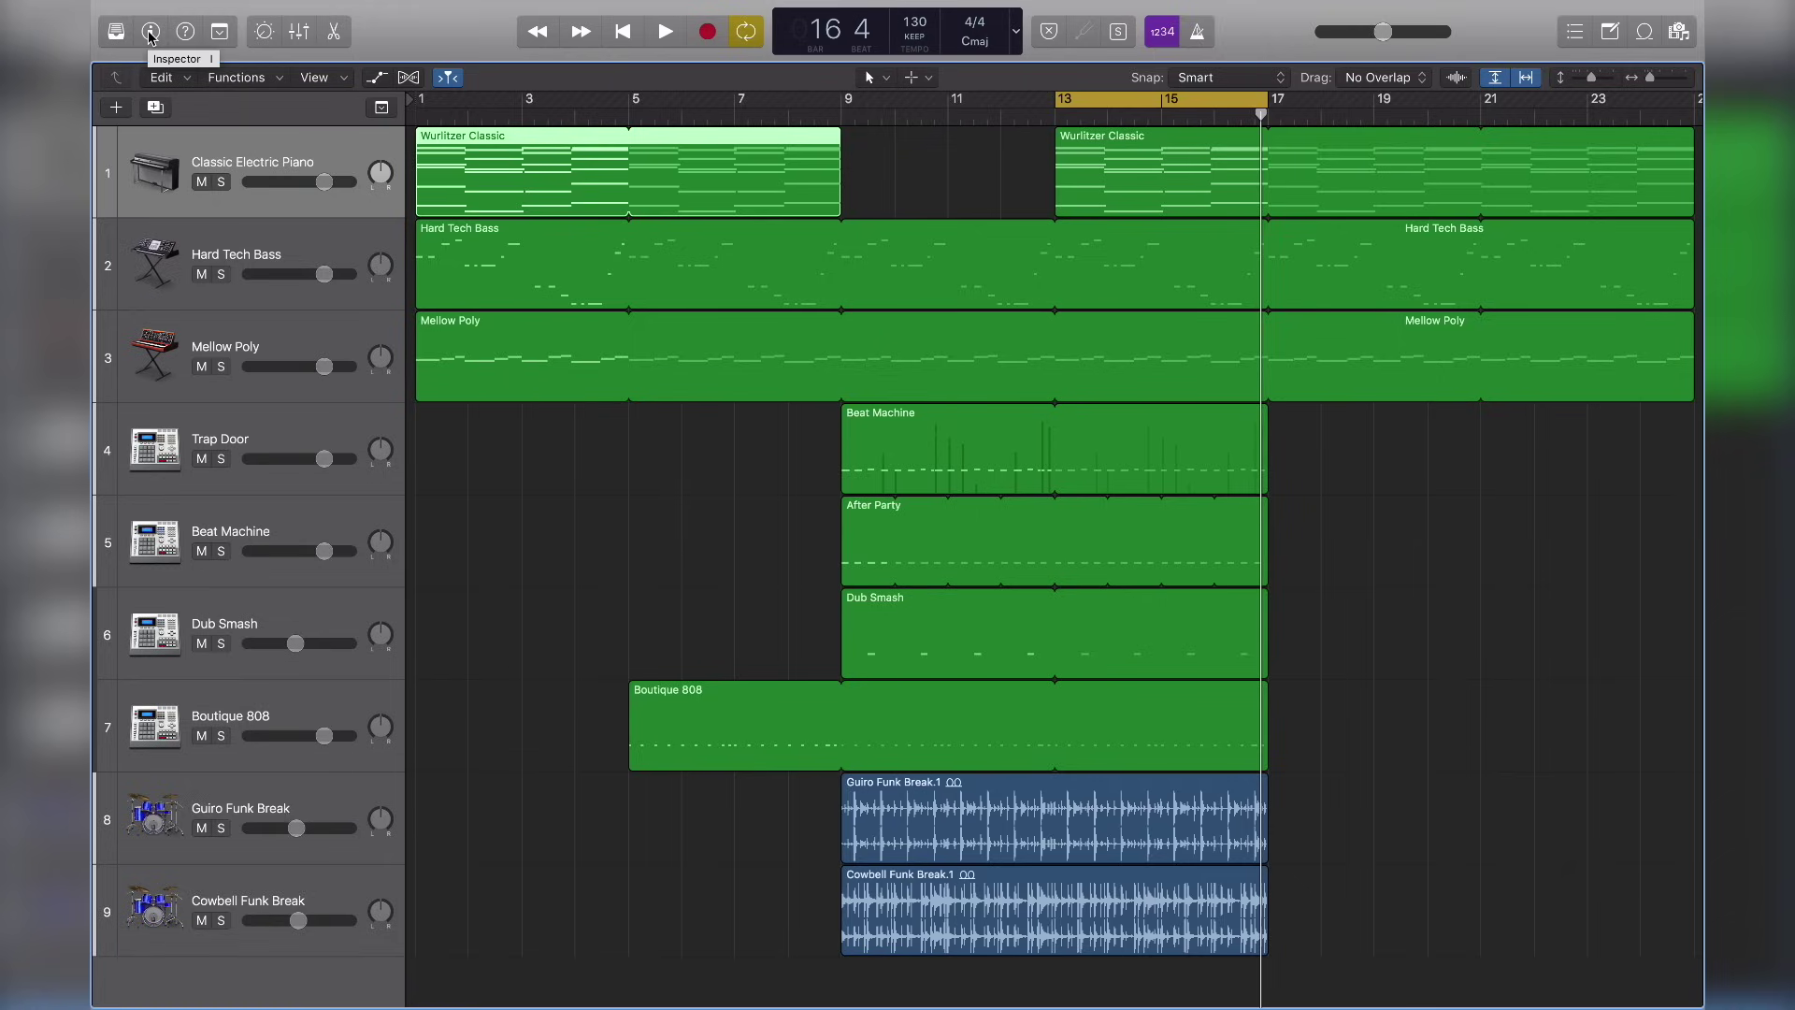
# - Show region and track settings, collapse both sections, close them, then toggle extra editing commands
pyautogui.click(150, 33)
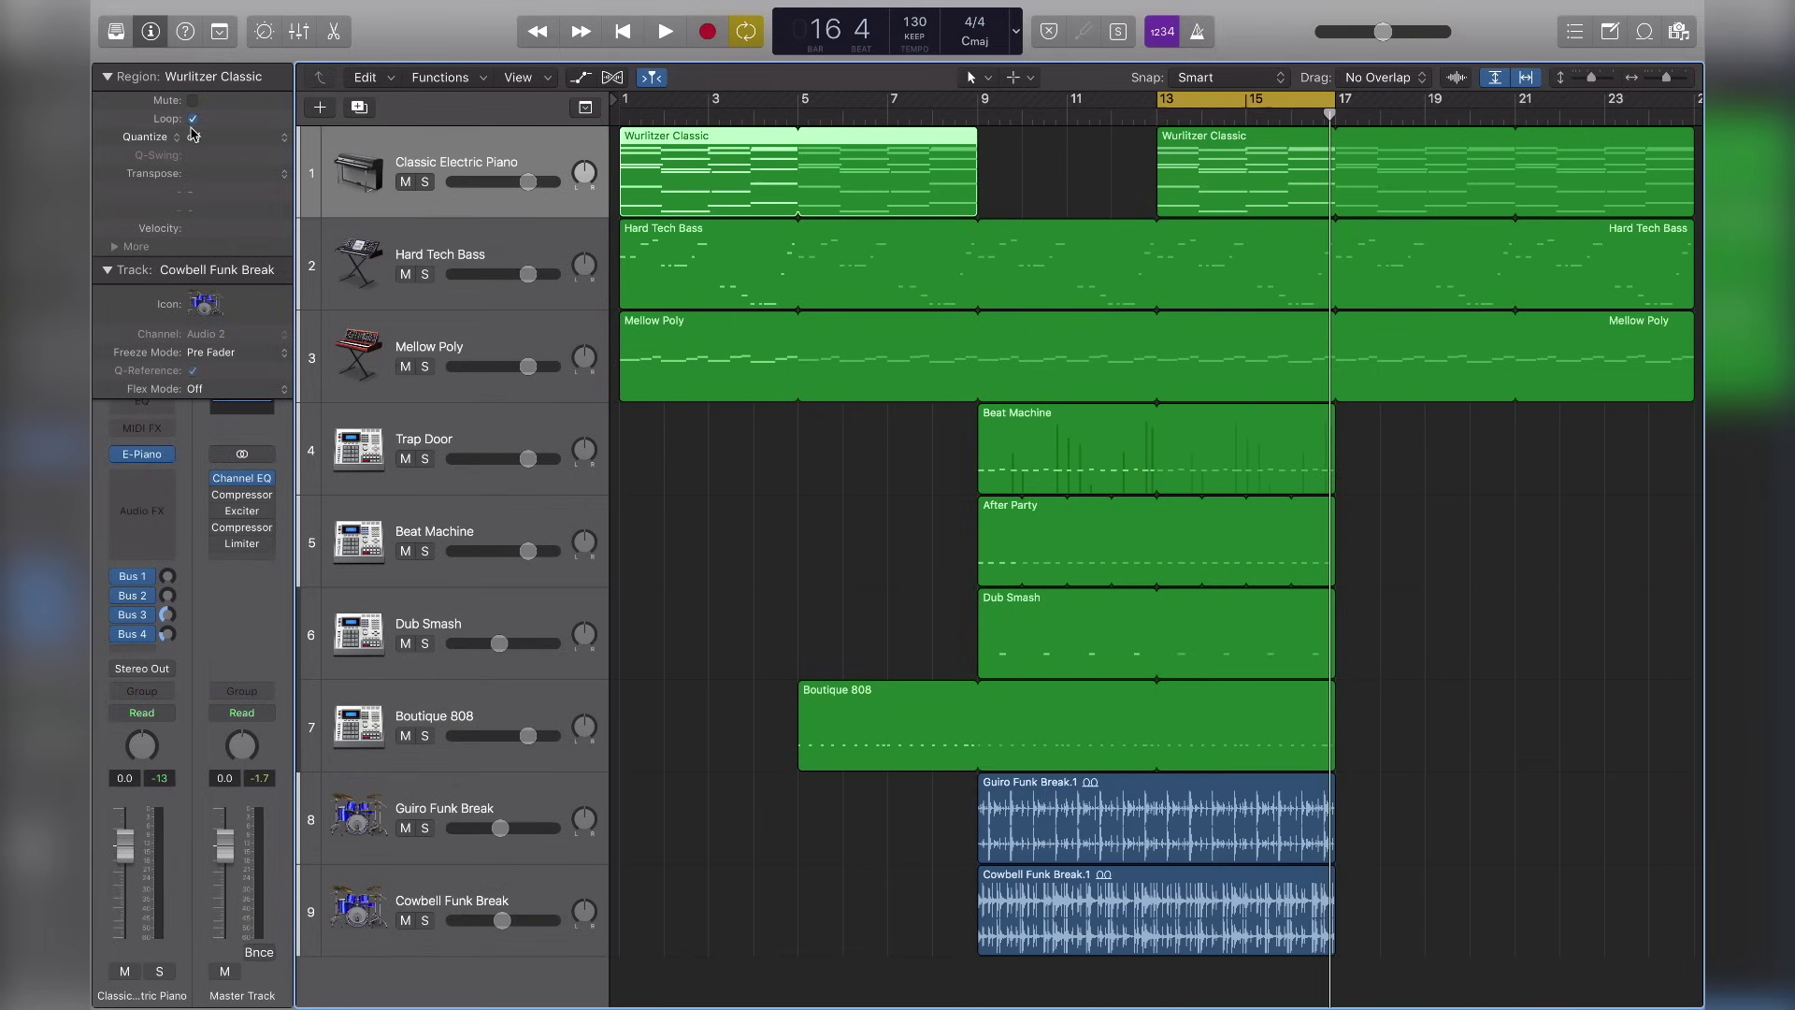
pyautogui.click(107, 76)
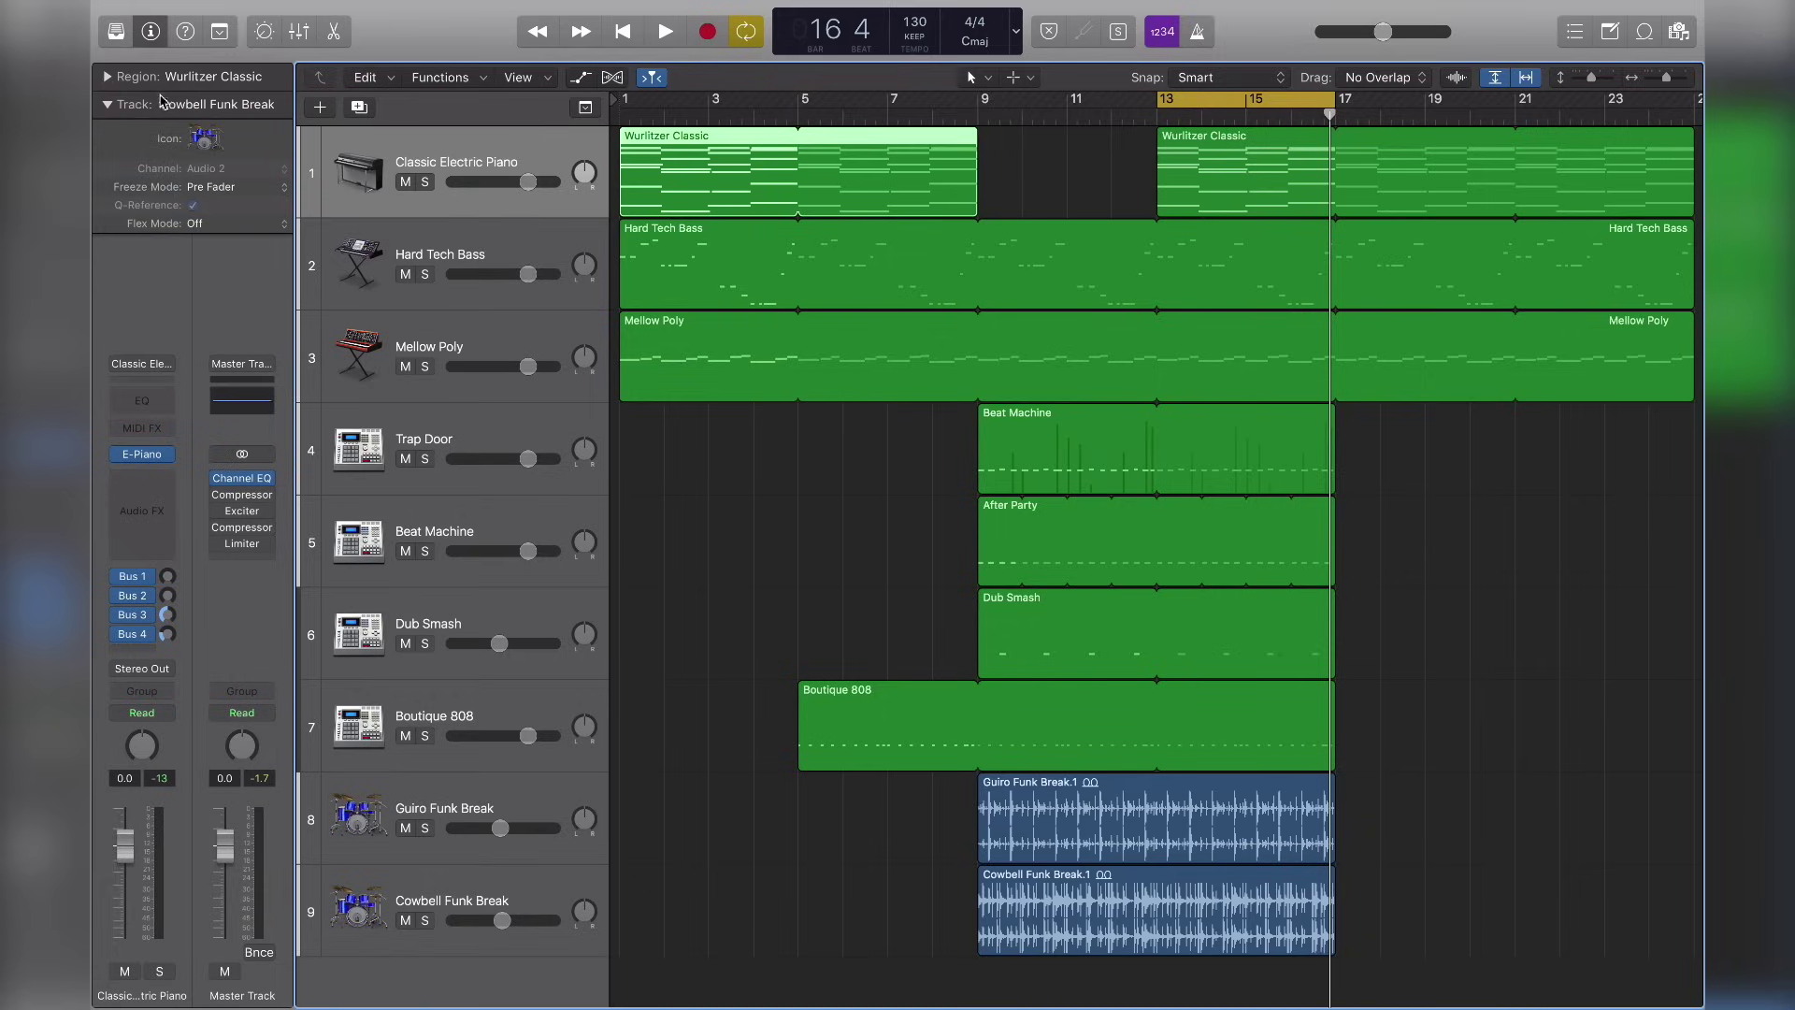
pyautogui.click(107, 105)
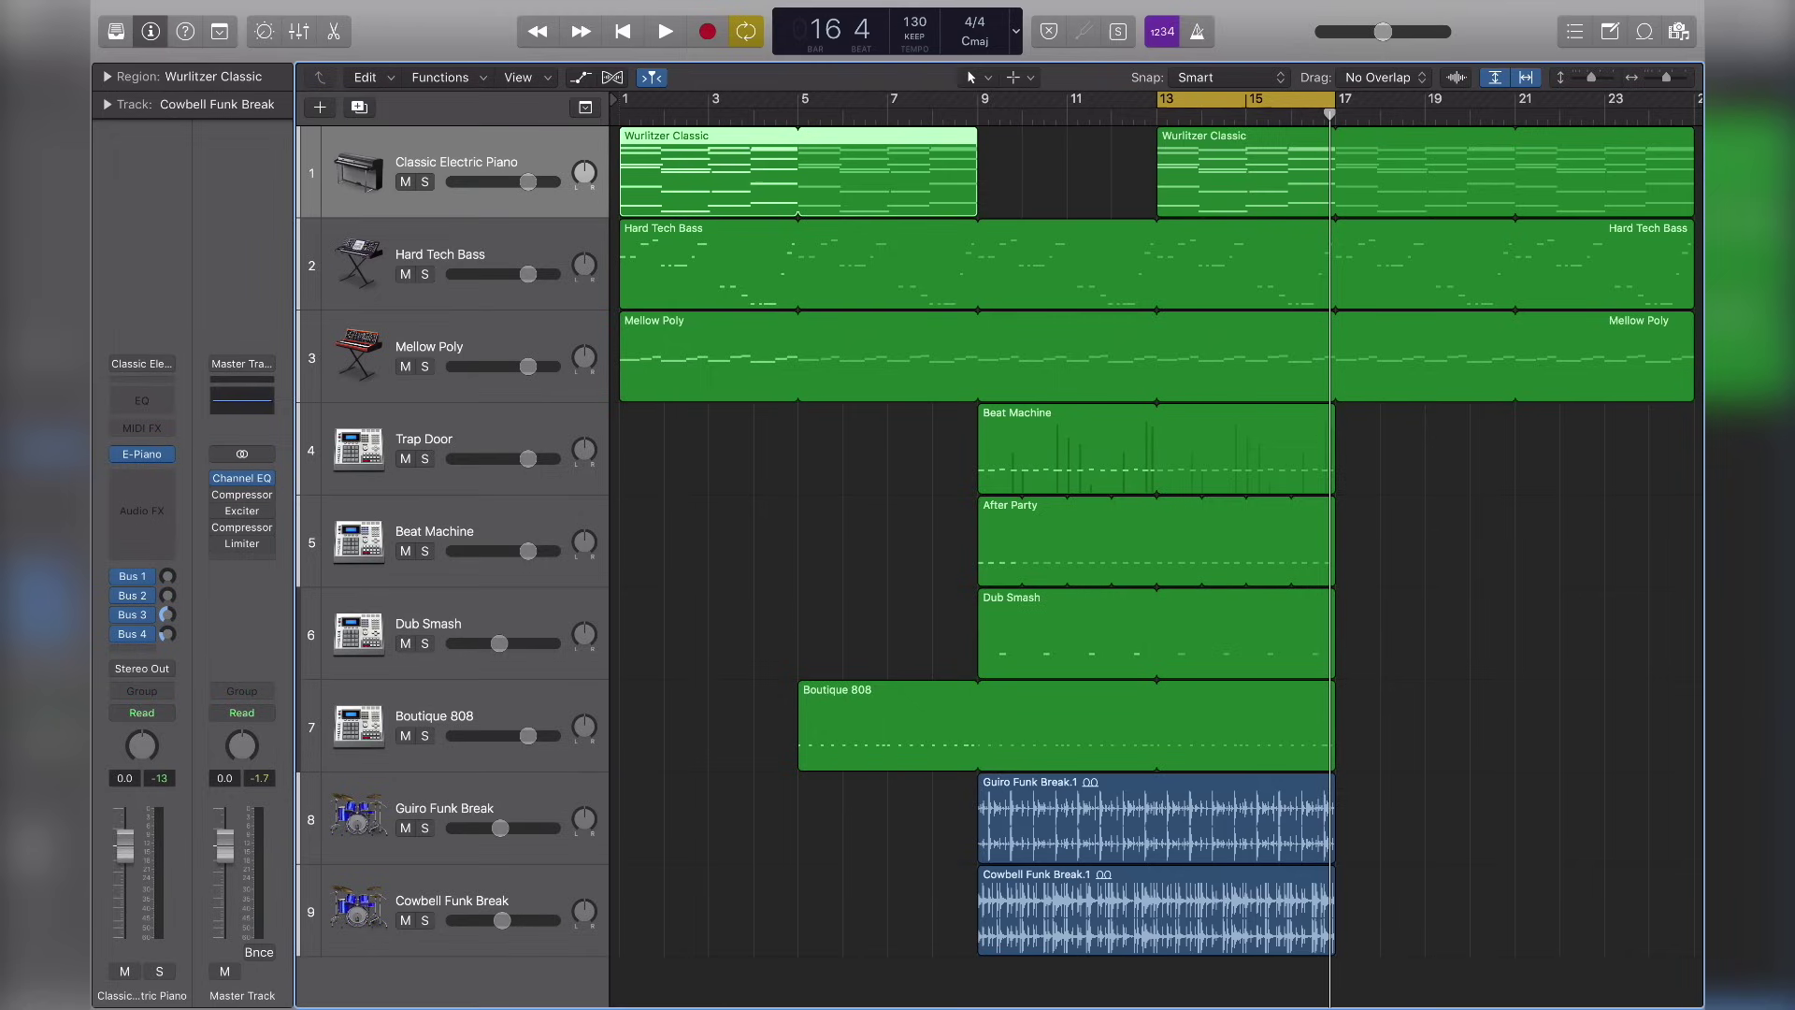
pyautogui.click(153, 35)
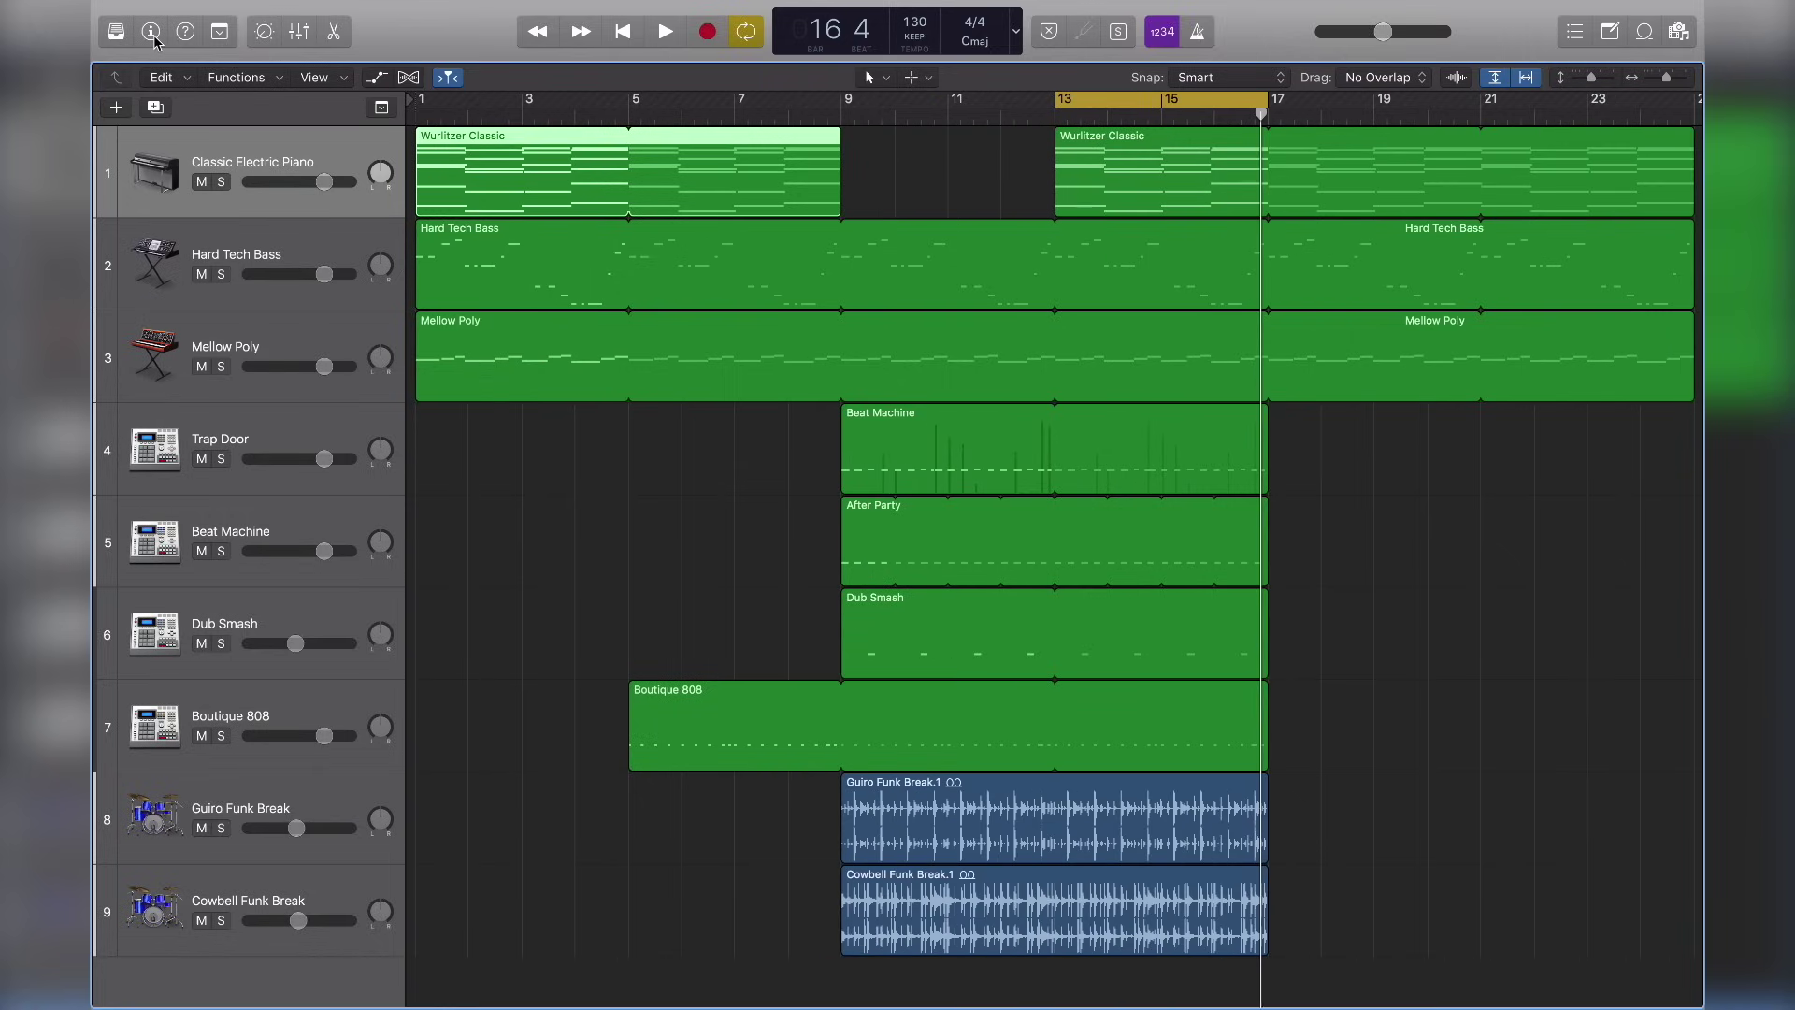
pyautogui.click(220, 33)
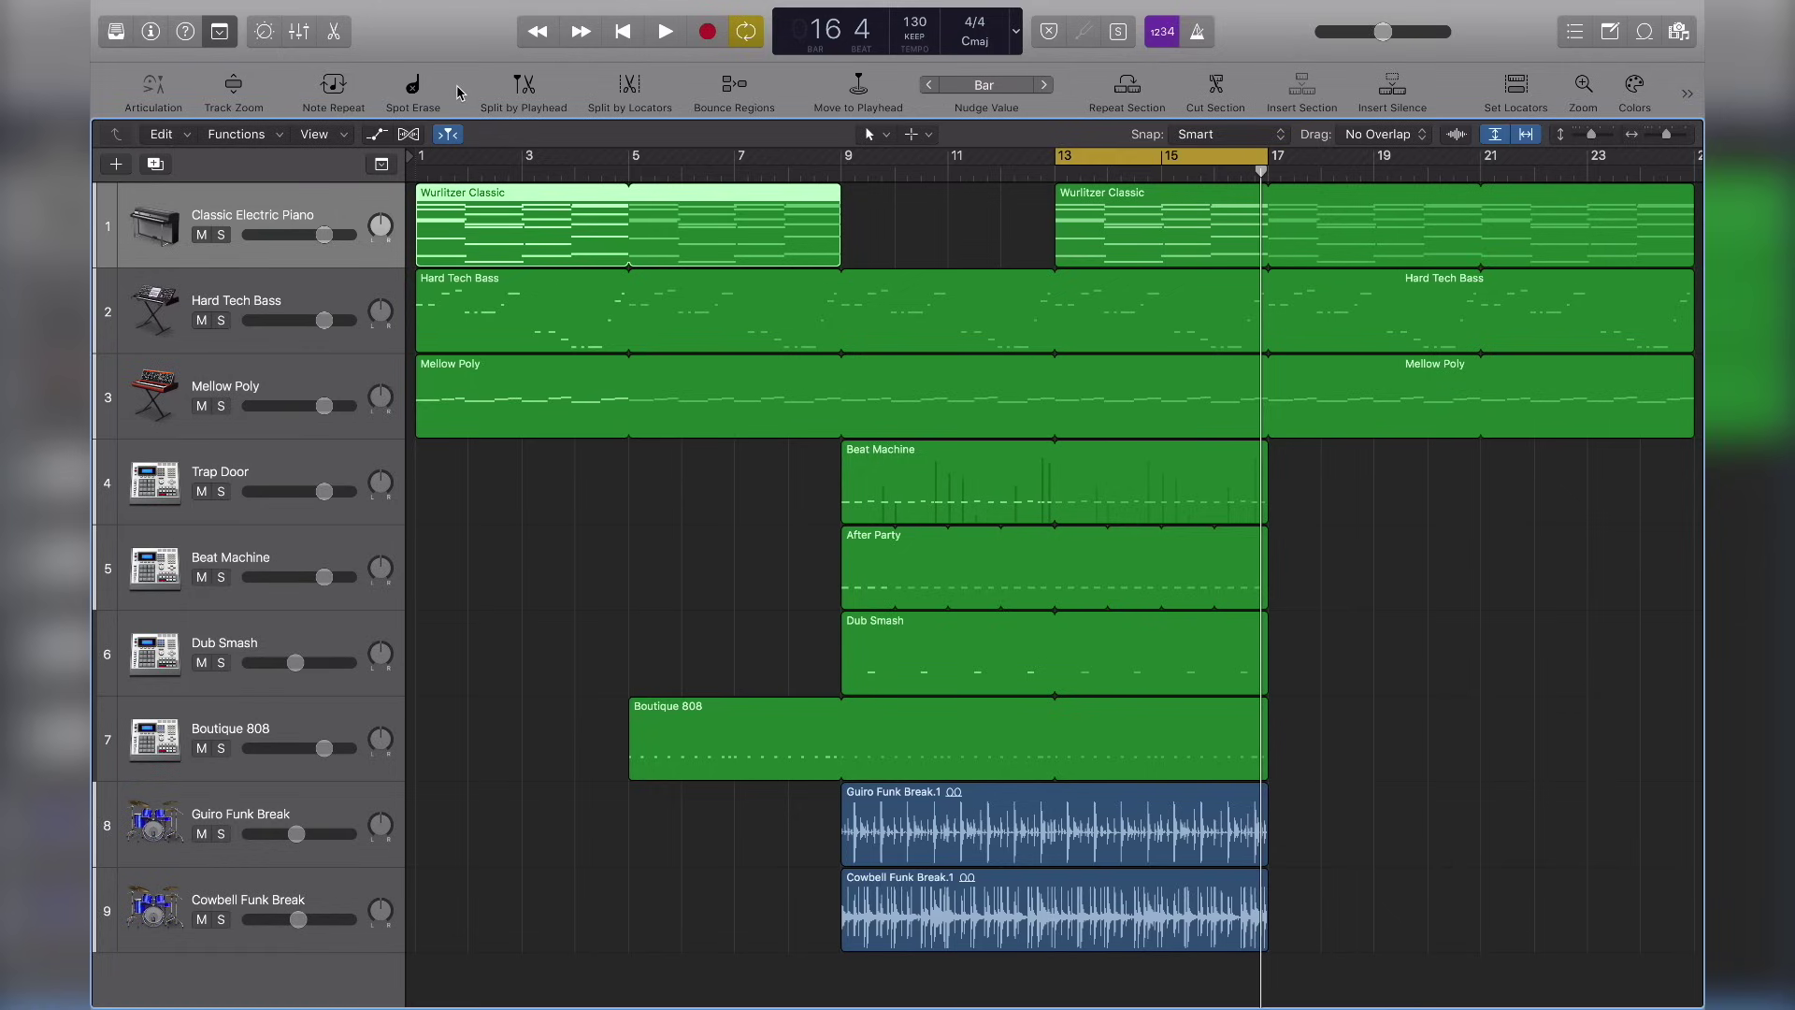
pyautogui.click(221, 33)
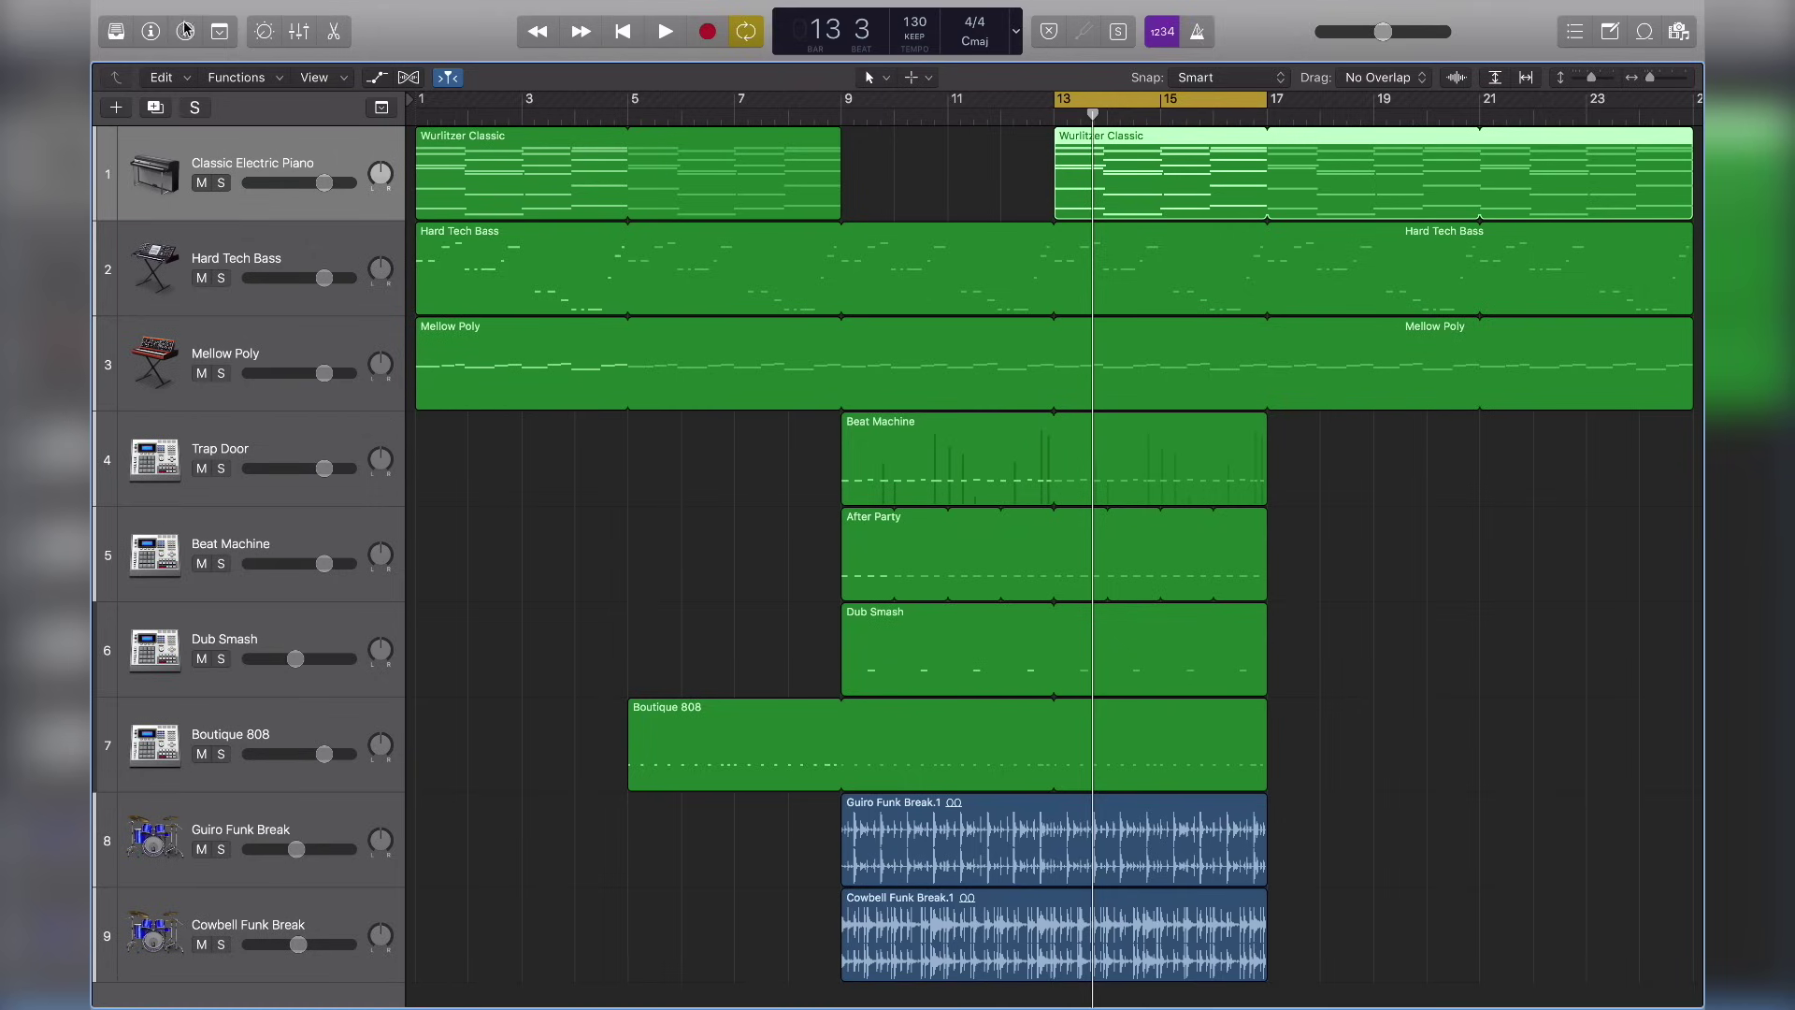
# - Set electric piano Bass to 8.5 dB, Treble to -9.5 dB, and high-cut to about 2700 Hz
pyautogui.click(263, 34)
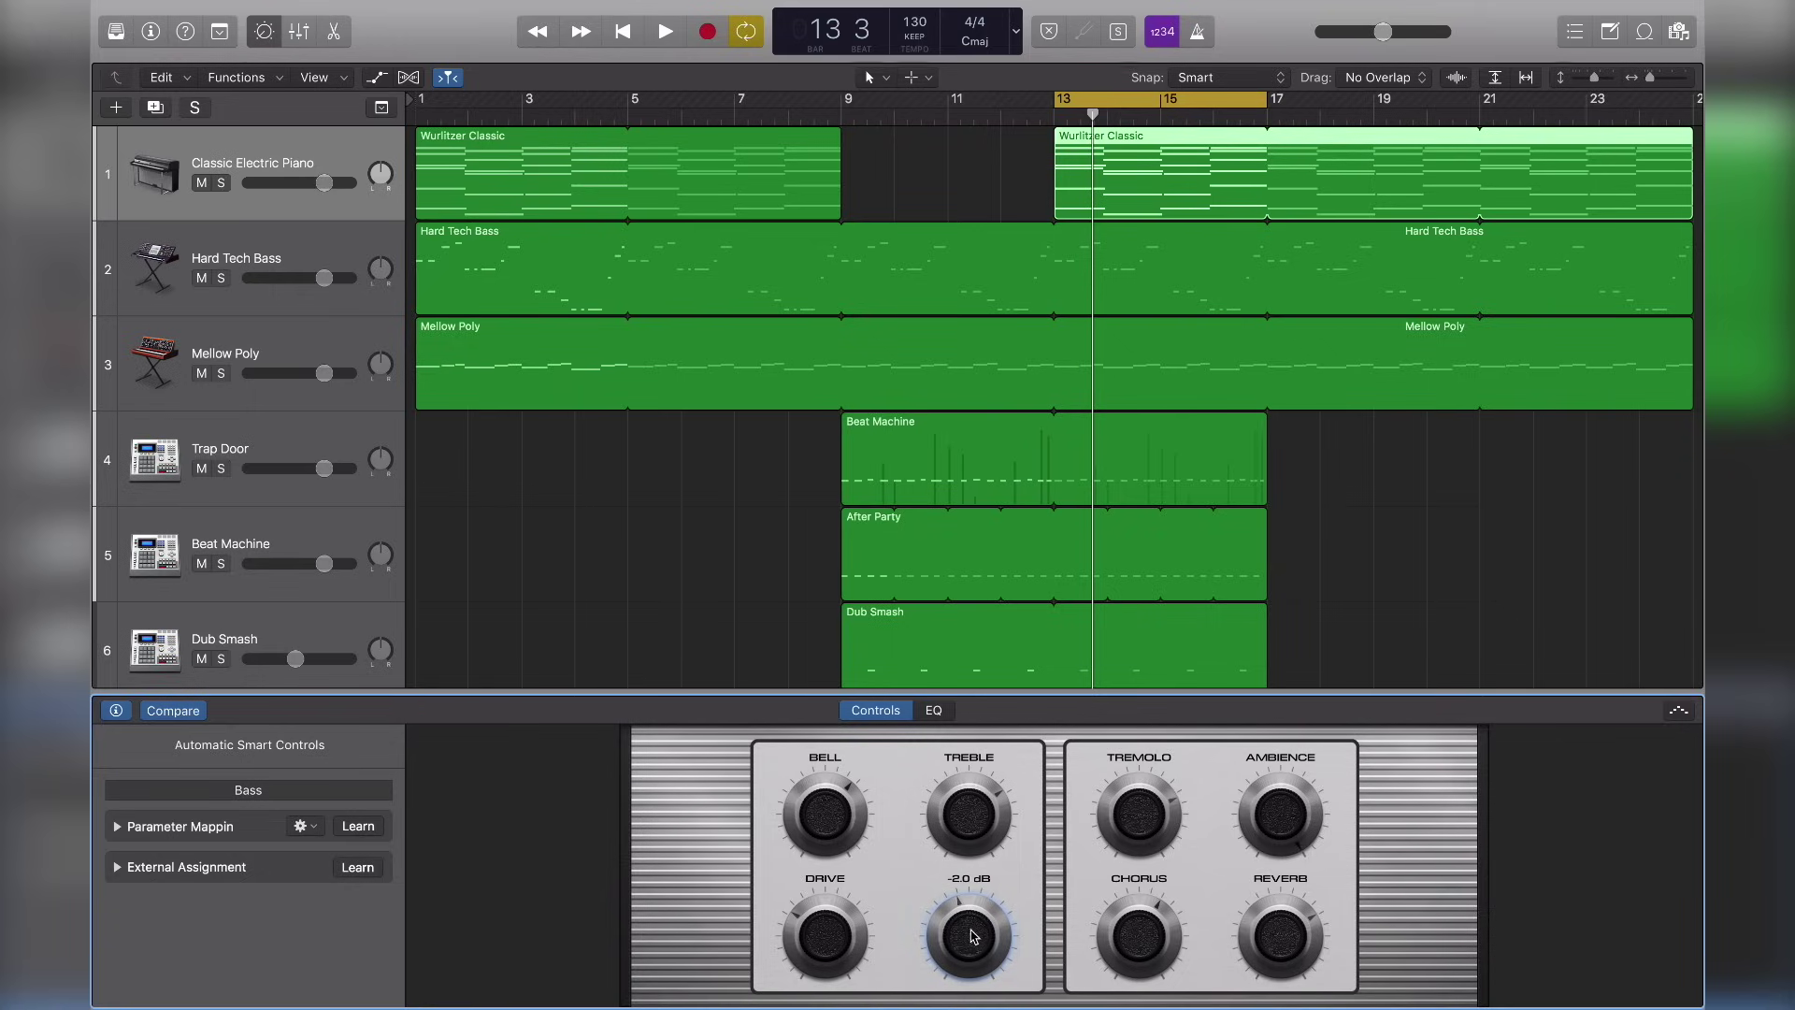
pyautogui.moveTo(962, 913)
pyautogui.mouseDown()
pyautogui.moveTo(976, 858)
pyautogui.moveTo(975, 897)
pyautogui.mouseUp()
pyautogui.moveTo(969, 837); pyautogui.dragTo(981, 940)
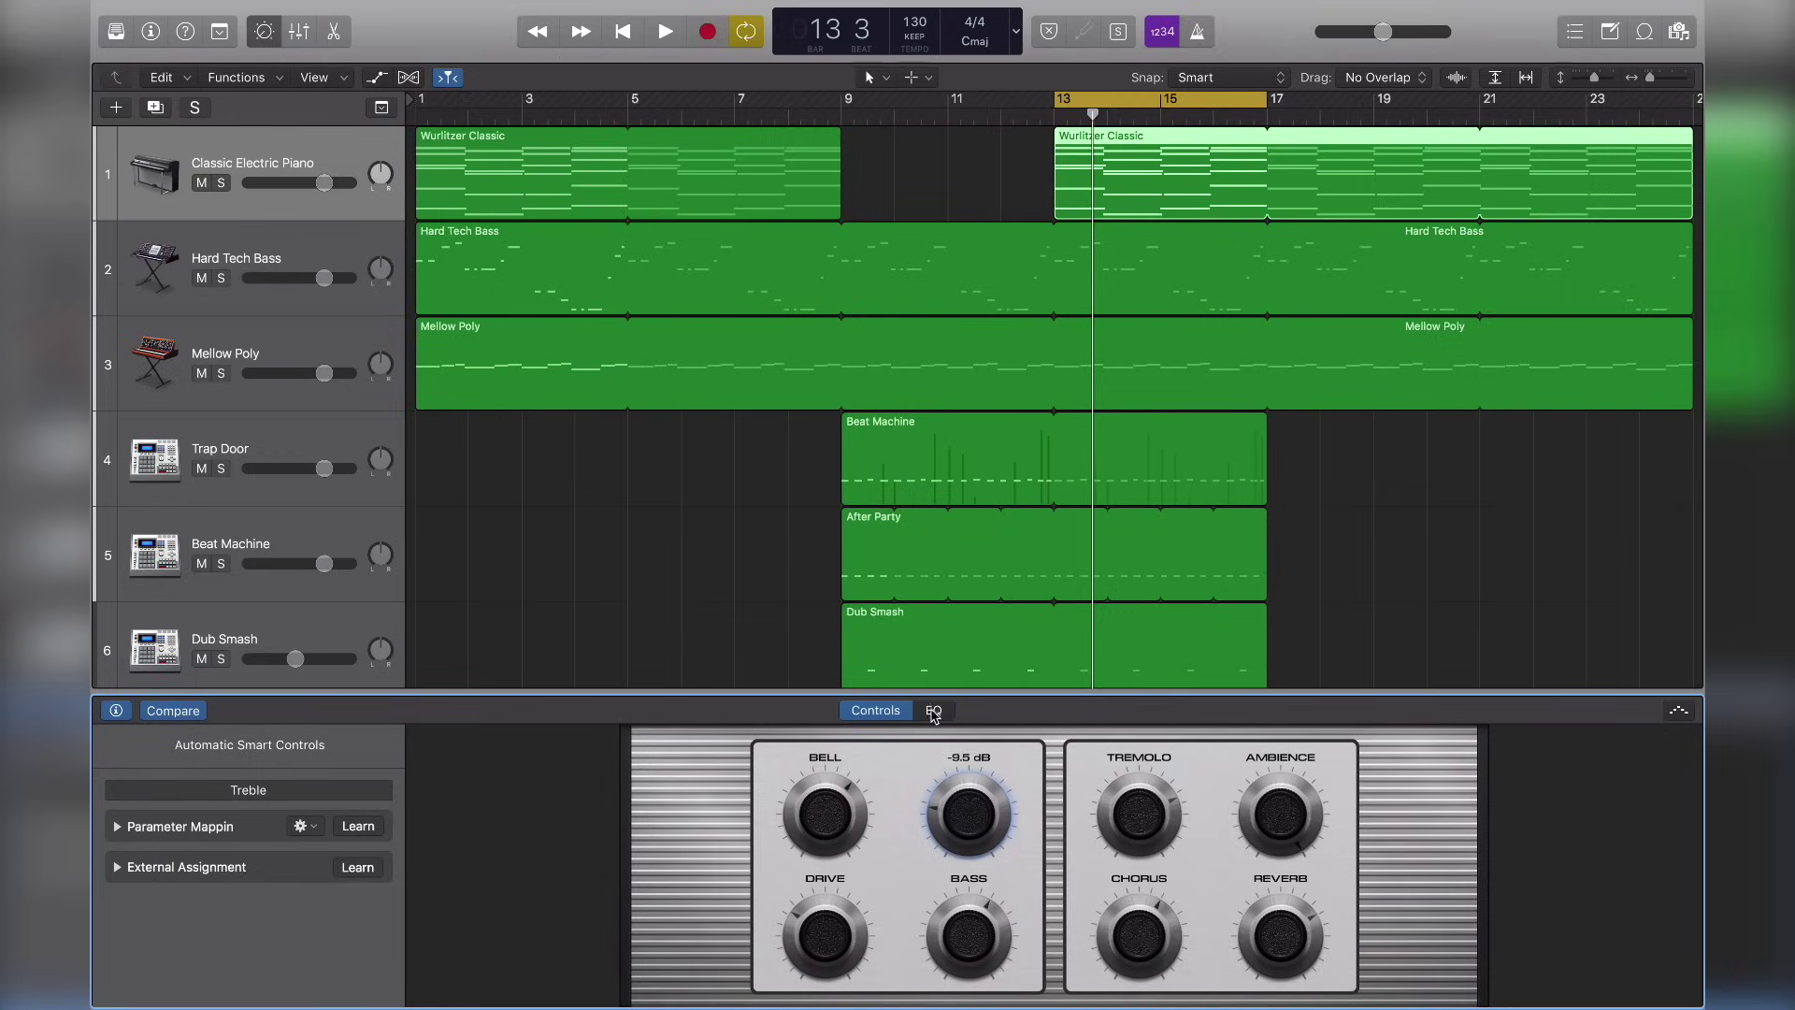
pyautogui.click(931, 711)
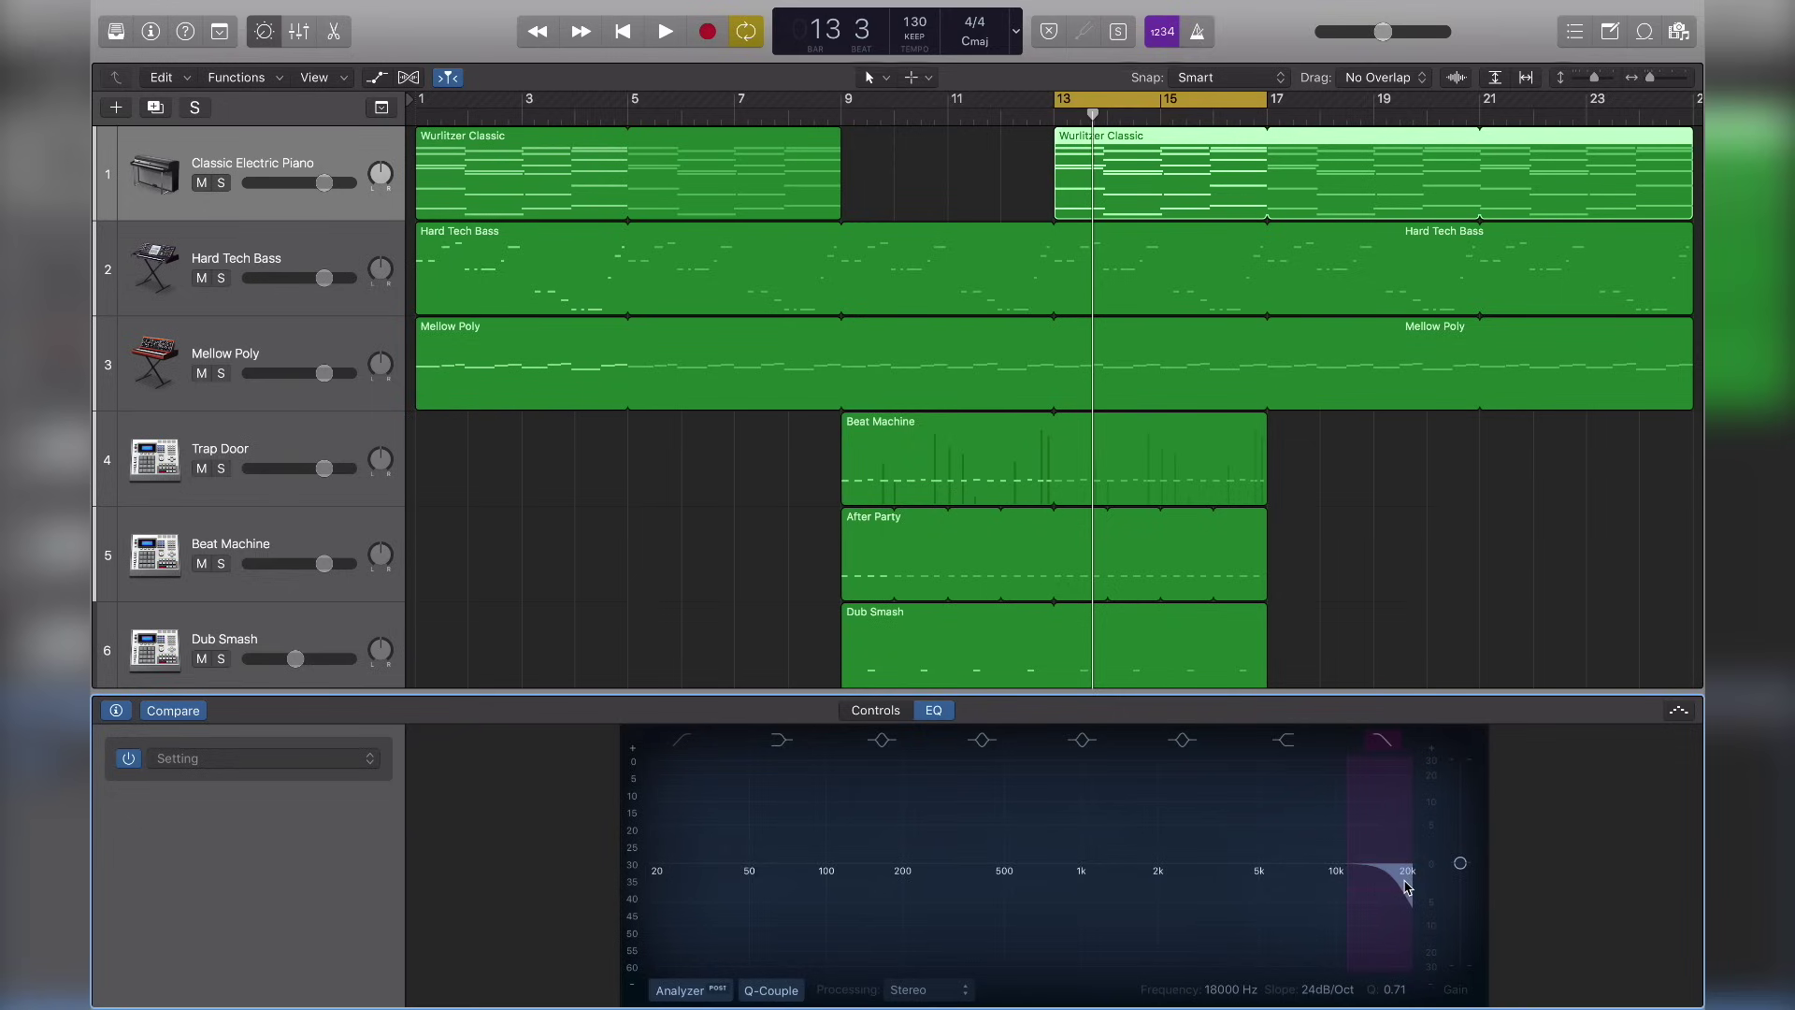
pyautogui.moveTo(1408, 889)
pyautogui.mouseDown()
pyautogui.moveTo(988, 887)
pyautogui.moveTo(1396, 886)
pyautogui.mouseUp()
pyautogui.click(892, 714)
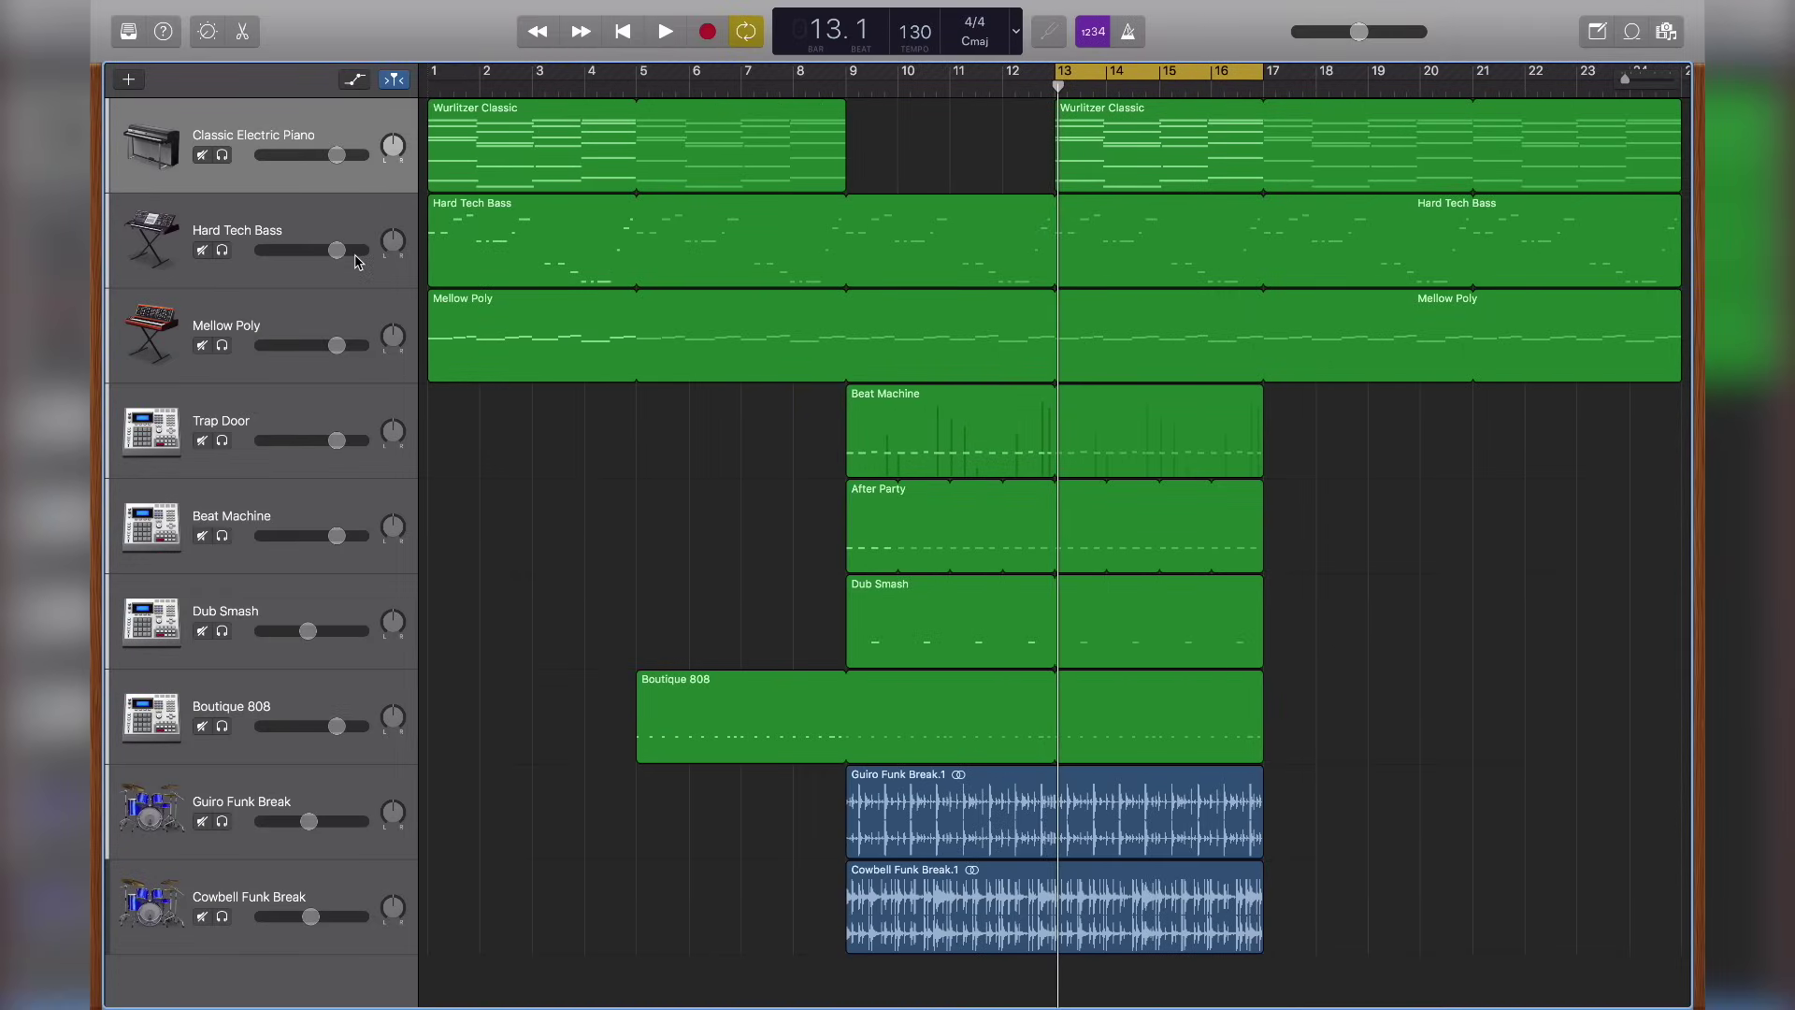
pyautogui.click(208, 33)
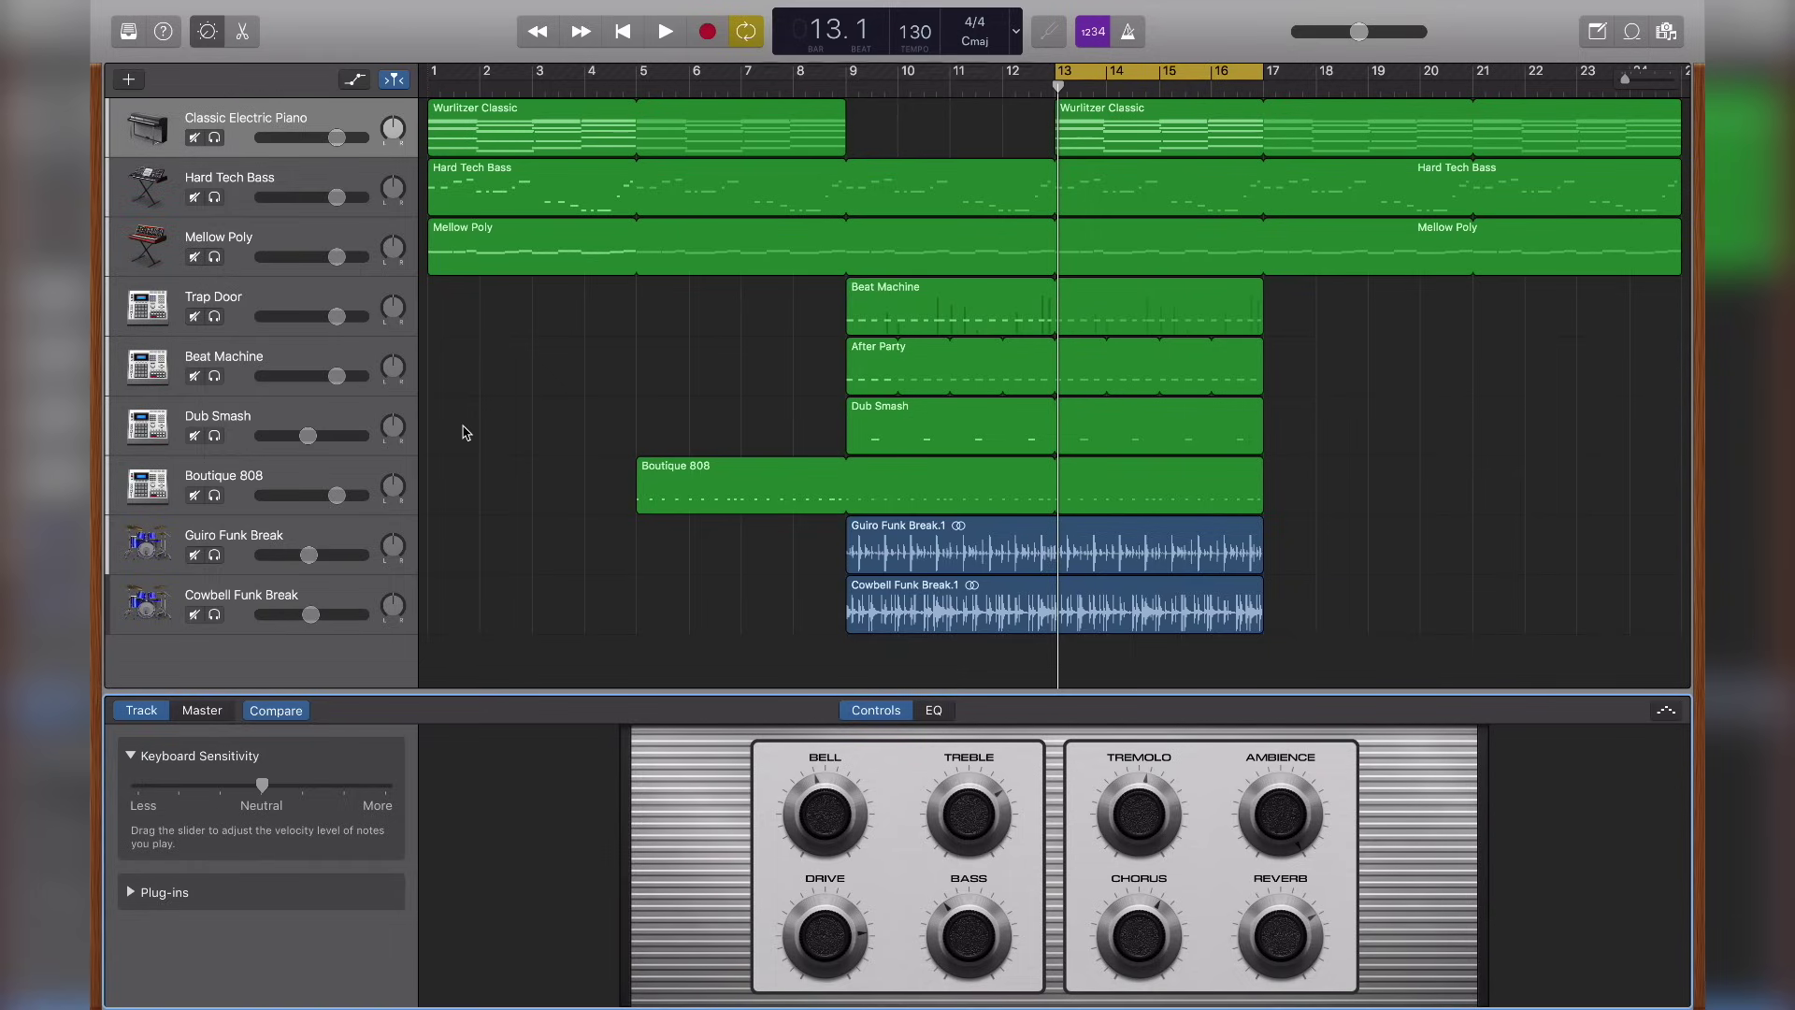
pyautogui.click(928, 712)
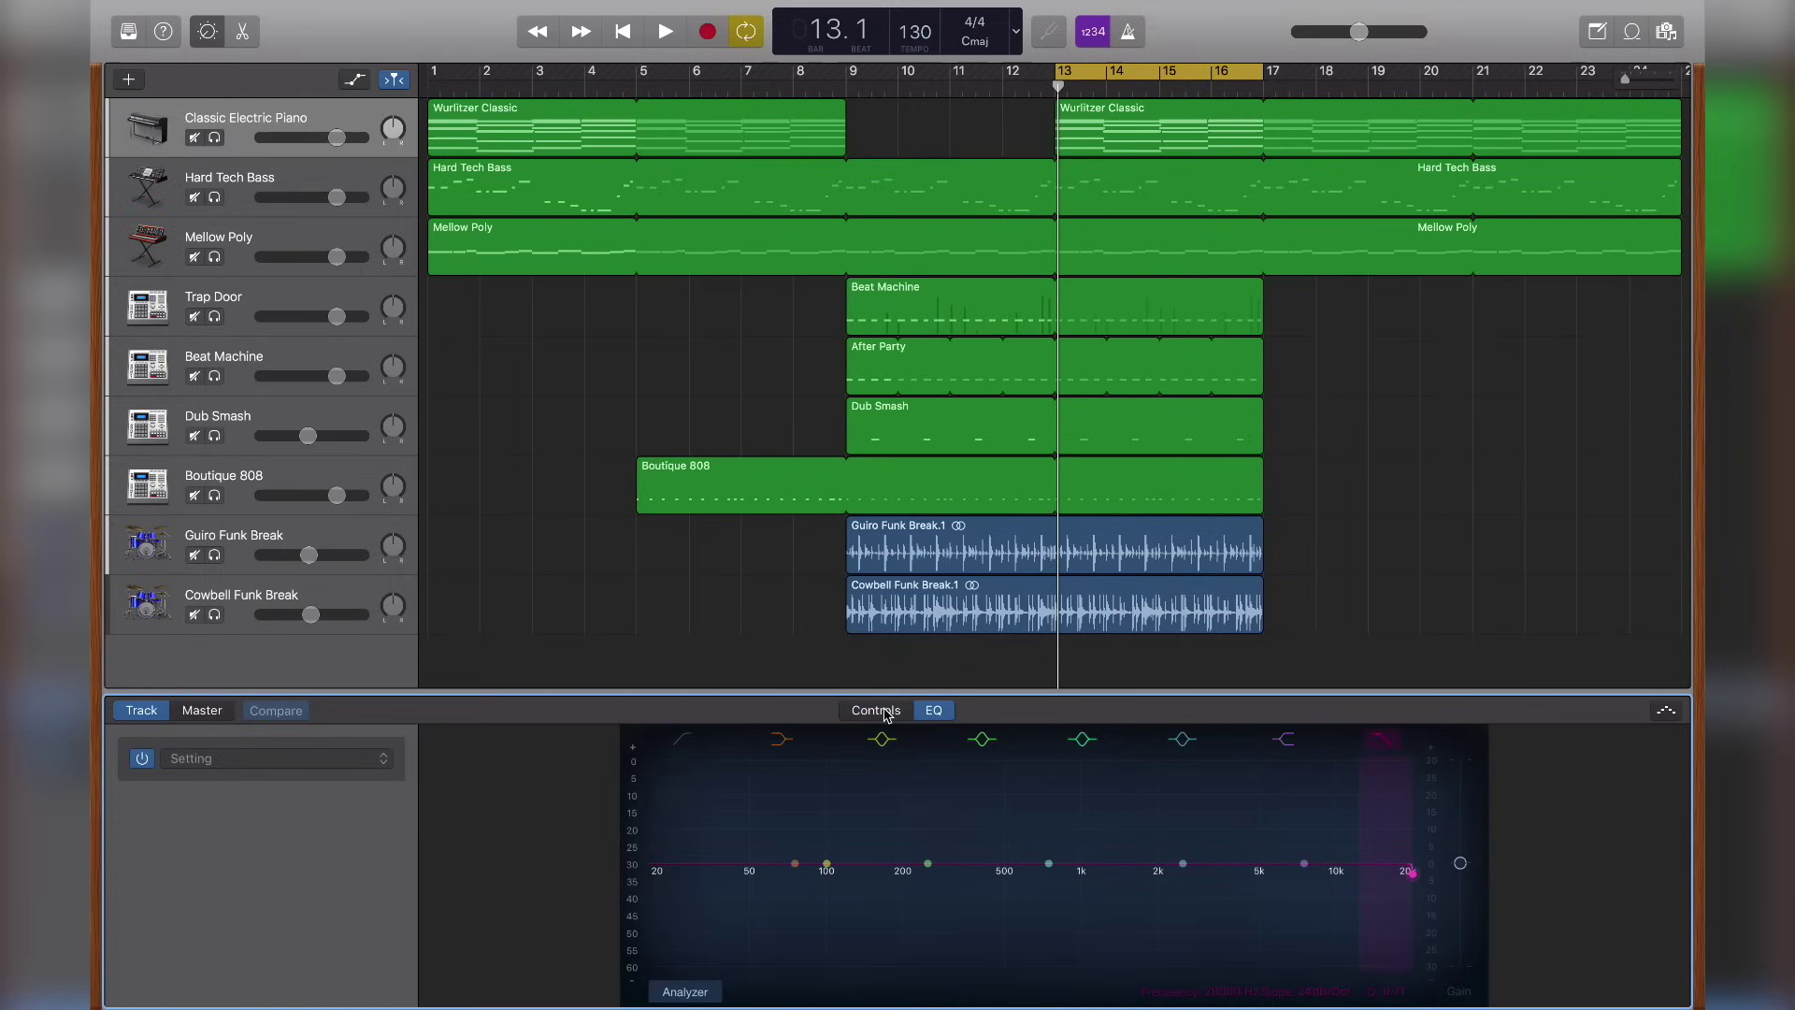
pyautogui.click(876, 711)
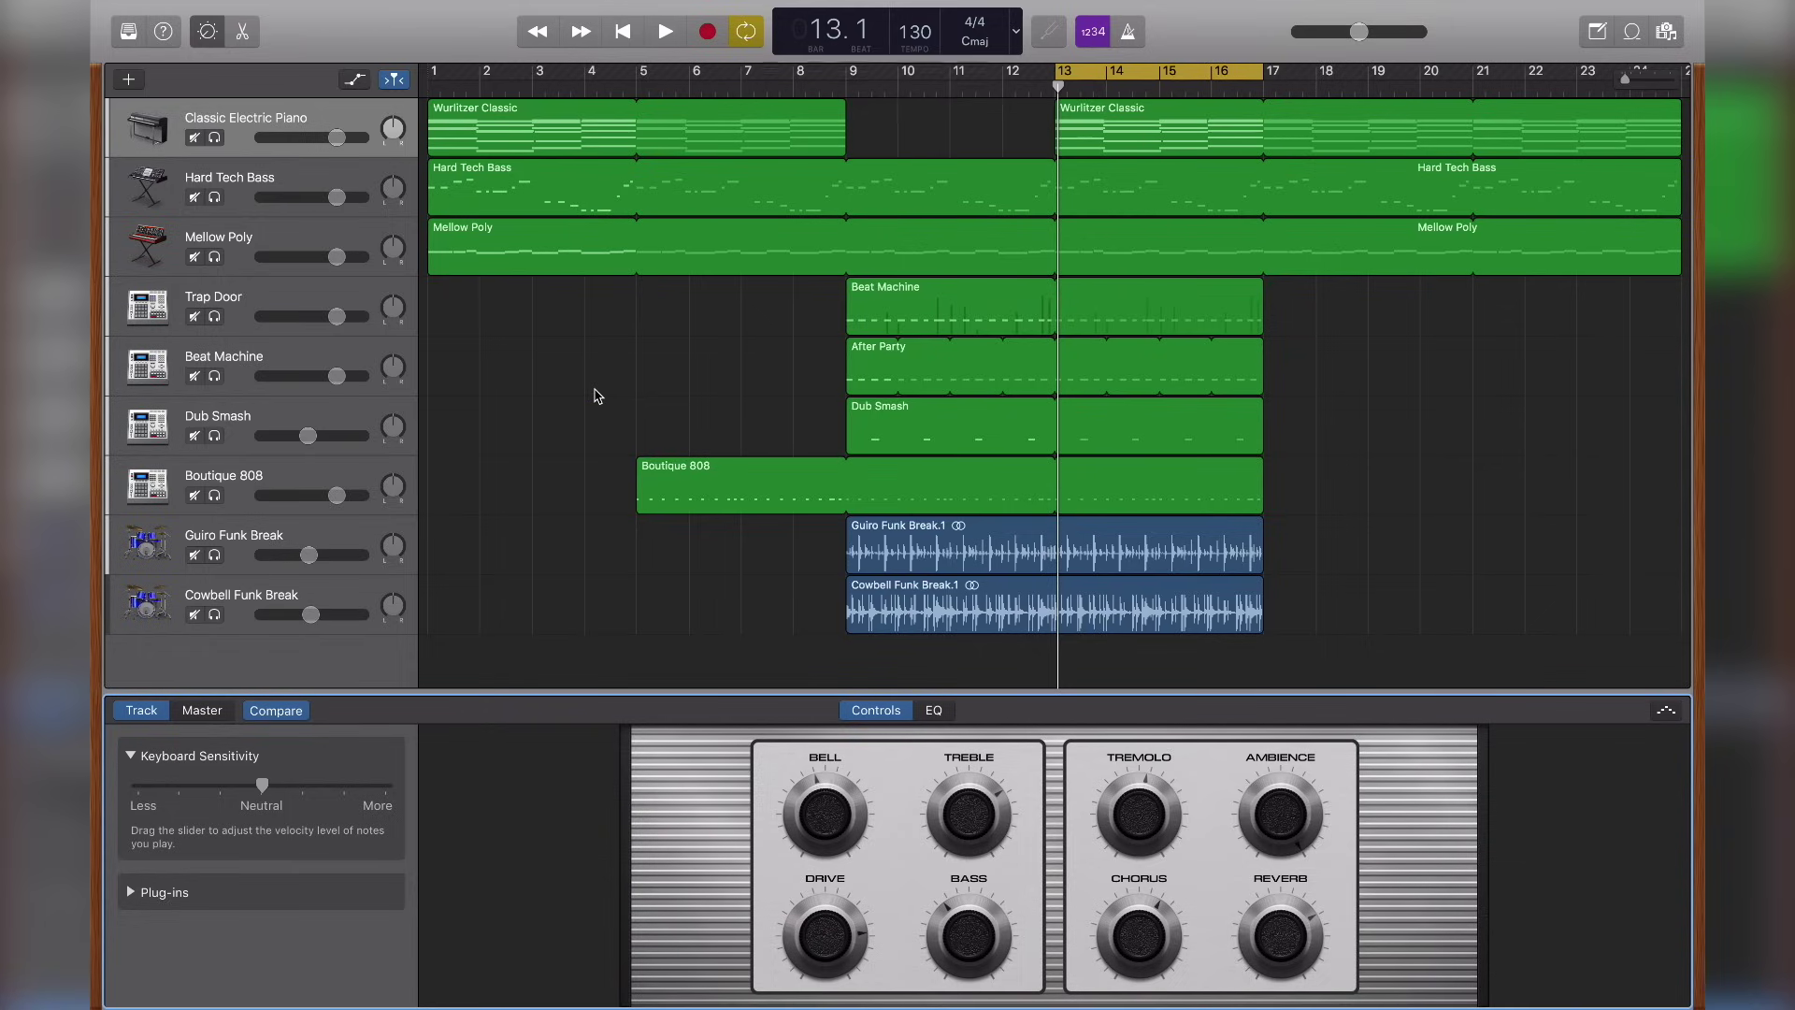
pyautogui.click(209, 31)
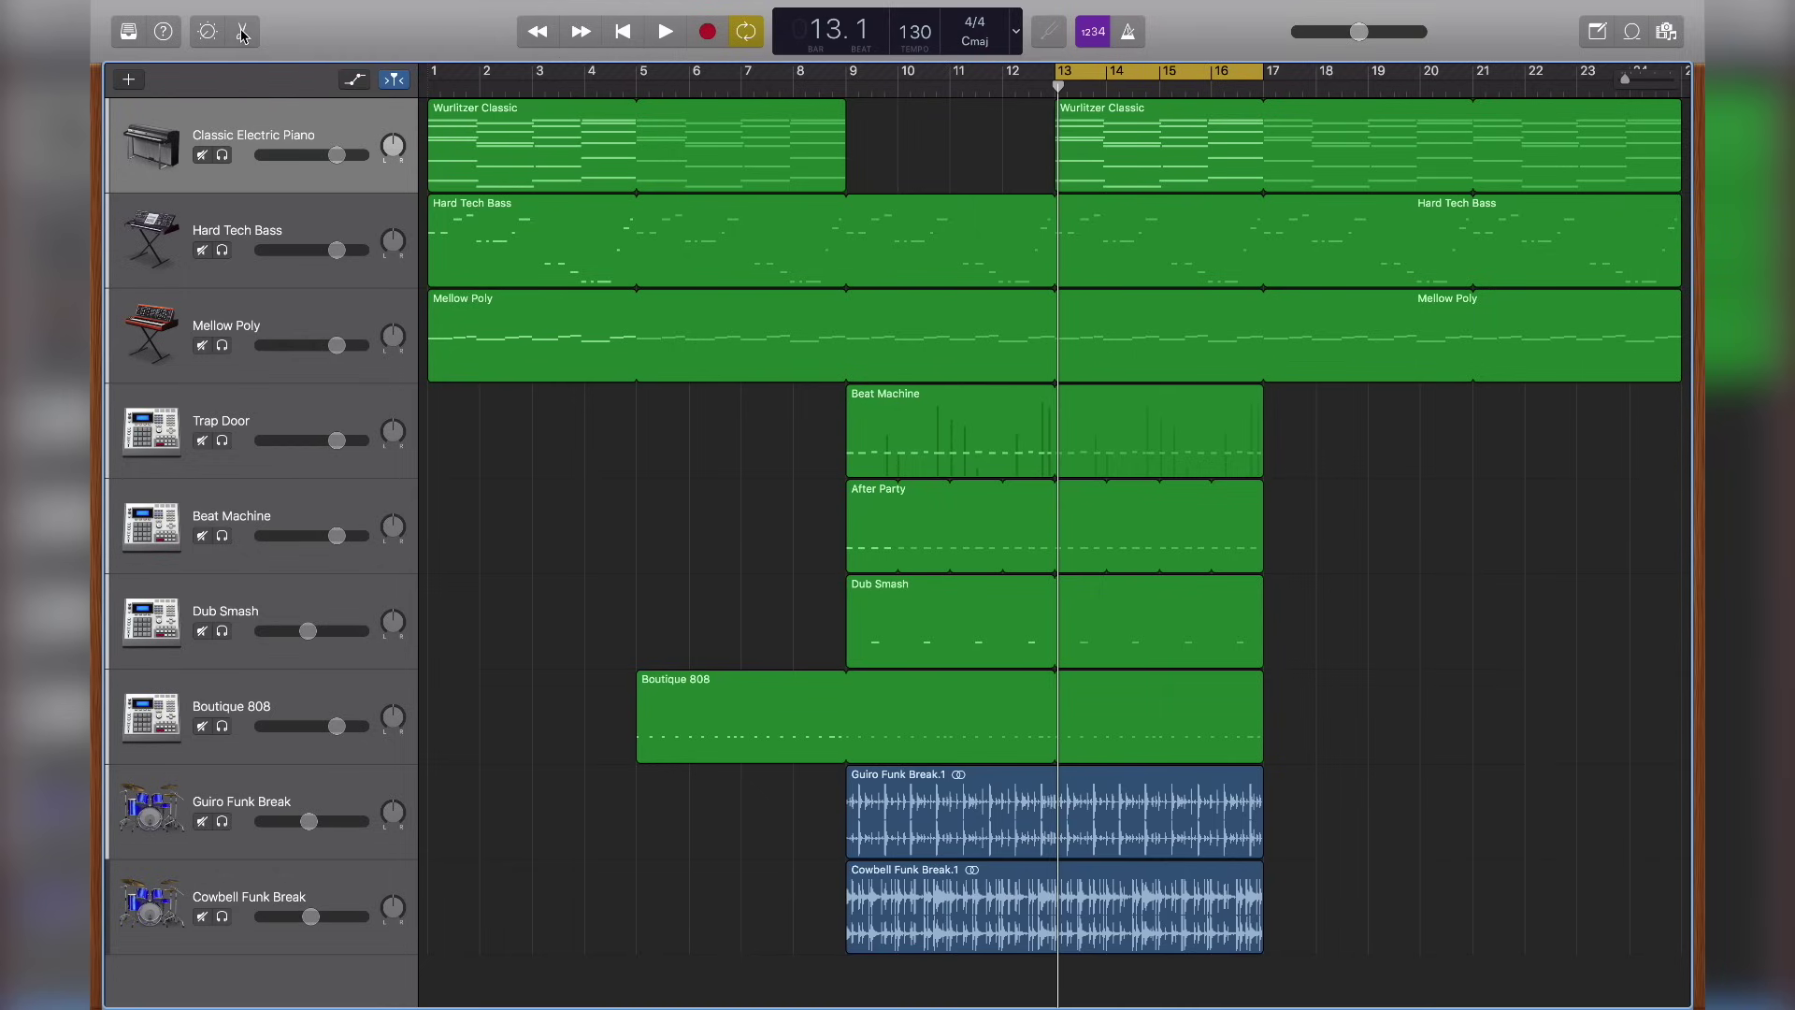
# - In the piano's note editor, shorten the A#3 note at bar 13 and move it later
pyautogui.click(242, 33)
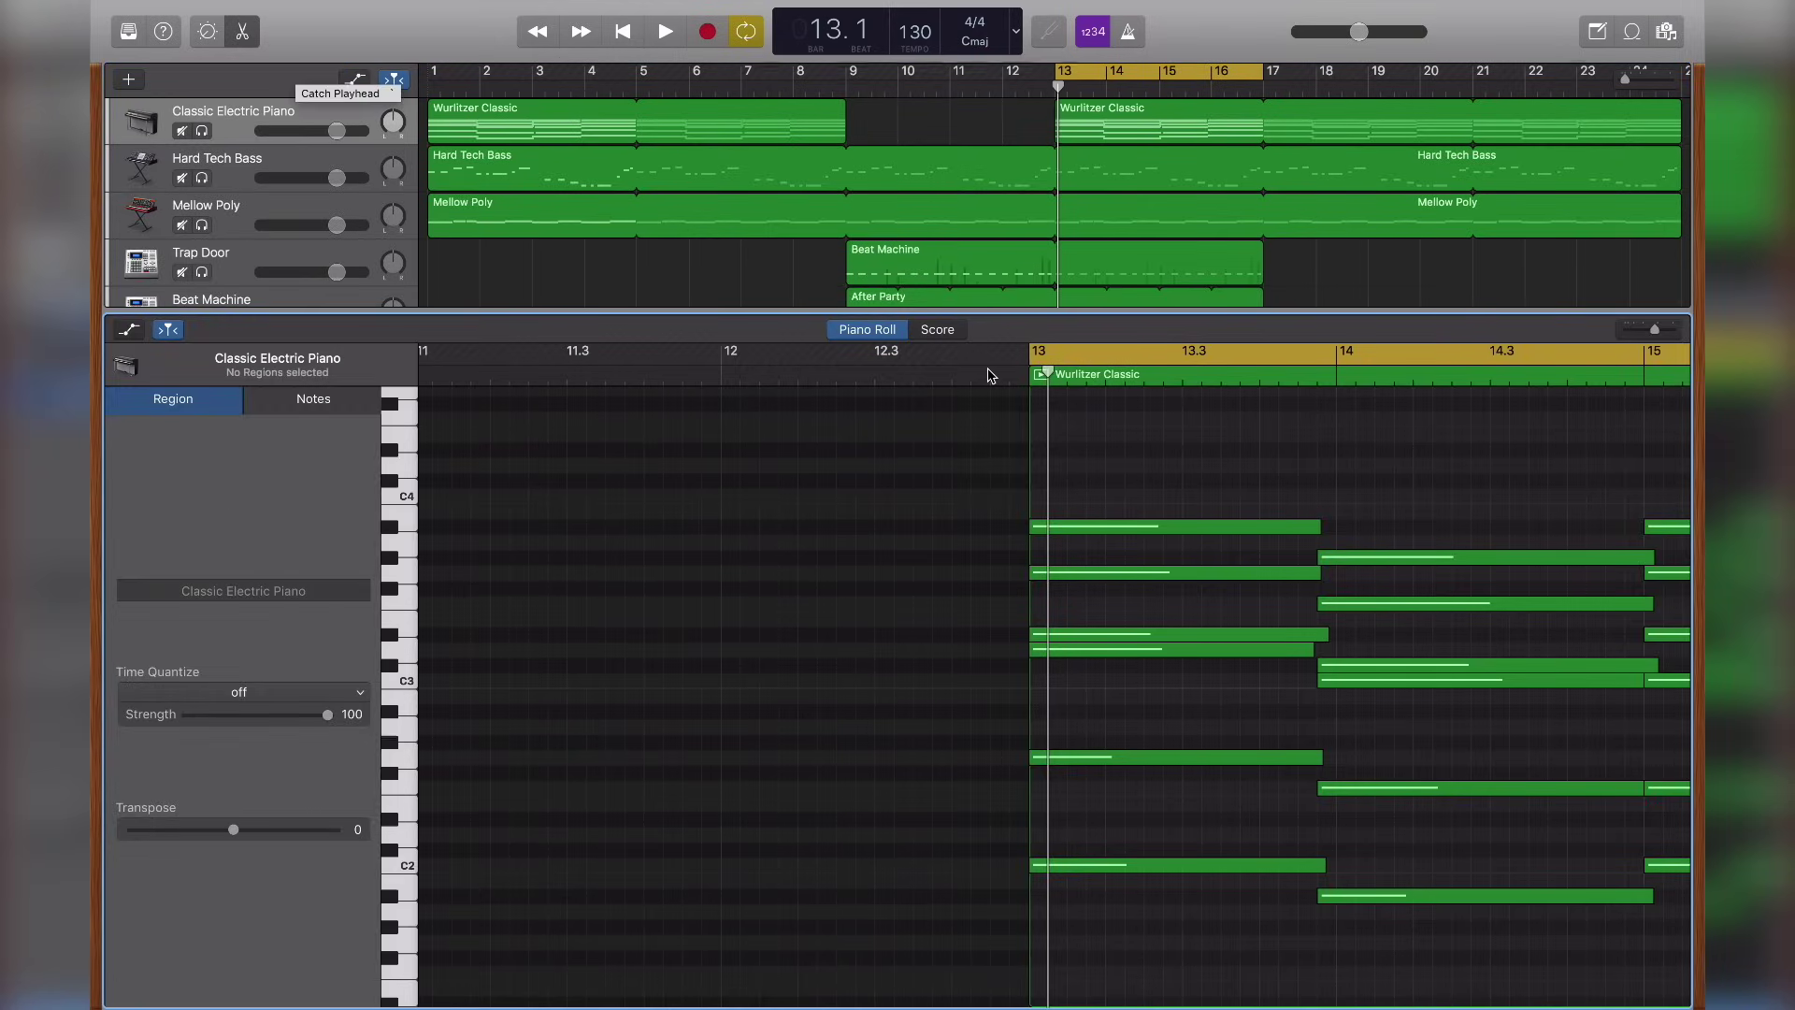
pyautogui.hscroll(5, 1153, 493)
pyautogui.hscroll(4, 1085, 485)
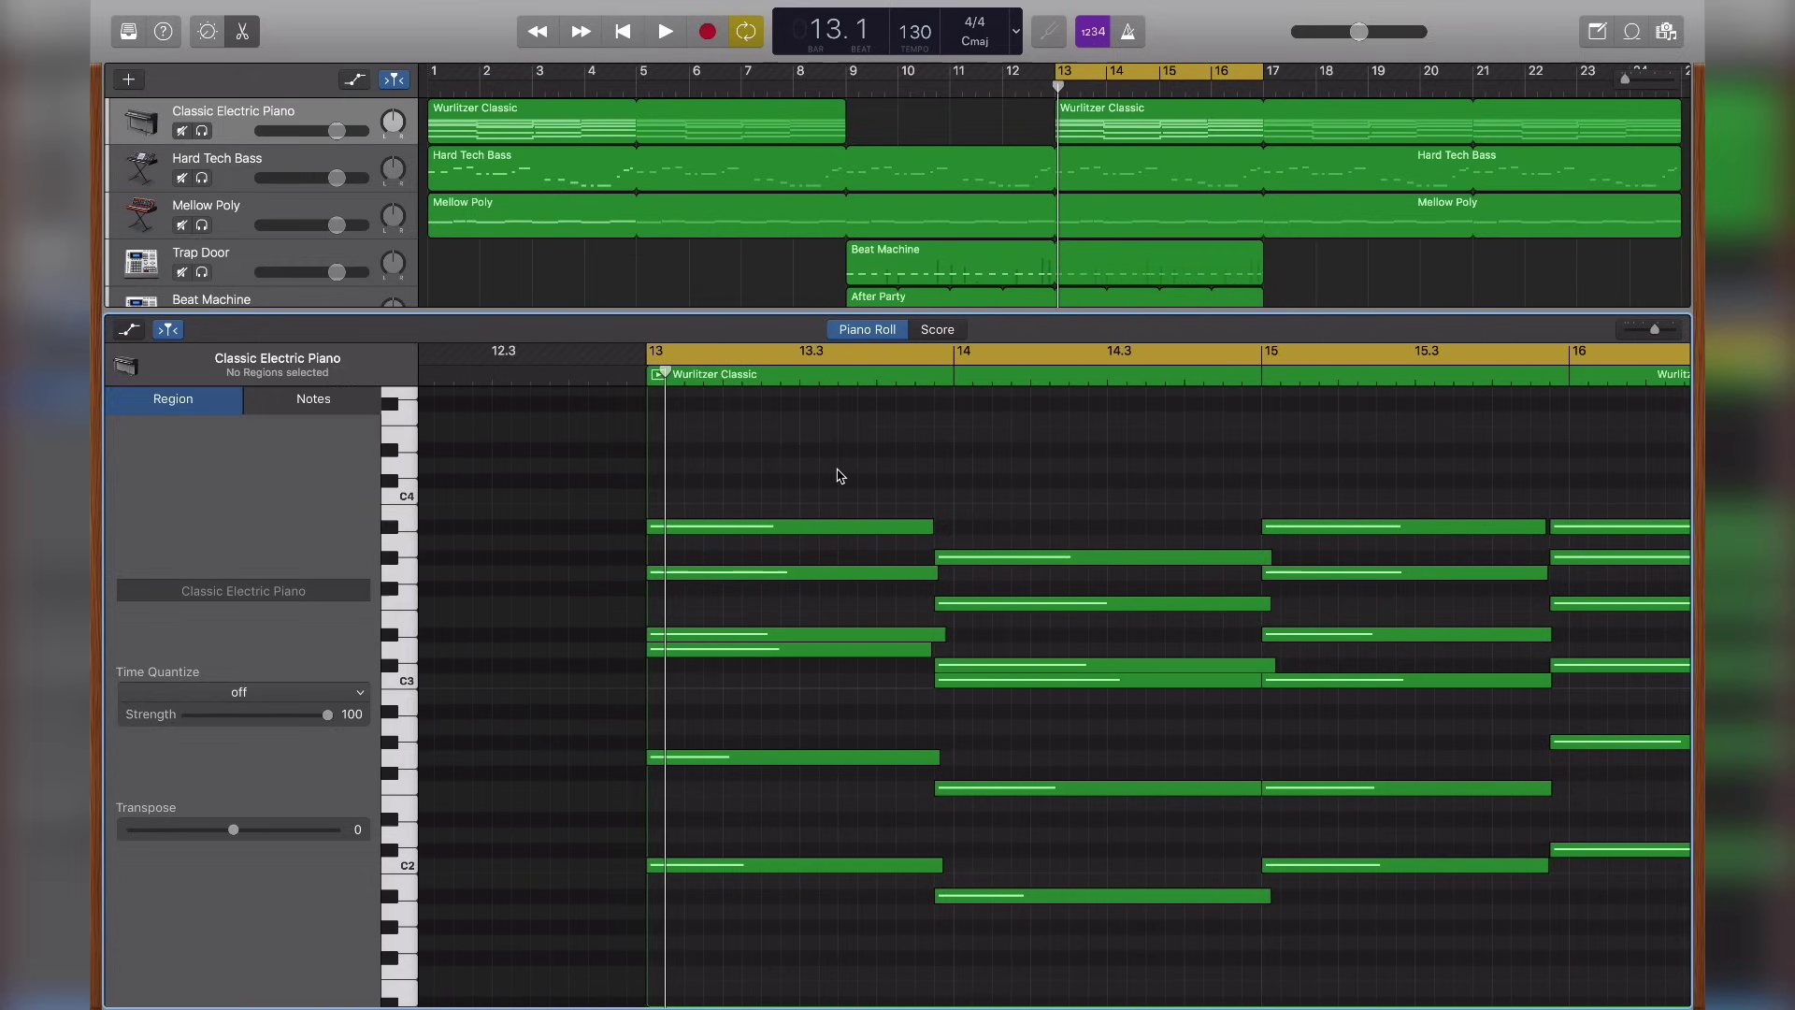
pyautogui.click(813, 526)
pyautogui.moveTo(814, 512)
pyautogui.mouseDown()
pyautogui.moveTo(806, 416)
pyautogui.moveTo(808, 525)
pyautogui.mouseUp()
pyautogui.moveTo(925, 526)
pyautogui.mouseDown()
pyautogui.moveTo(733, 525)
pyautogui.moveTo(928, 528)
pyautogui.mouseUp()
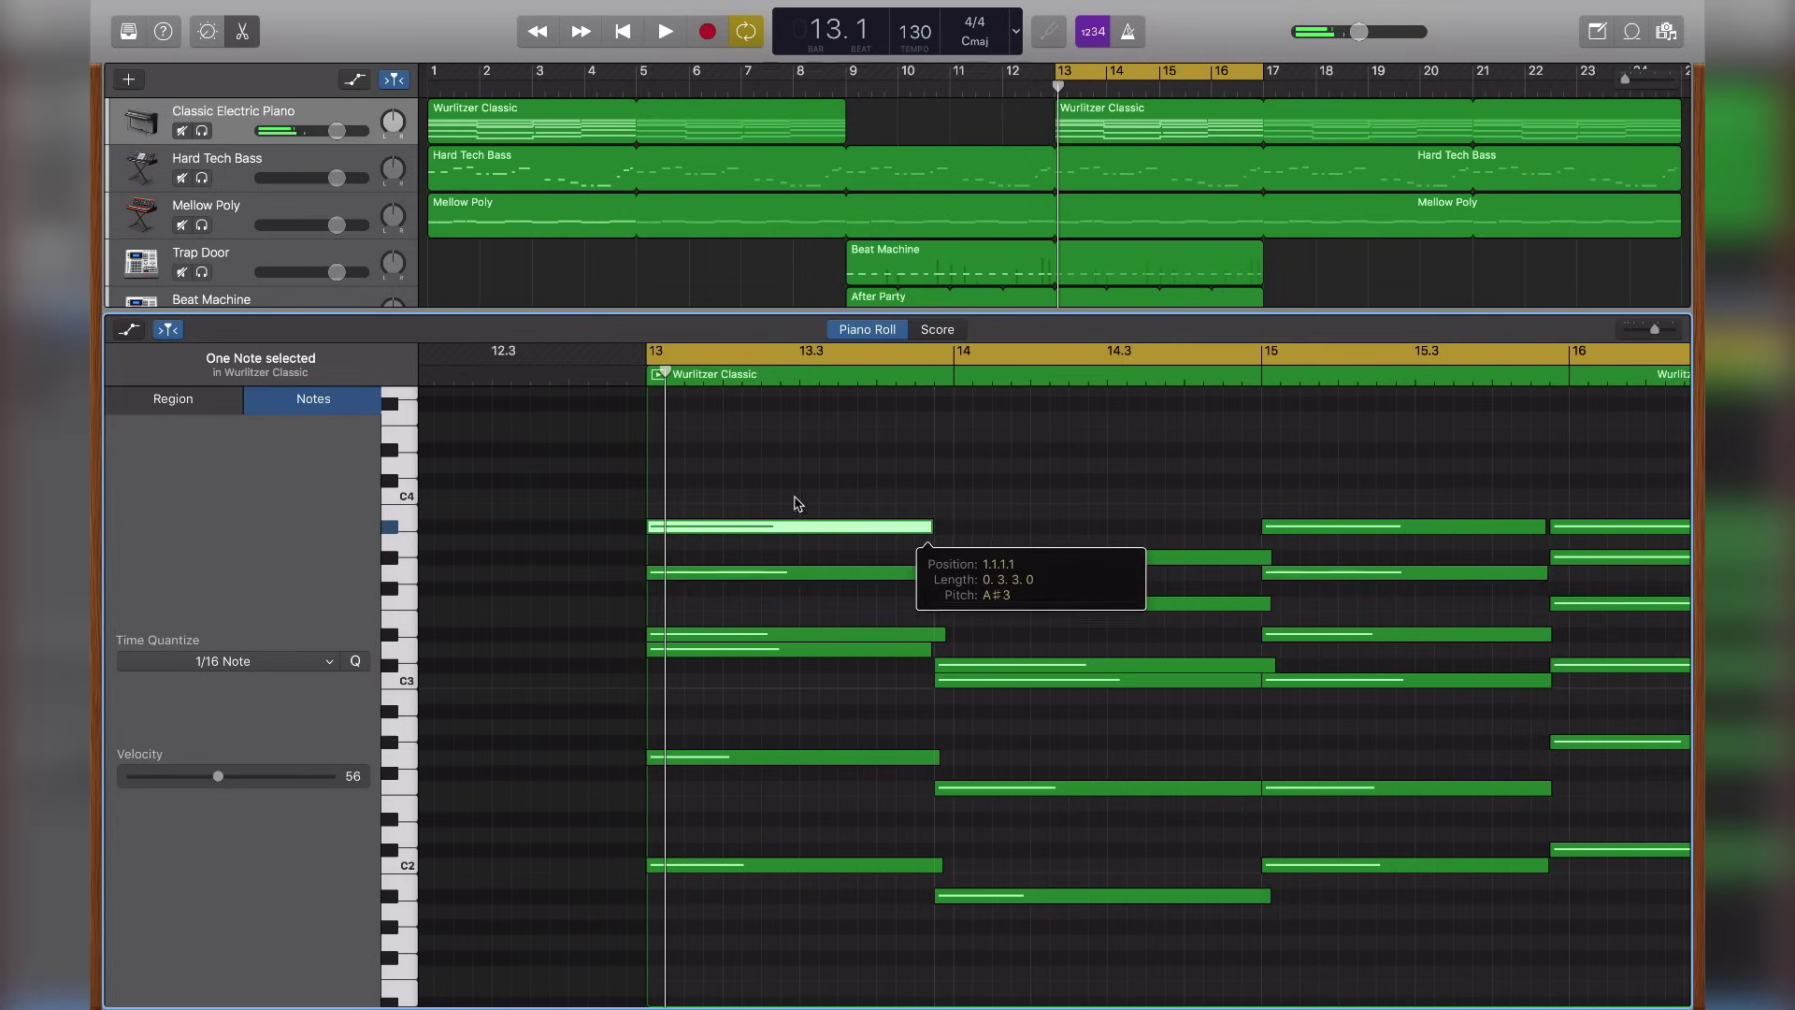
pyautogui.click(794, 503)
pyautogui.moveTo(741, 521)
pyautogui.mouseDown()
pyautogui.moveTo(874, 530)
pyautogui.moveTo(746, 519)
pyautogui.moveTo(767, 507)
pyautogui.mouseUp()
pyautogui.click(773, 502)
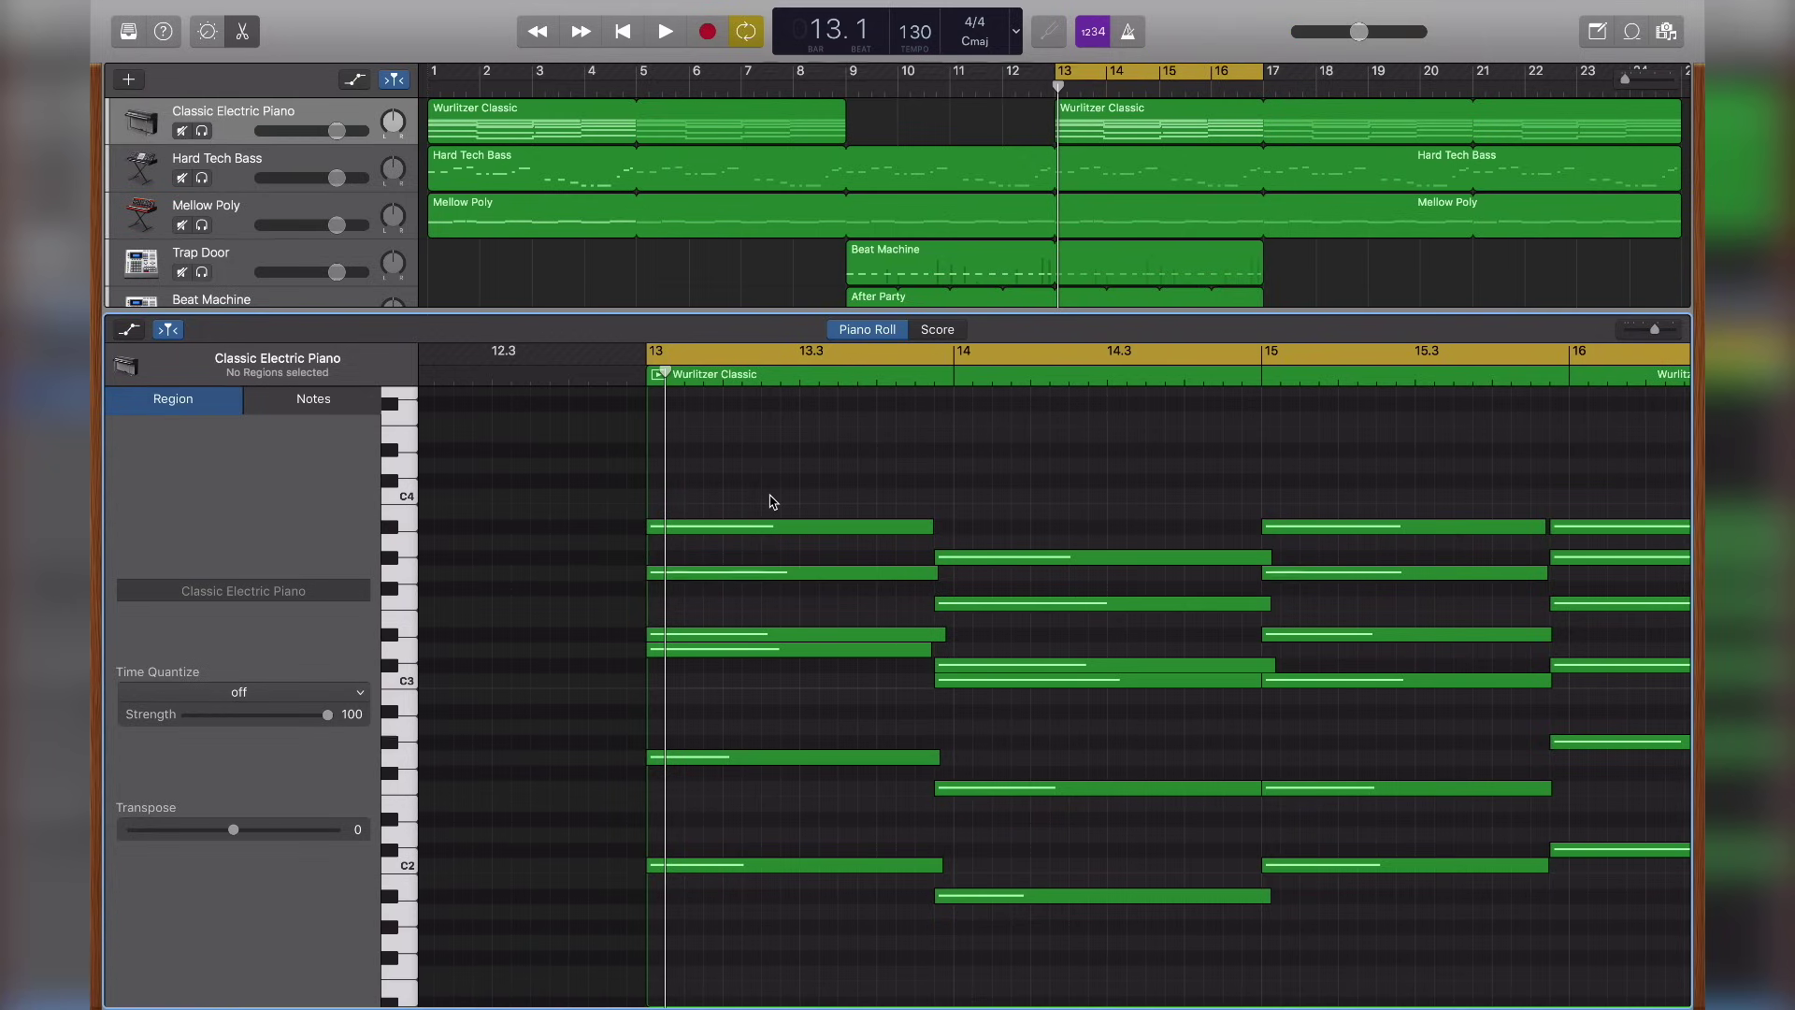
# - In score view raise a bar 2 chord note to D4, then return to Piano Roll with nothing selected
pyautogui.click(938, 329)
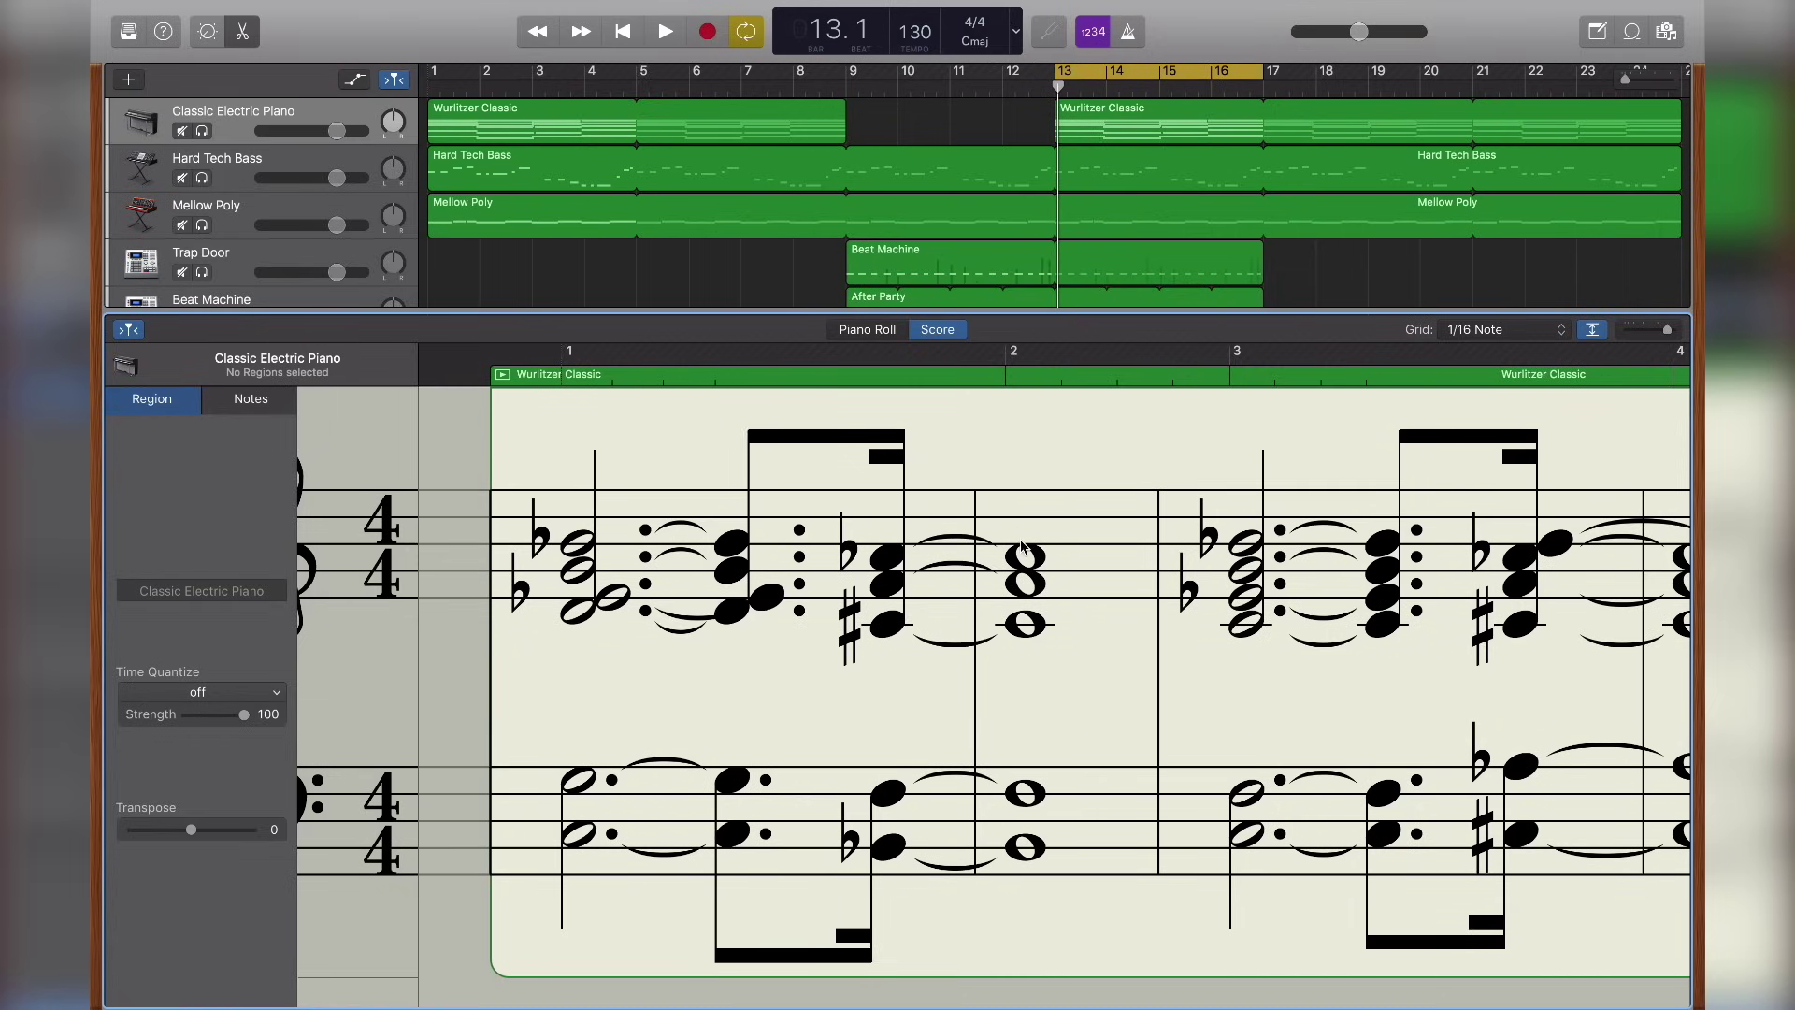
pyautogui.moveTo(1035, 558)
pyautogui.mouseDown()
pyautogui.moveTo(1025, 511)
pyautogui.moveTo(1027, 557)
pyautogui.mouseUp()
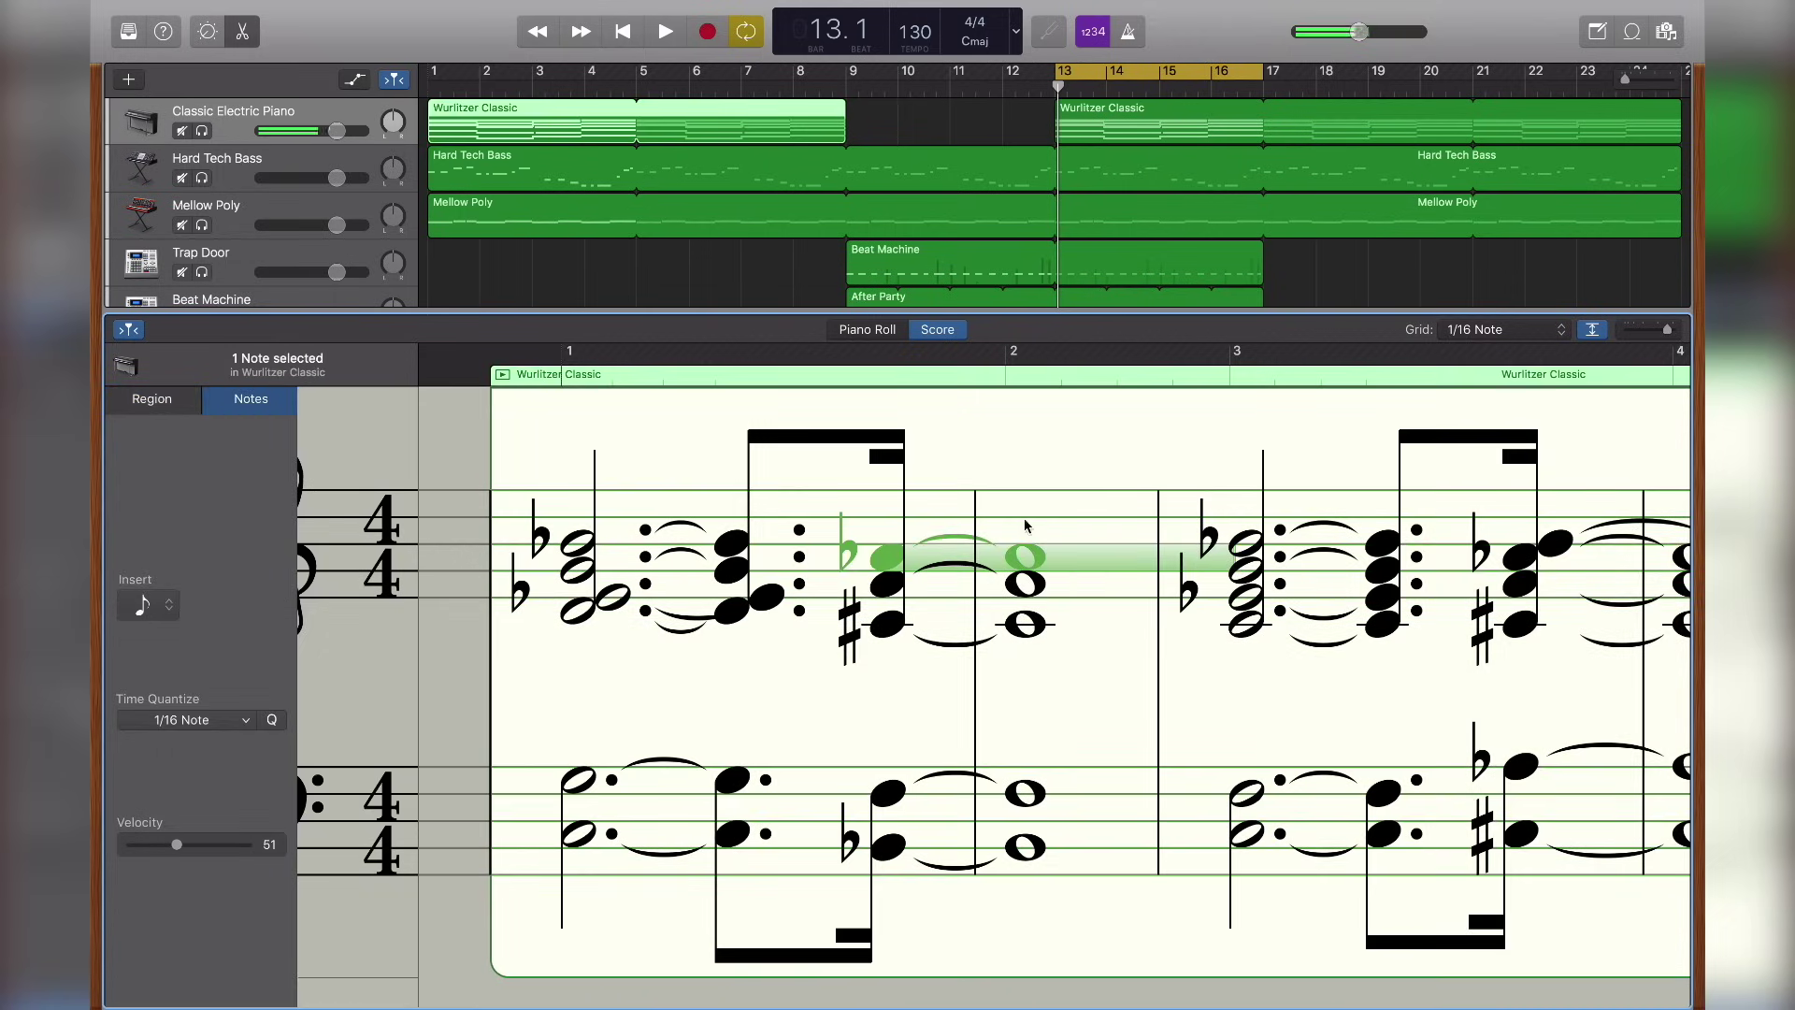
pyautogui.click(868, 330)
pyautogui.click(889, 472)
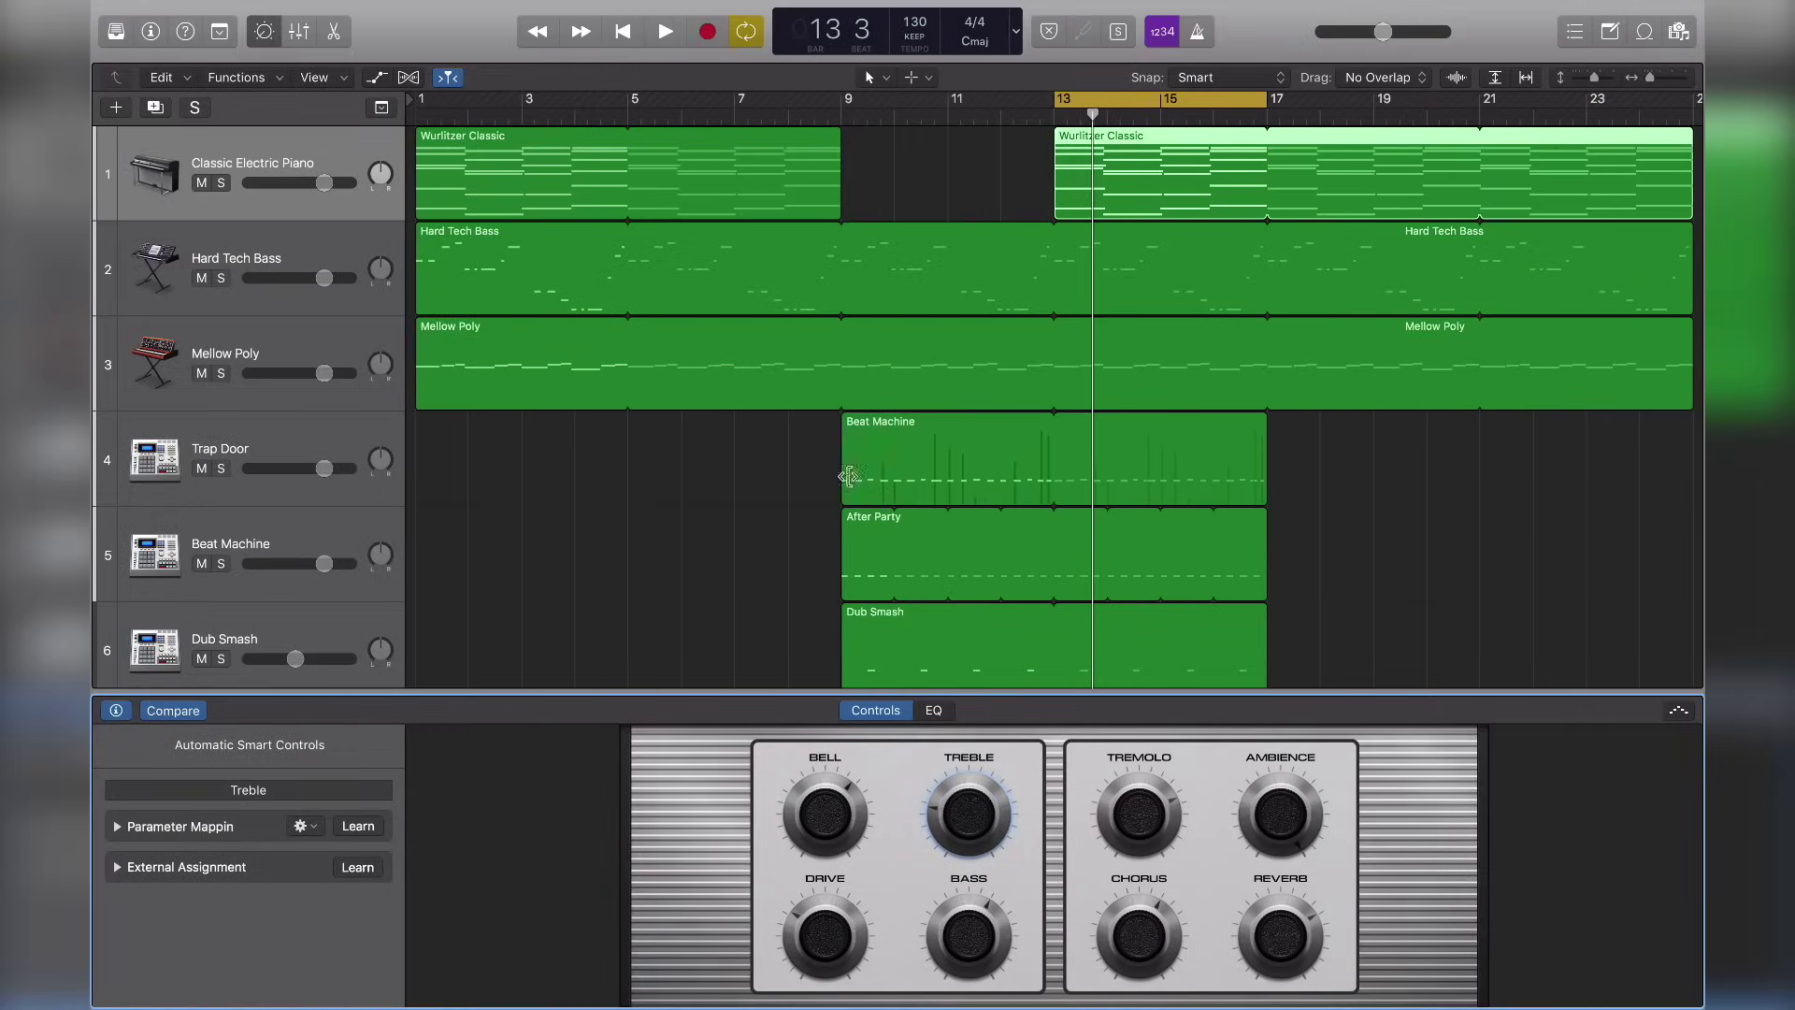
# - Open the Wurlitzer Classic notes, select them all, solo Classic Electric Piano and play them
pyautogui.press('b')
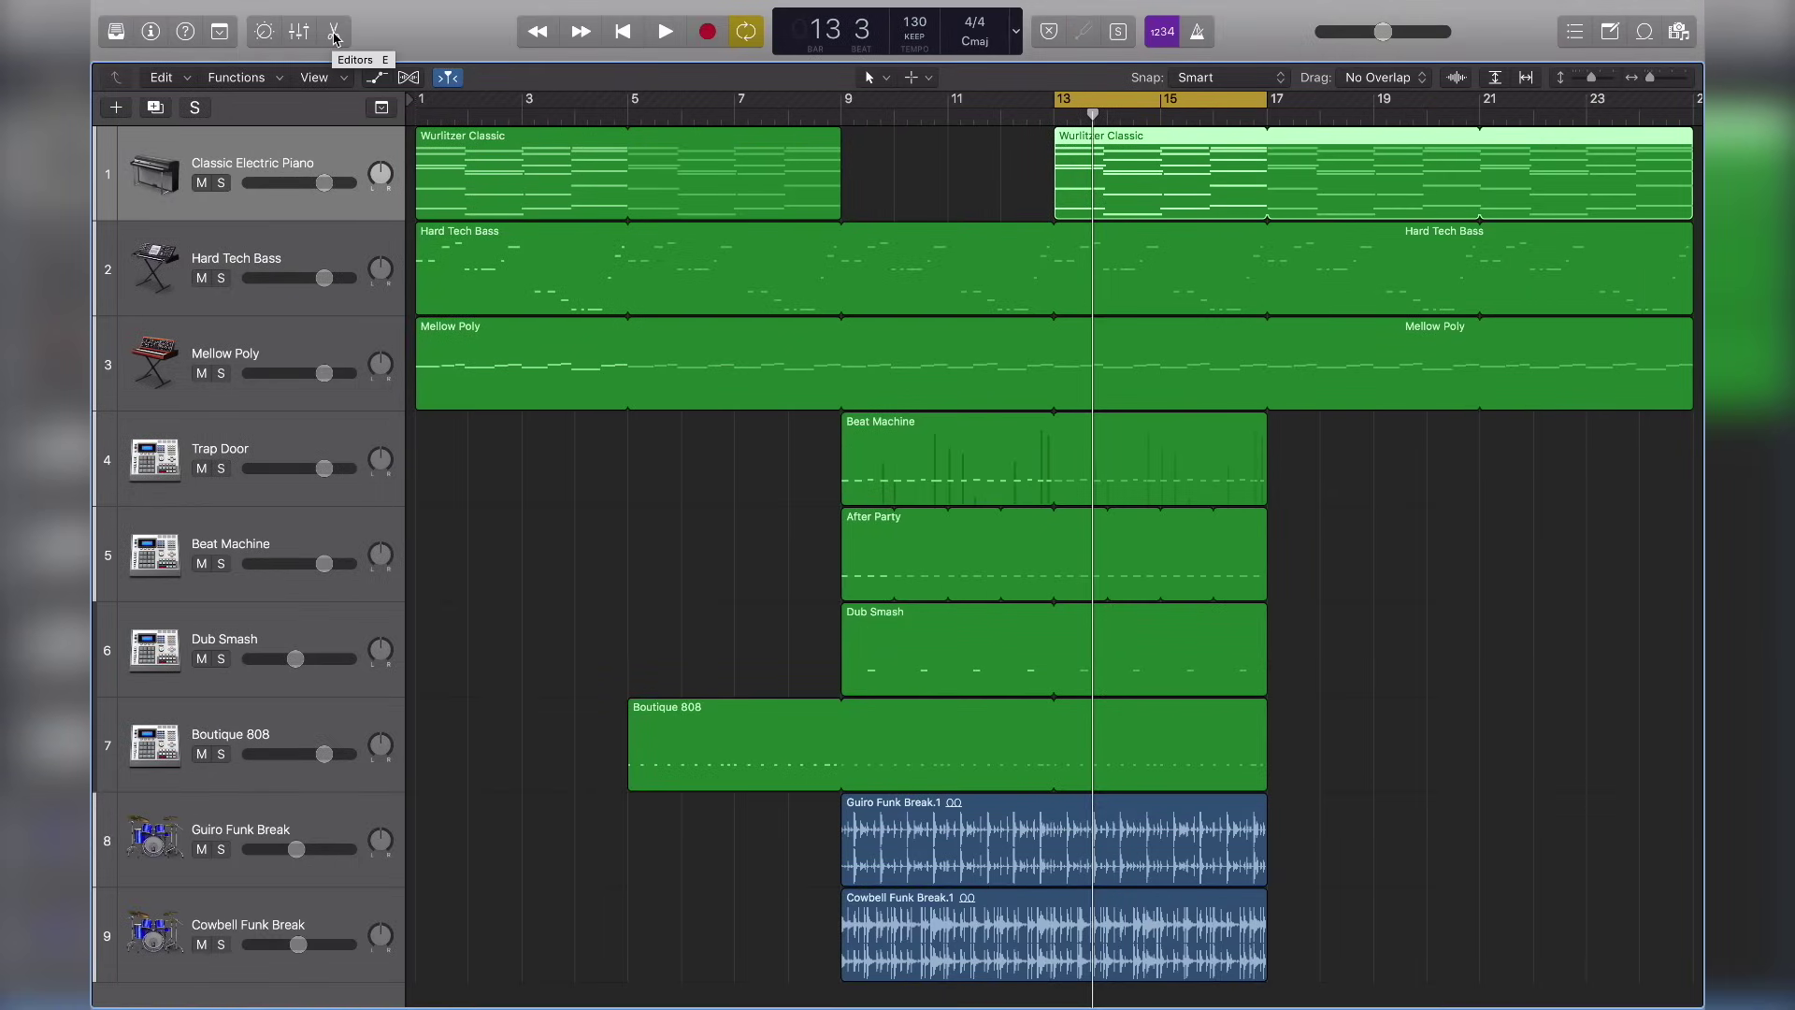
pyautogui.click(334, 34)
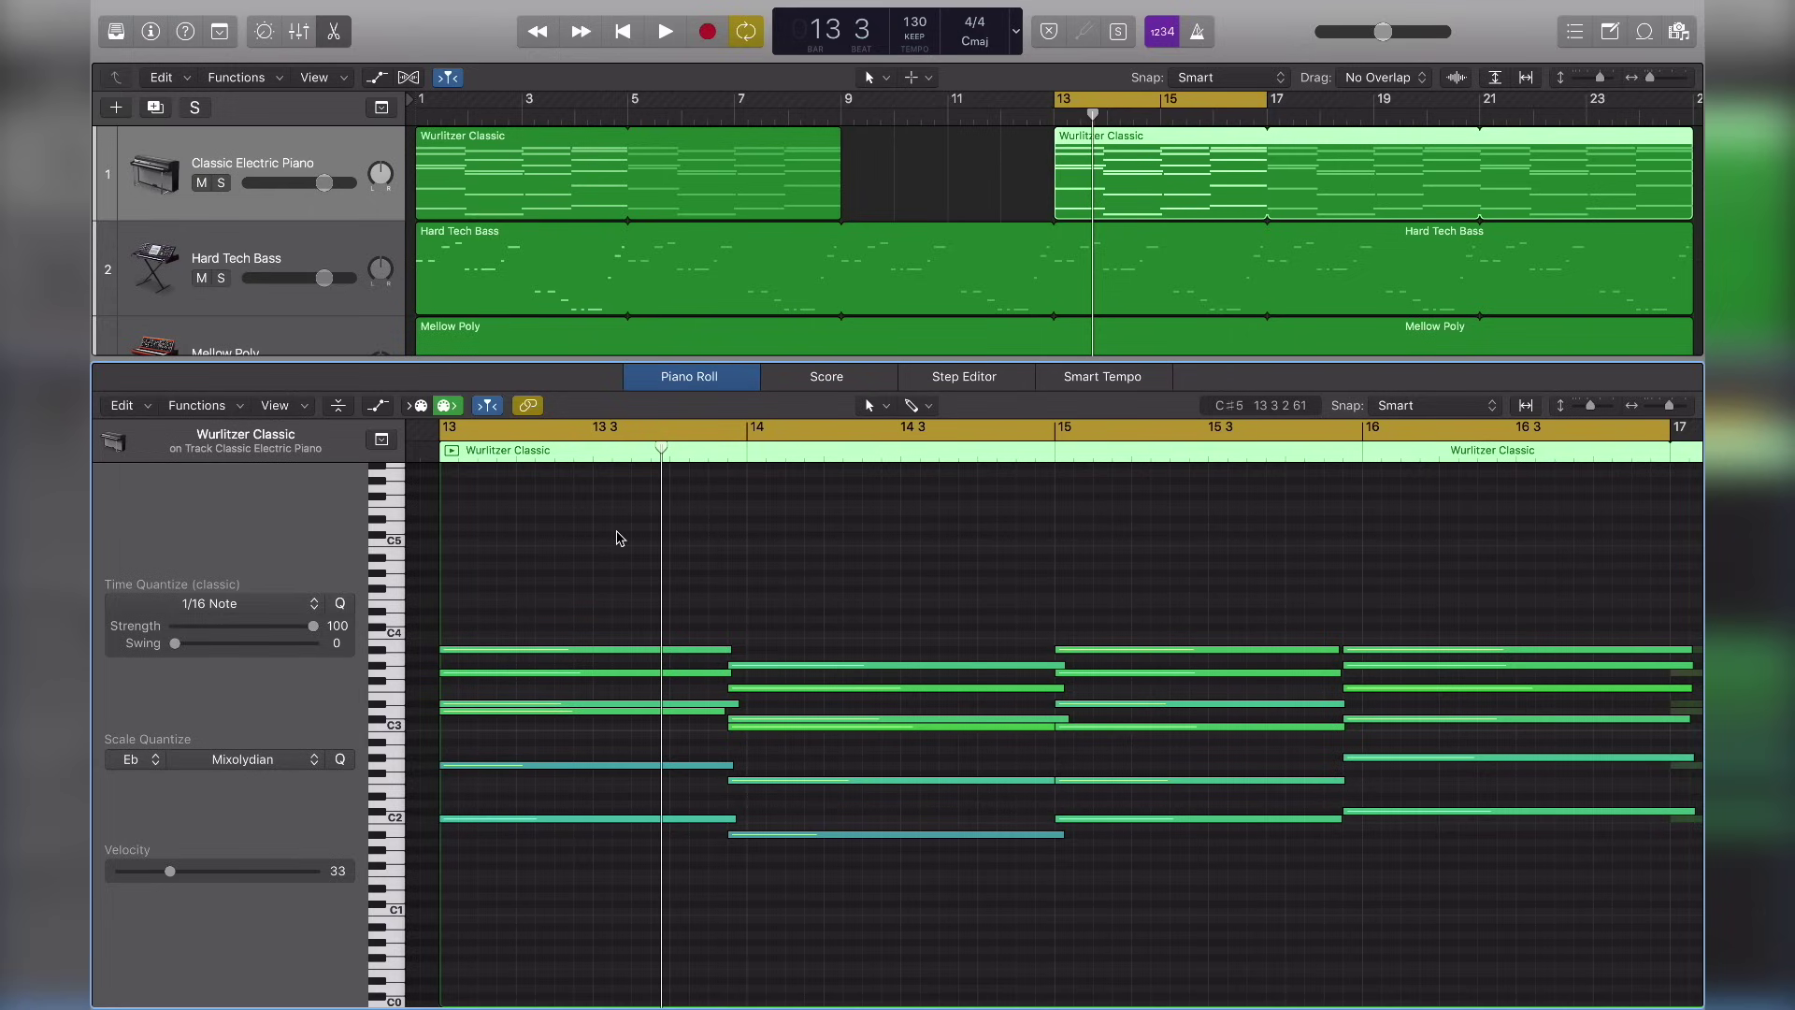
pyautogui.moveTo(617, 533); pyautogui.dragTo(1398, 913)
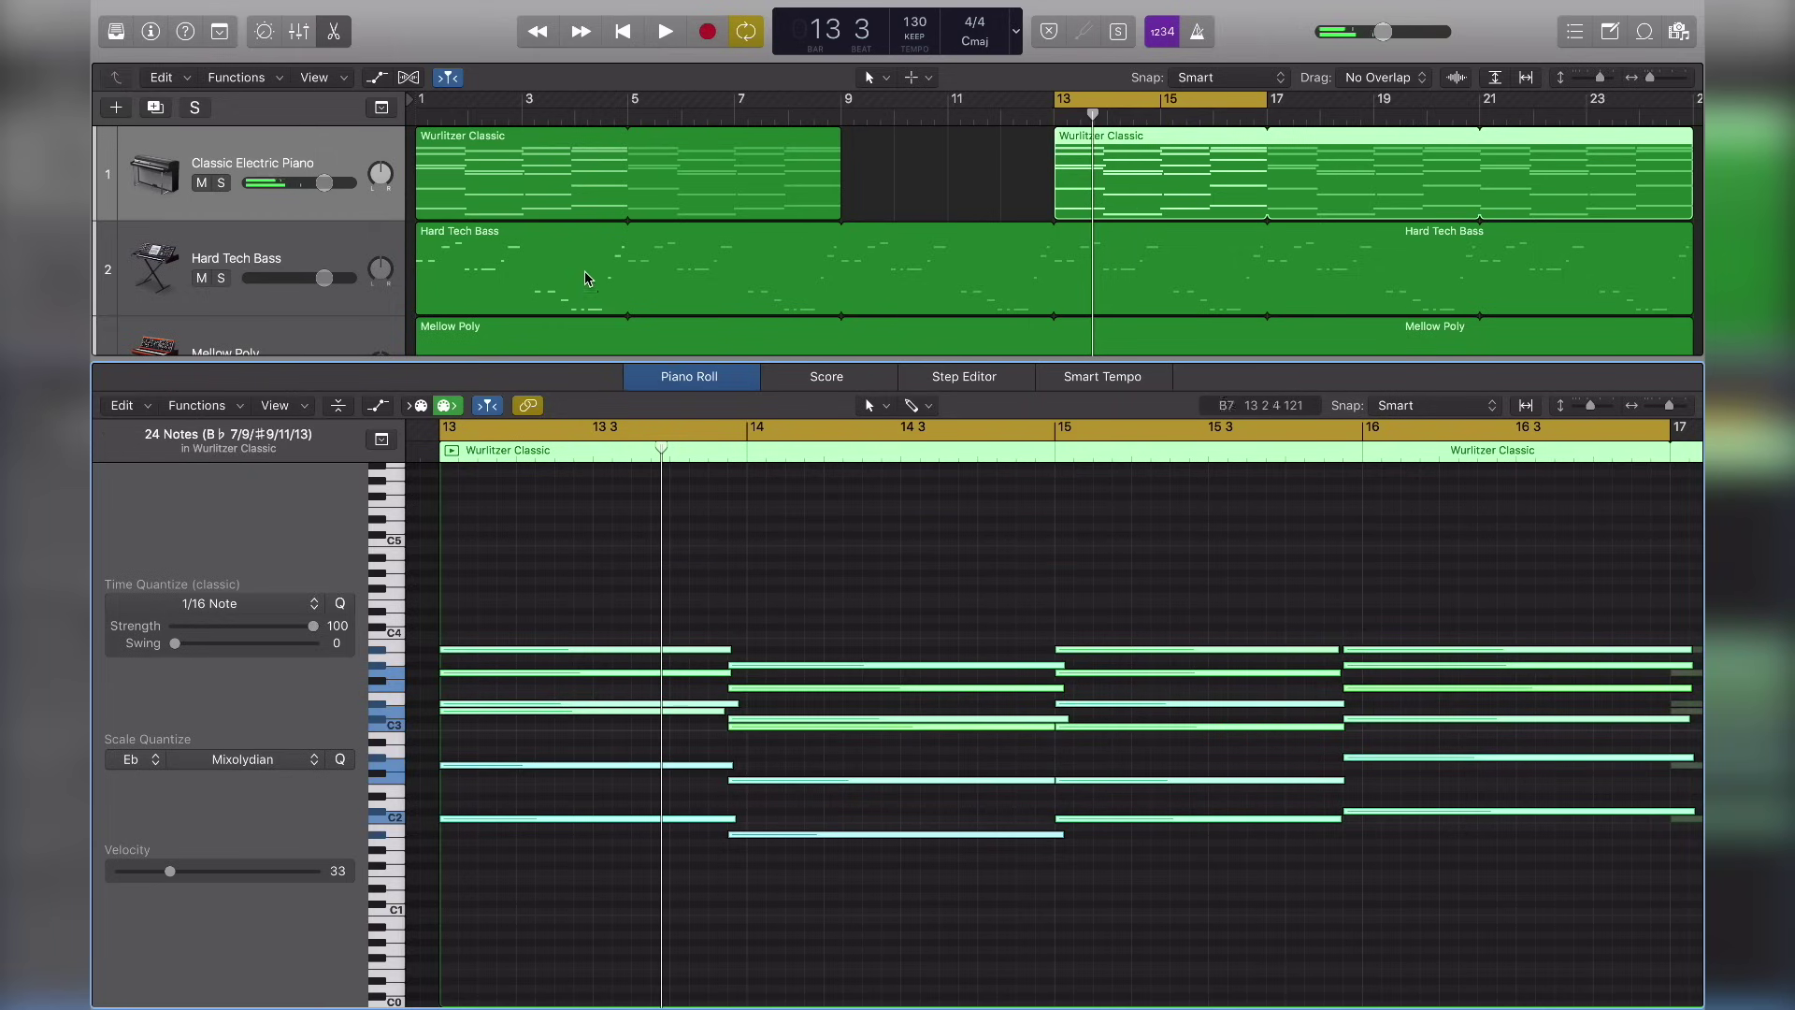
pyautogui.click(220, 182)
pyautogui.press('space')
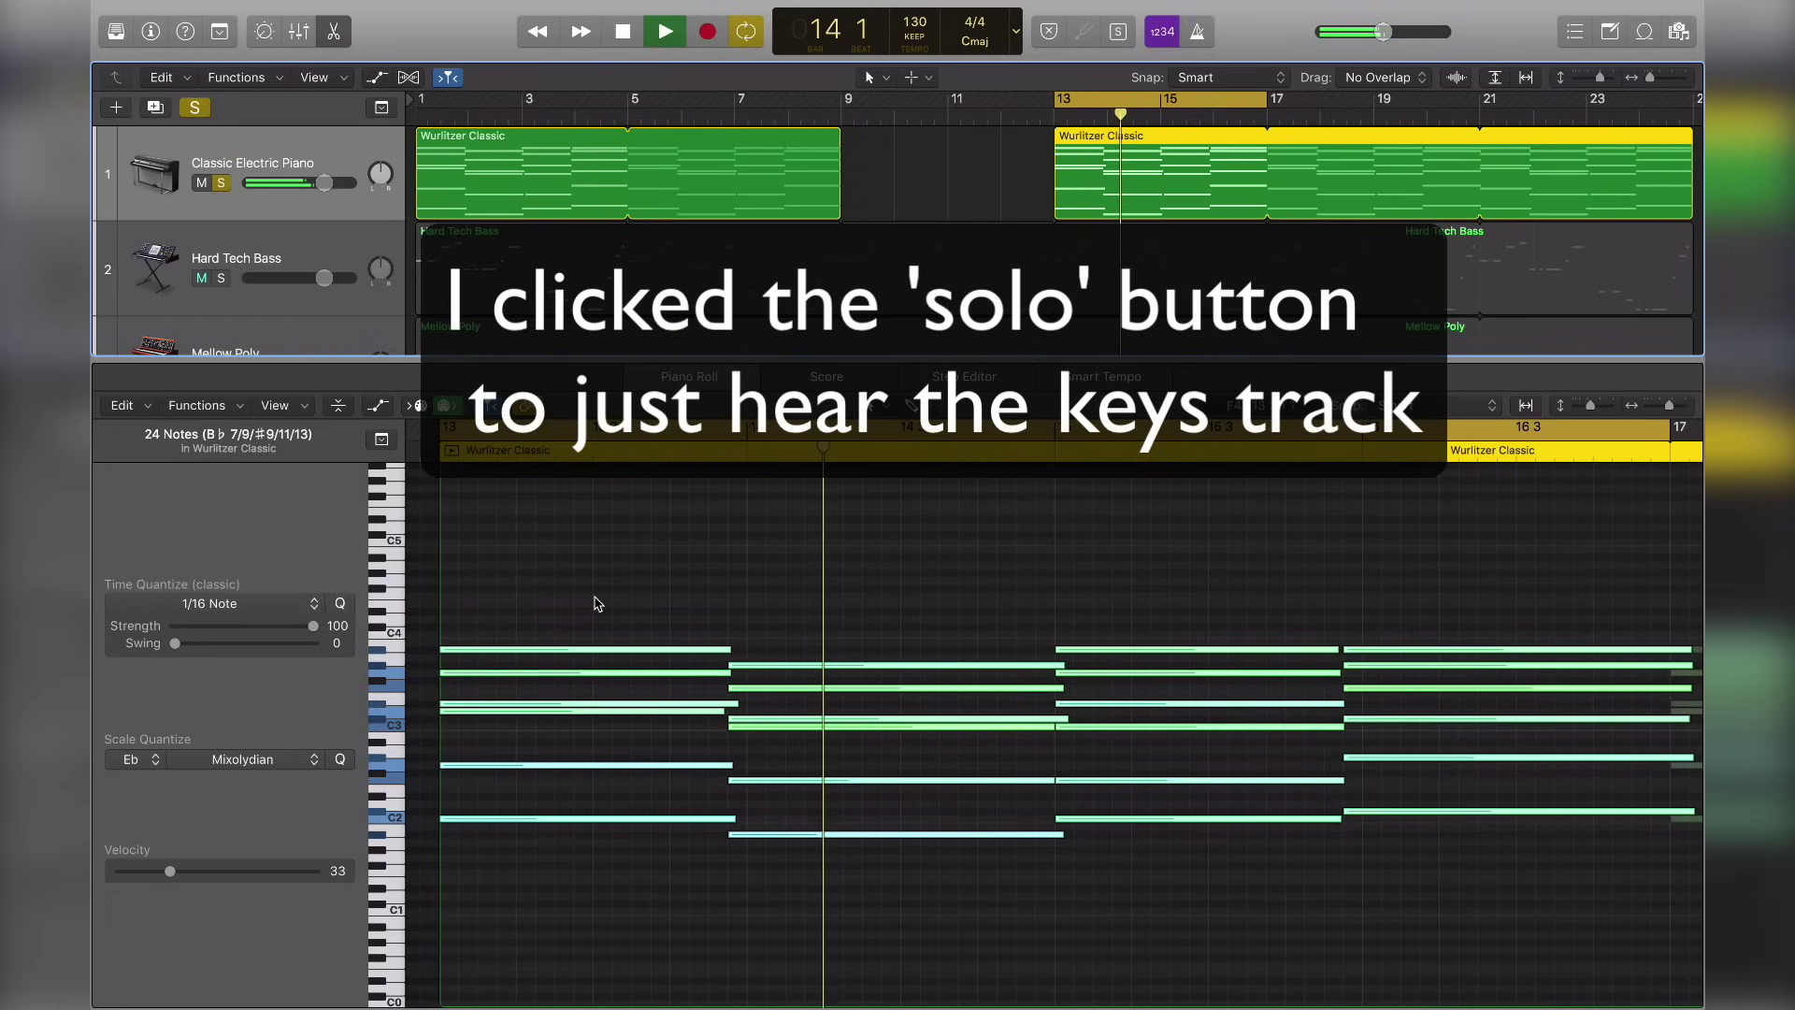
pyautogui.press('space')
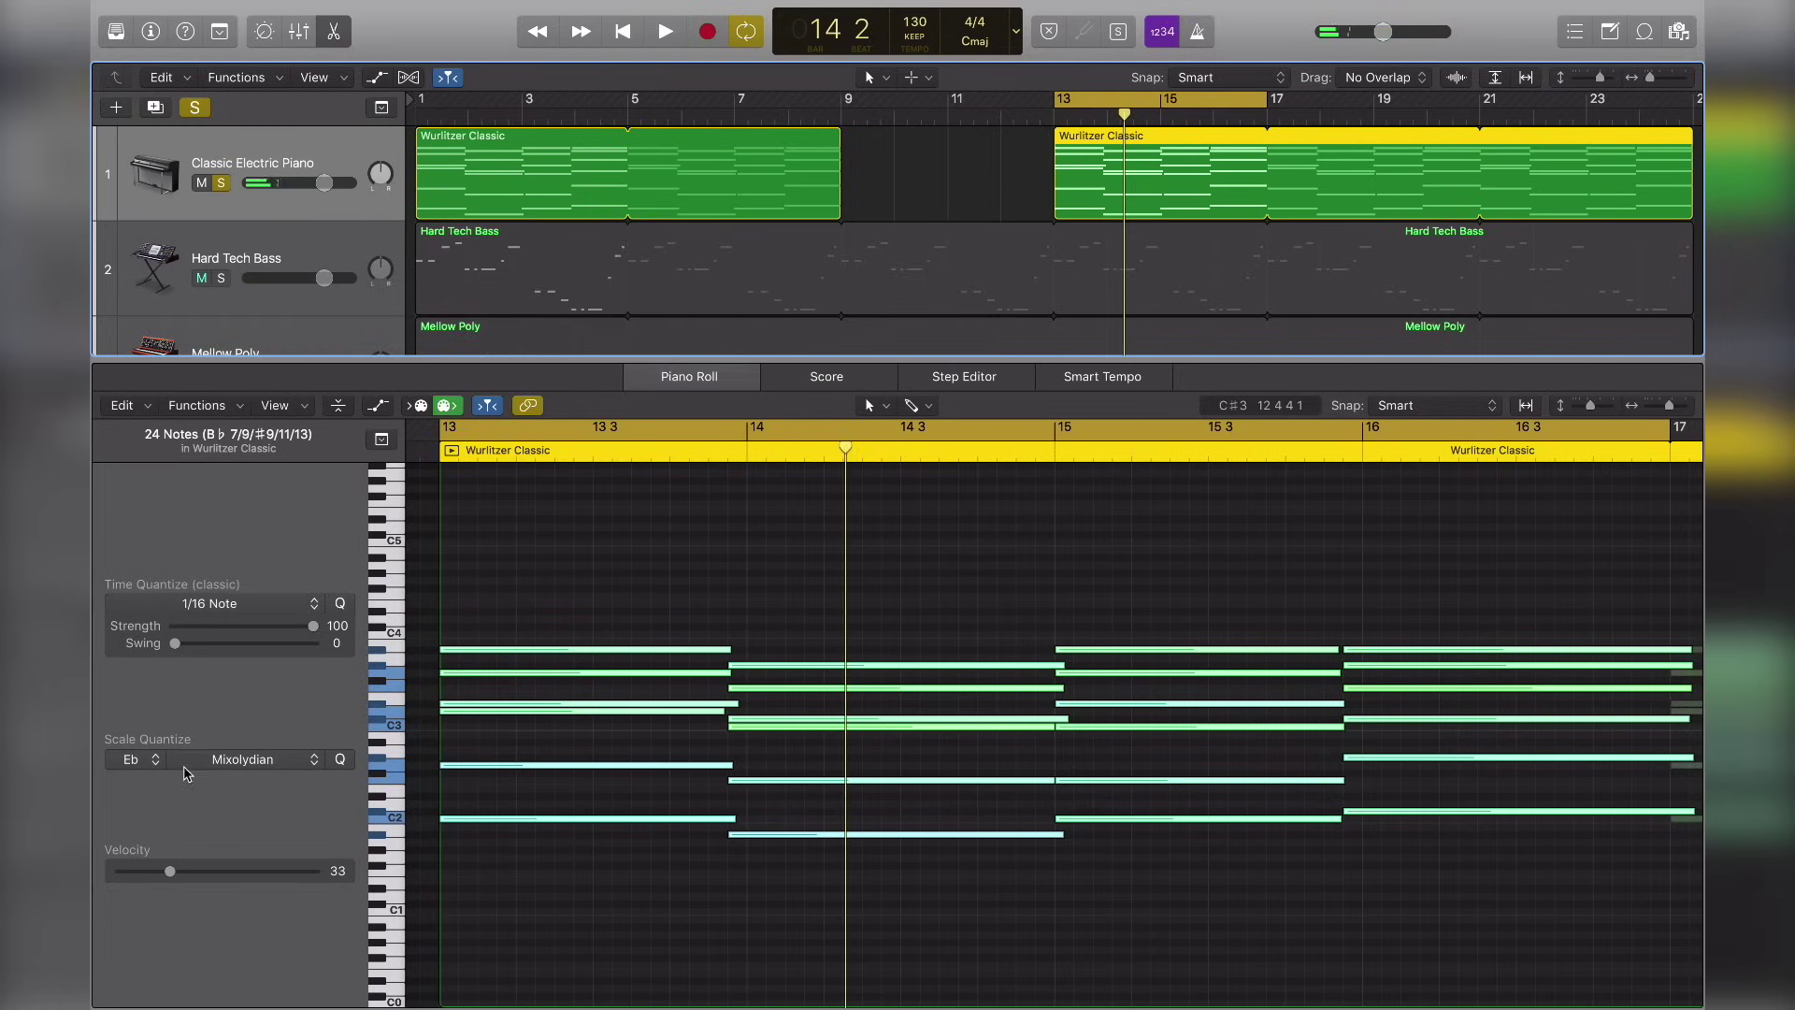
# - Scale-quantize the notes to F# Major Pentatonic and play the result
pyautogui.click(254, 762)
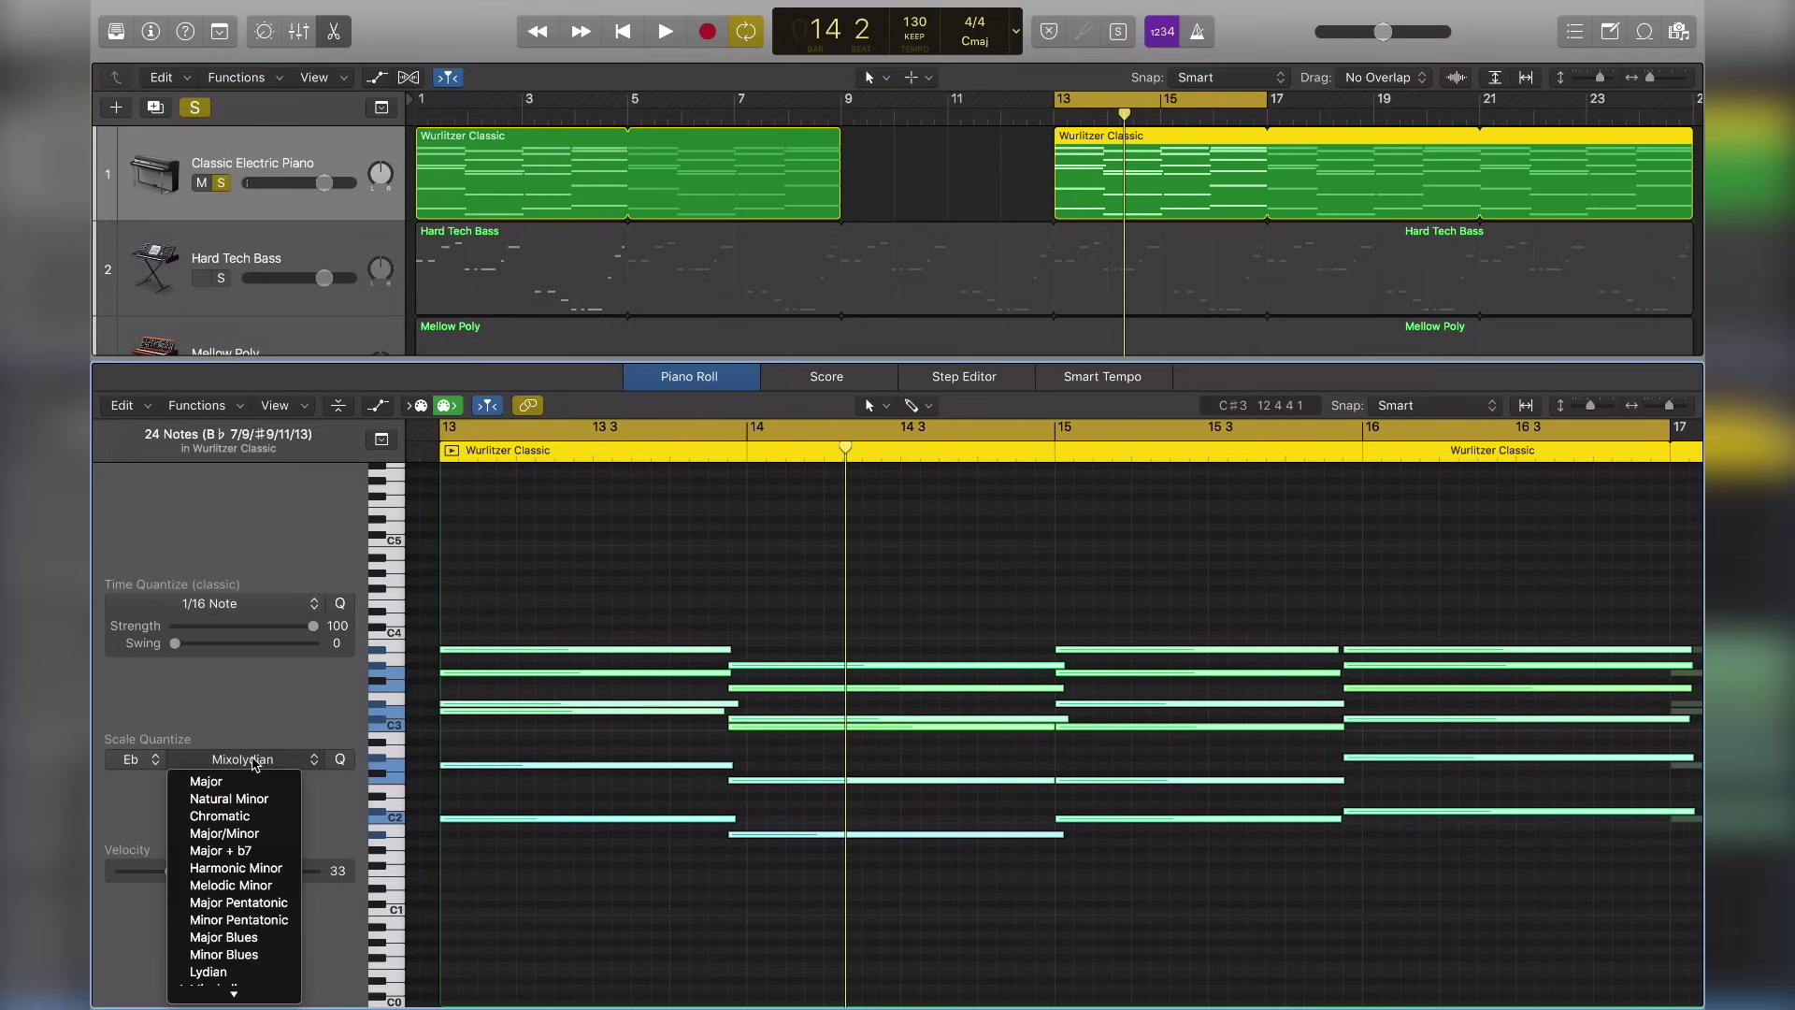
pyautogui.scroll(-2, 262, 864)
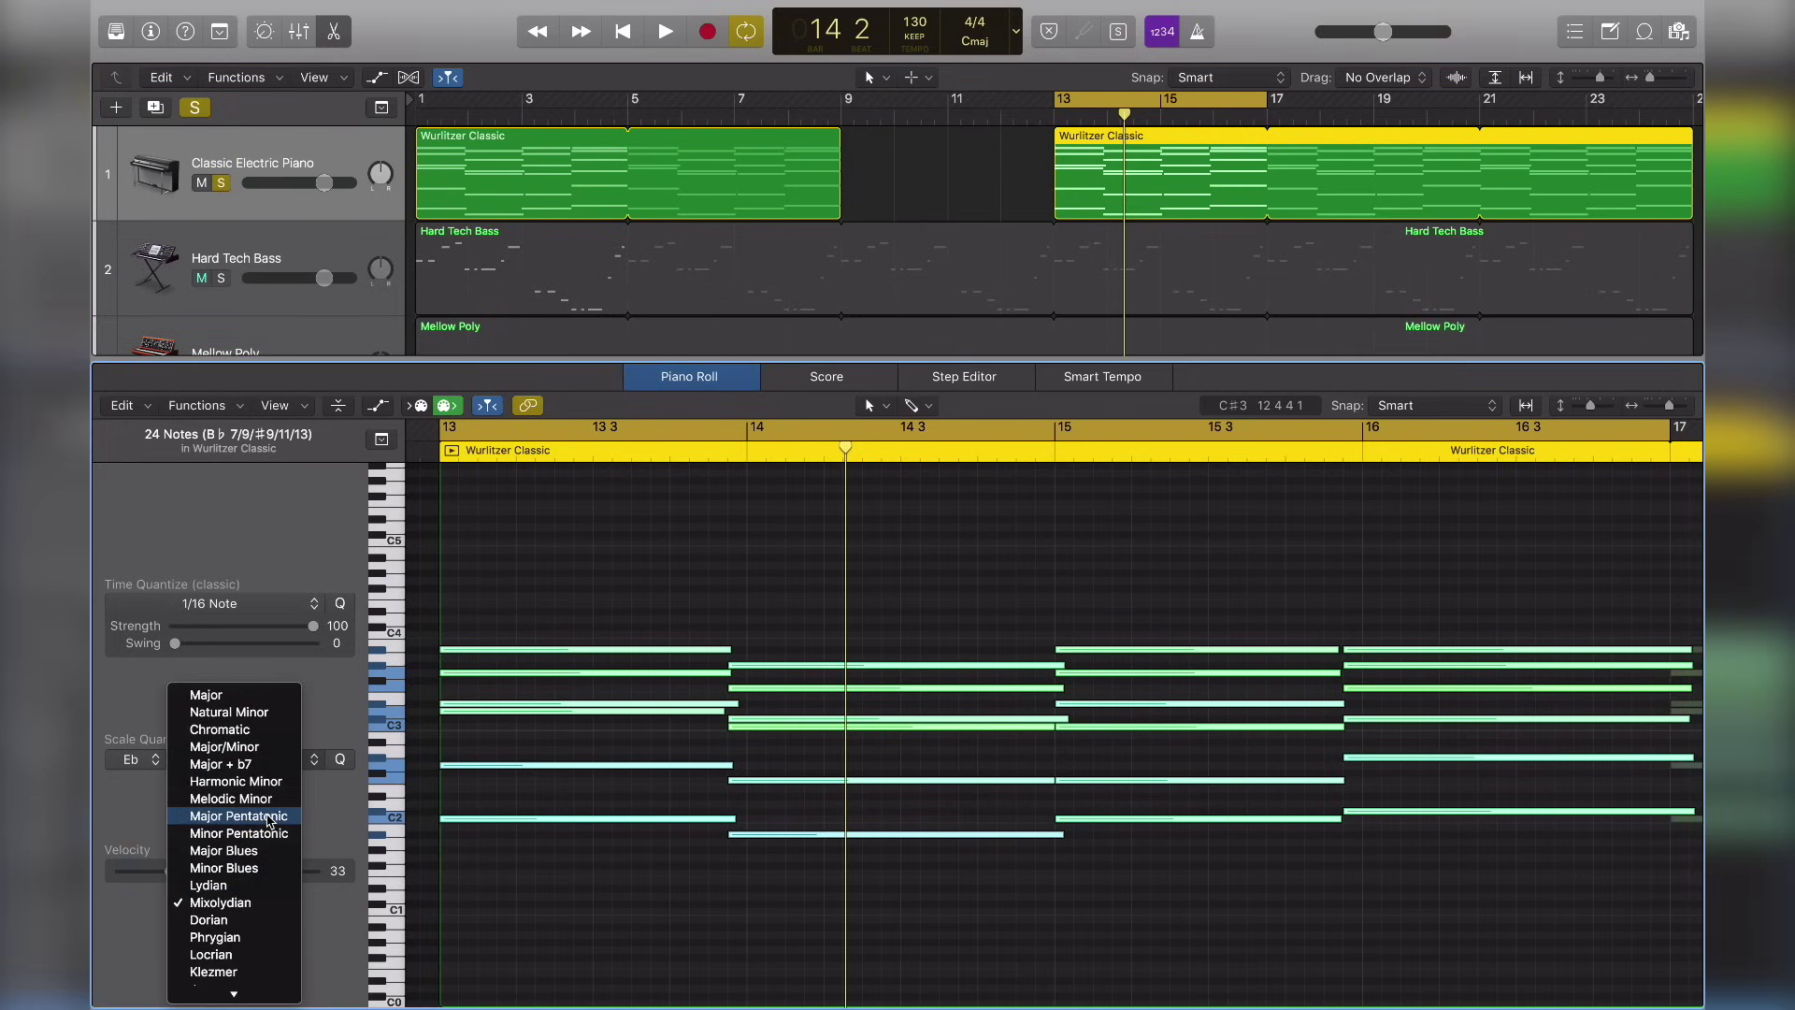
pyautogui.click(269, 817)
pyautogui.click(141, 759)
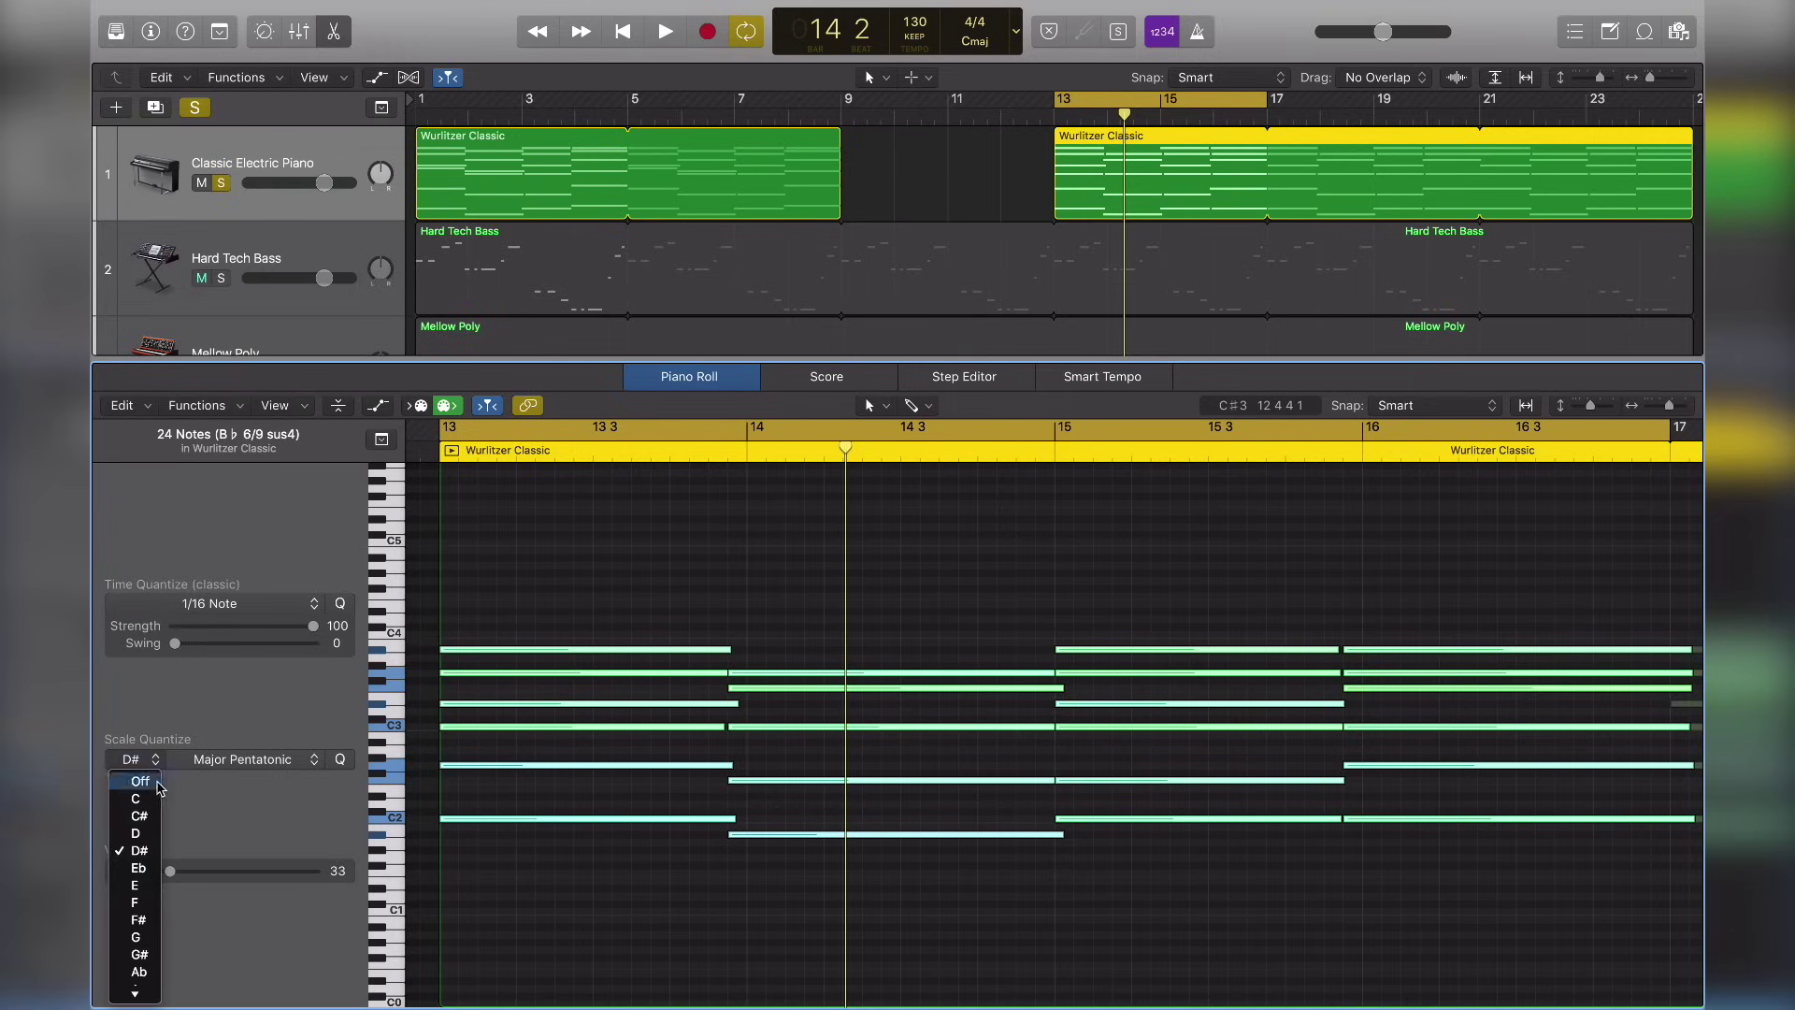
pyautogui.click(138, 920)
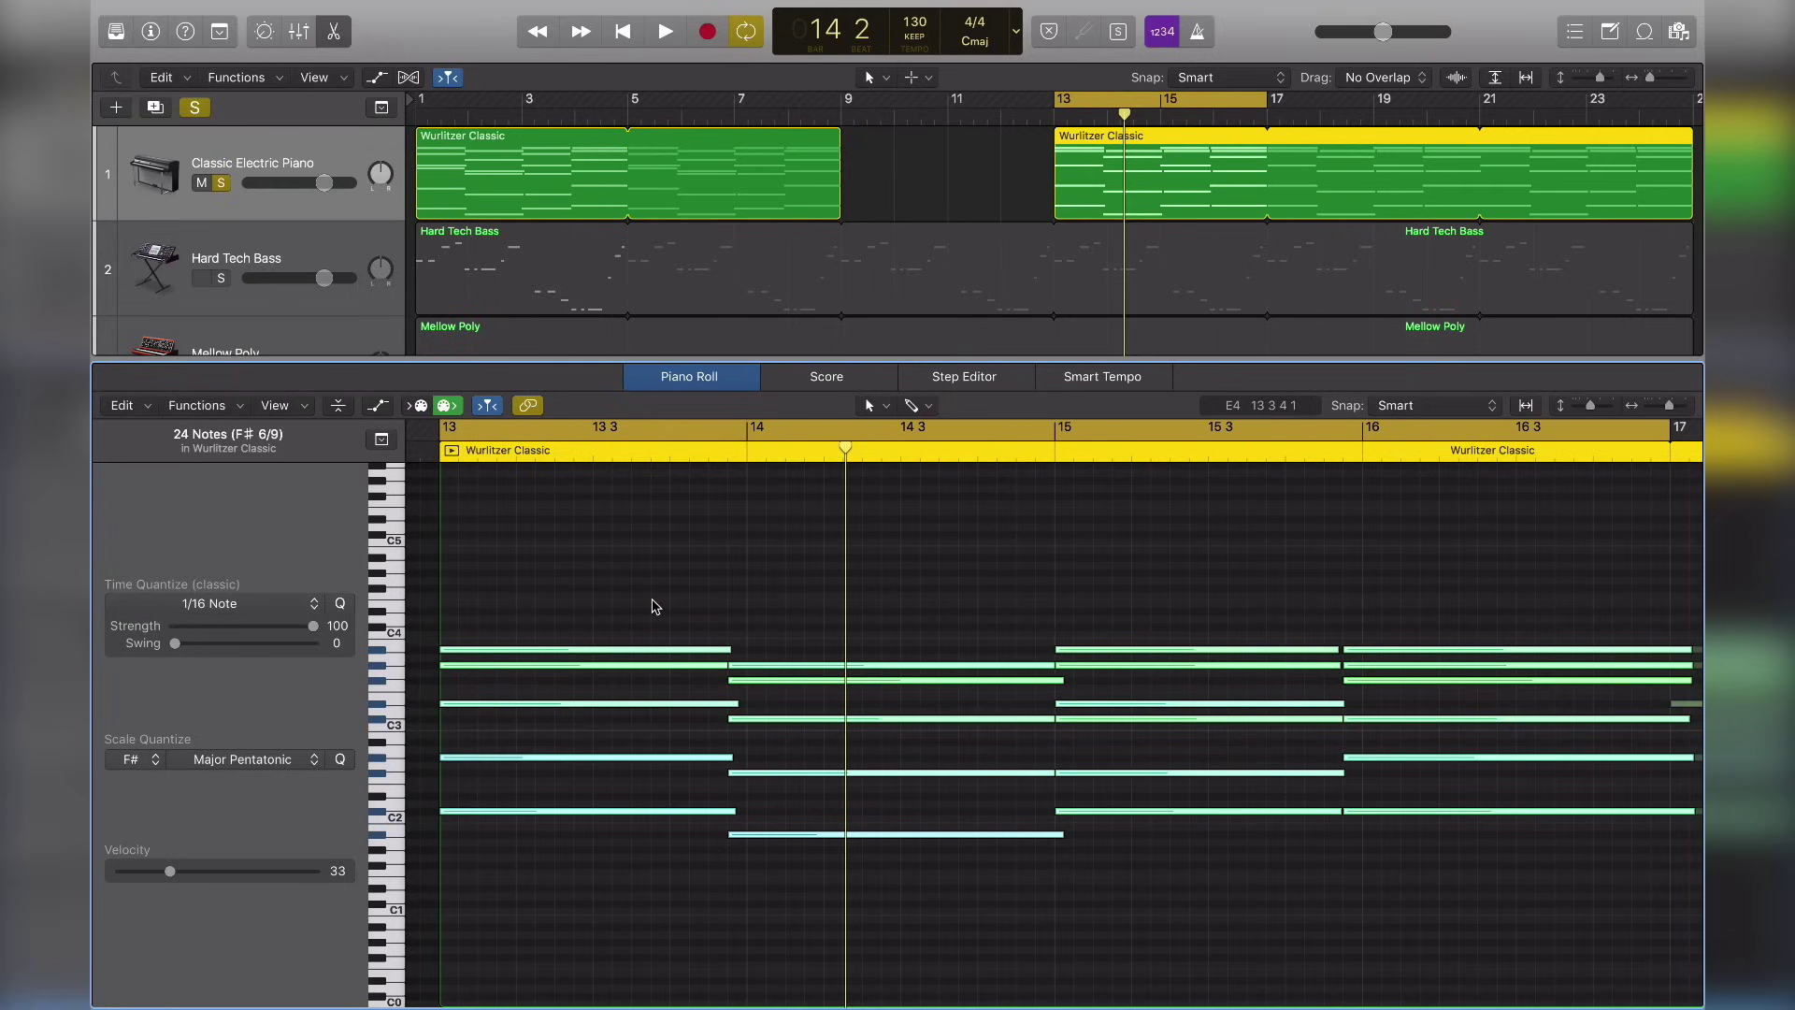
pyautogui.press('space')
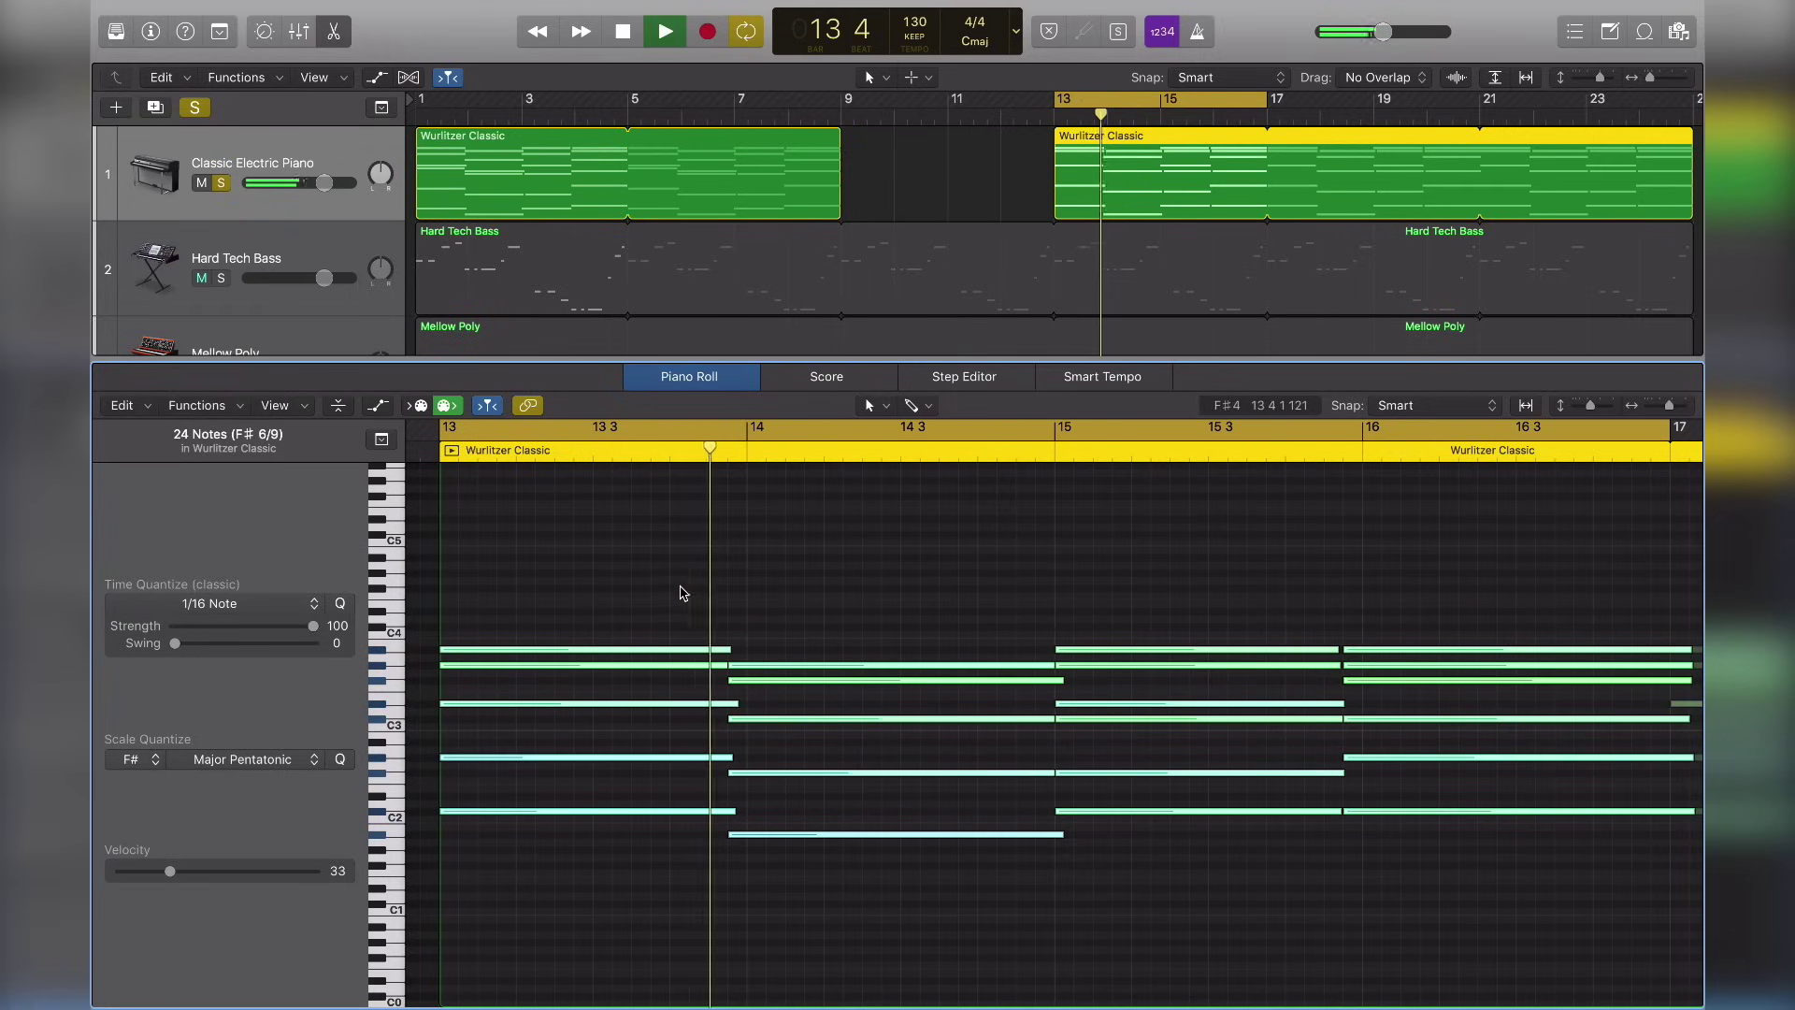
pyautogui.press('space')
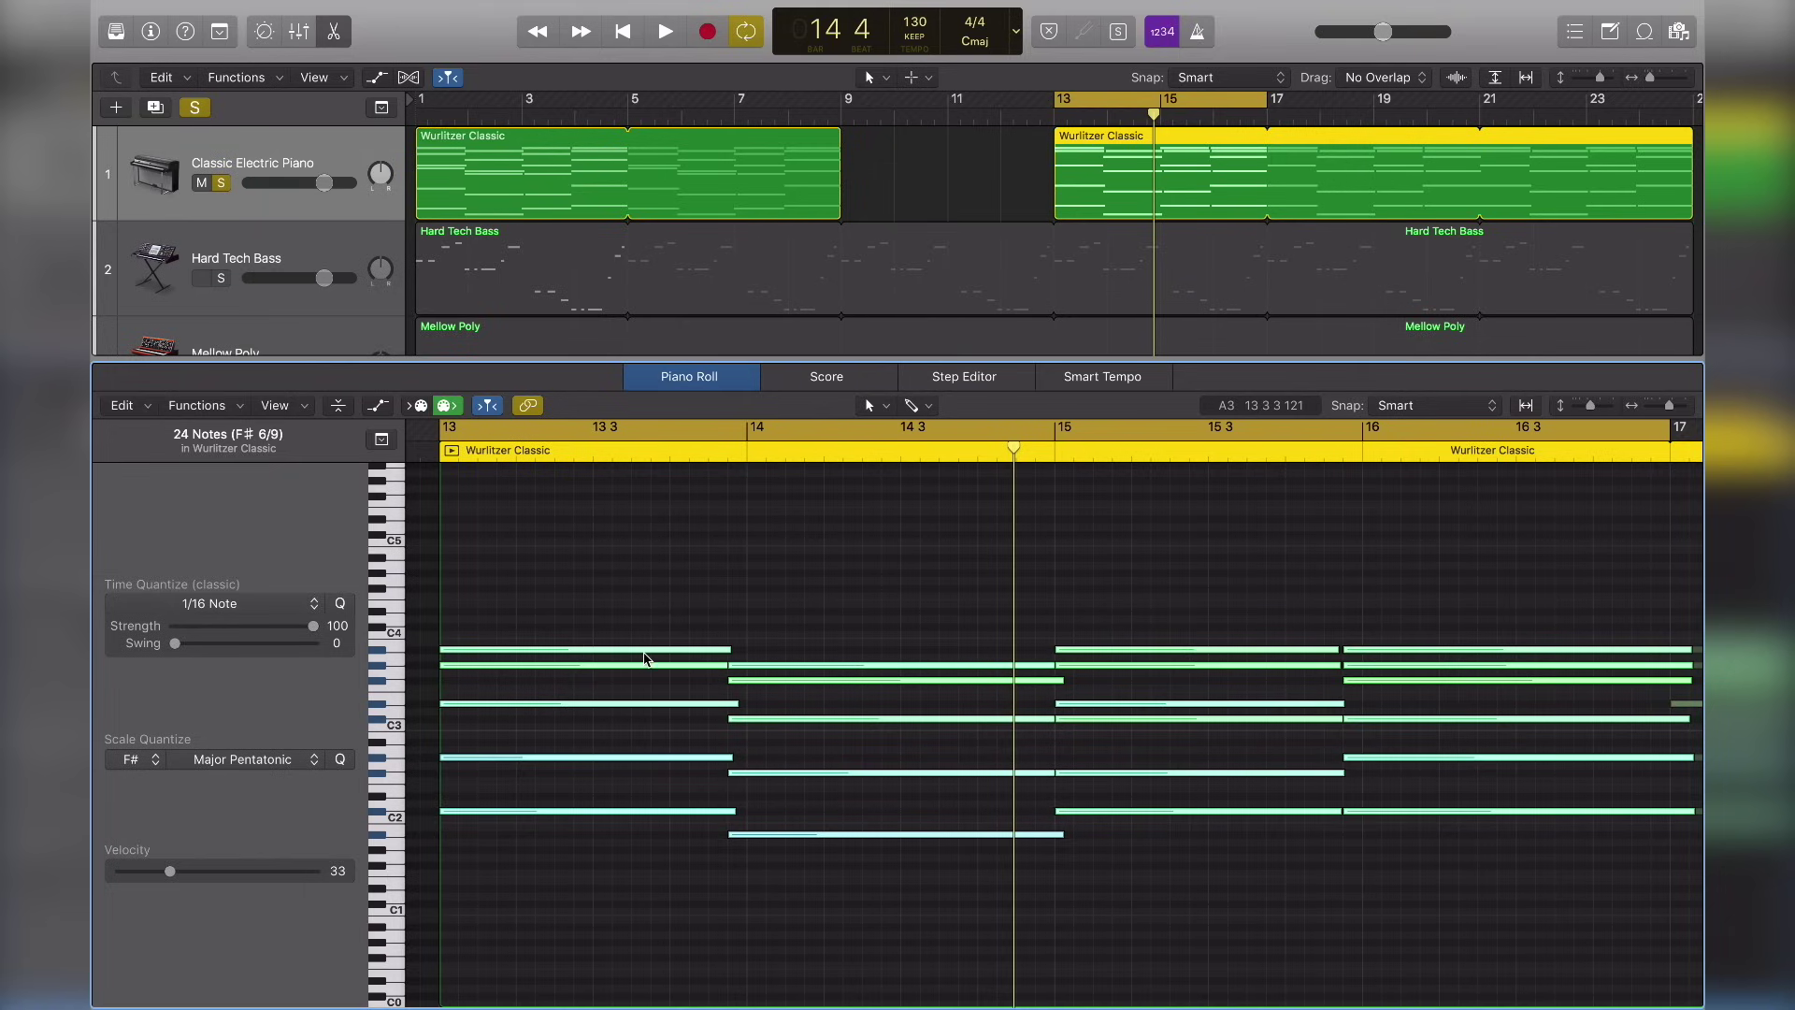
# - Undo the scale quantize to restore original pitches, deselect, and replay from bar 13
pyautogui.click(653, 652)
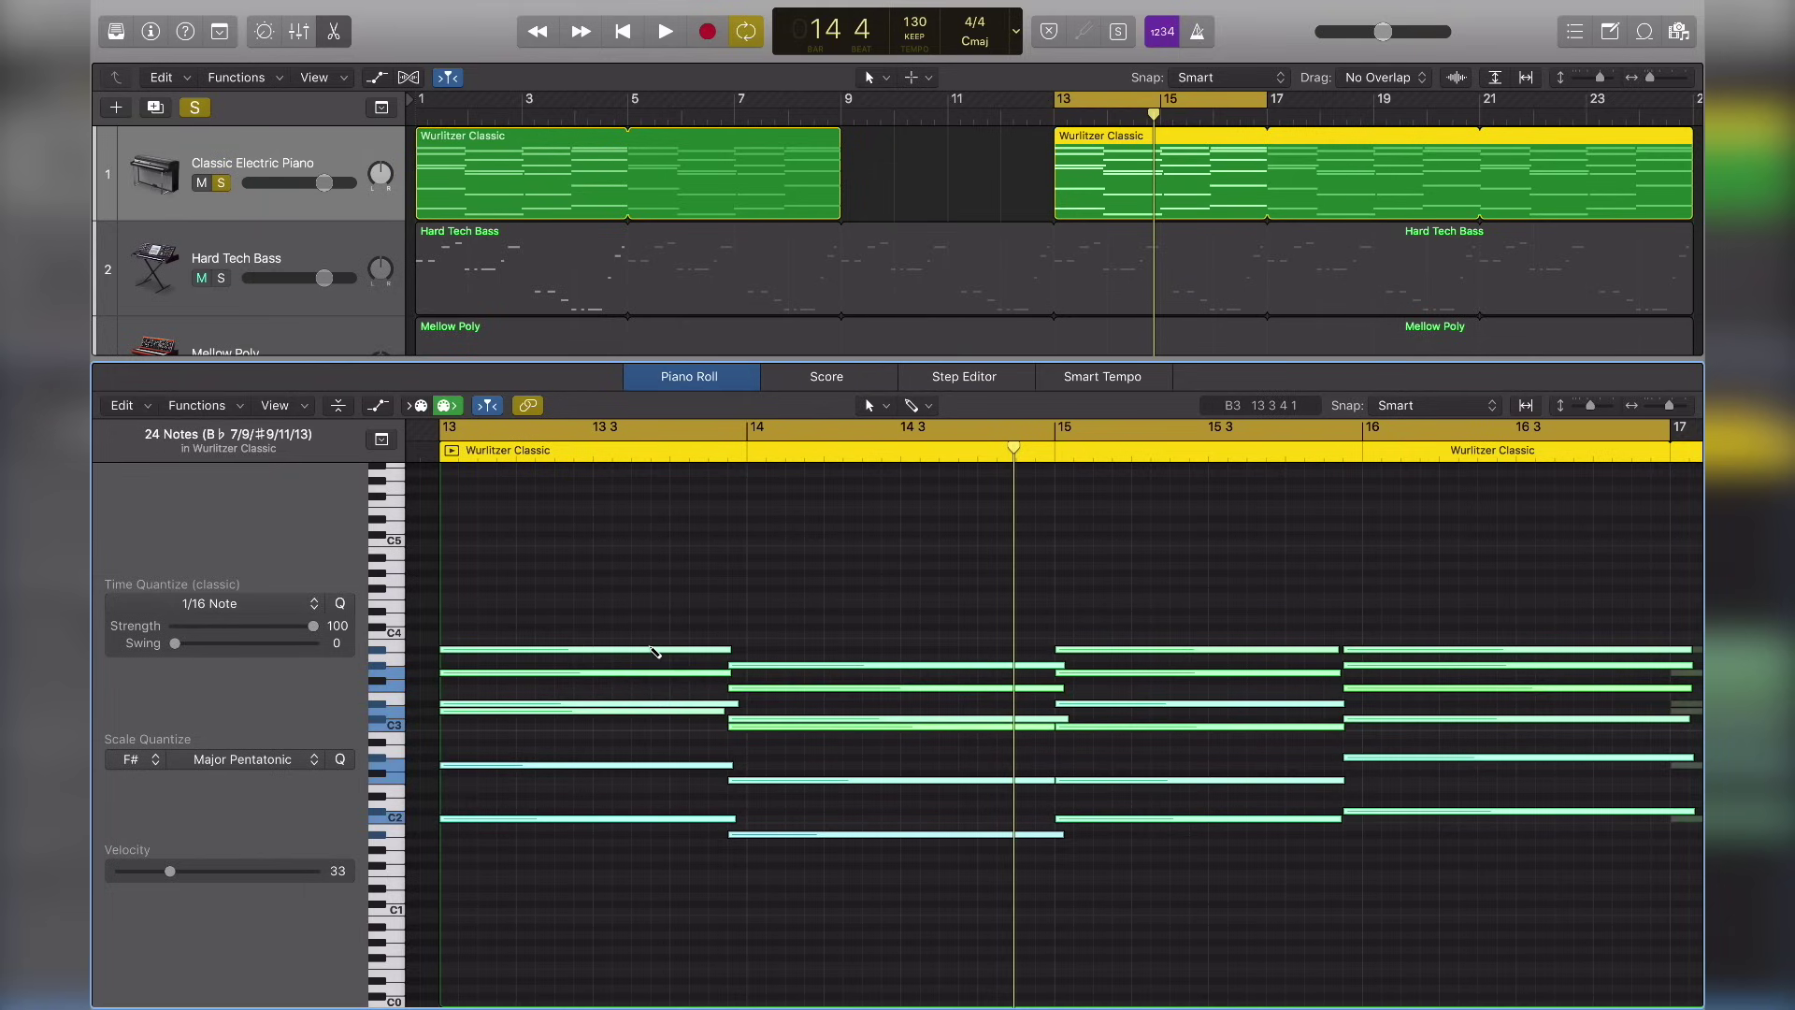
pyautogui.click(290, 11)
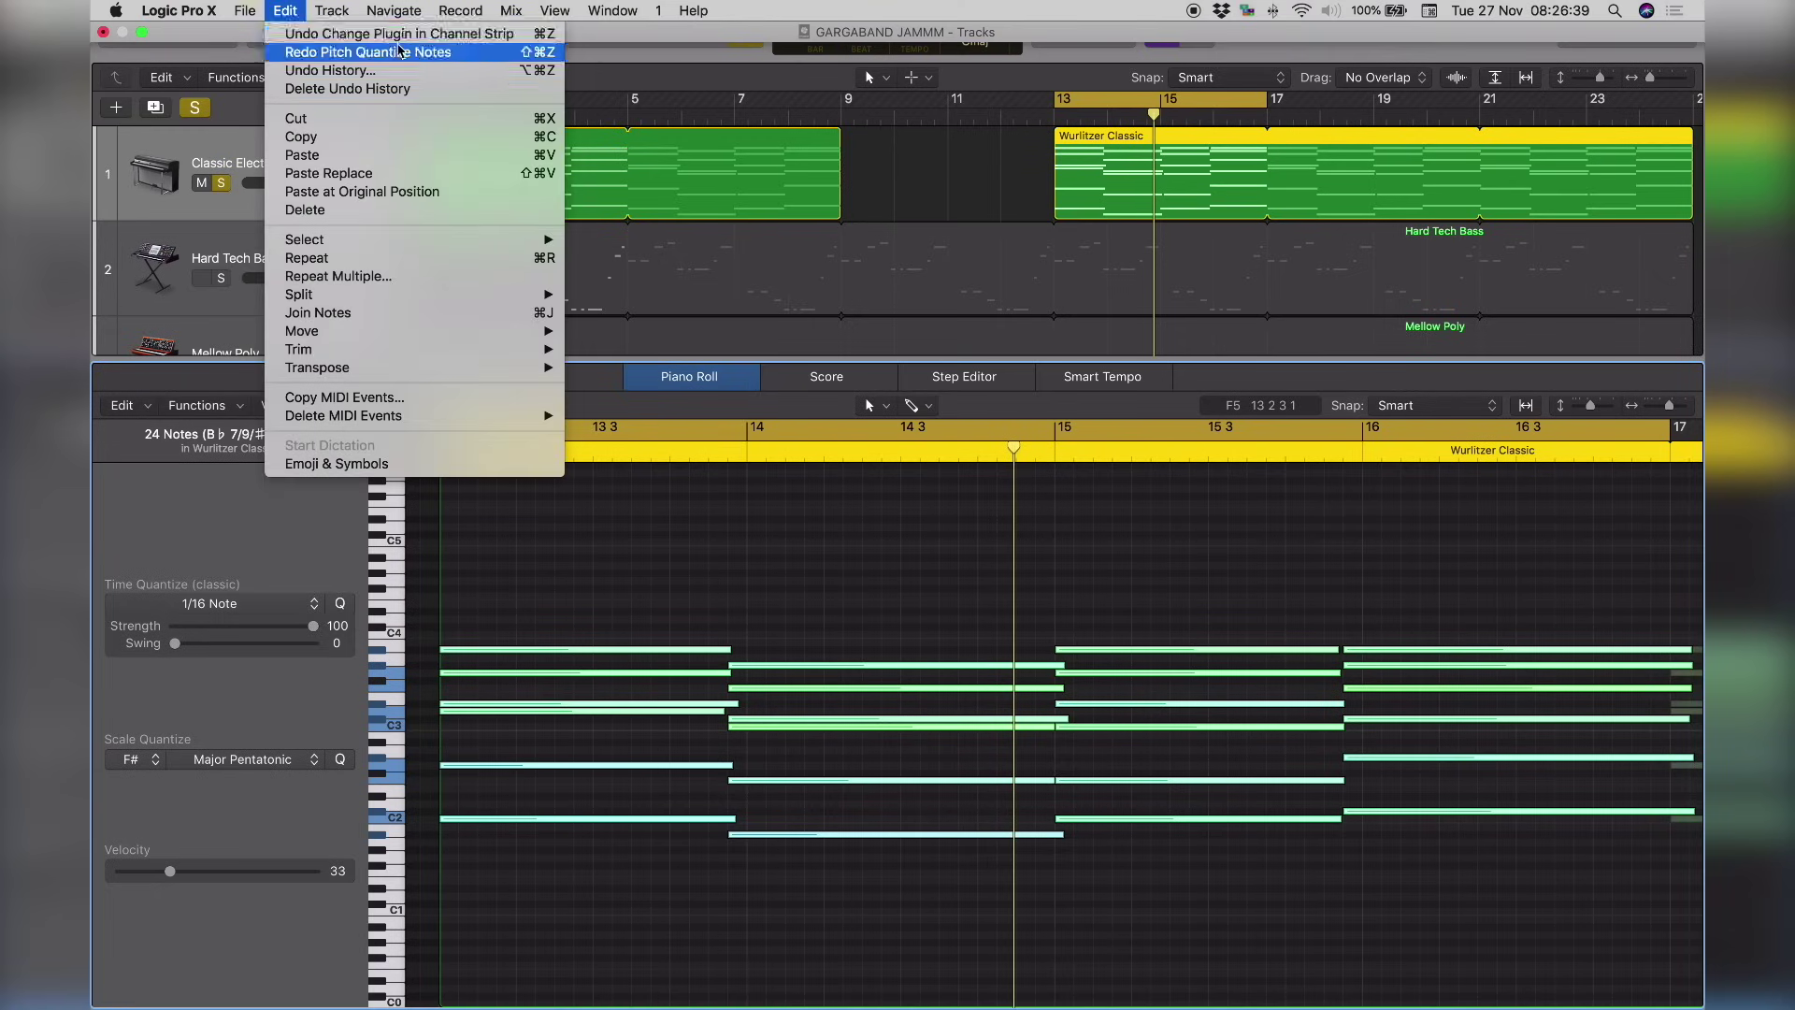
pyautogui.click(552, 29)
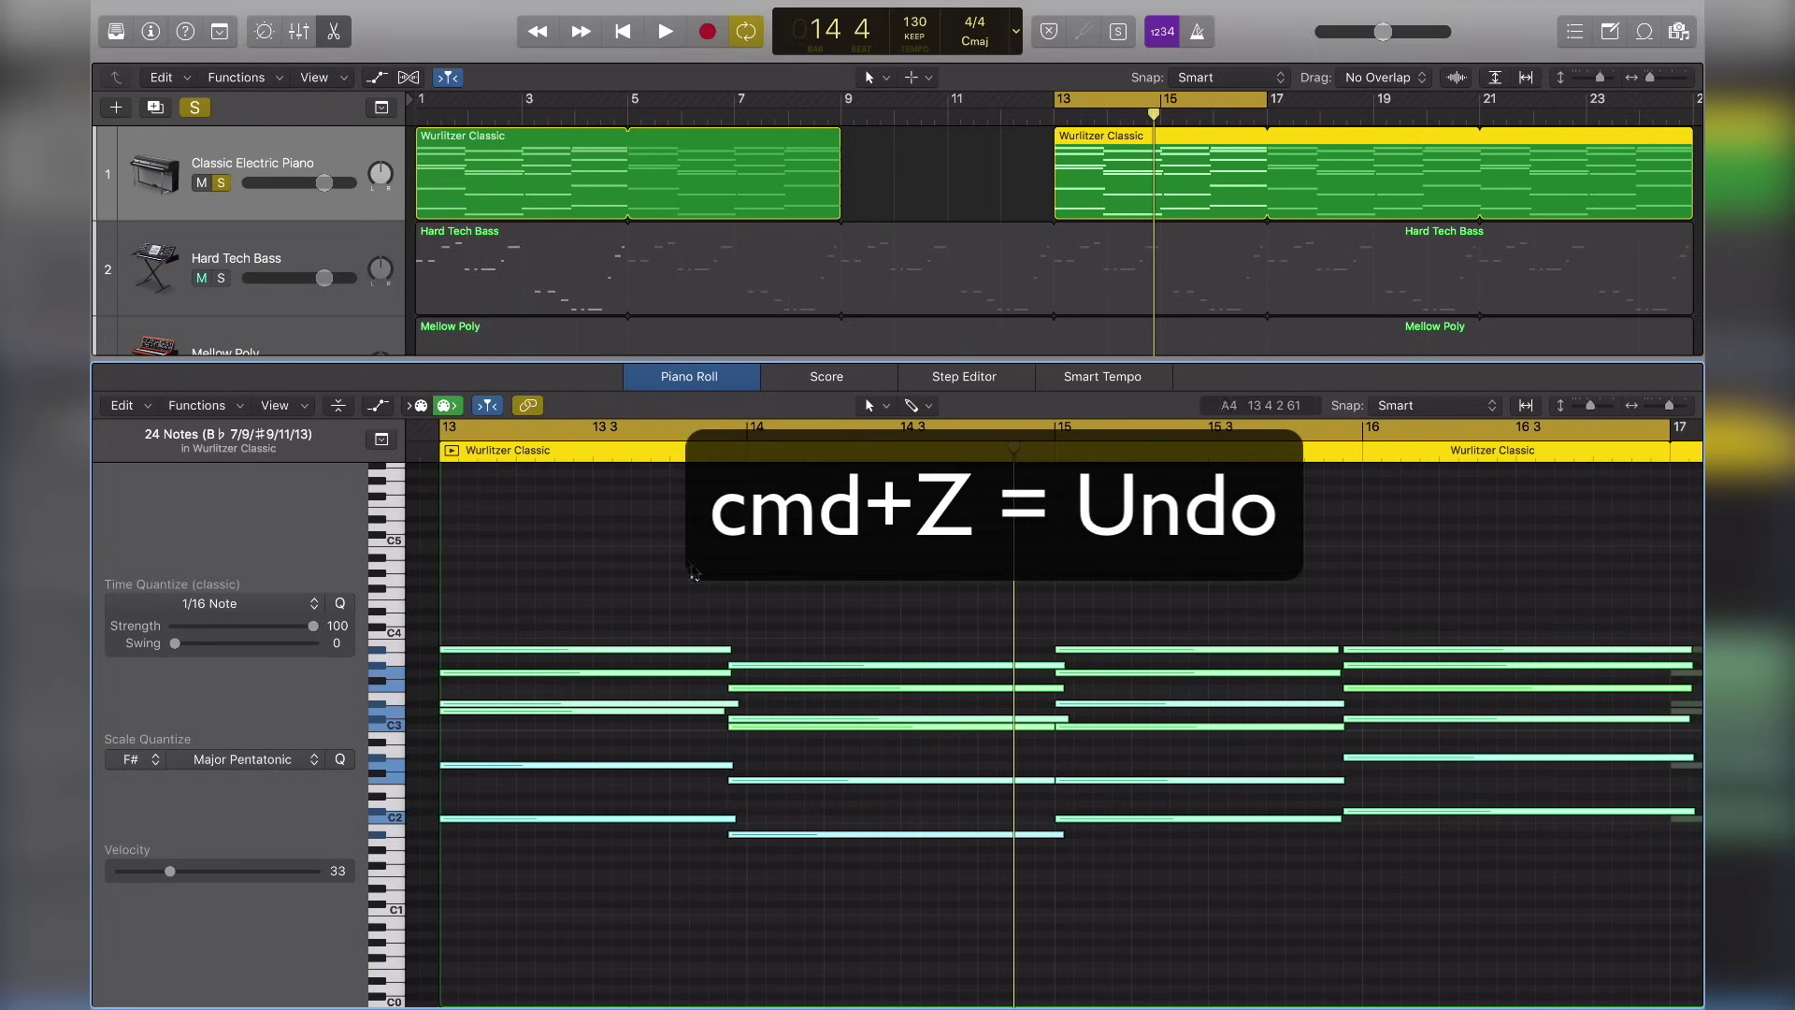
pyautogui.click(701, 578)
pyautogui.press('space')
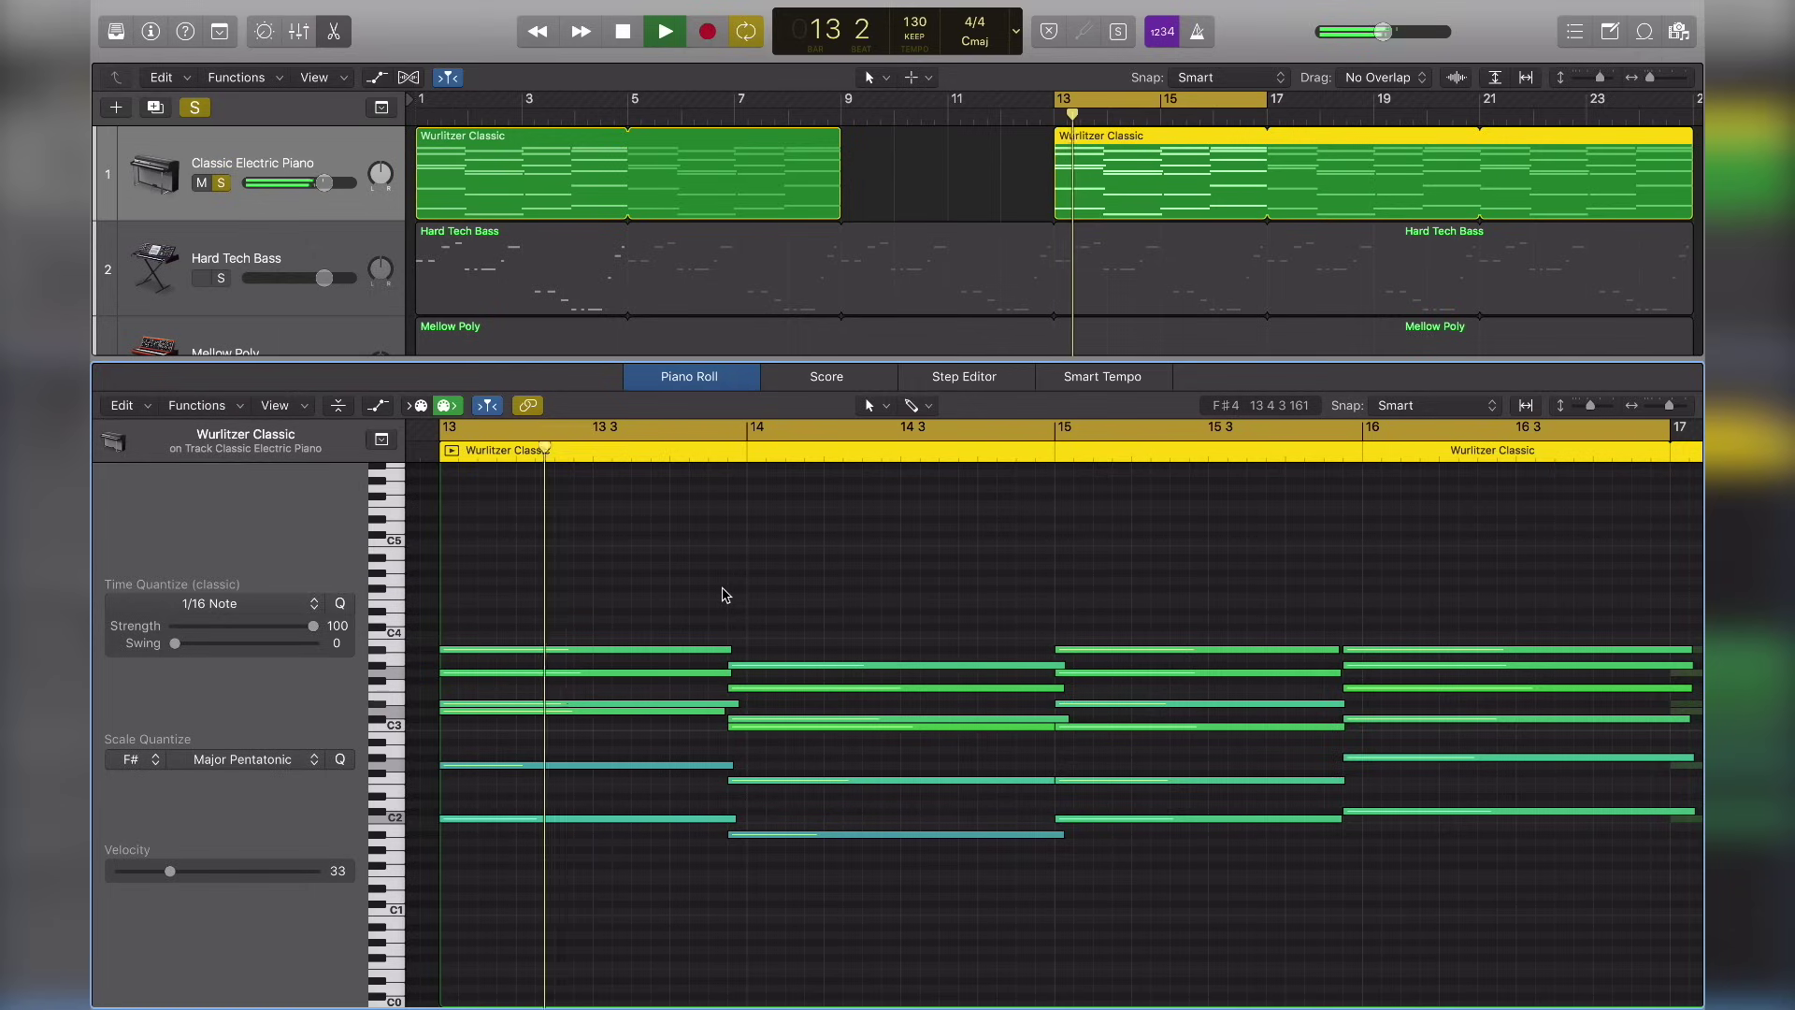
pyautogui.press('space')
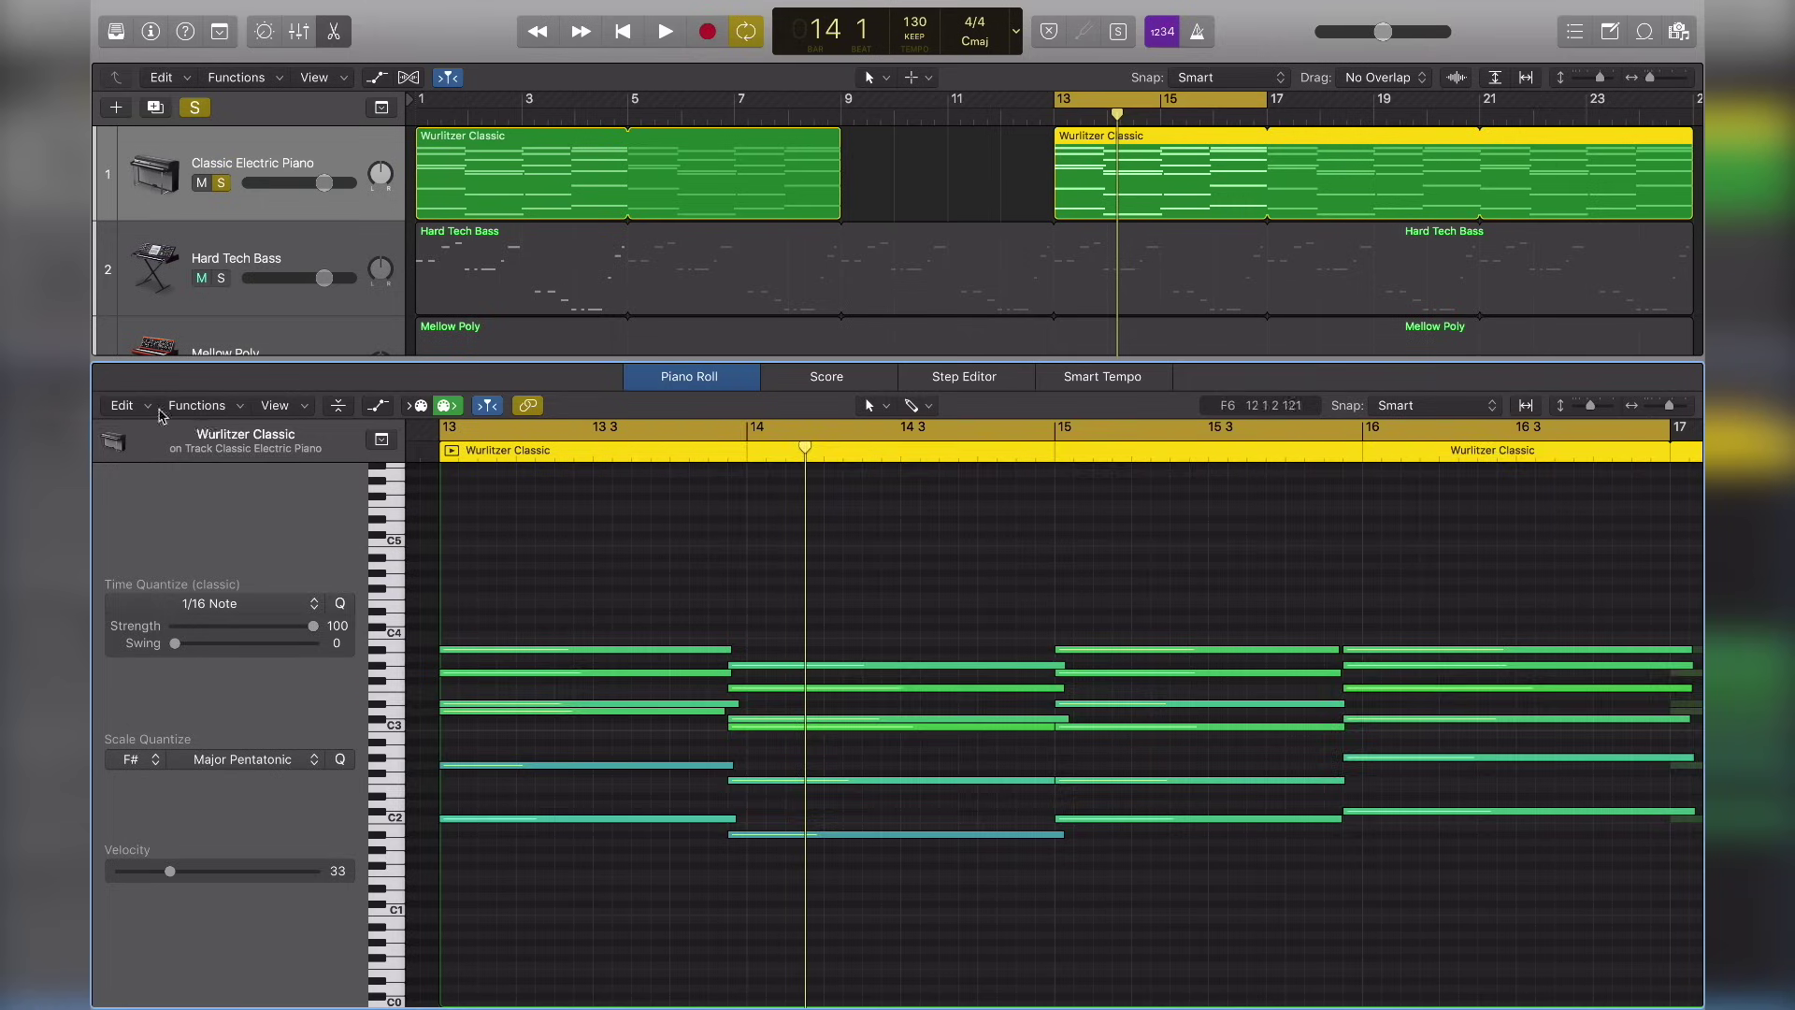
# - Apply Note End to Following Notes (Force Legato) to all 24 notes, shortening overlaps
pyautogui.press('super+a')
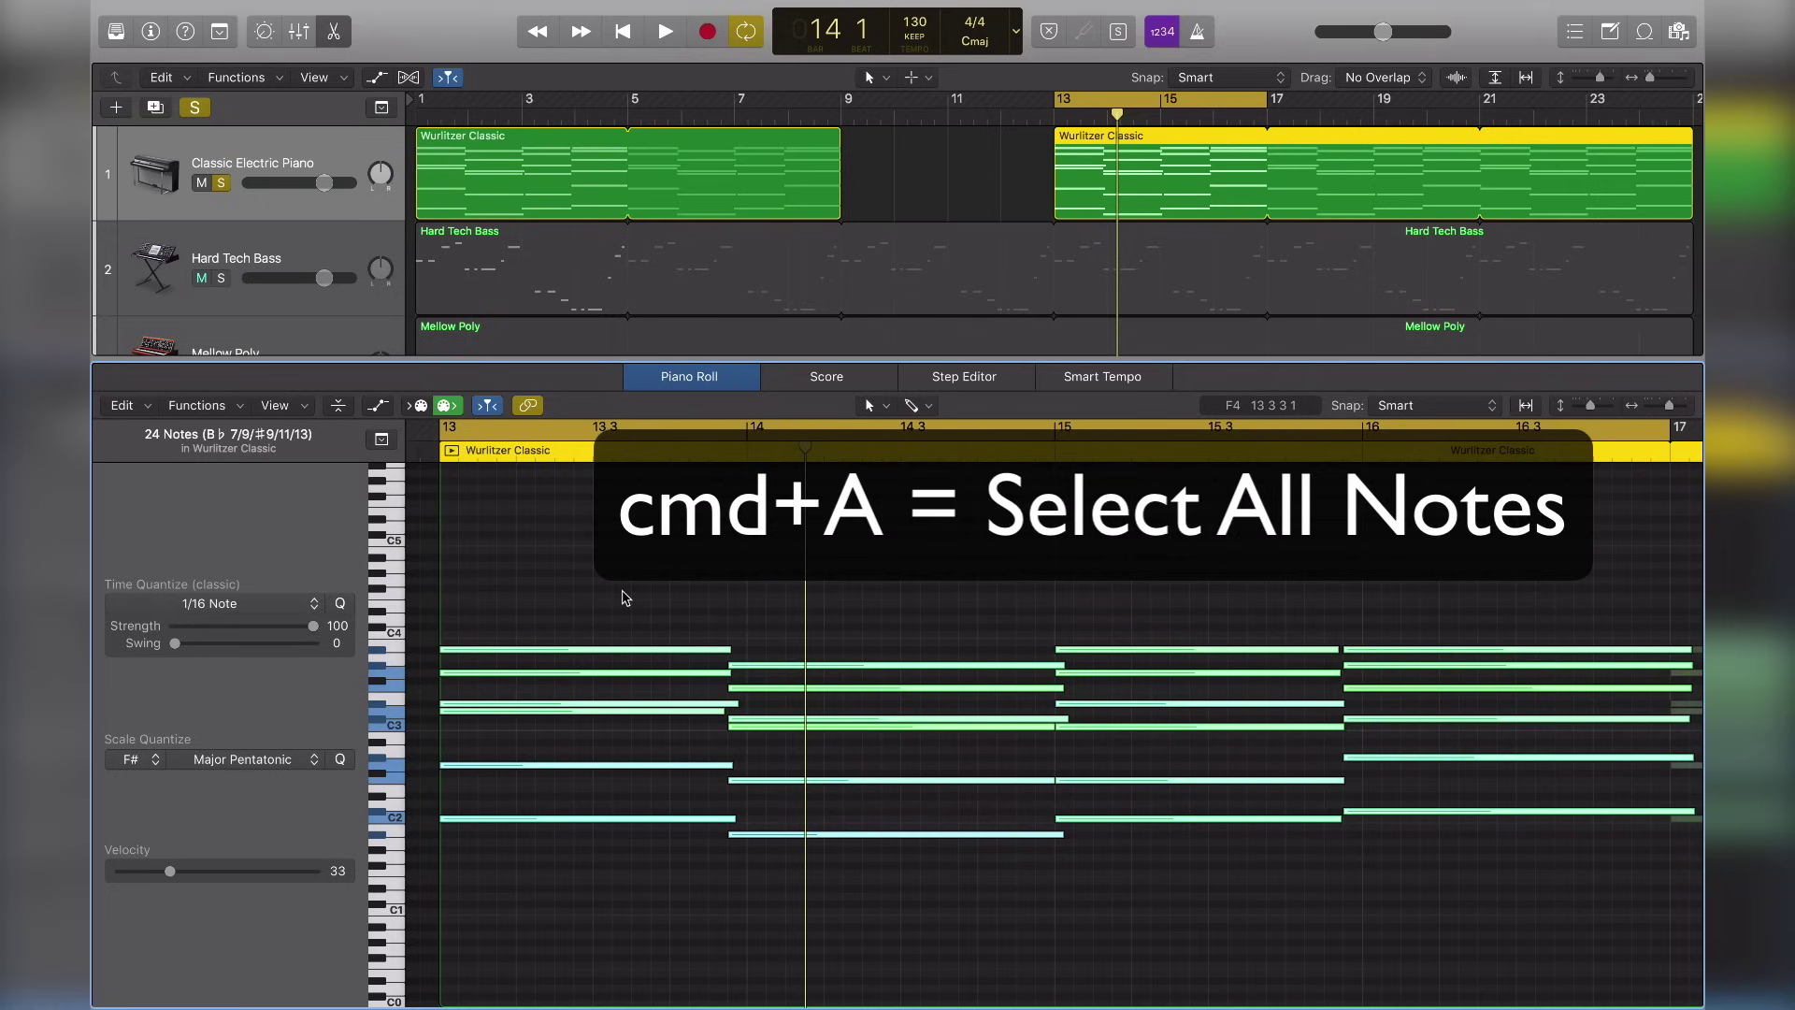
pyautogui.click(122, 404)
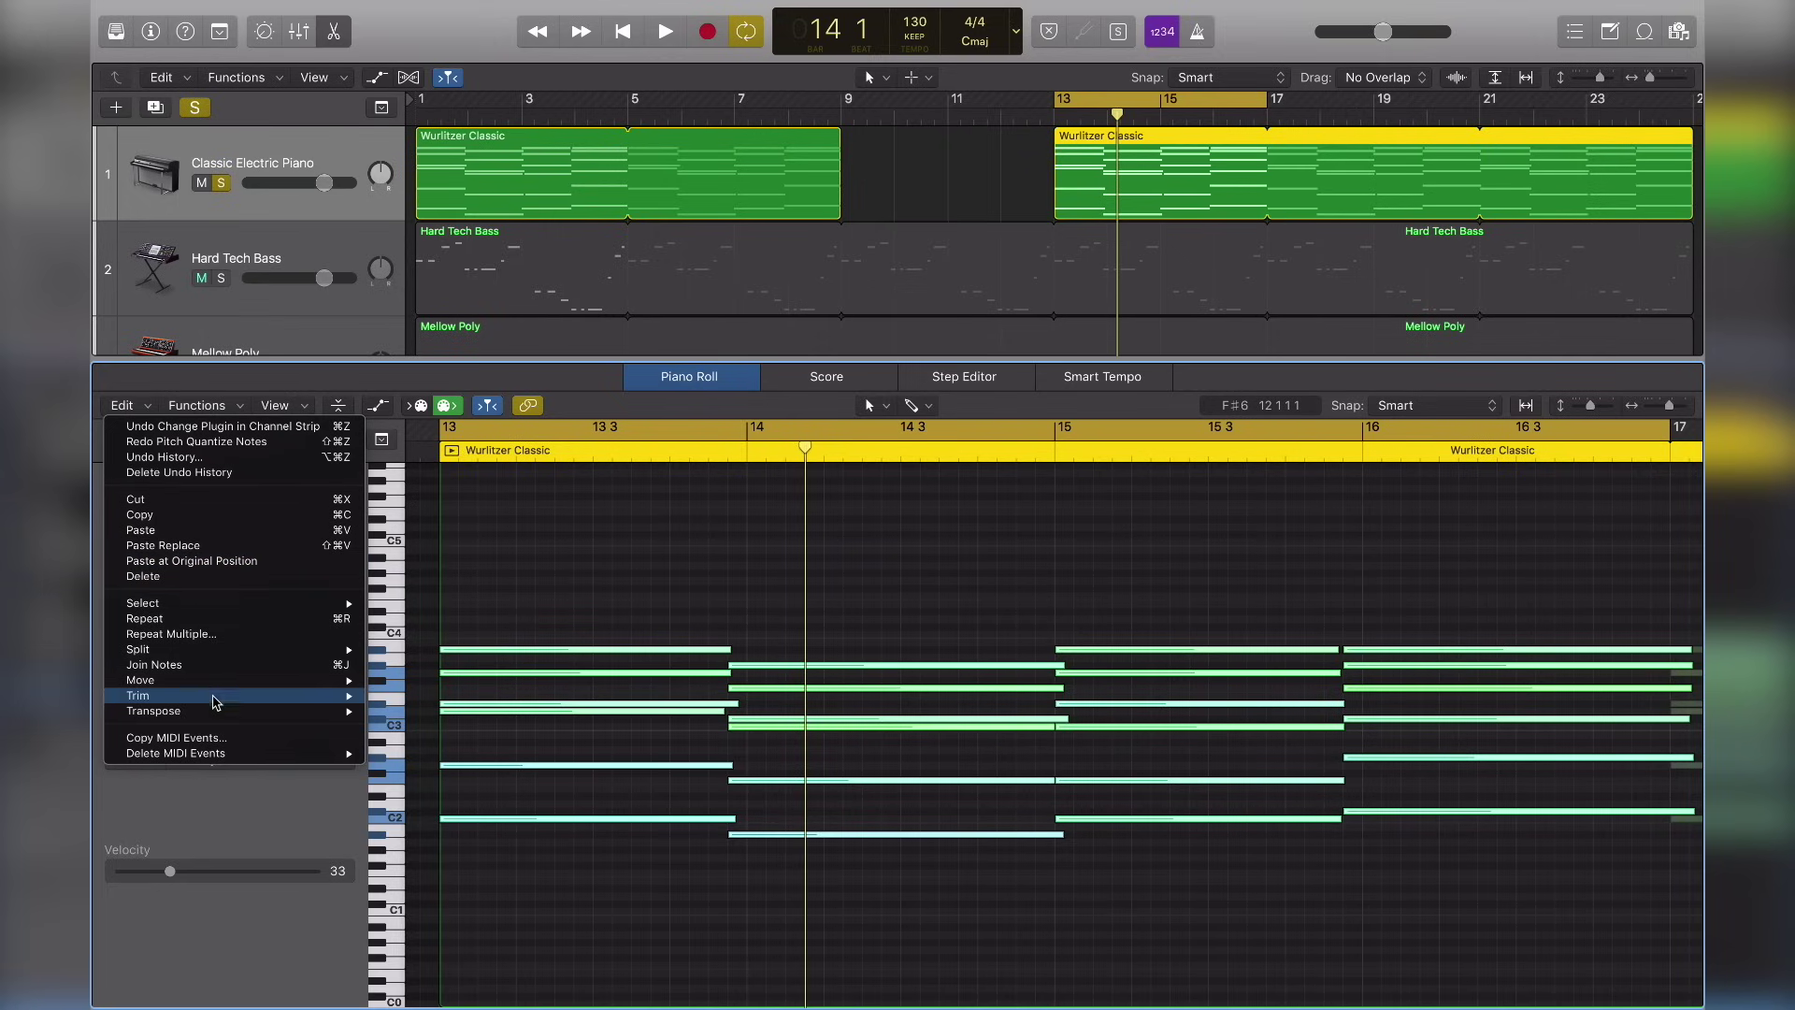
pyautogui.moveTo(225, 703)
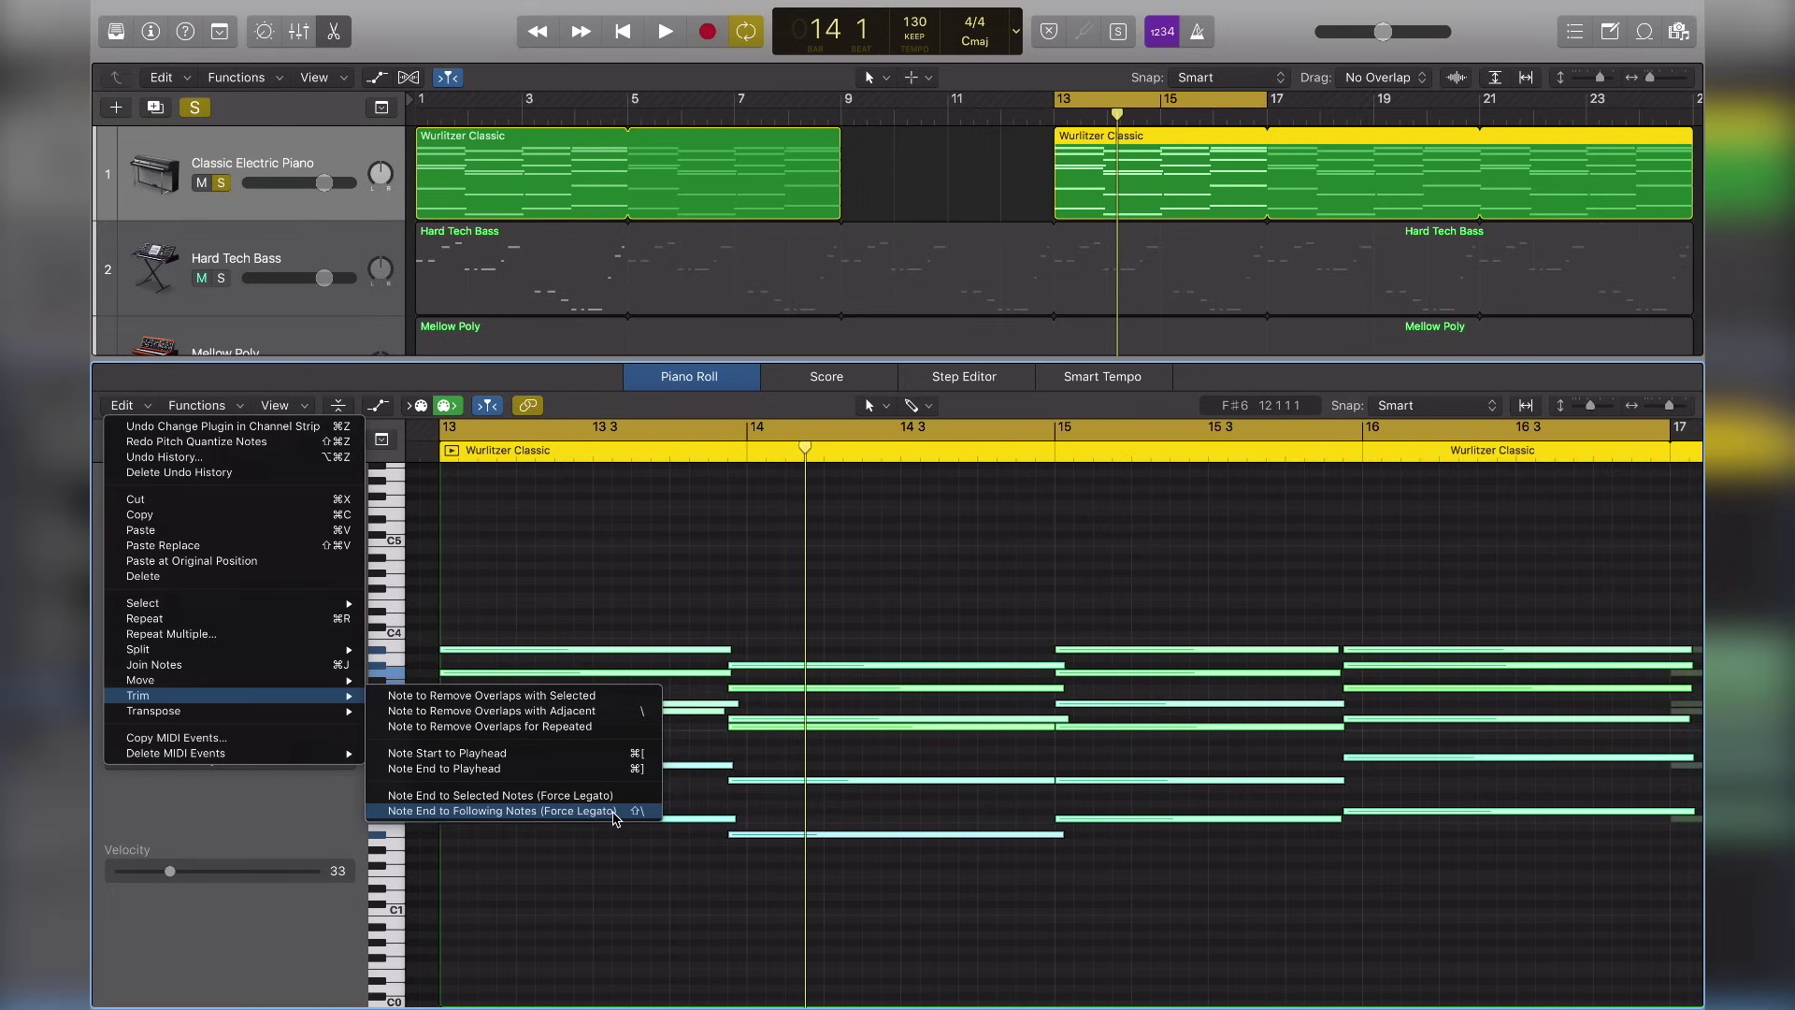
pyautogui.click(617, 811)
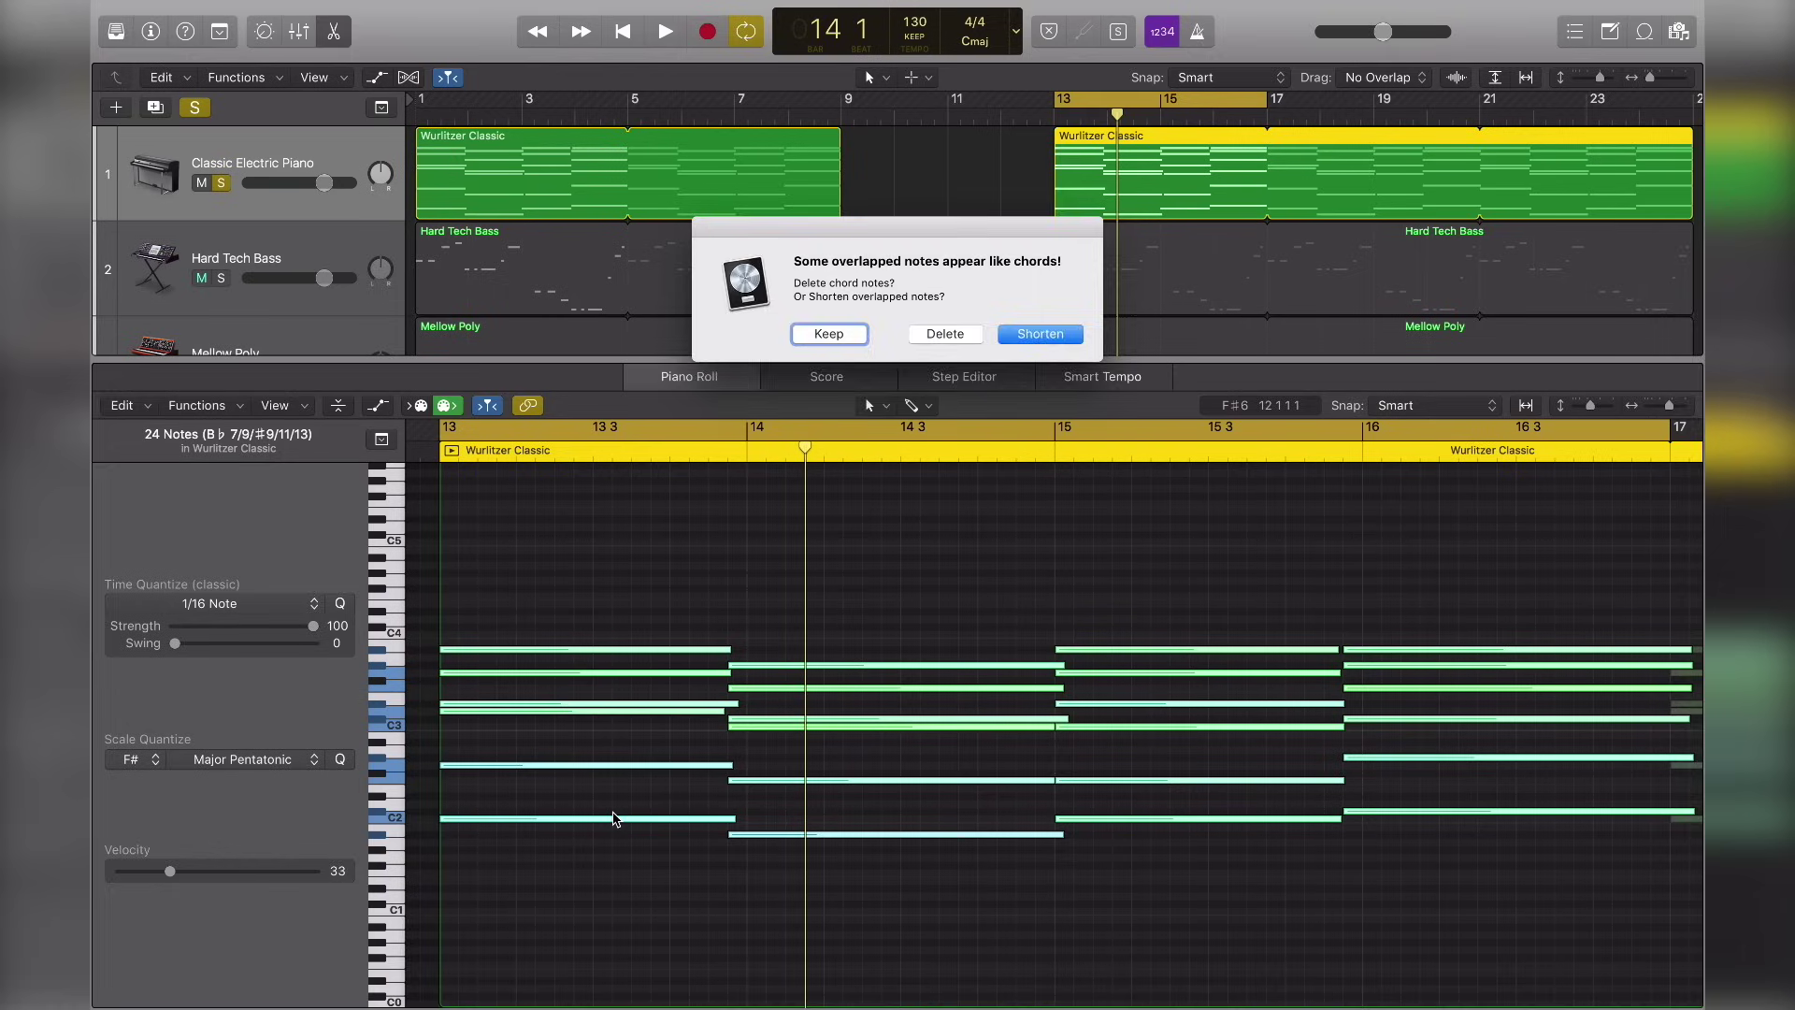
pyautogui.press('Return')
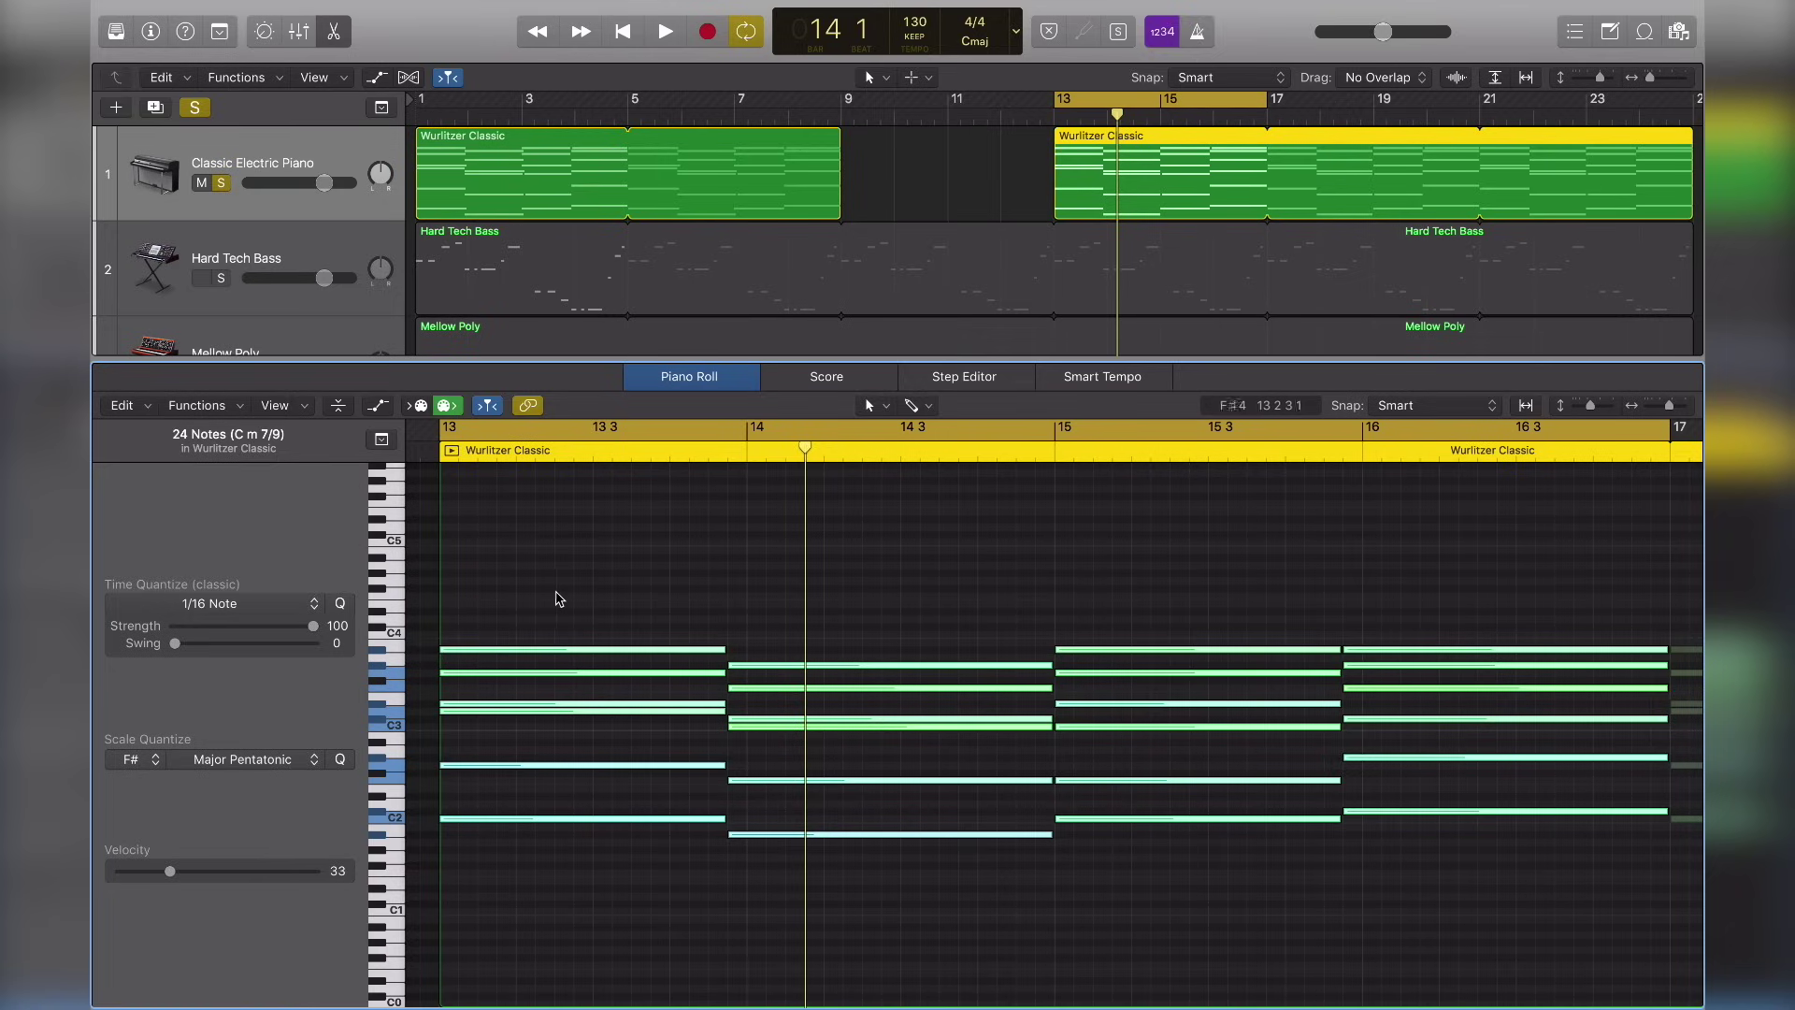
pyautogui.click(622, 601)
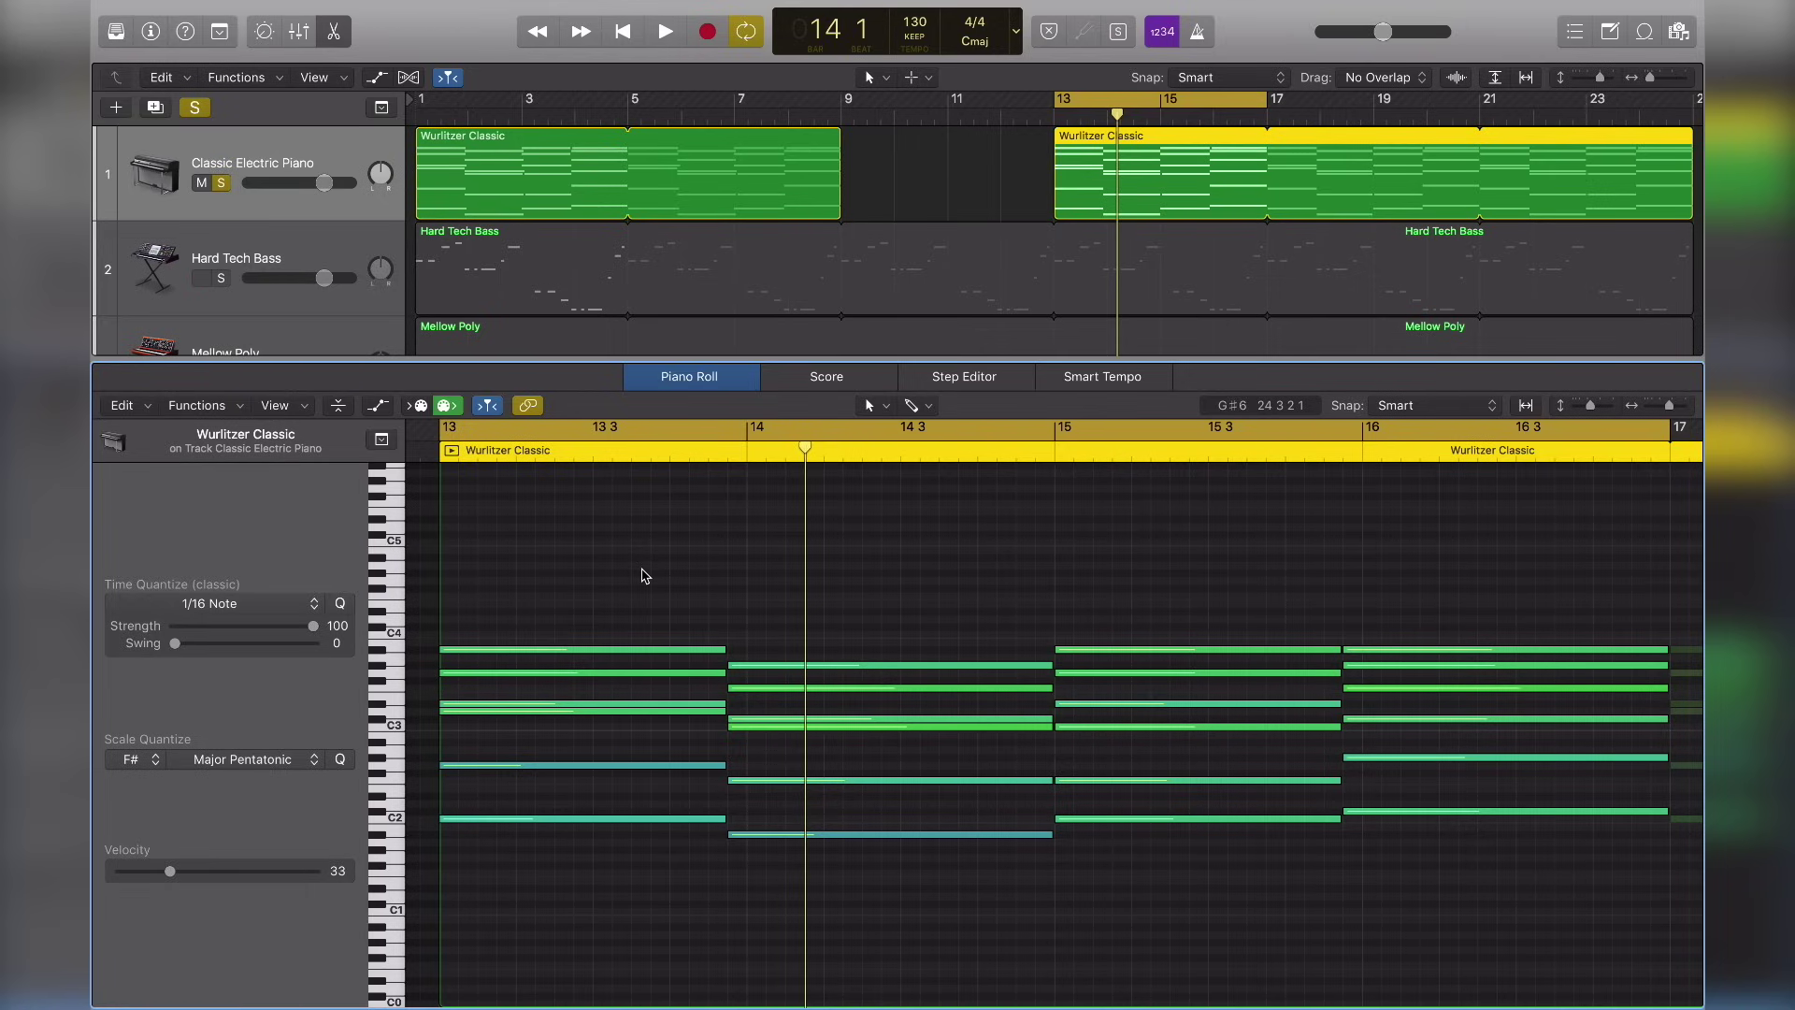
# - View the Wurlitzer region as Score, Step Editor and Smart Tempo, then close the editor
pyautogui.click(820, 379)
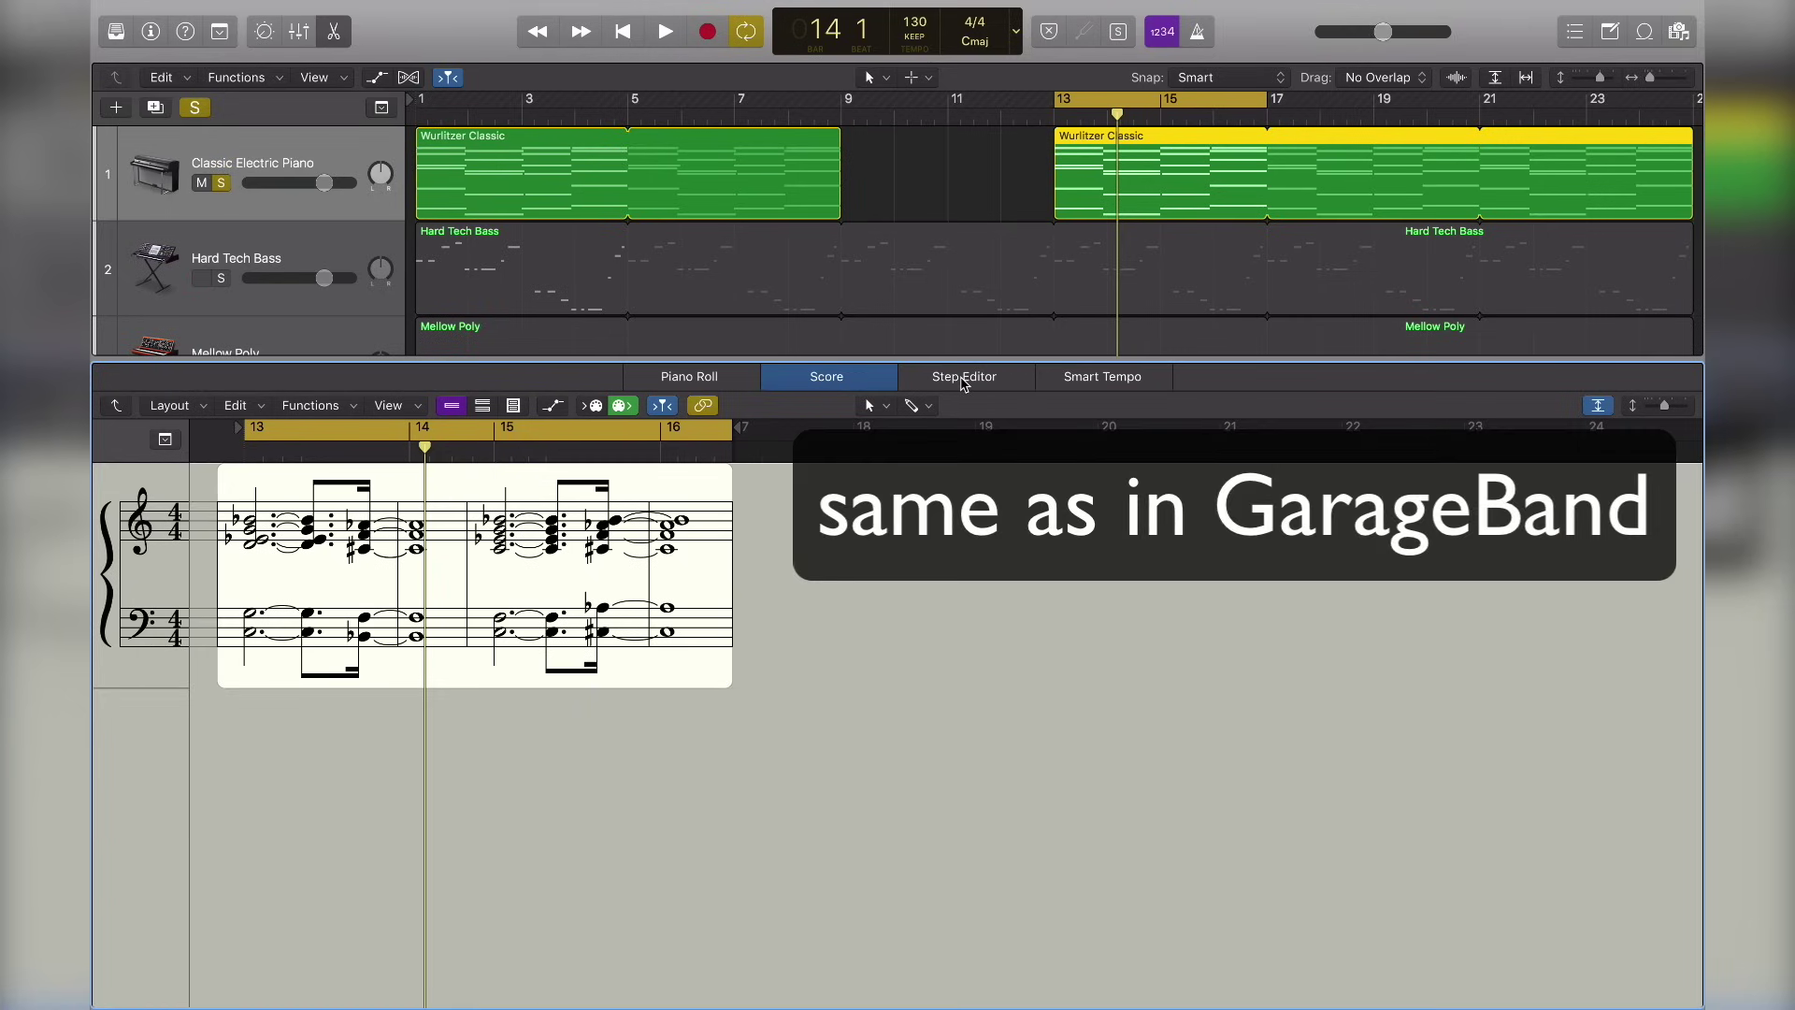
pyautogui.click(977, 385)
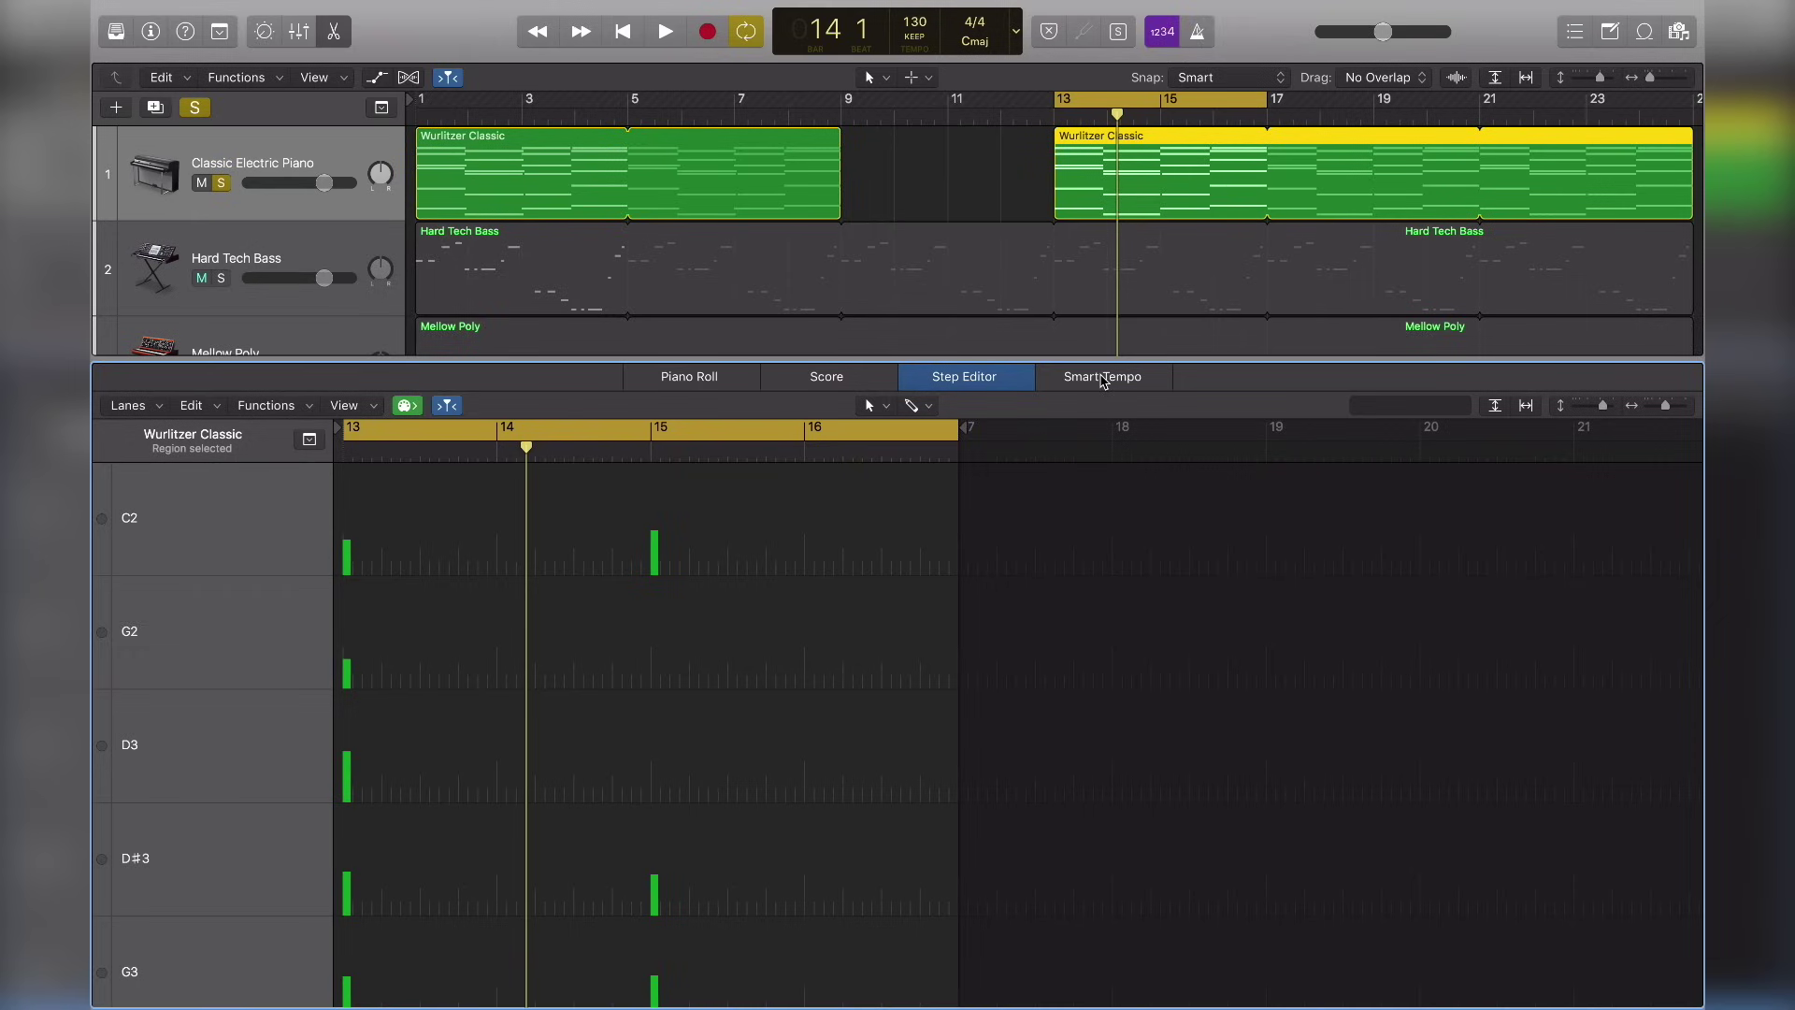
pyautogui.click(1103, 378)
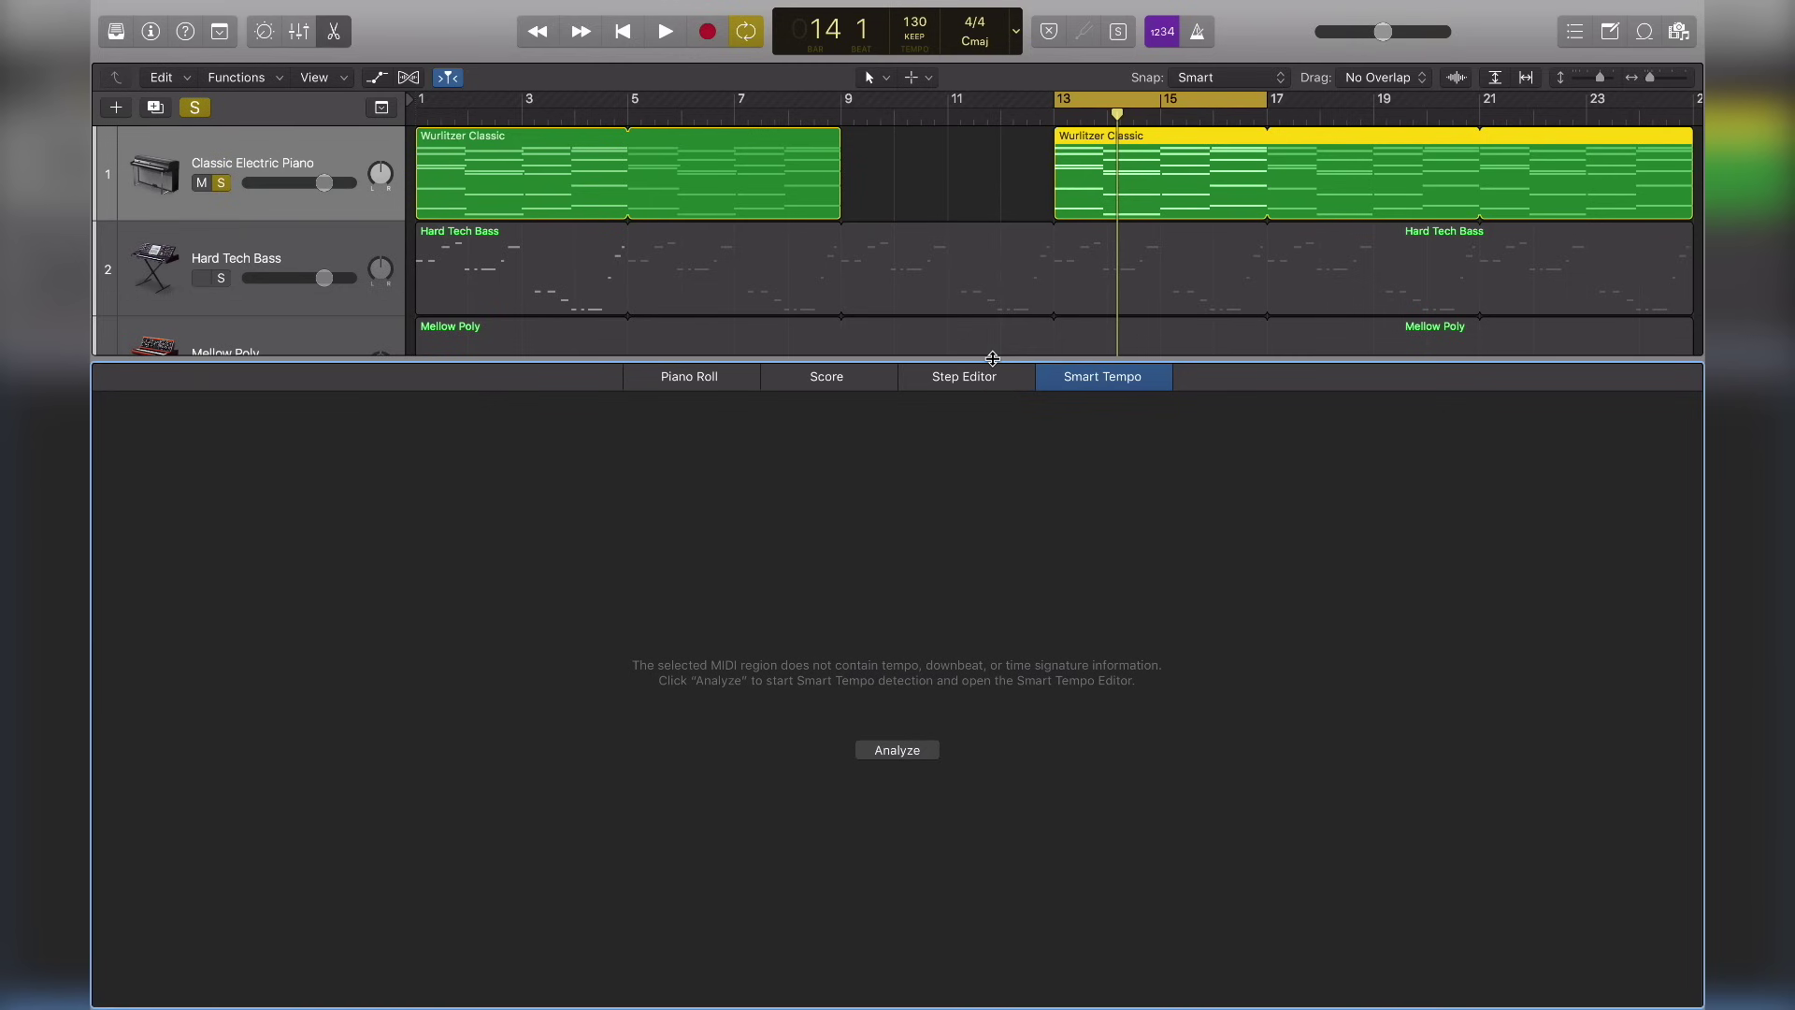
pyautogui.moveTo(993, 359); pyautogui.dragTo(998, 692)
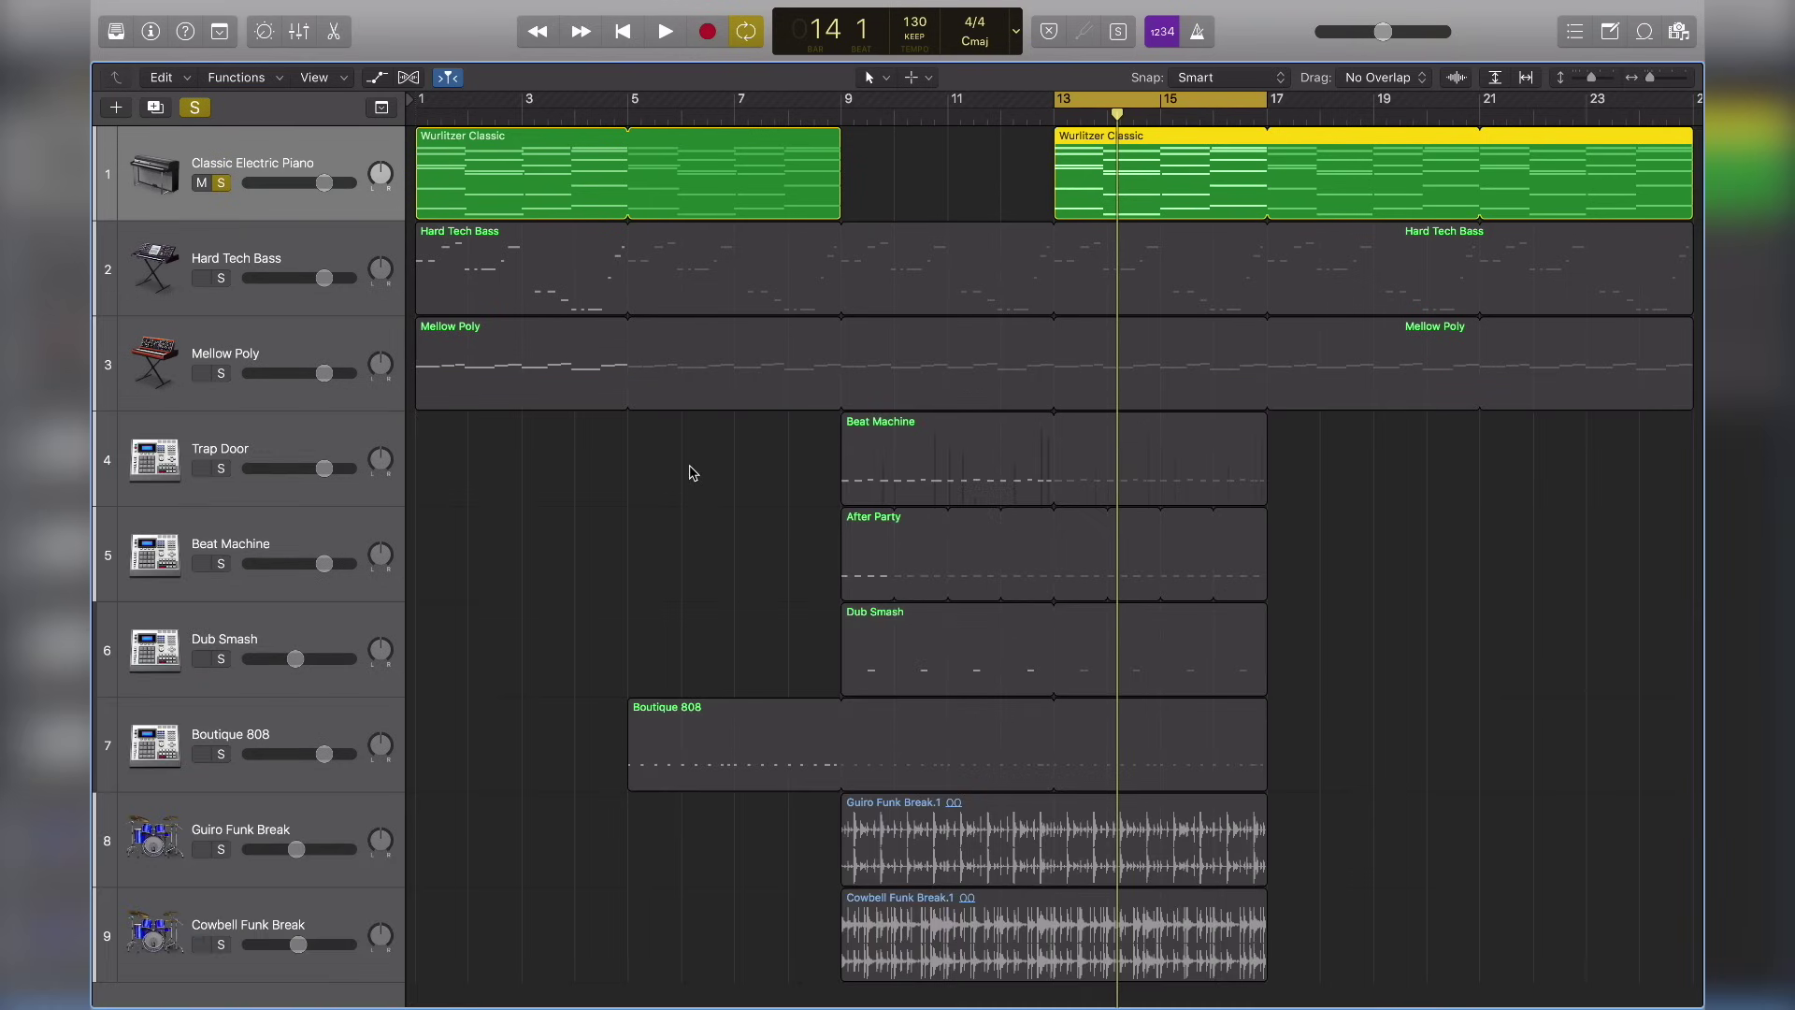
# - Unsolo the Classic Electric Piano track and deselect the second Wurlitzer Classic region
pyautogui.click(223, 184)
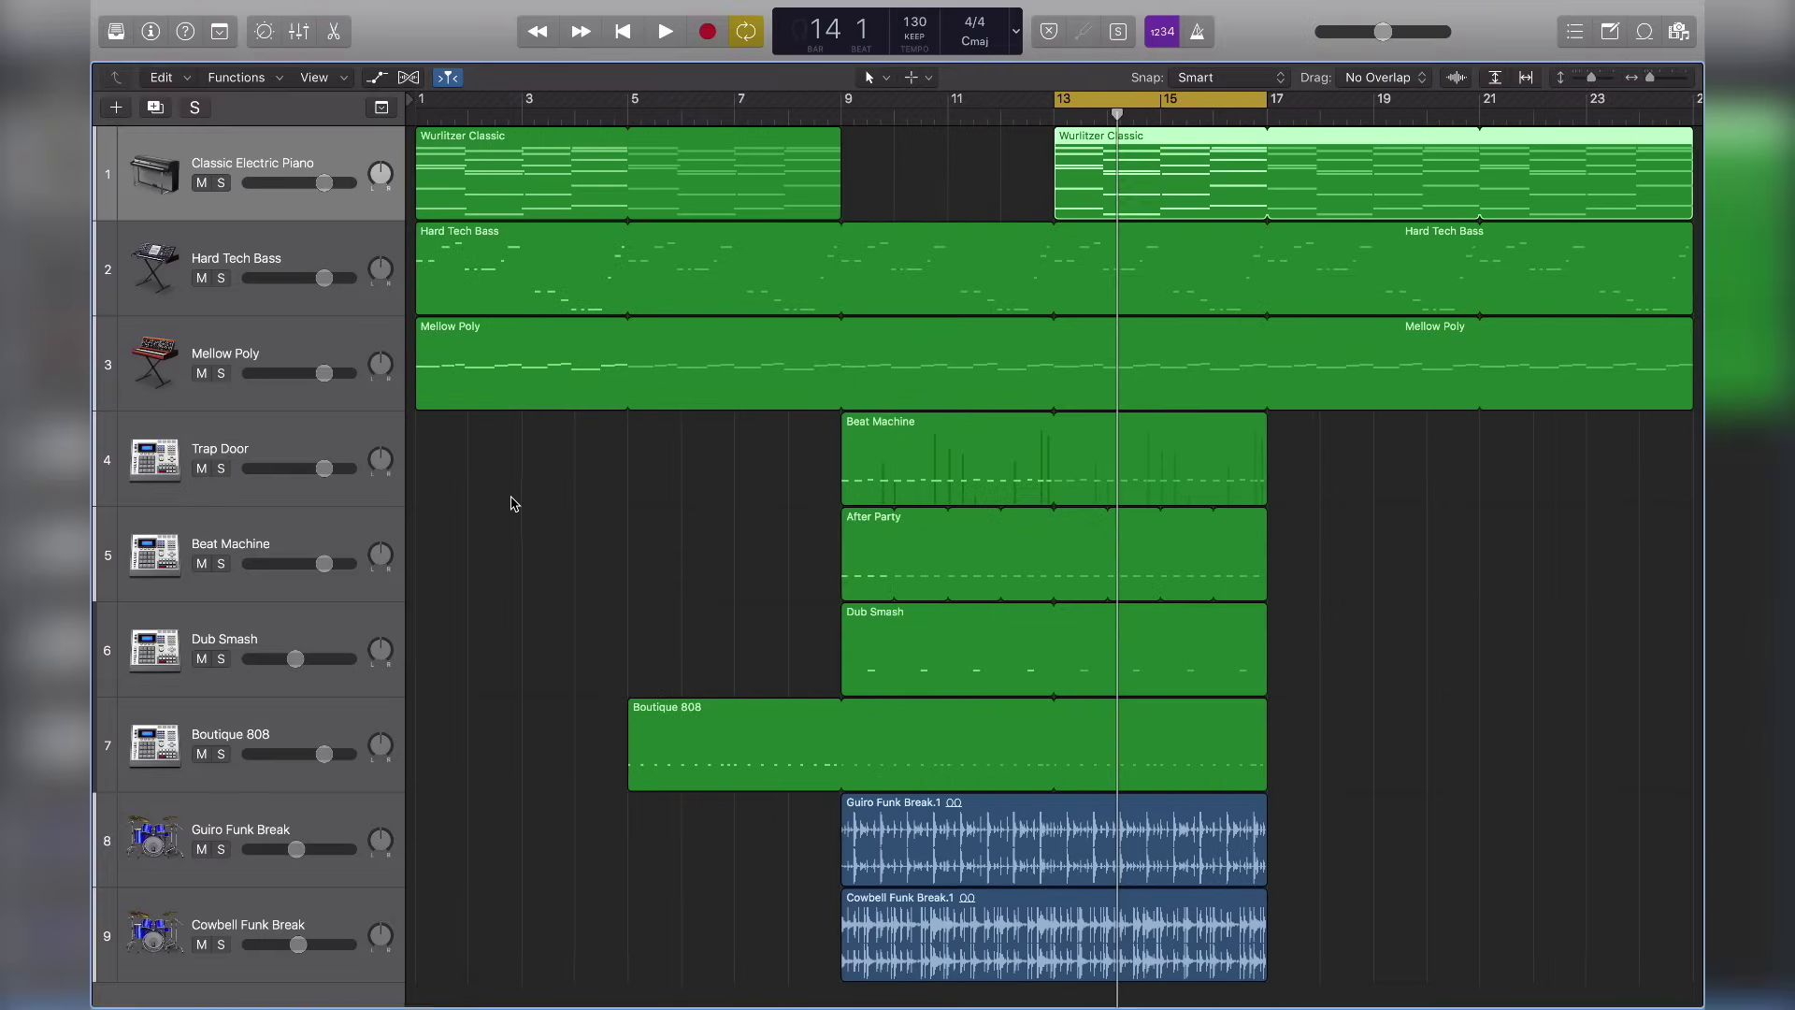
pyautogui.click(512, 503)
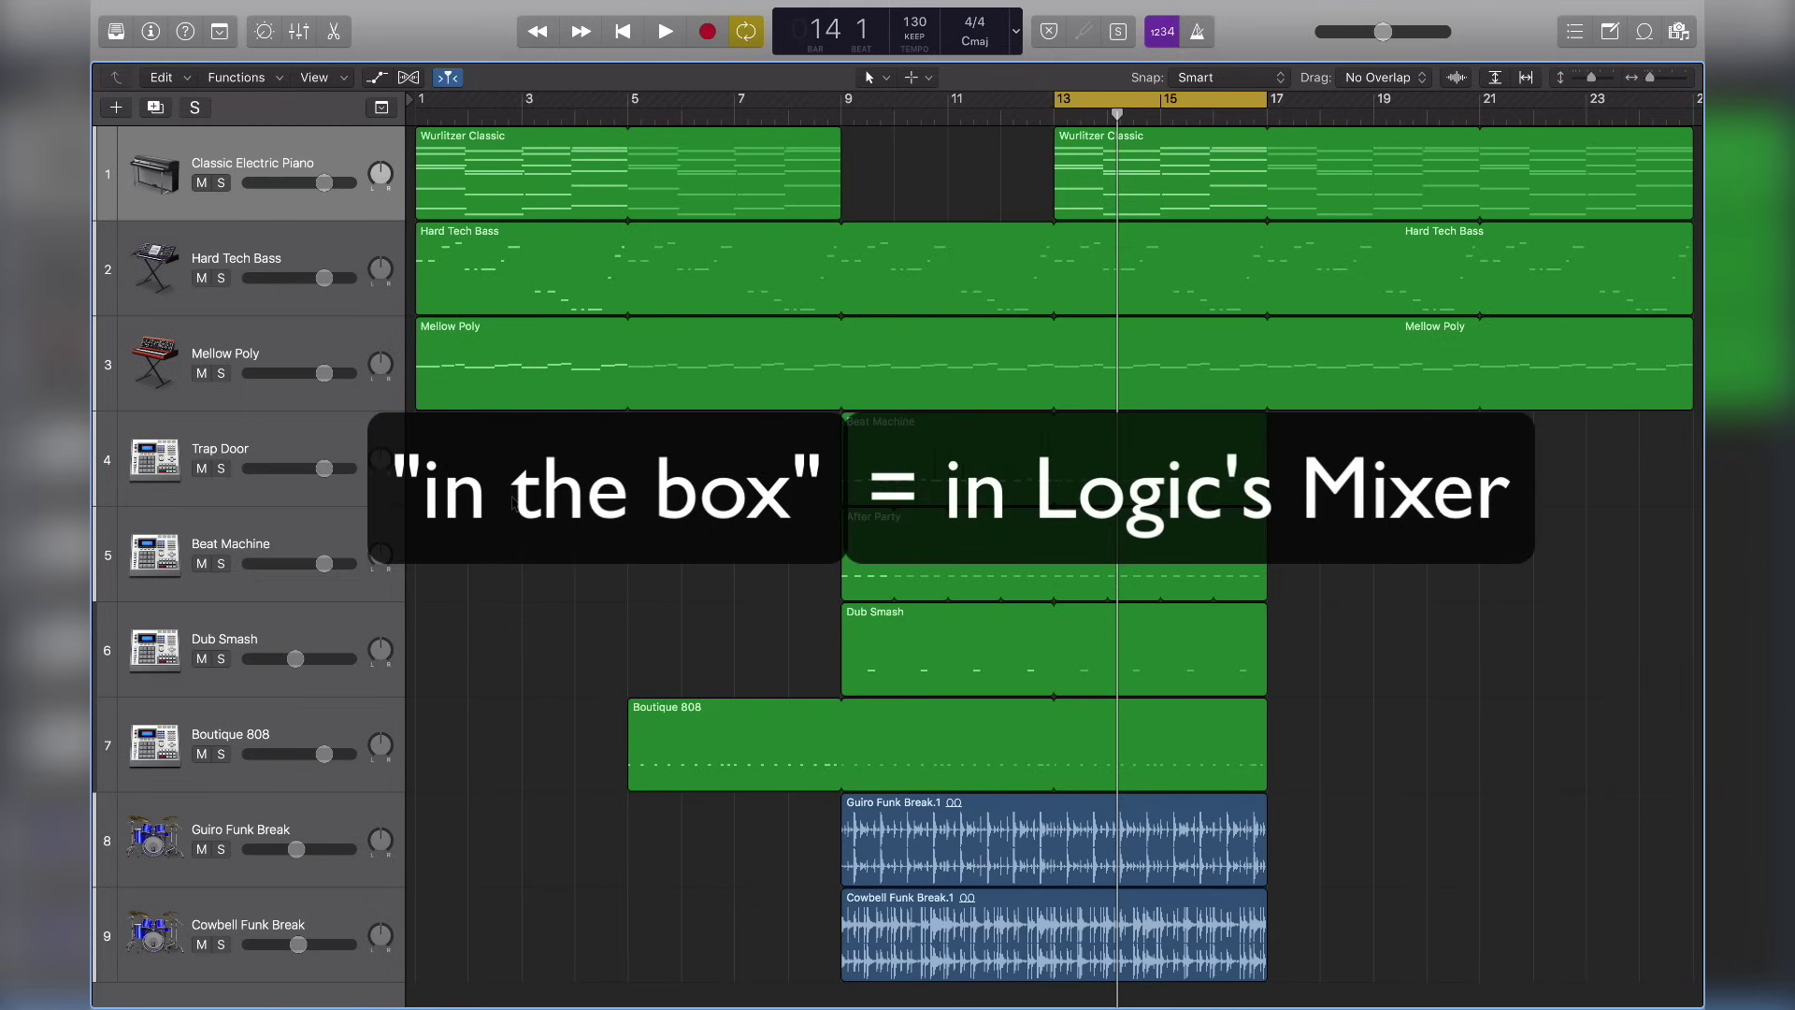
# - Open the mixer, enlarge it to show all channel rows, and raise Classic Electric Piano to 0.3 dB
pyautogui.click(299, 31)
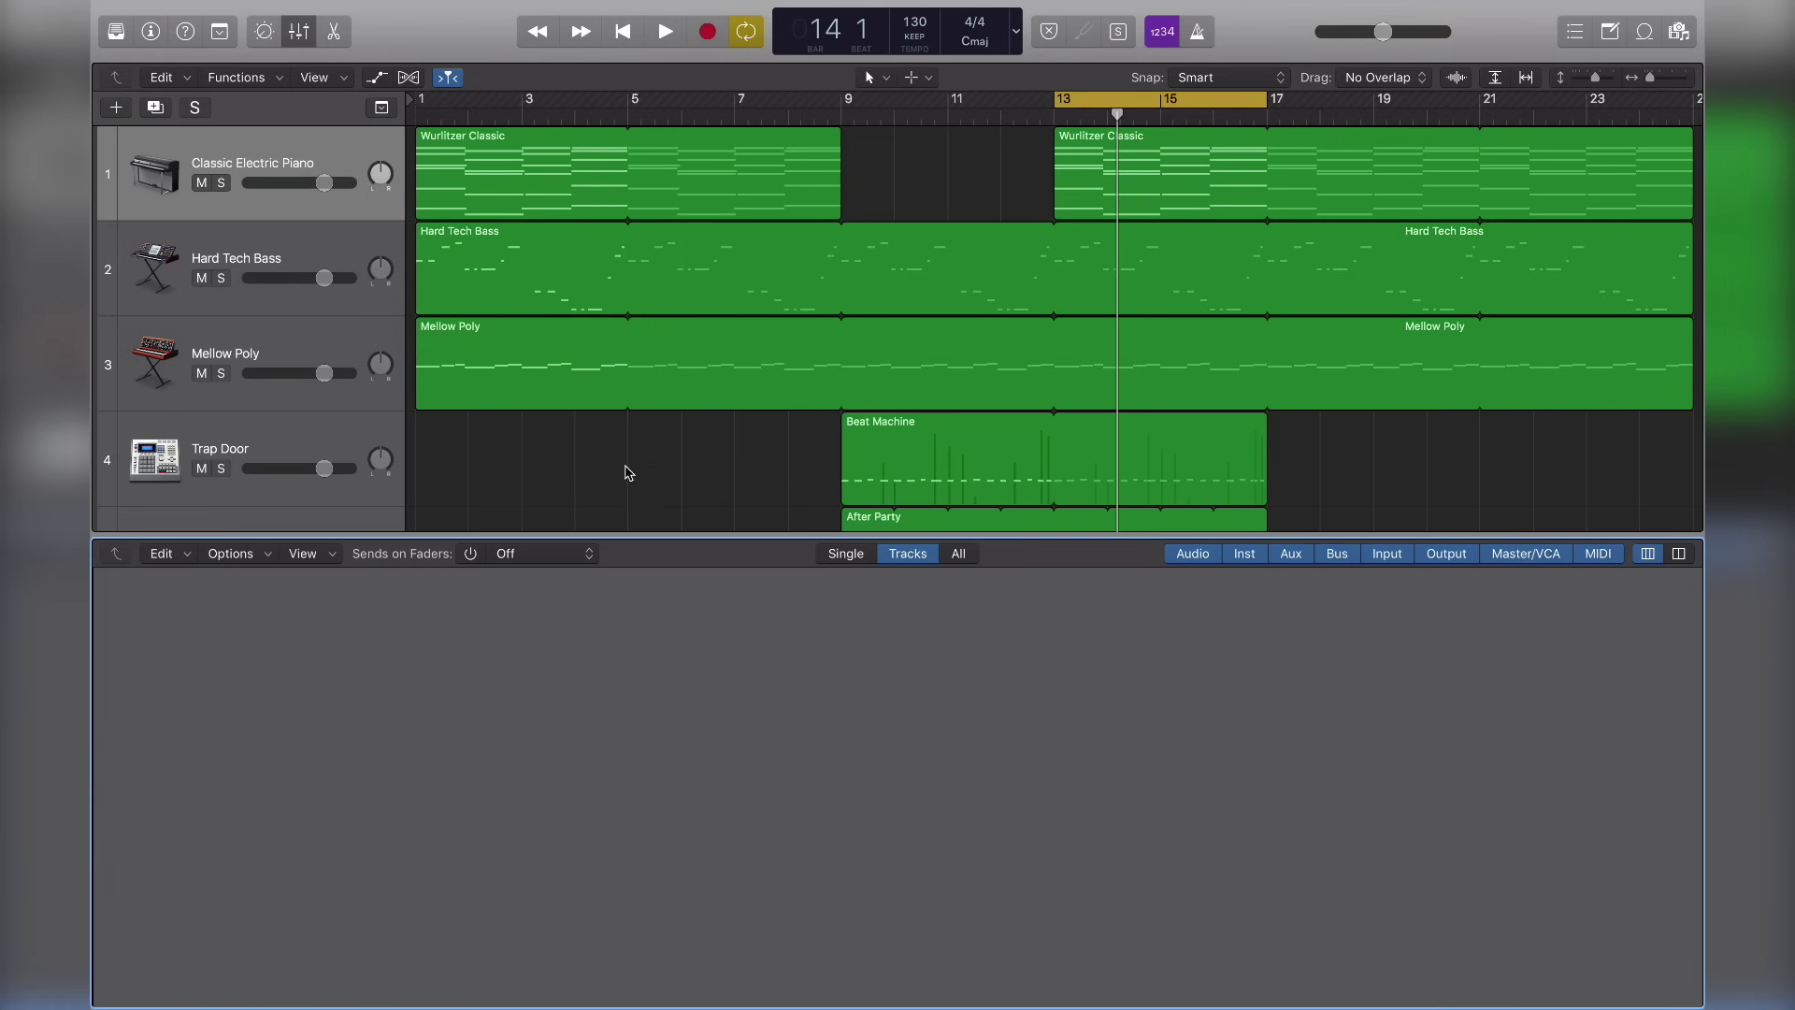
pyautogui.moveTo(738, 541); pyautogui.dragTo(757, 218)
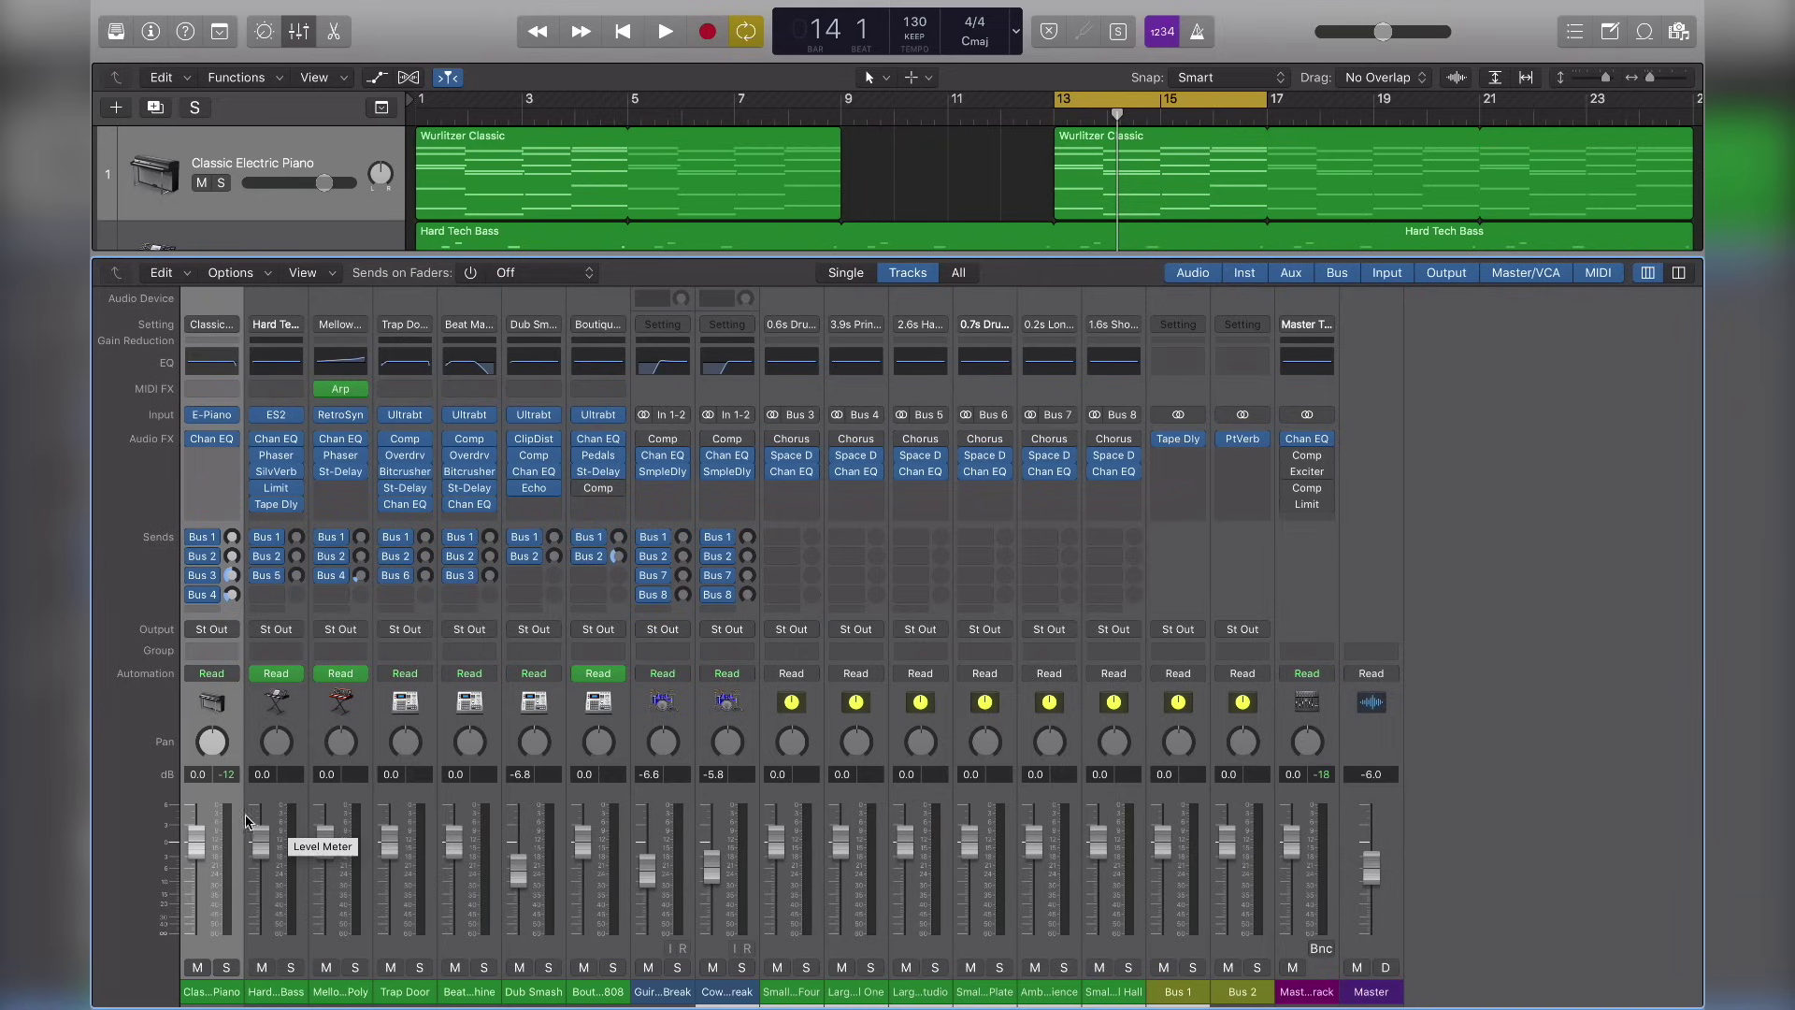
pyautogui.moveTo(198, 834); pyautogui.dragTo(201, 820)
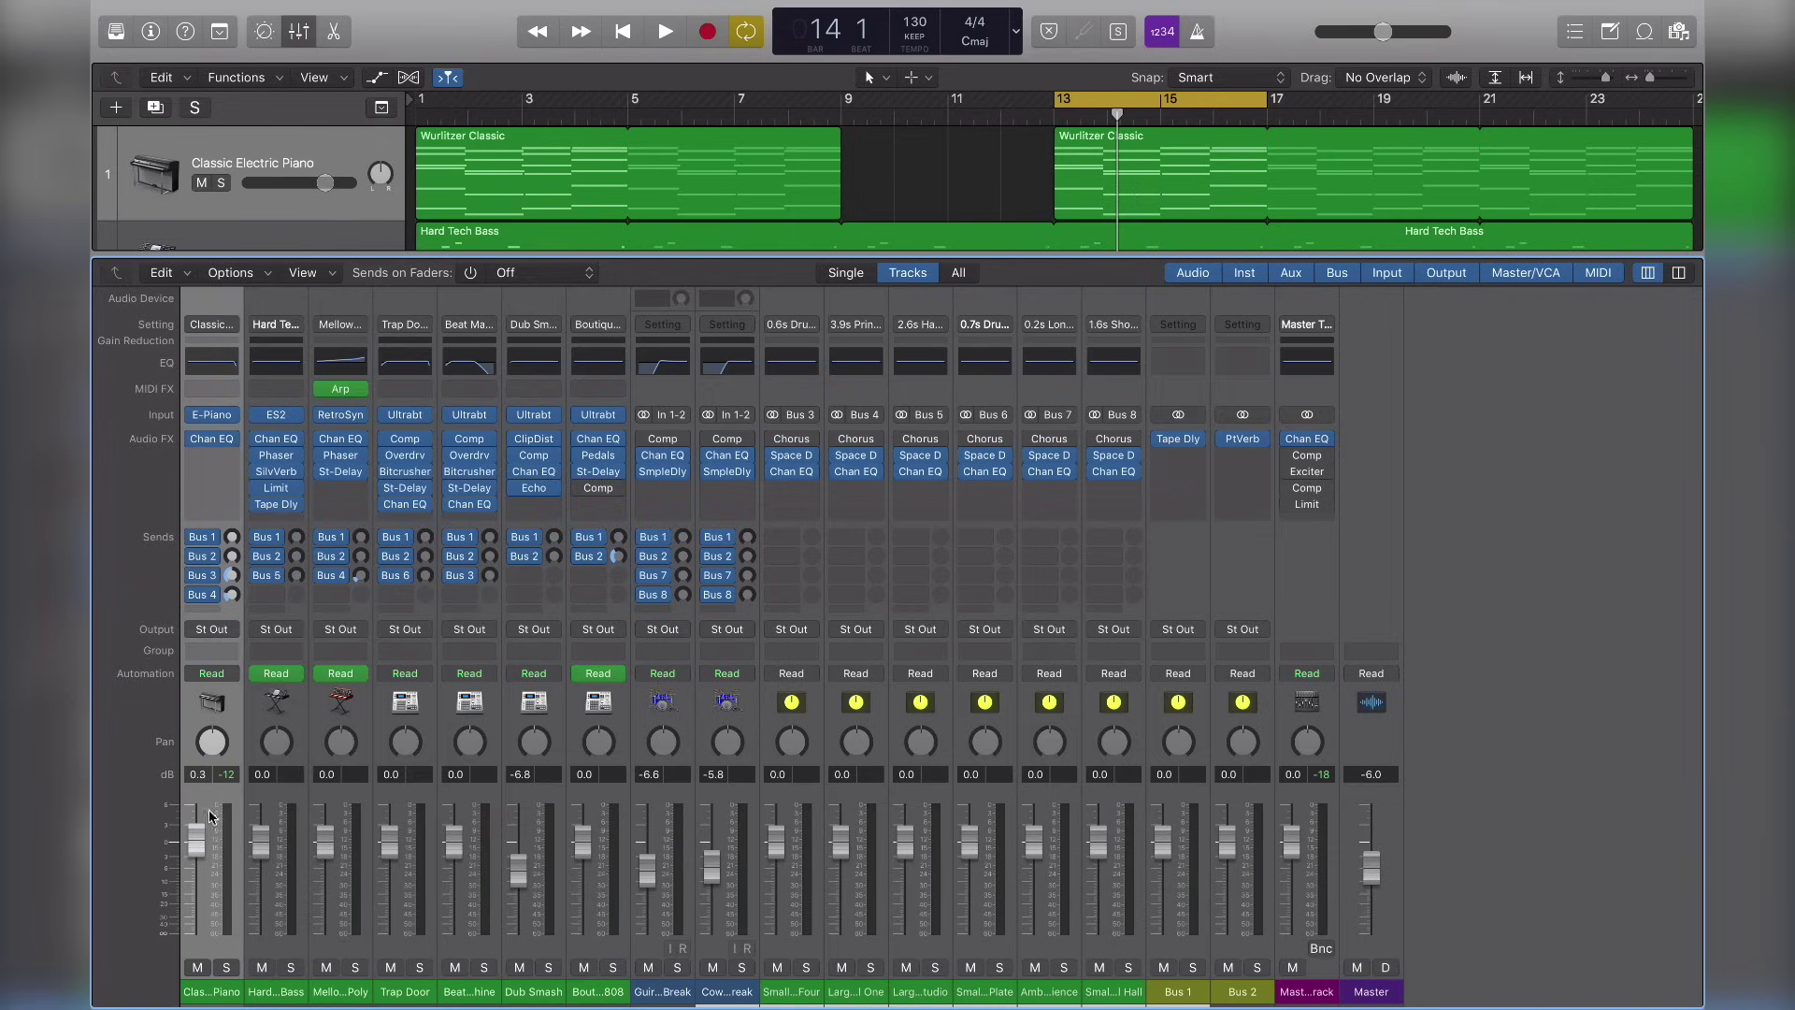
pyautogui.click(213, 741)
# - Open and close the piano channel's Channel EQ and Stereo Delay plug-in windows
pyautogui.moveTo(214, 444)
pyautogui.click(208, 439)
pyautogui.click(122, 33)
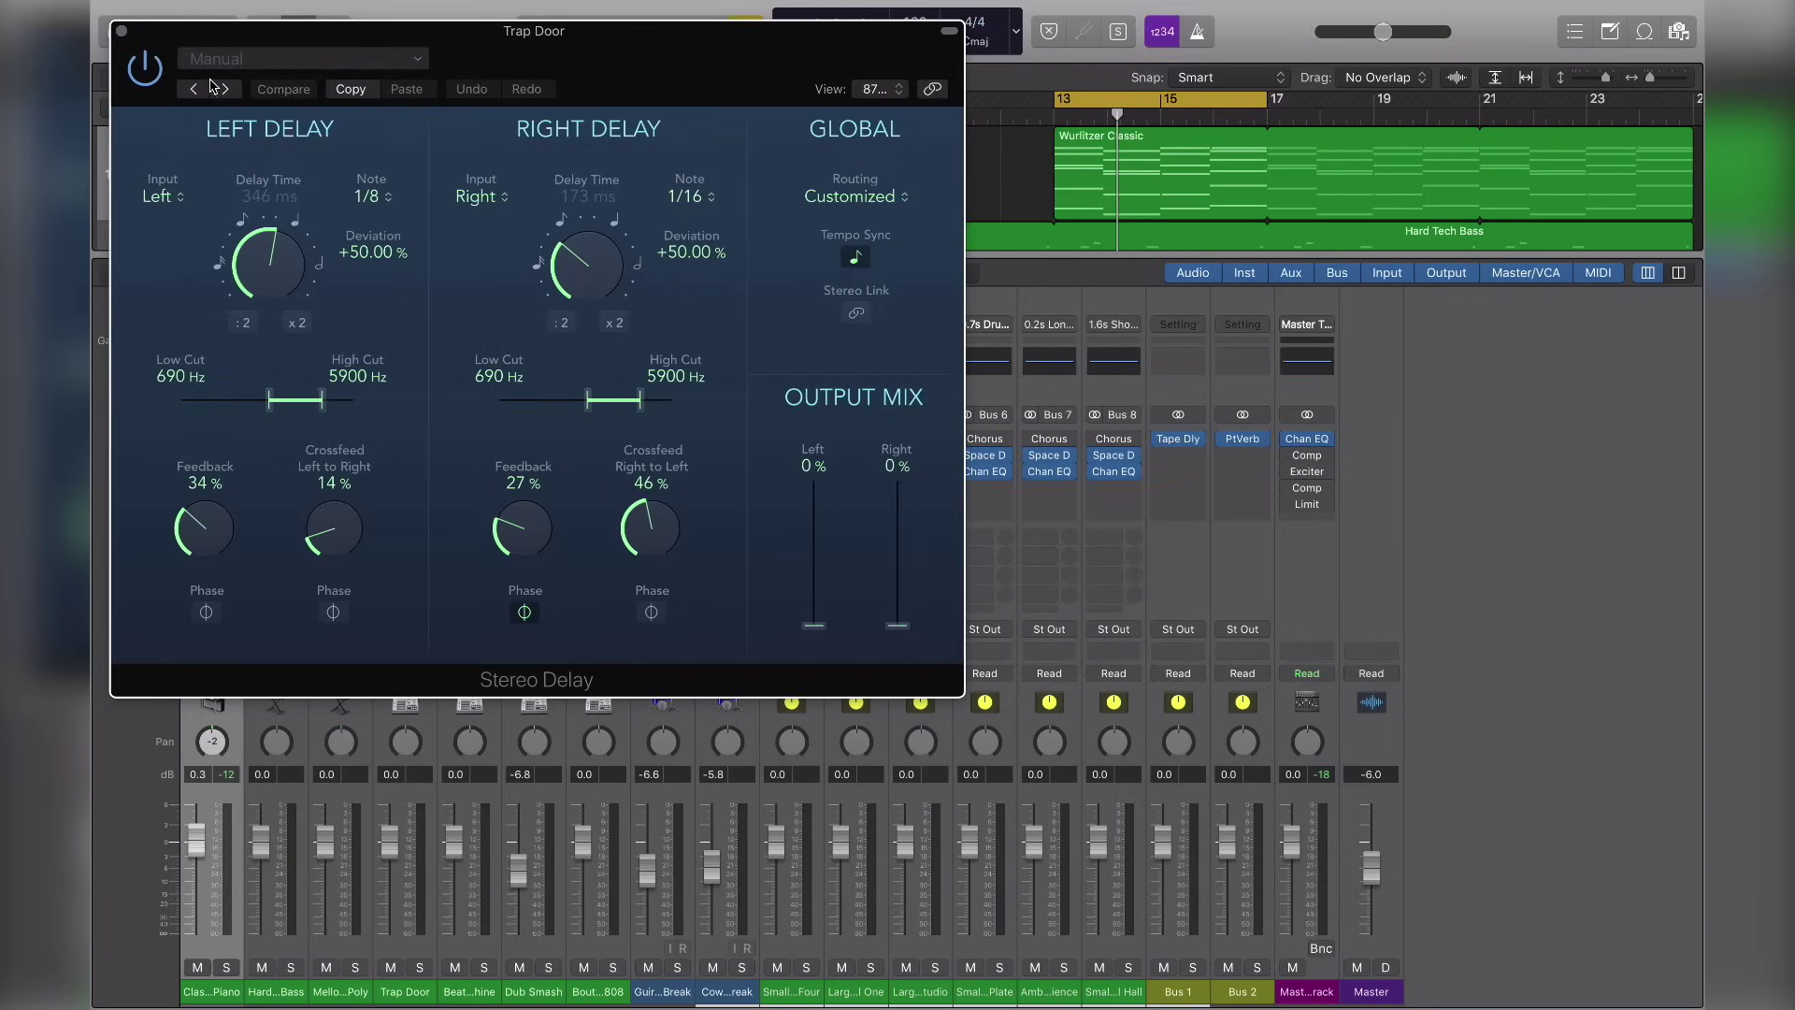
pyautogui.click(121, 33)
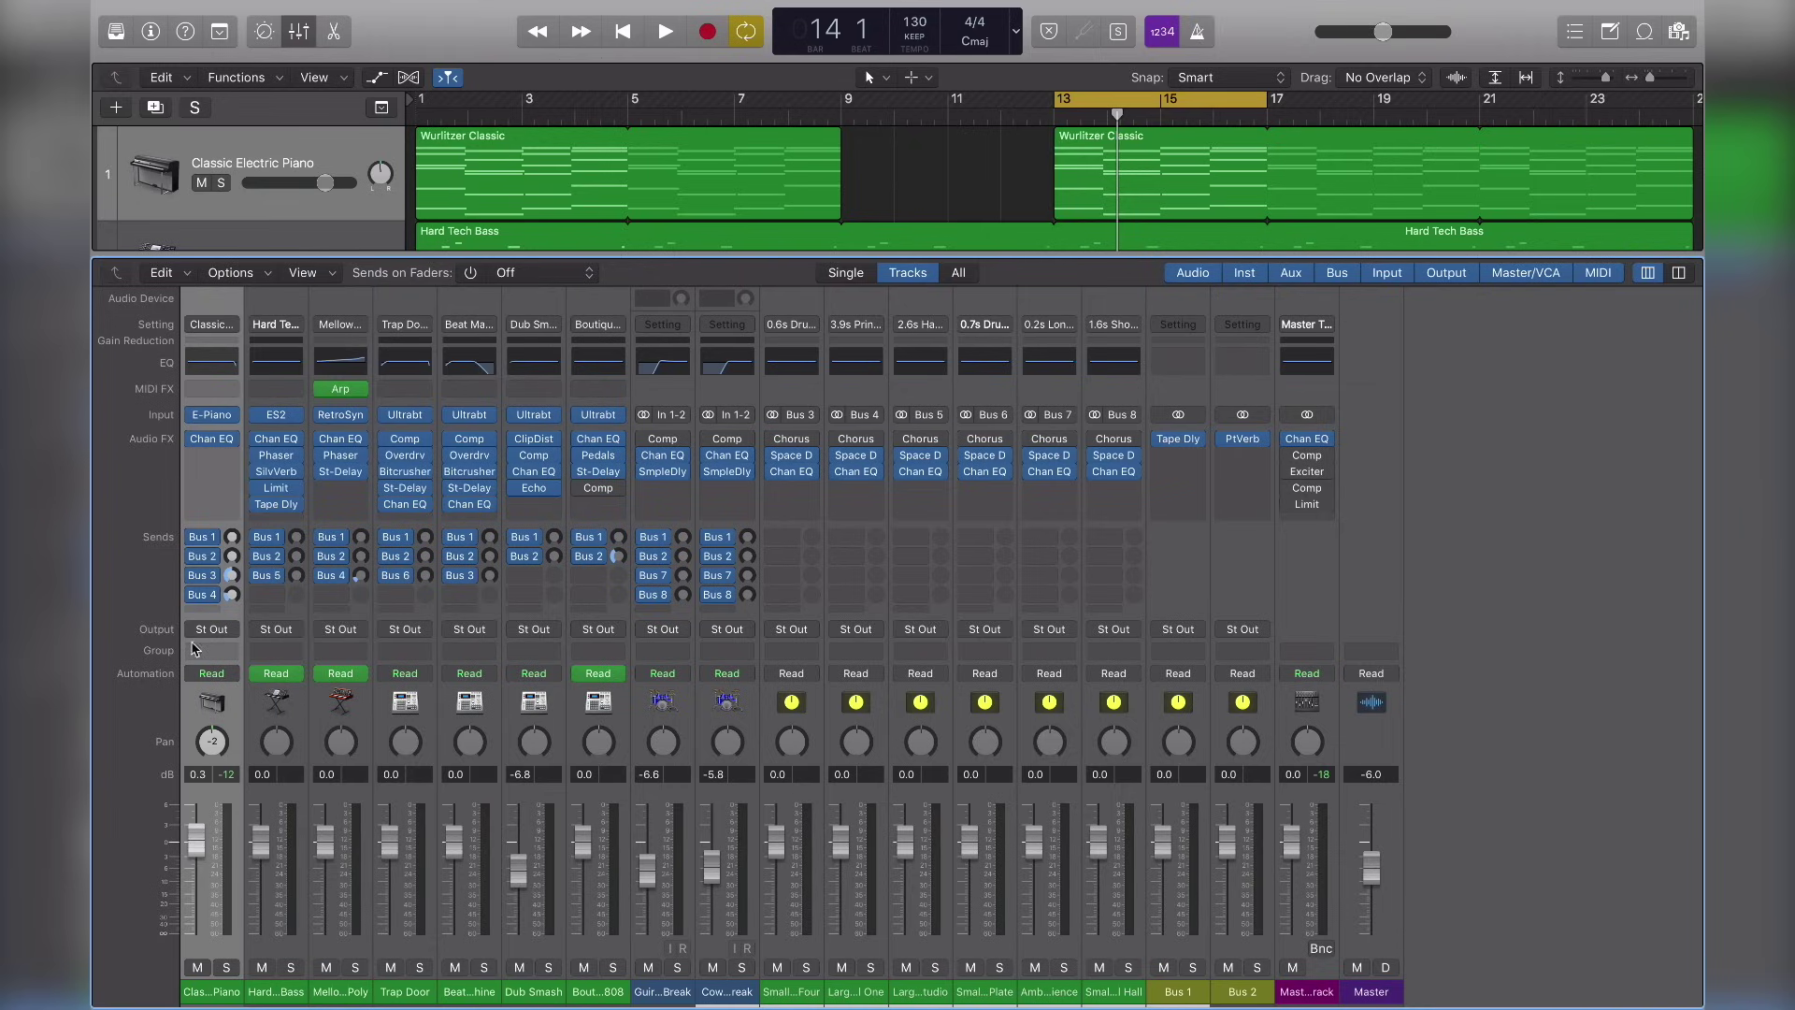
# - Lower the Classic Electric Piano volume to -6.6 dB, then to -5.1 dB
pyautogui.click(195, 840)
pyautogui.moveTo(193, 840); pyautogui.dragTo(146, 841)
pyautogui.doubleClick(323, 183)
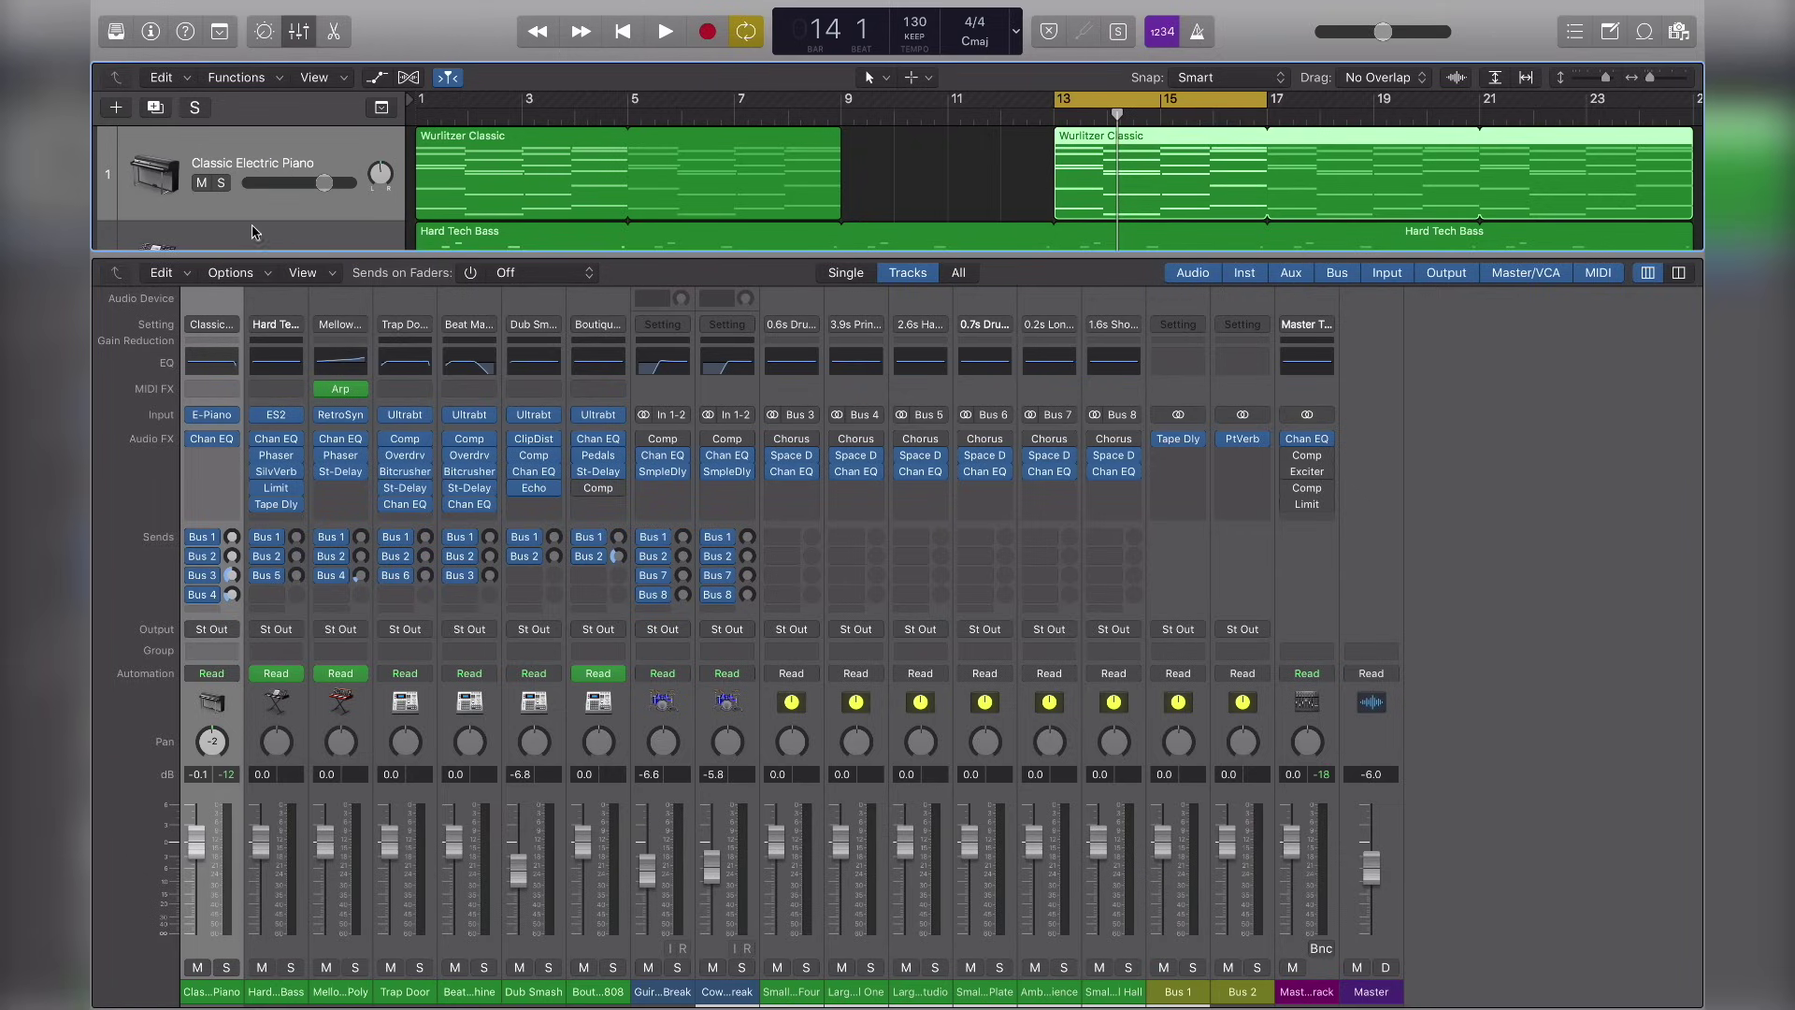
pyautogui.moveTo(198, 858)
pyautogui.mouseDown()
pyautogui.moveTo(196, 893)
pyautogui.moveTo(193, 855)
pyautogui.mouseUp()
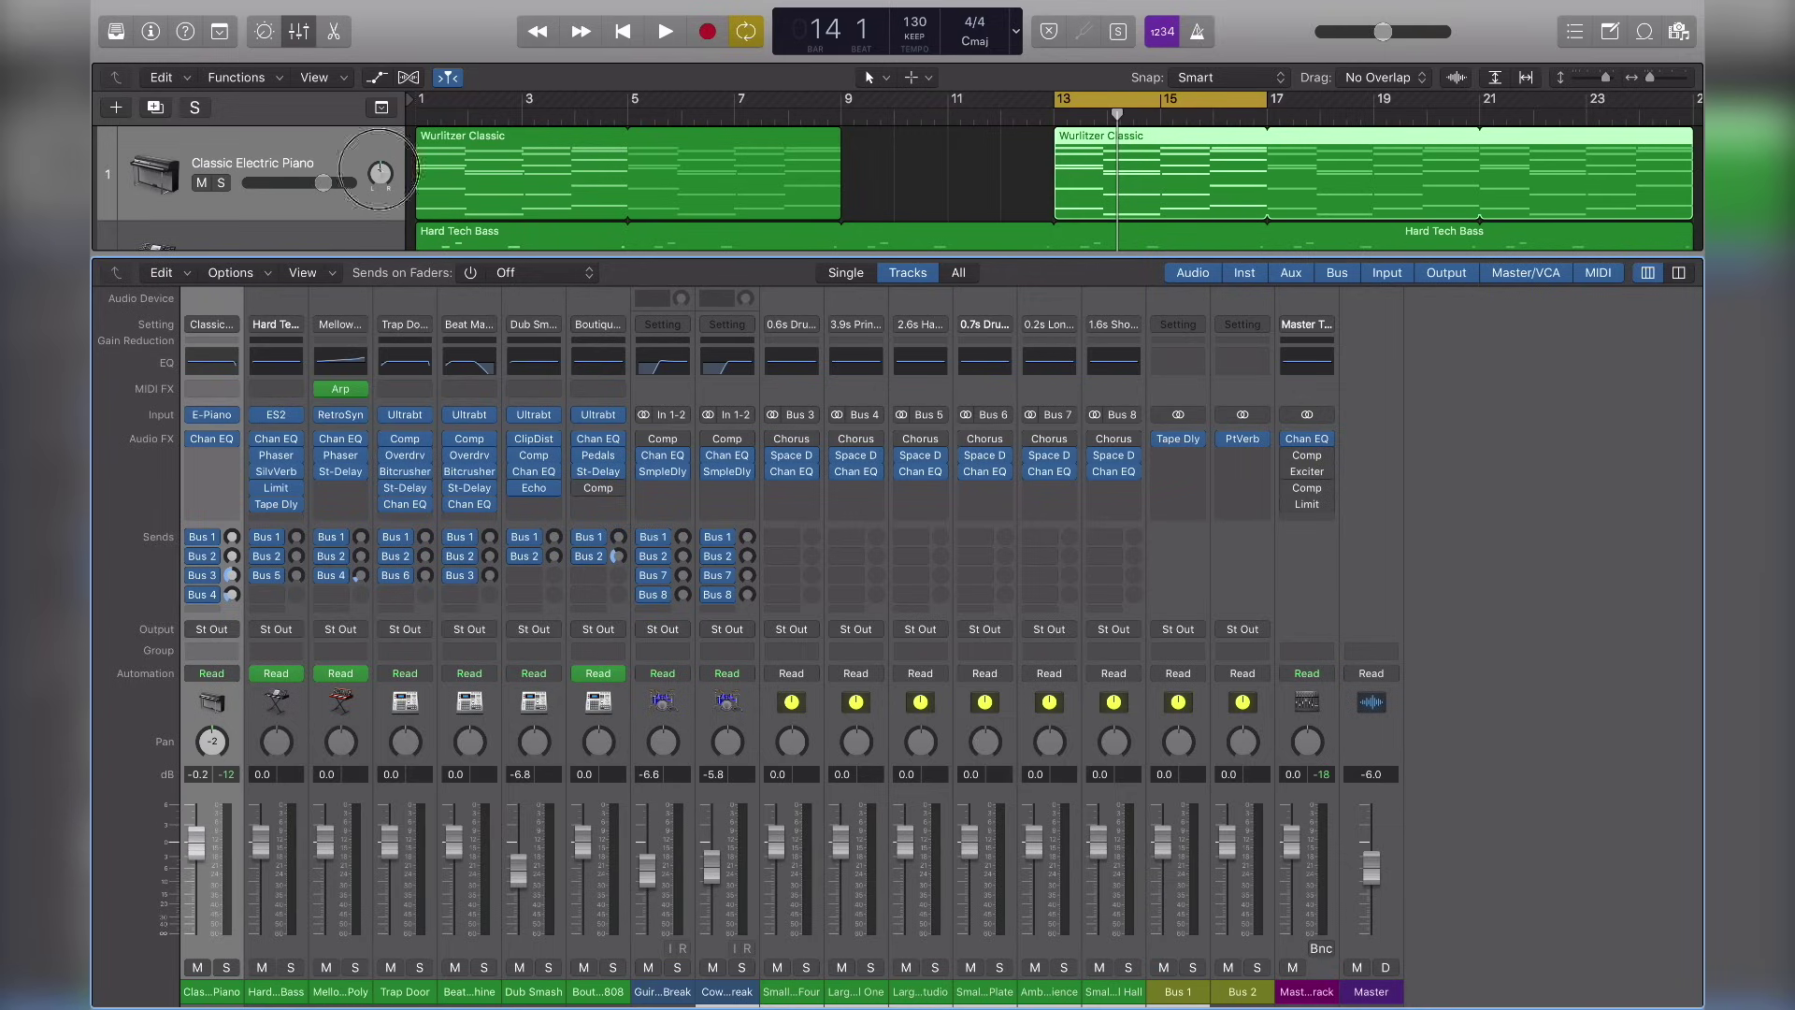
# - Pan the piano left to -39 and back to centre, hide the mixer, and trial +3.7 dB volume
pyautogui.moveTo(380, 174)
pyautogui.mouseDown()
pyautogui.moveTo(400, 190)
pyautogui.moveTo(387, 177)
pyautogui.mouseUp()
pyautogui.moveTo(214, 746); pyautogui.dragTo(218, 754)
pyautogui.click(300, 32)
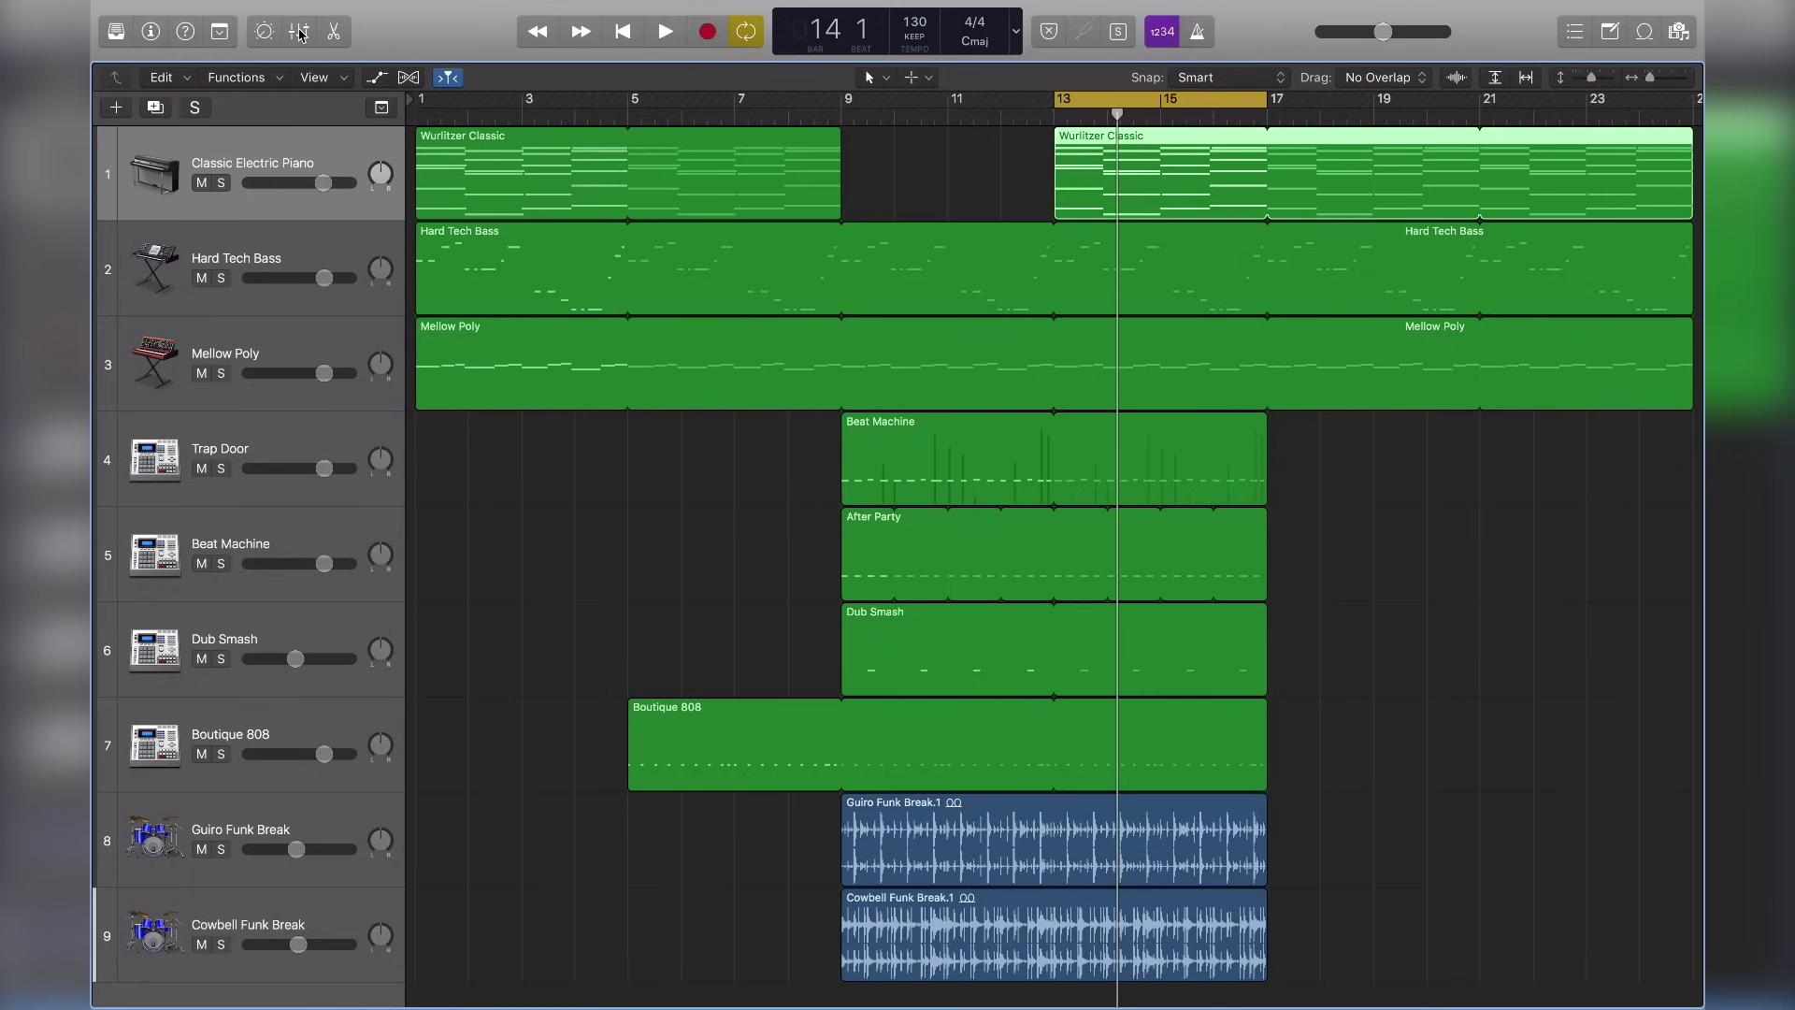
pyautogui.moveTo(321, 188)
pyautogui.mouseDown()
pyautogui.moveTo(245, 183)
pyautogui.moveTo(351, 182)
pyautogui.moveTo(329, 183)
pyautogui.mouseUp()
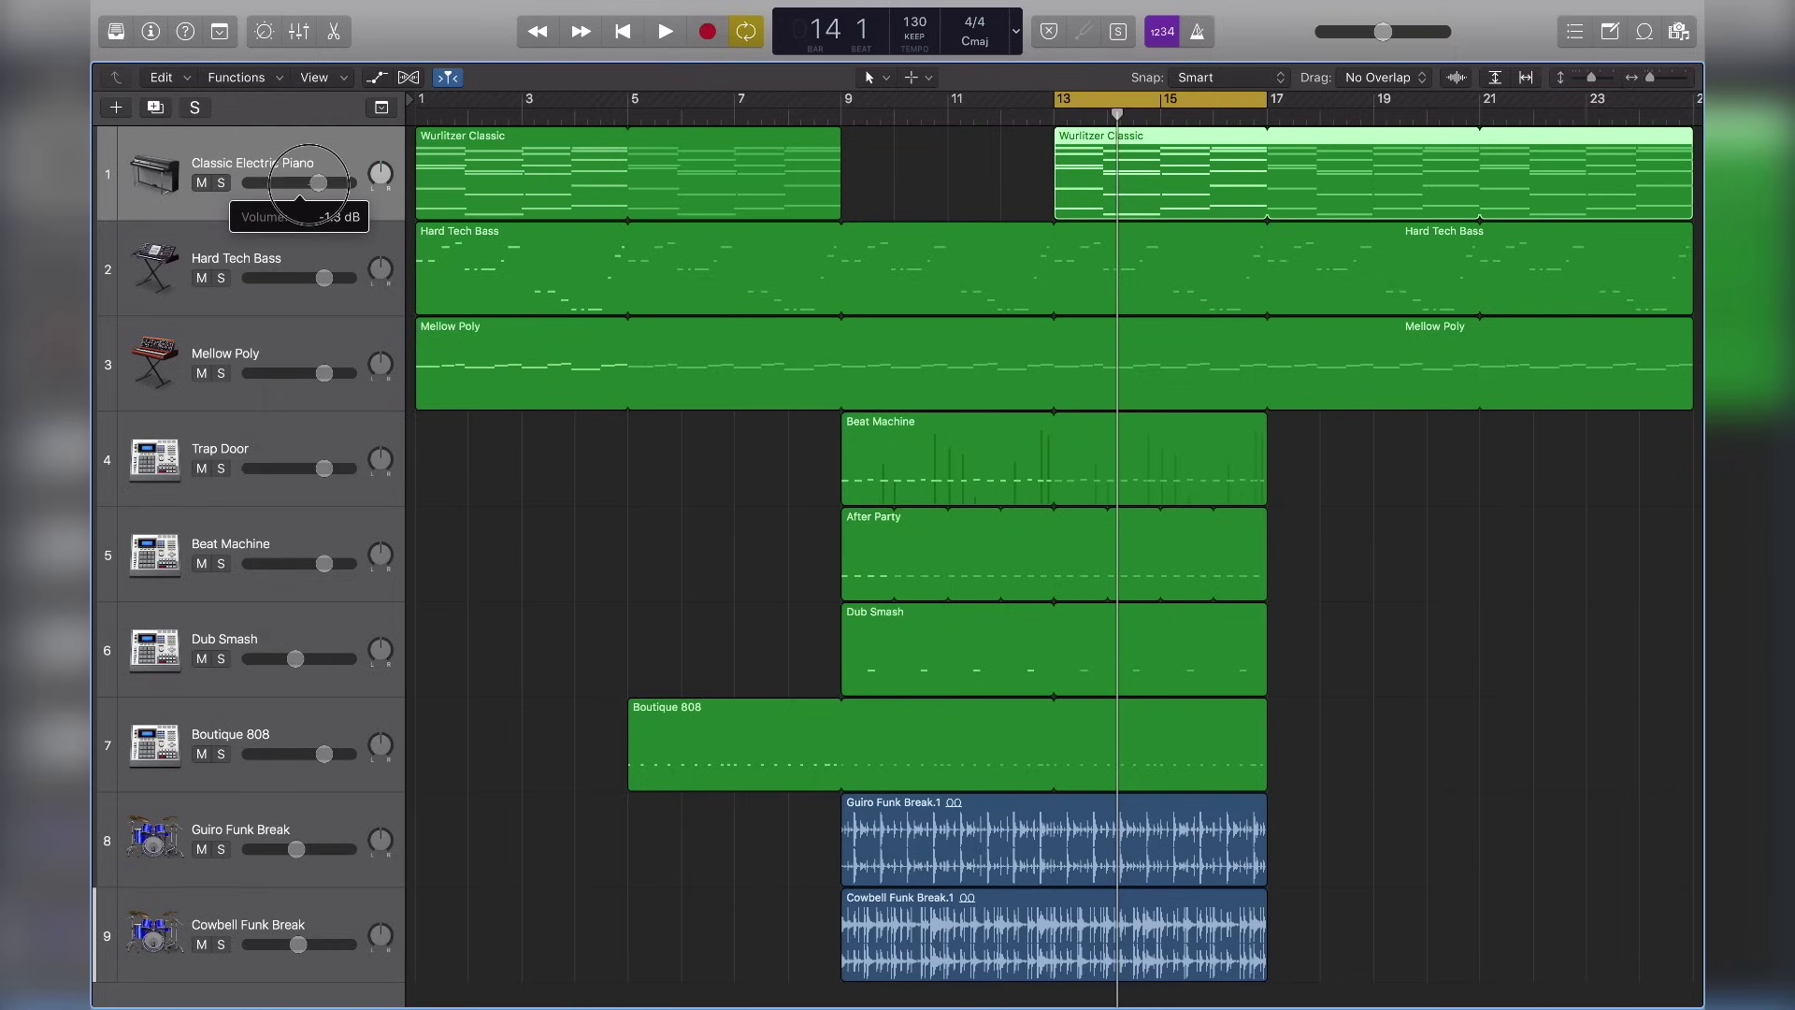
pyautogui.click(379, 175)
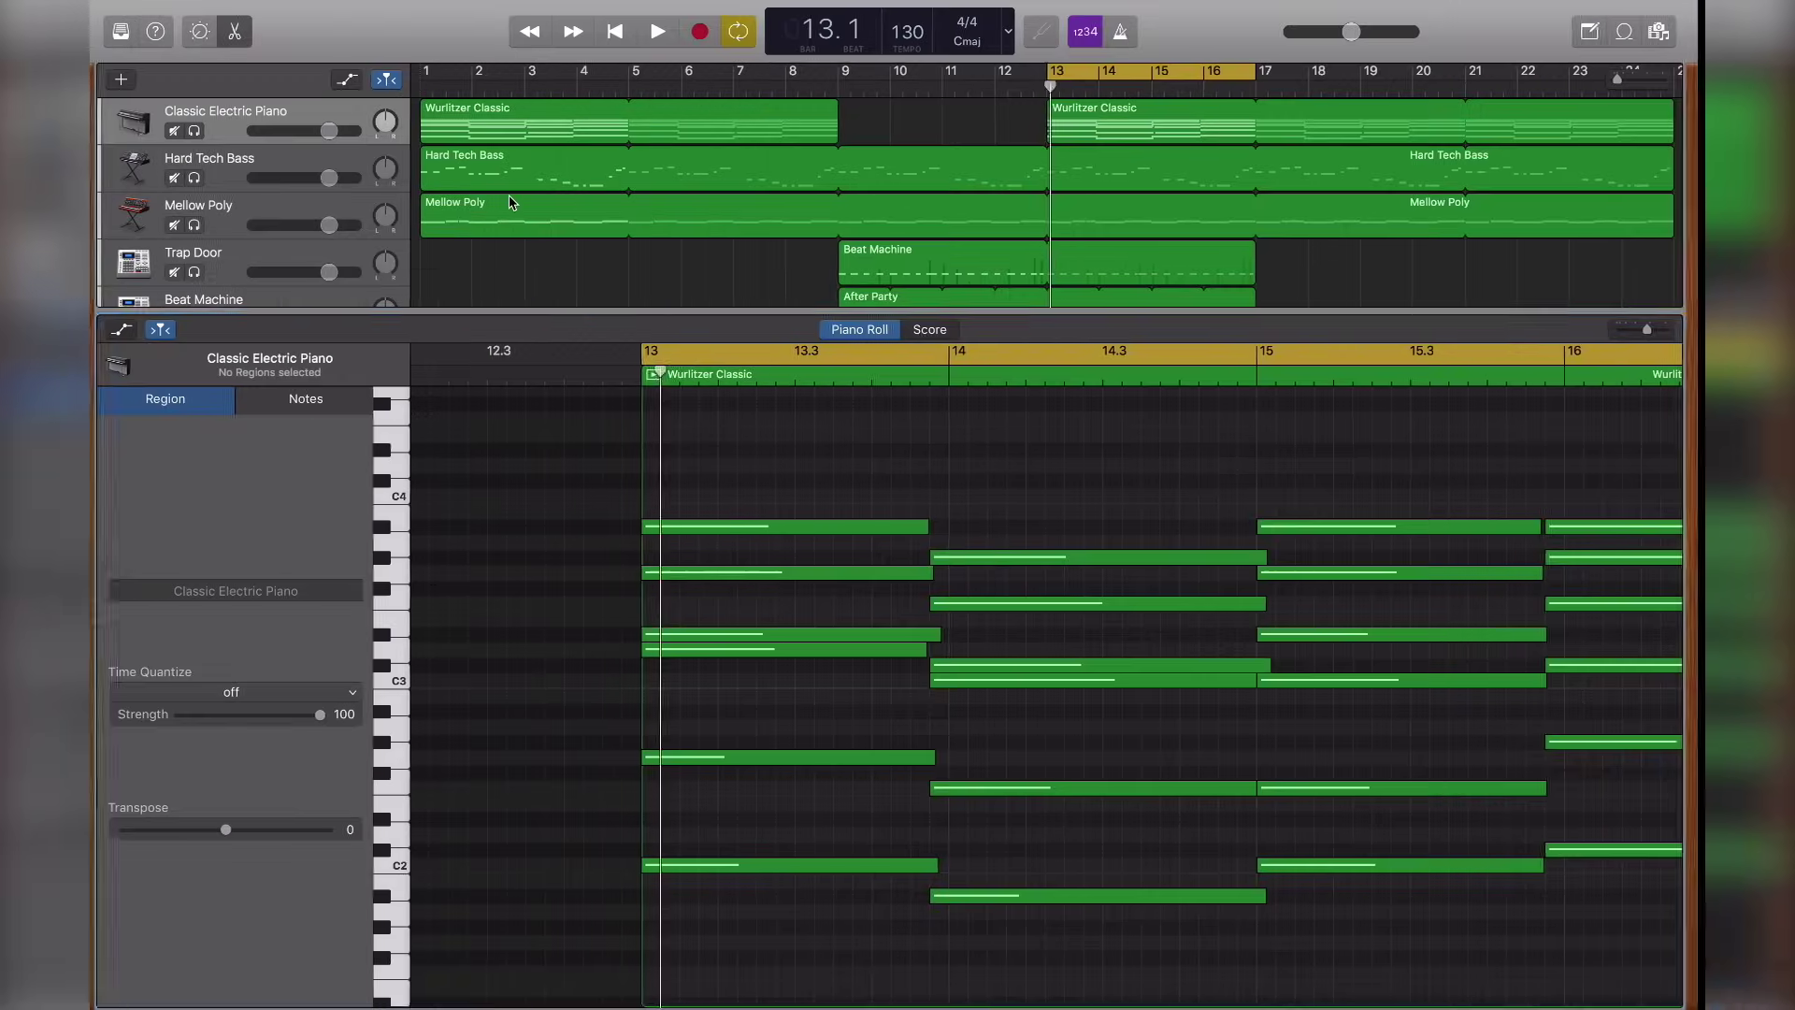
# - Close the Piano Roll and set the Classic Electric Piano track volume to +4.1 dB
pyautogui.click(242, 35)
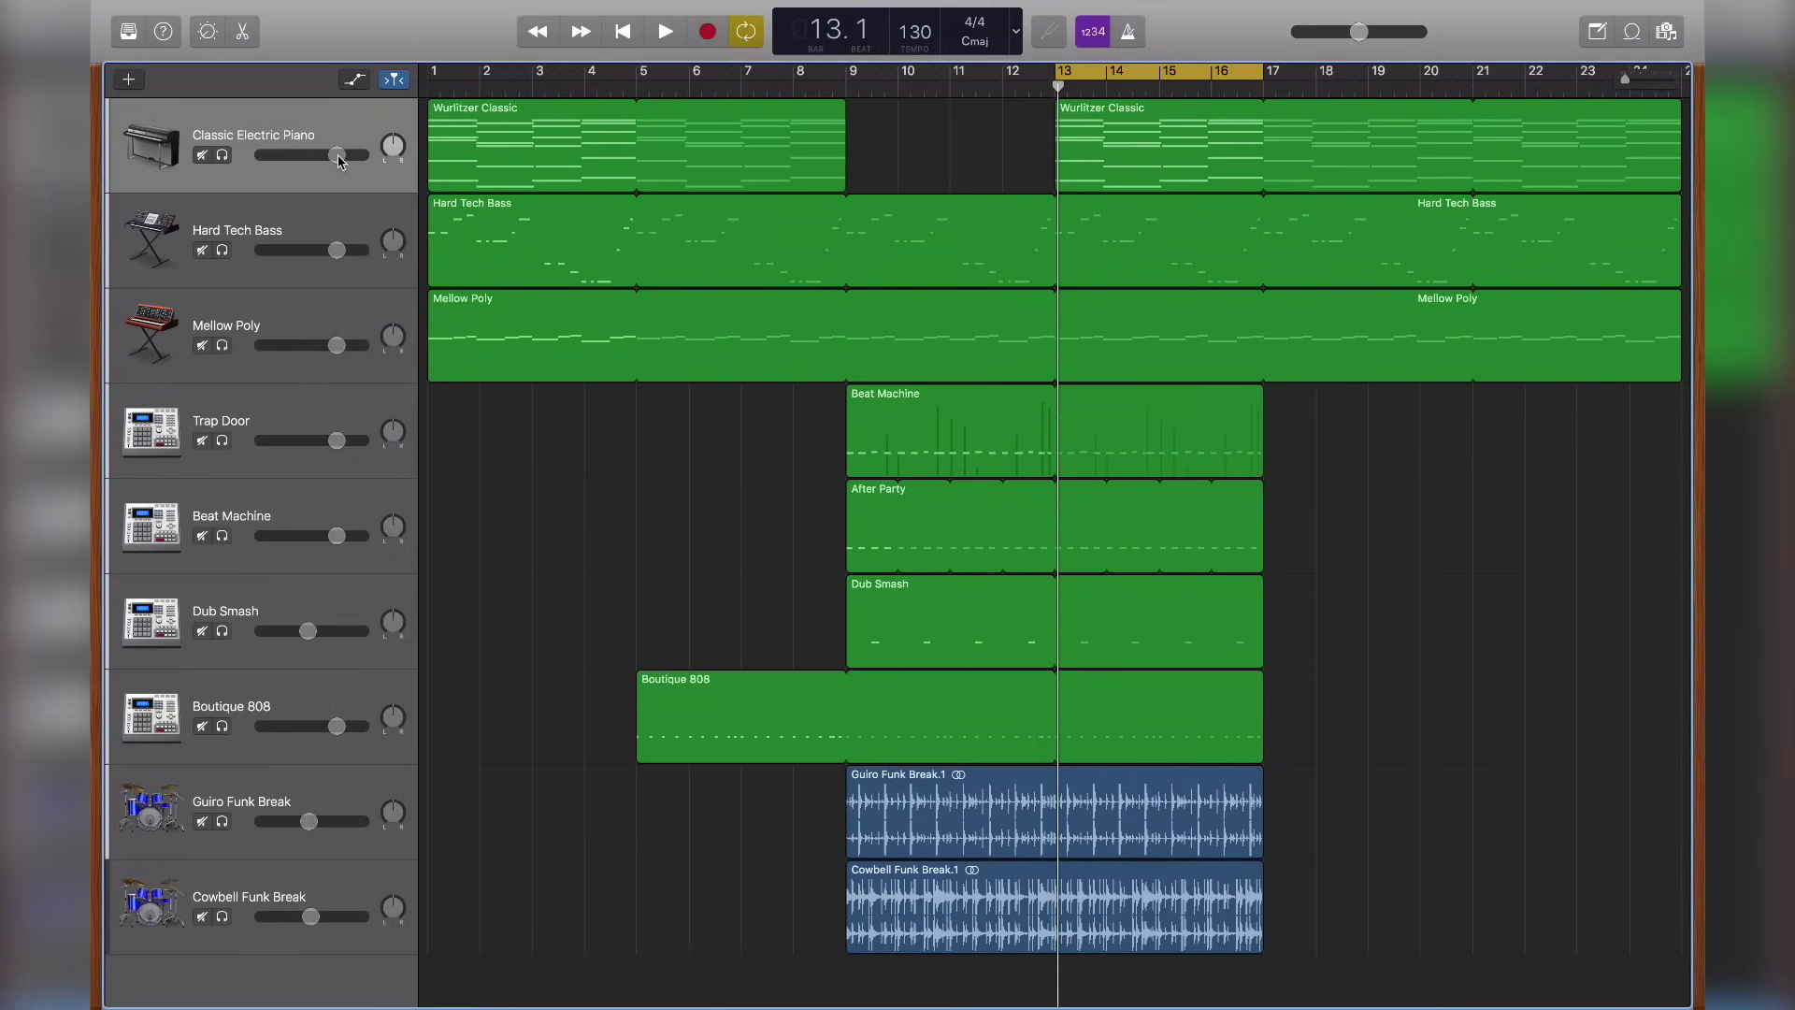
pyautogui.moveTo(339, 160); pyautogui.dragTo(394, 147)
# - In the piano's Smart Controls EQ, raise the 2500 Hz band to 0.5 dB, then close Smart Controls
pyautogui.click(208, 33)
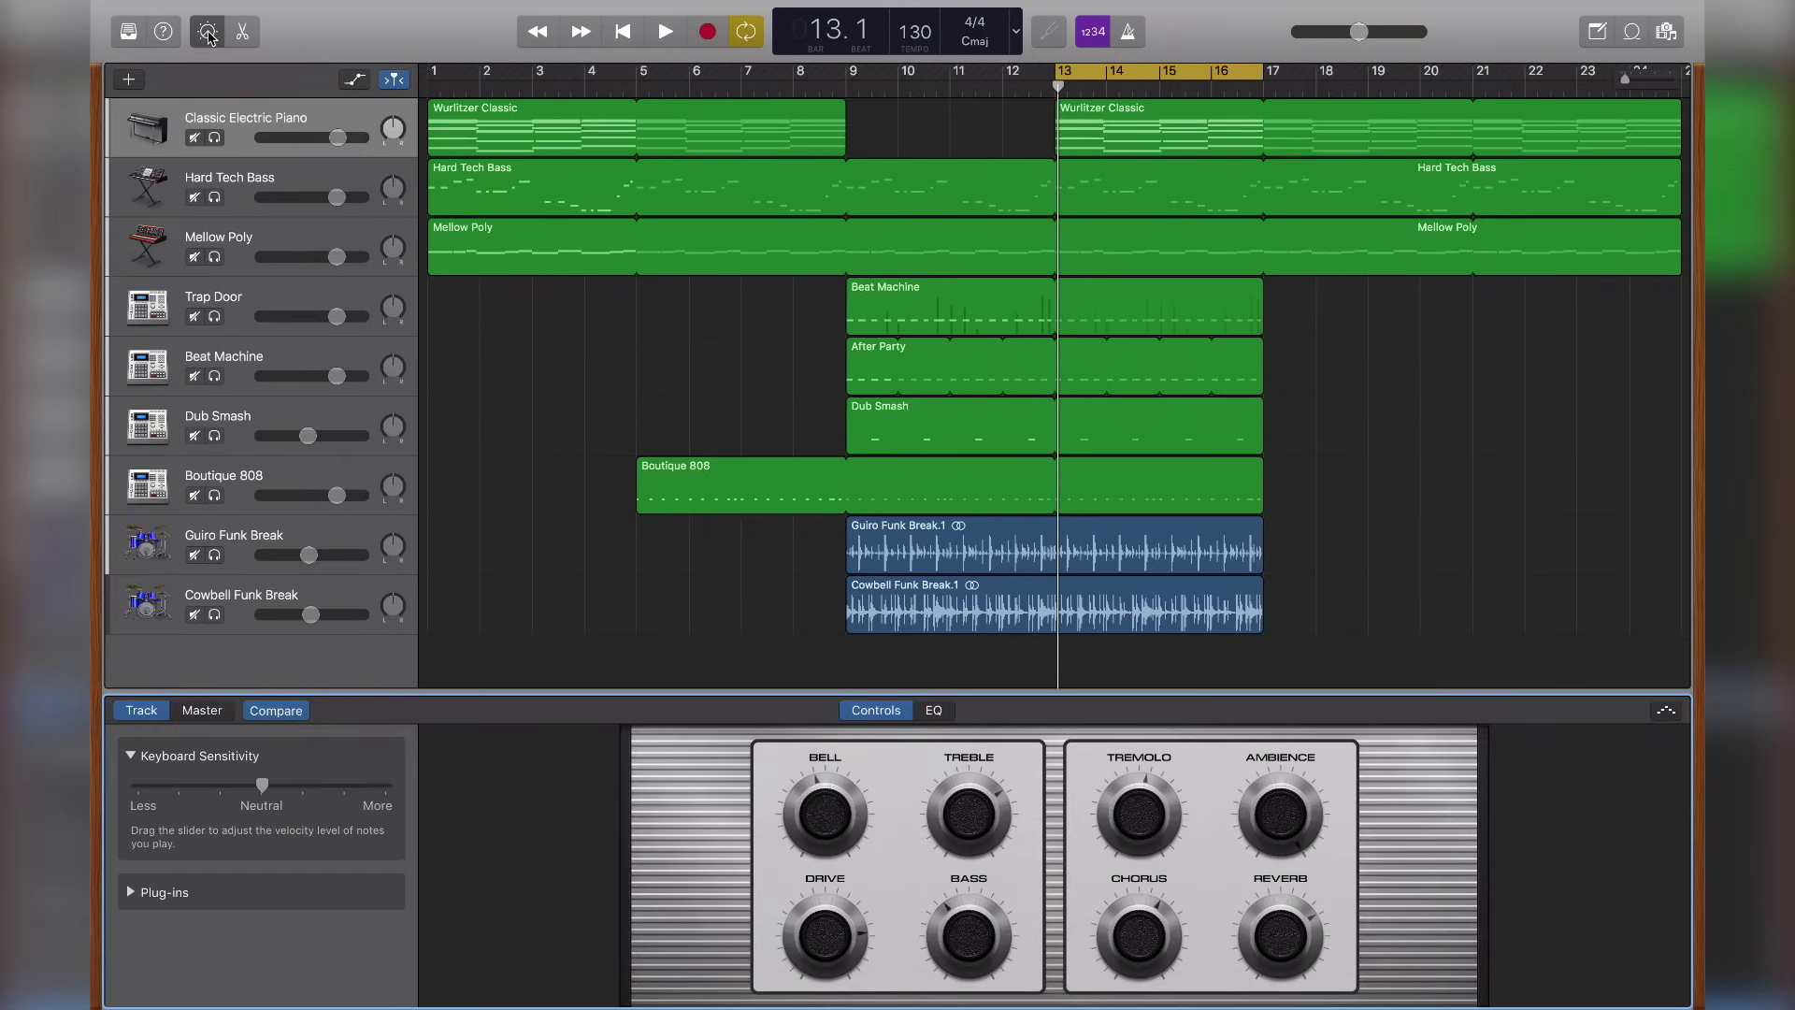
pyautogui.click(934, 712)
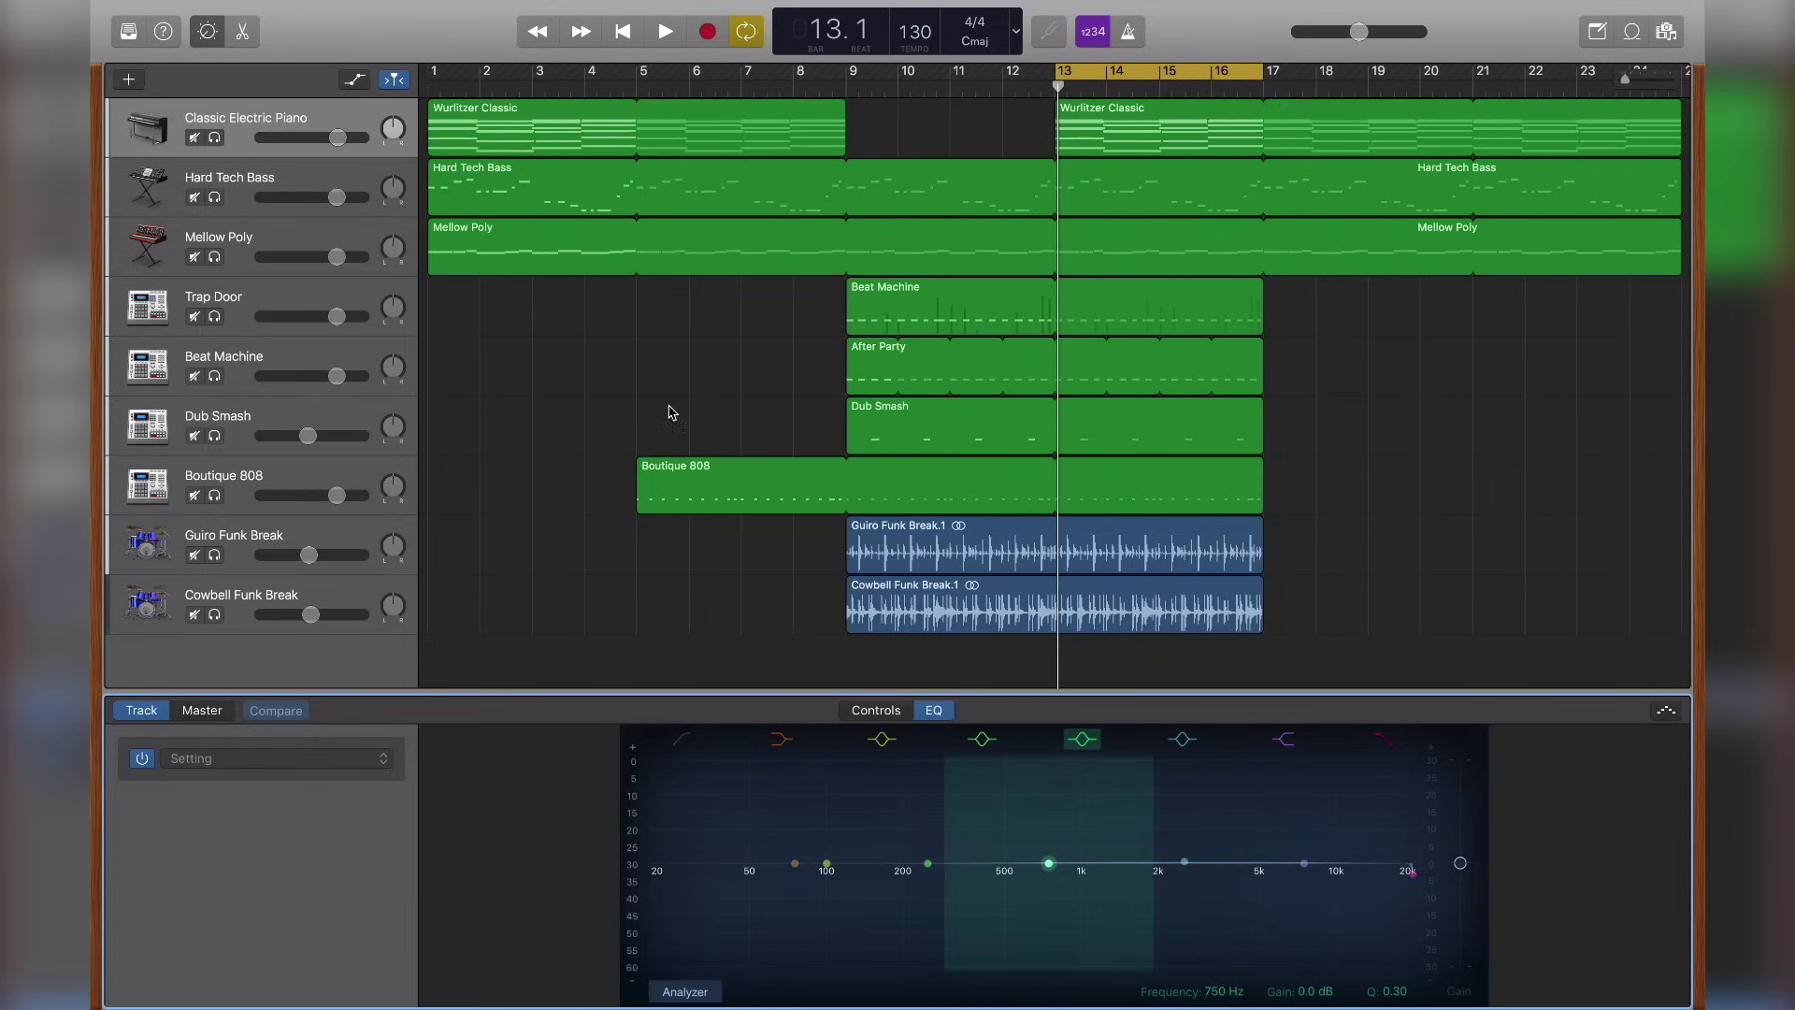
pyautogui.moveTo(336, 140); pyautogui.dragTo(339, 137)
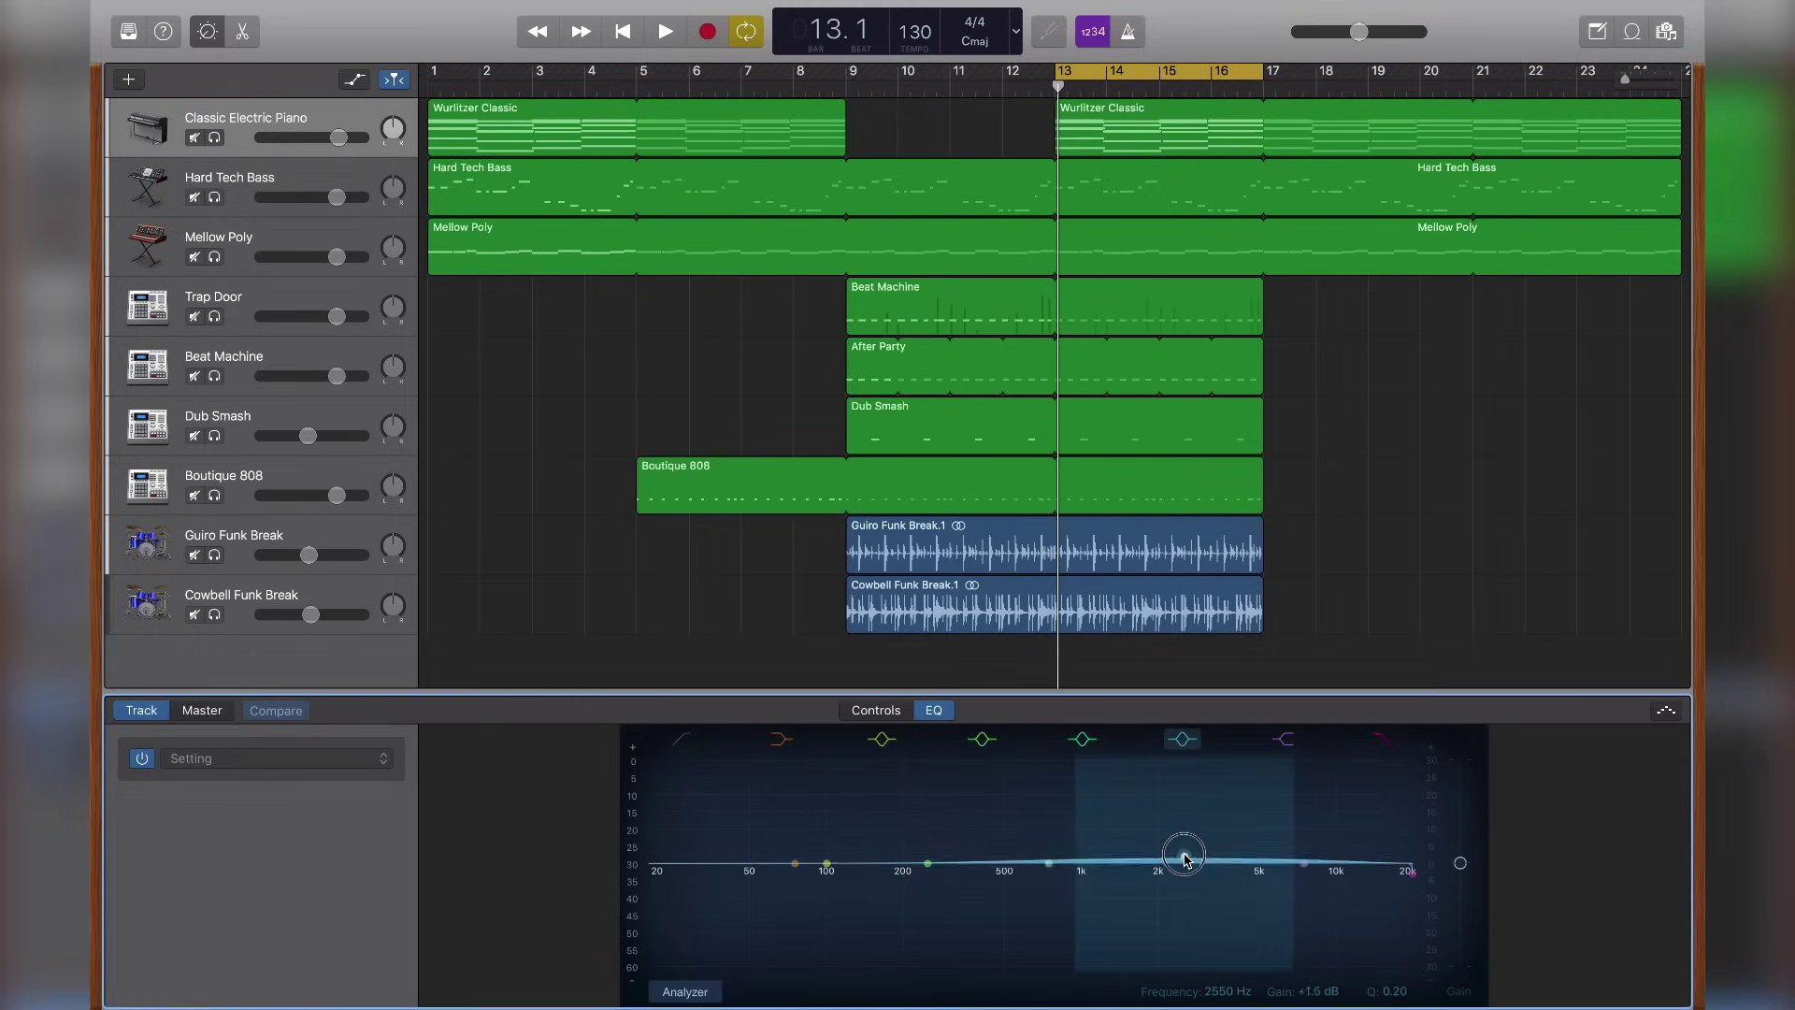
pyautogui.moveTo(1182, 861); pyautogui.dragTo(1184, 867)
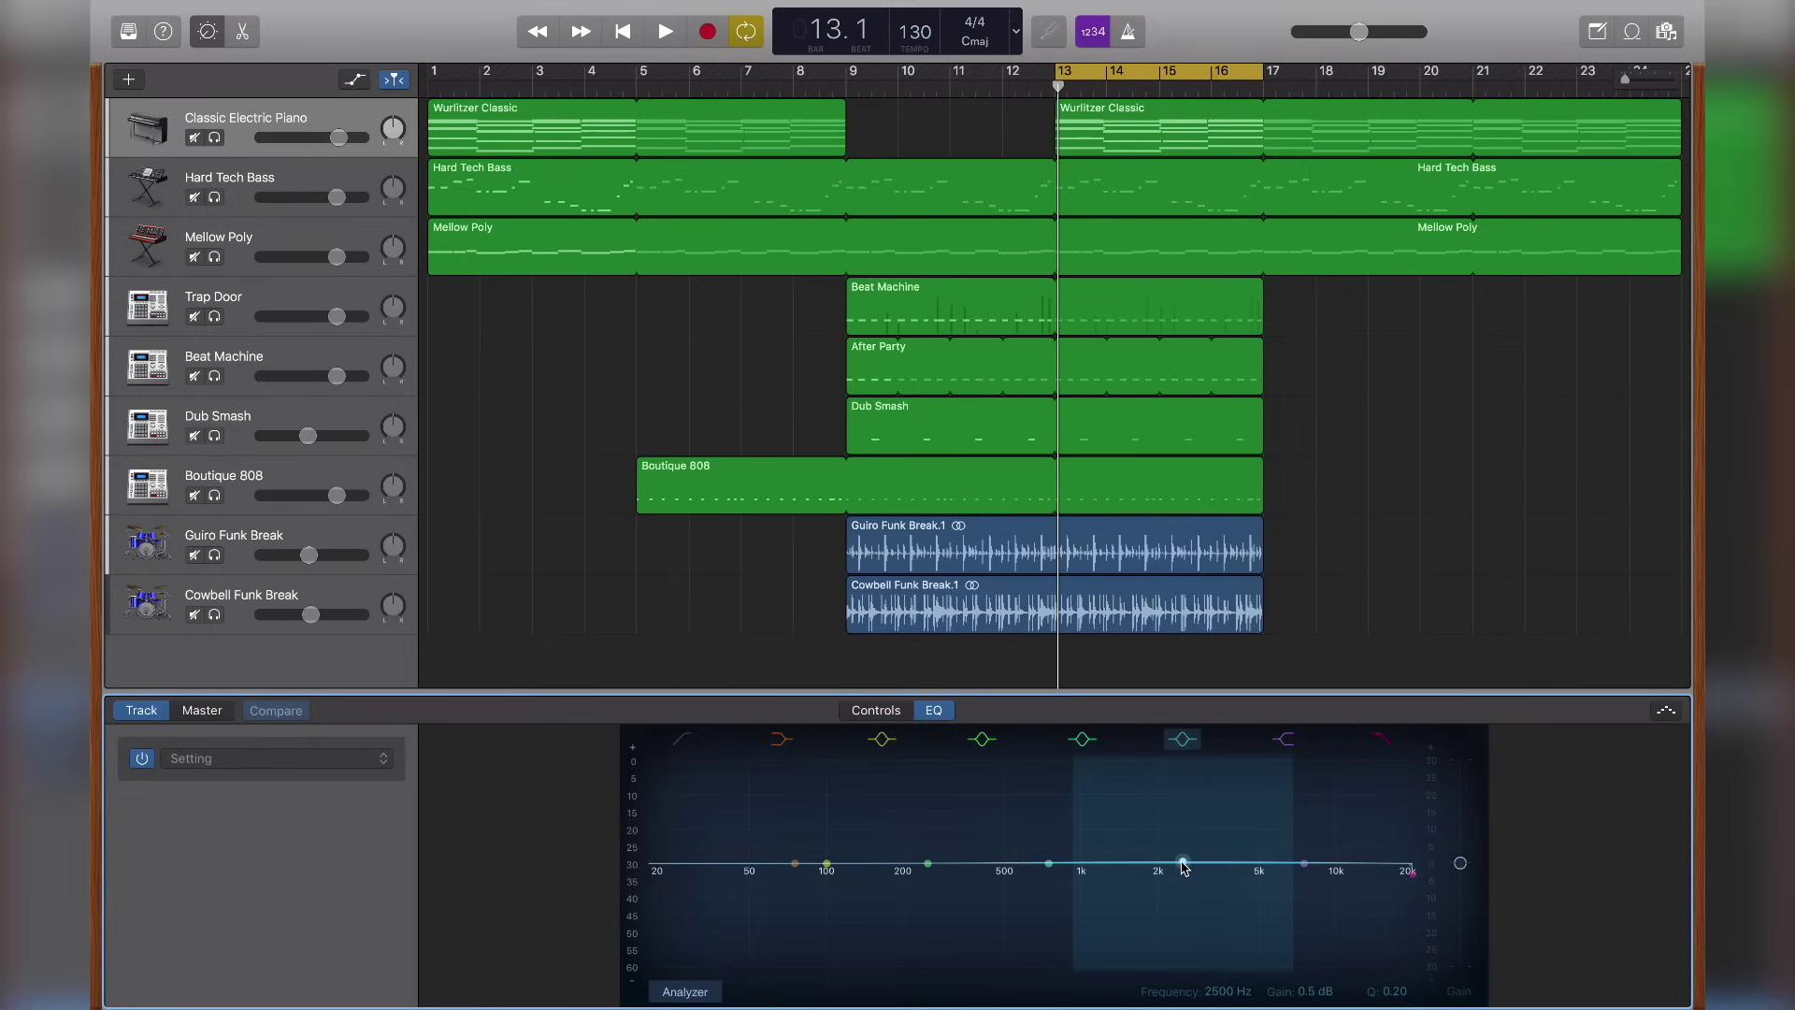
pyautogui.click(207, 32)
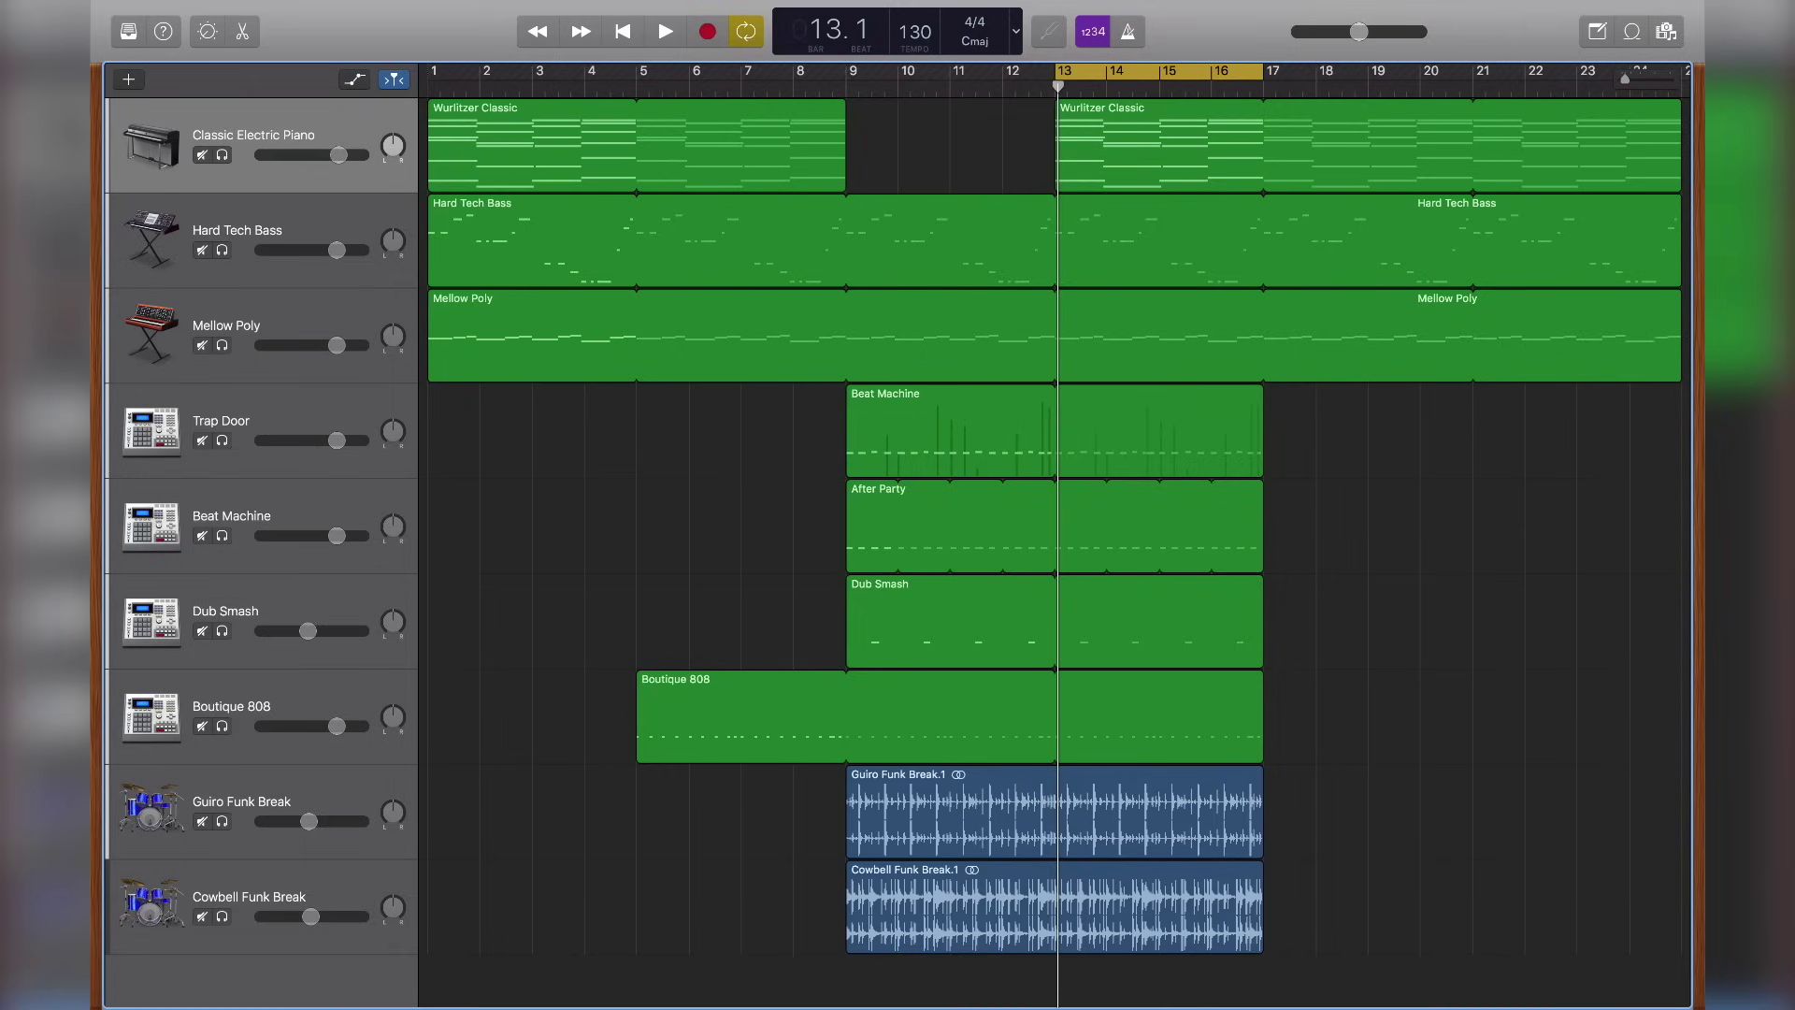
# - Create a new software instrument track and load Synthesizer > Rhythmic > House Chords onto it
pyautogui.click(132, 83)
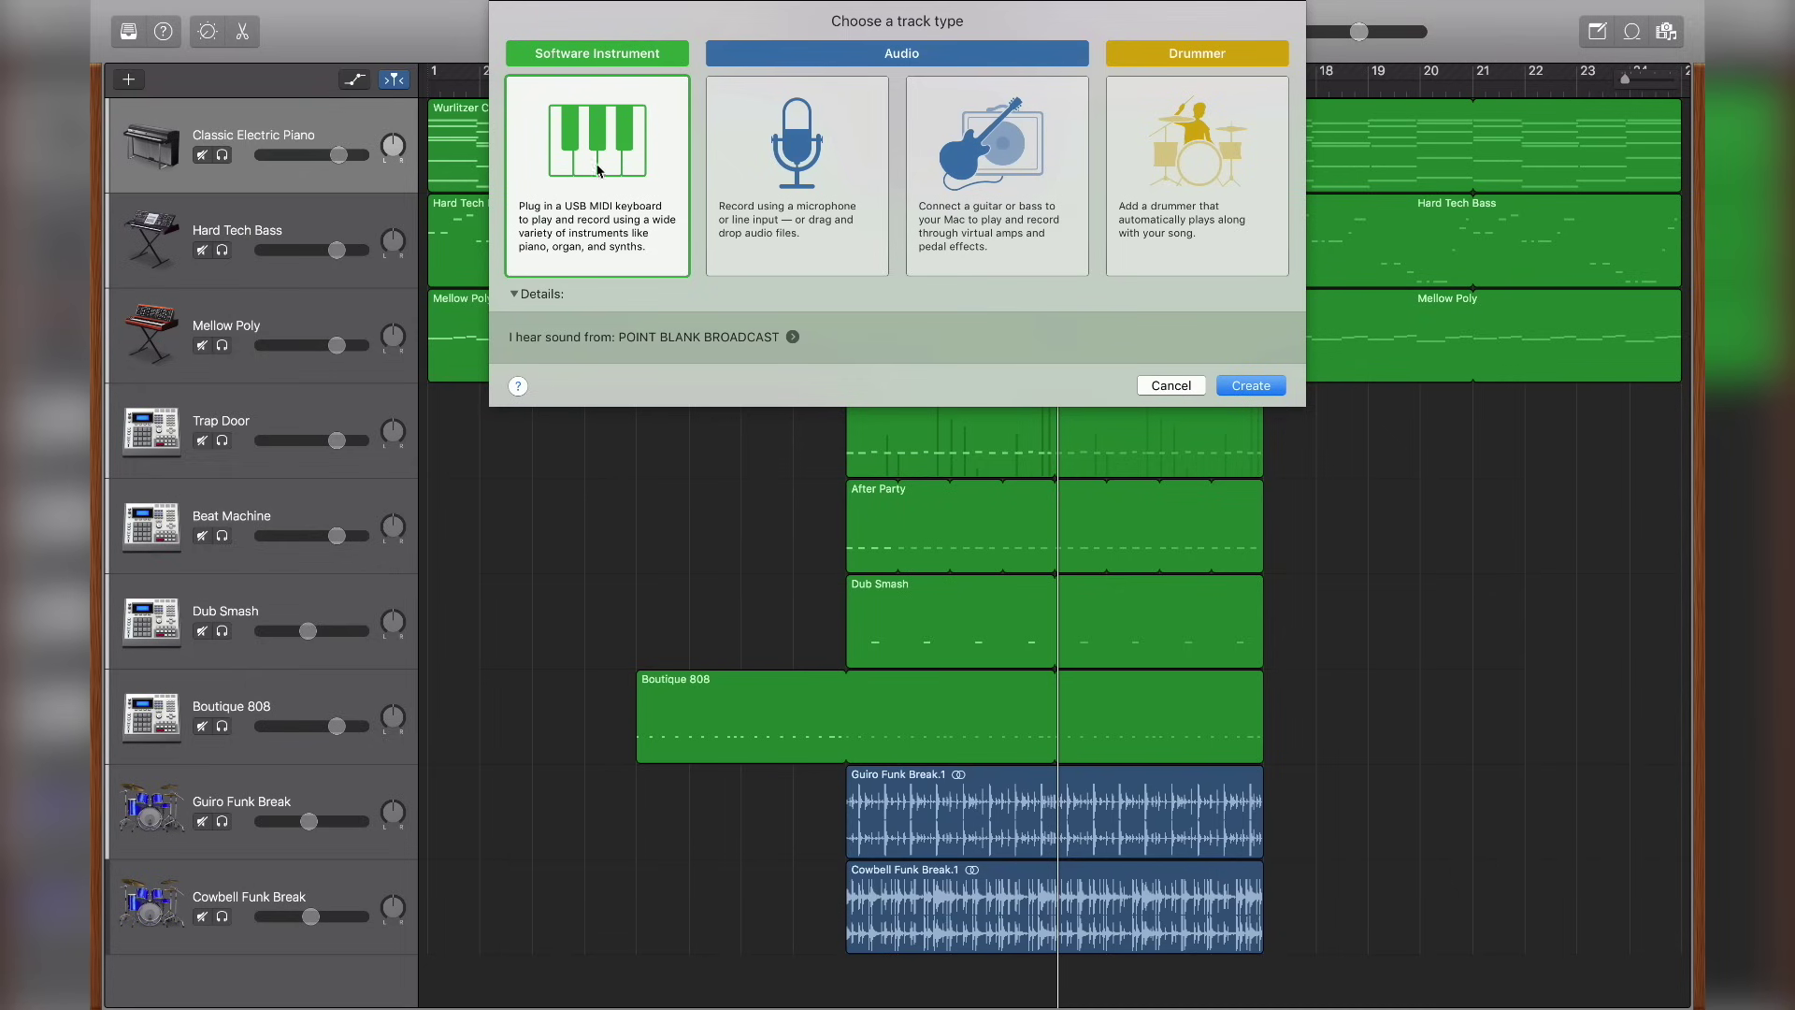
pyautogui.click(1251, 385)
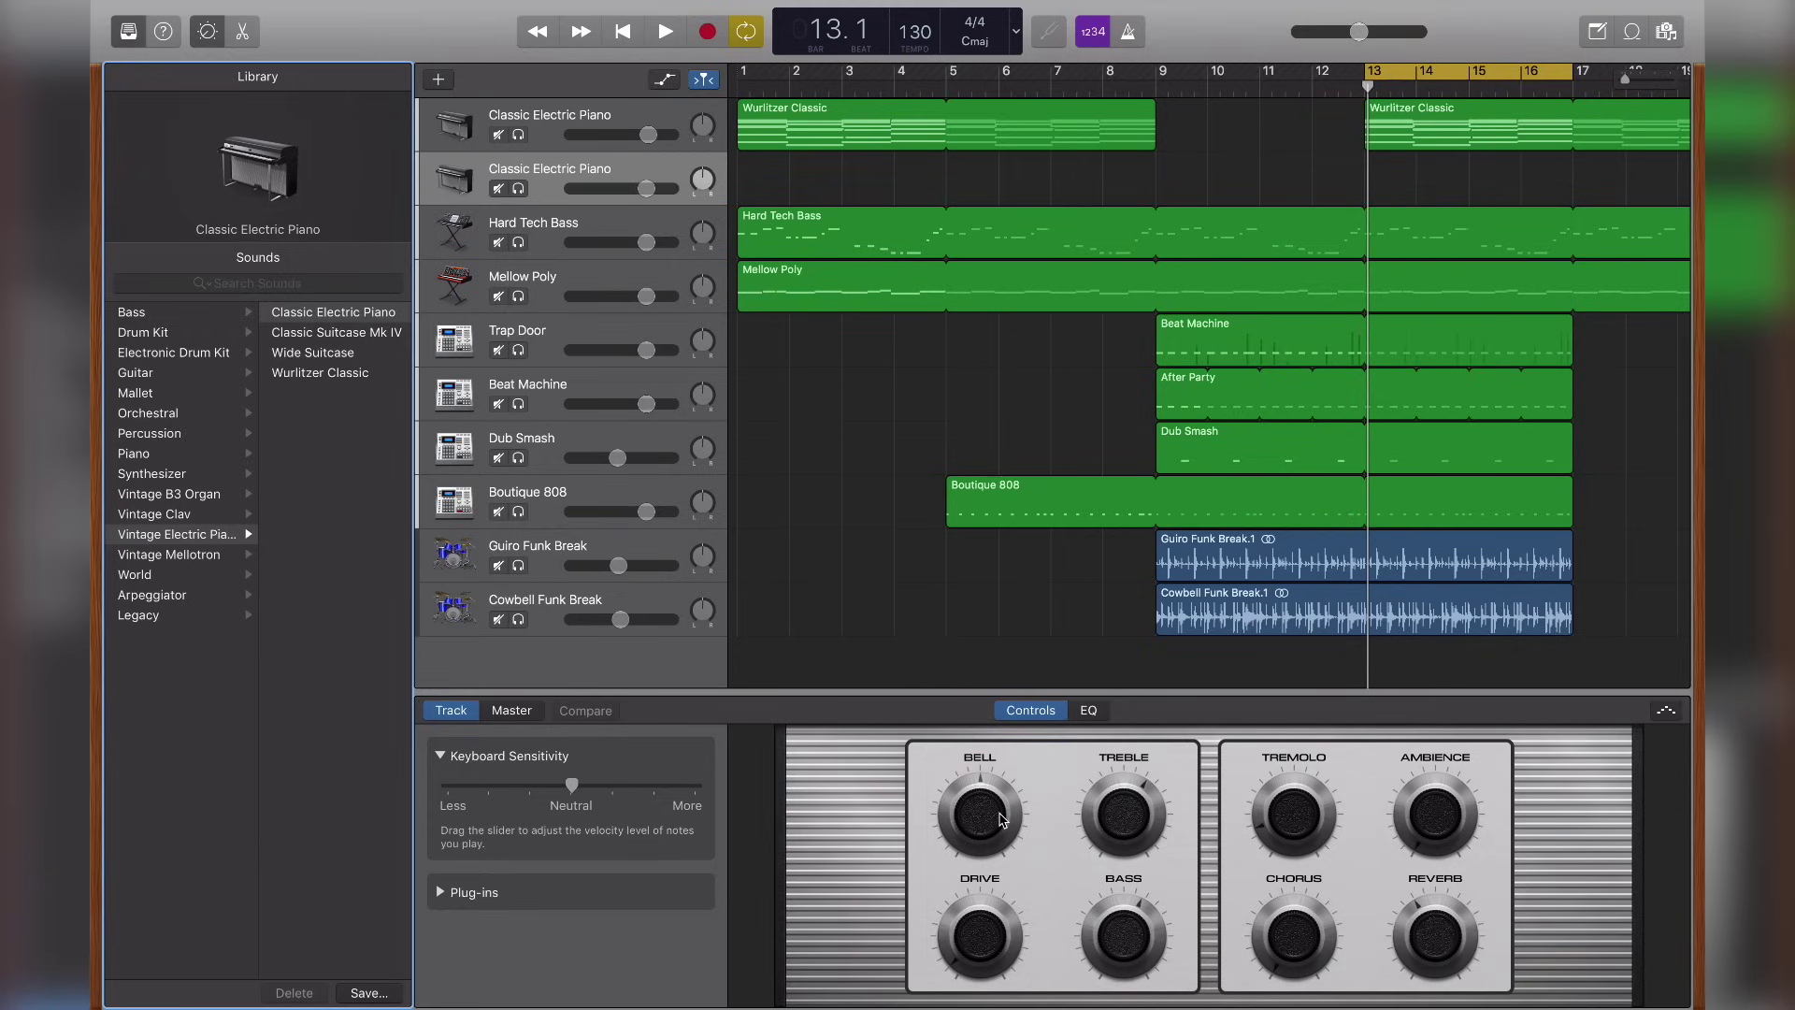
pyautogui.click(171, 475)
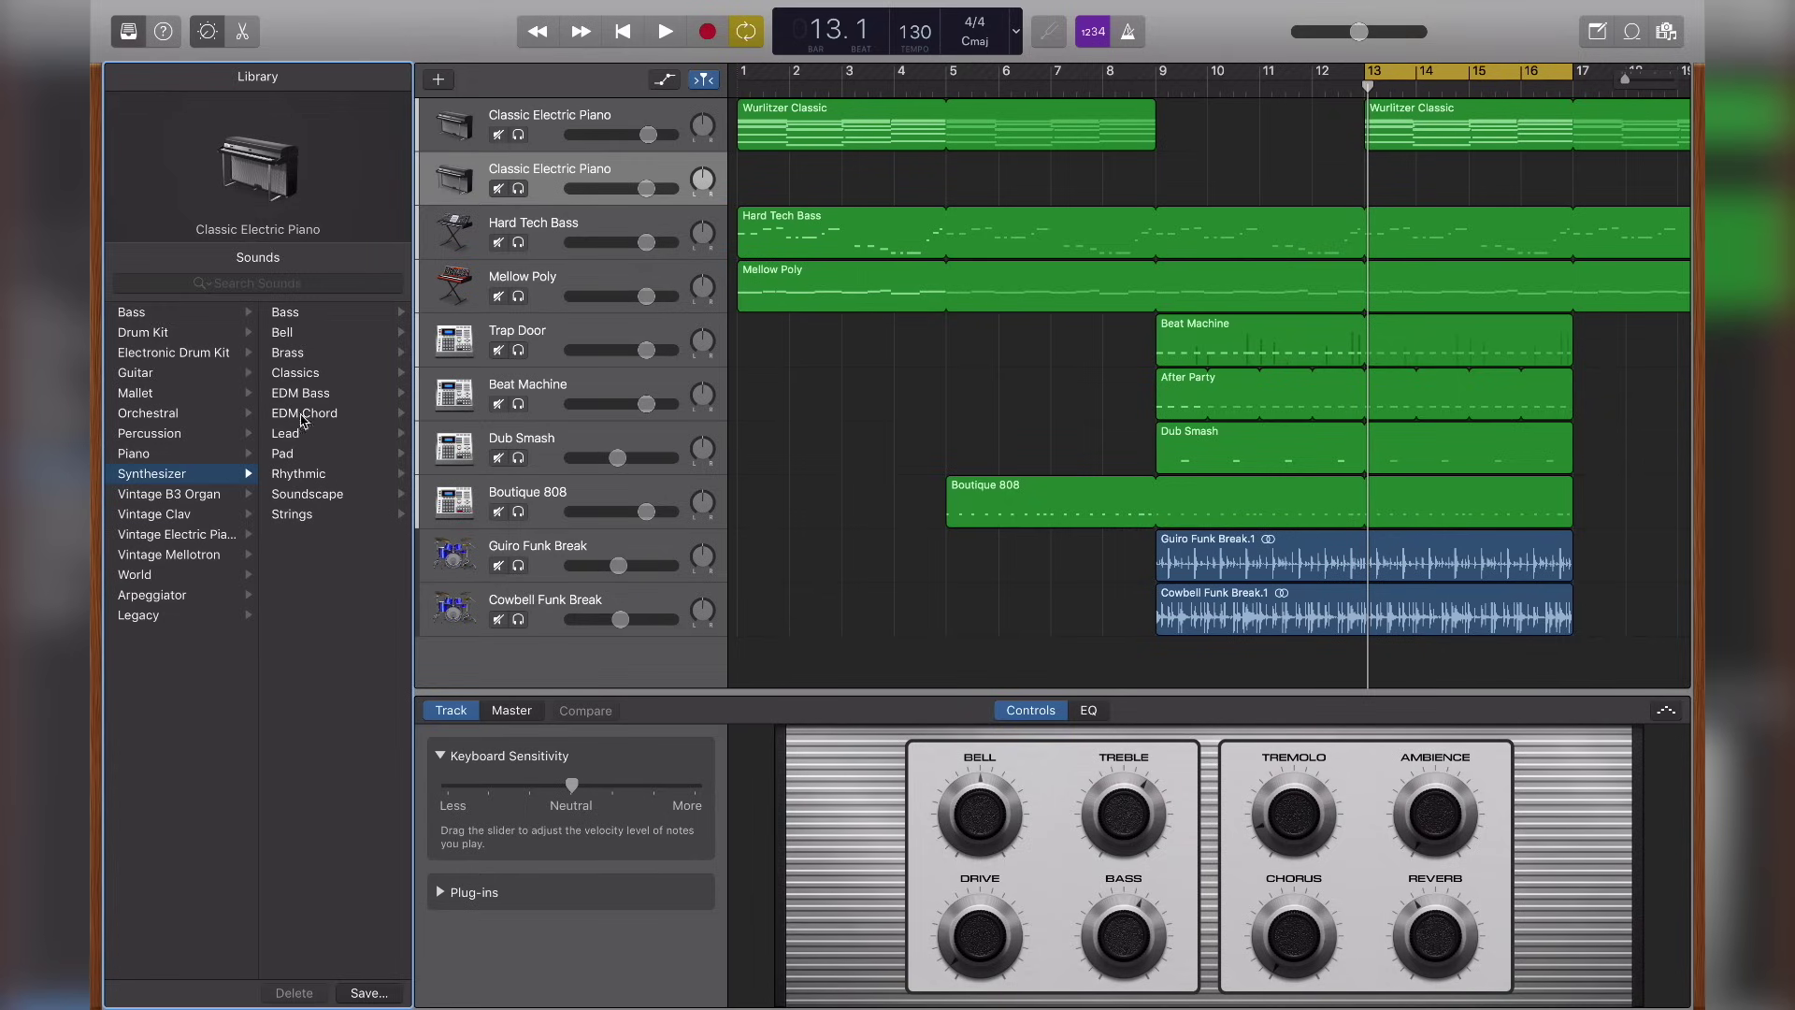
pyautogui.click(308, 475)
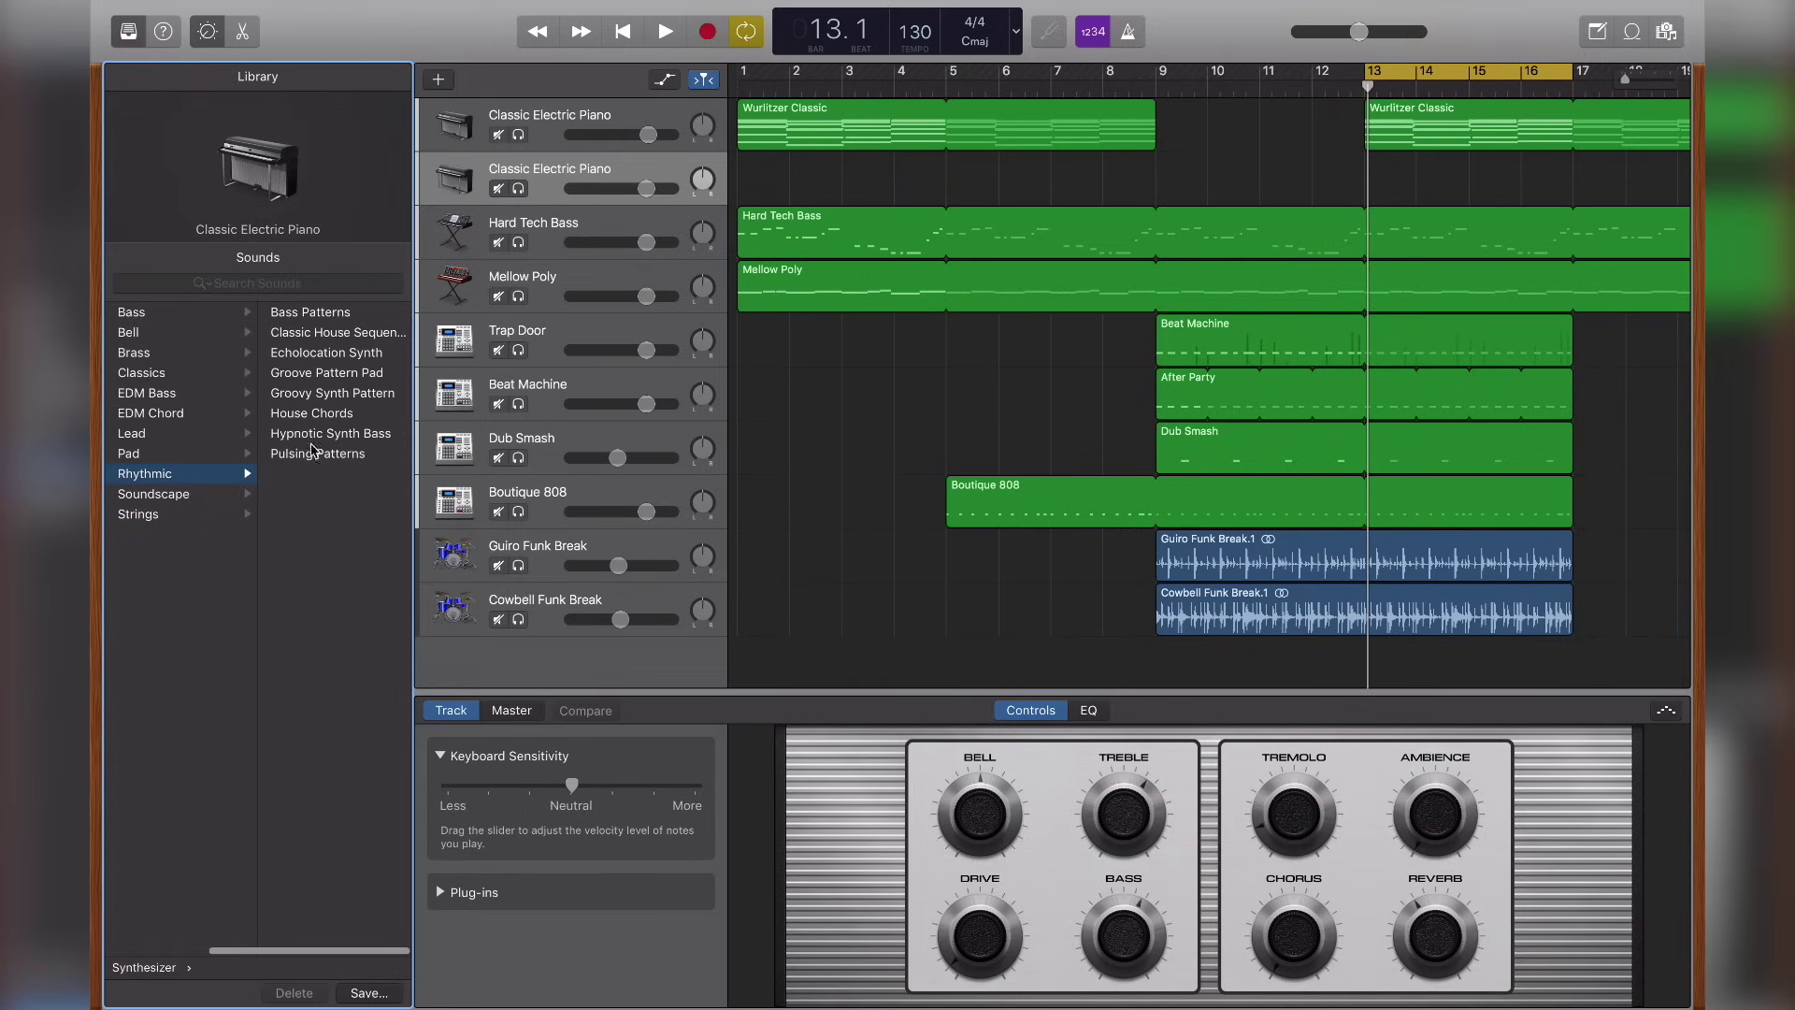
pyautogui.click(332, 415)
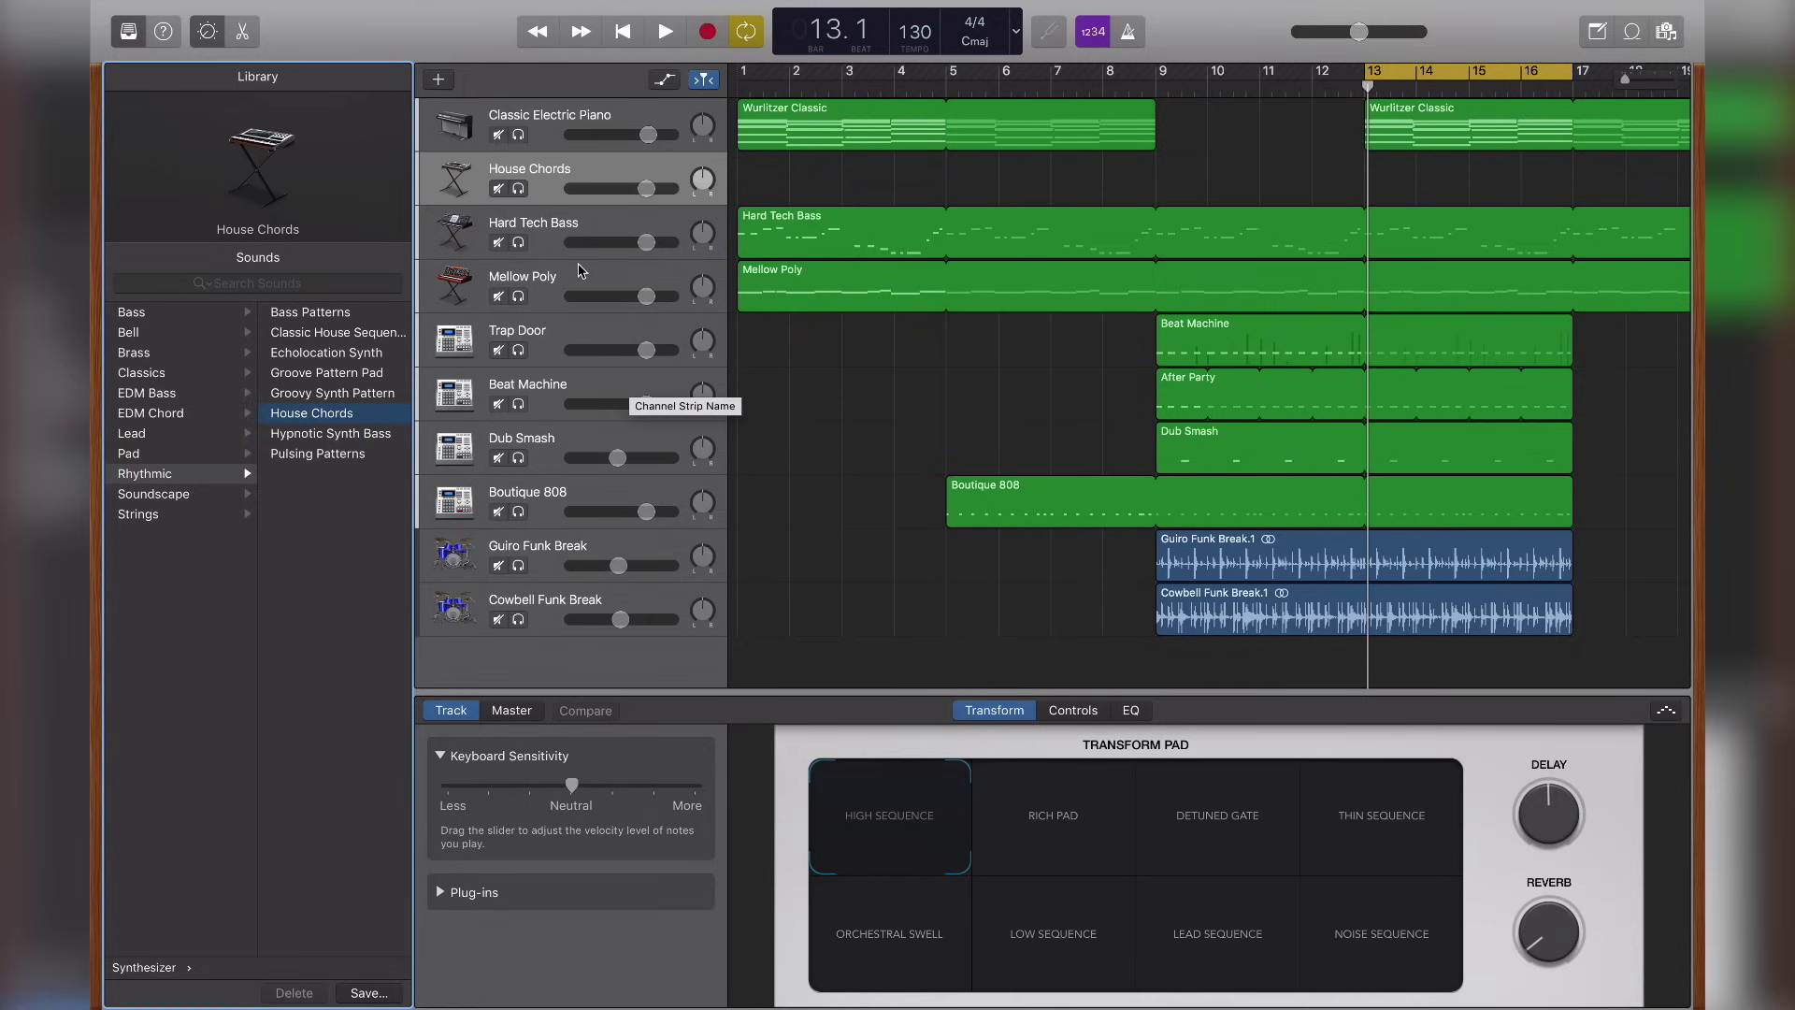
# - Solo House Chords and morph its Transform Pad from High Sequence to Rich Pad, then unmute Classic Electric Piano
pyautogui.click(519, 190)
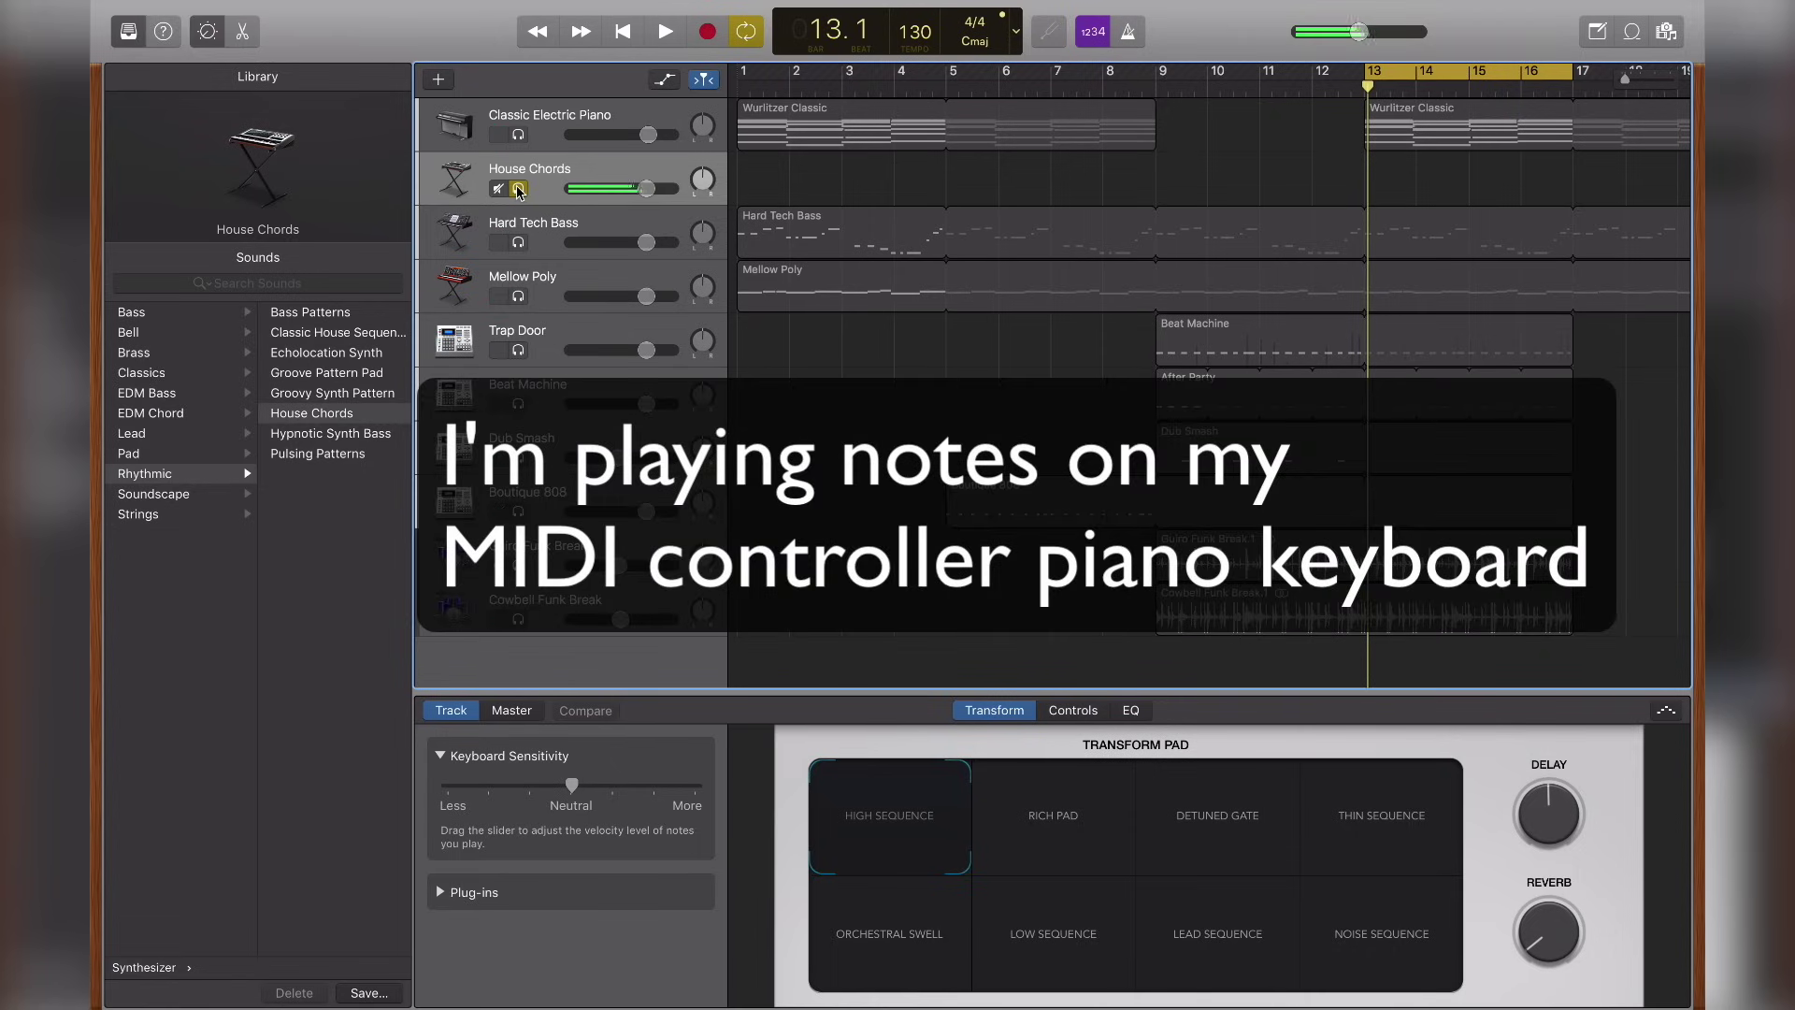
pyautogui.click(909, 816)
pyautogui.moveTo(909, 816); pyautogui.dragTo(904, 815)
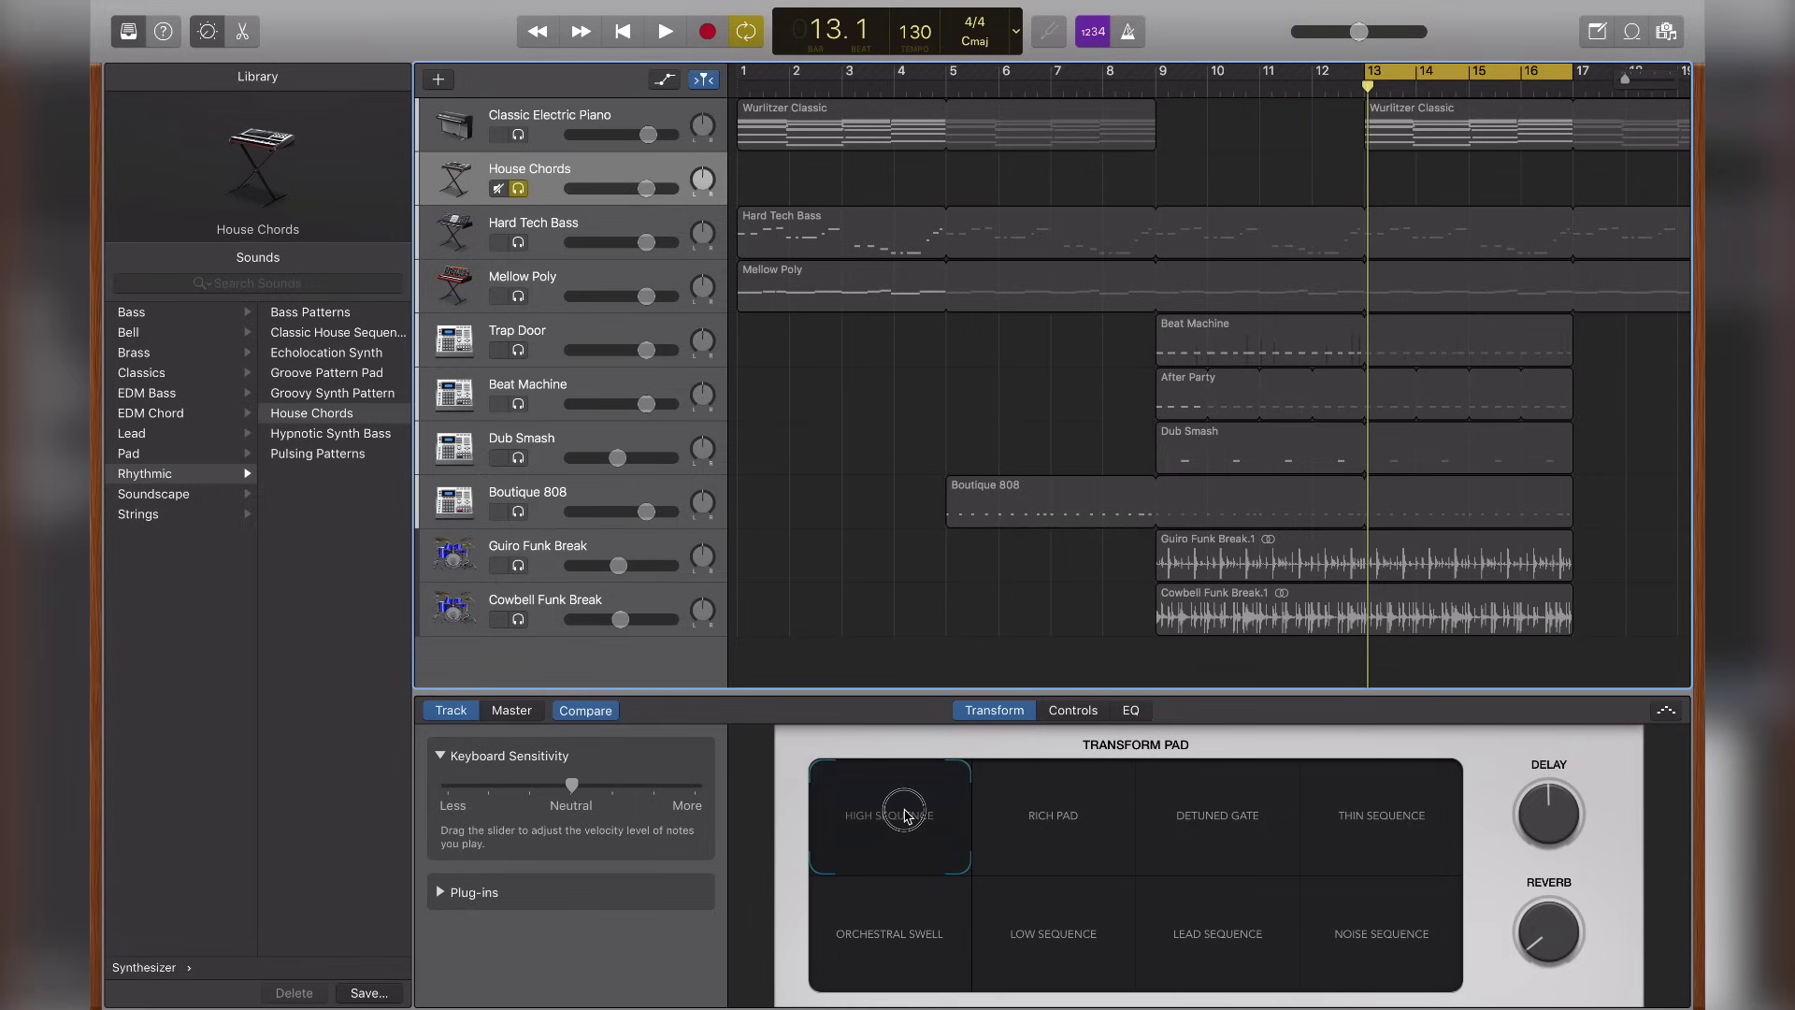
pyautogui.moveTo(904, 814); pyautogui.dragTo(1450, 950)
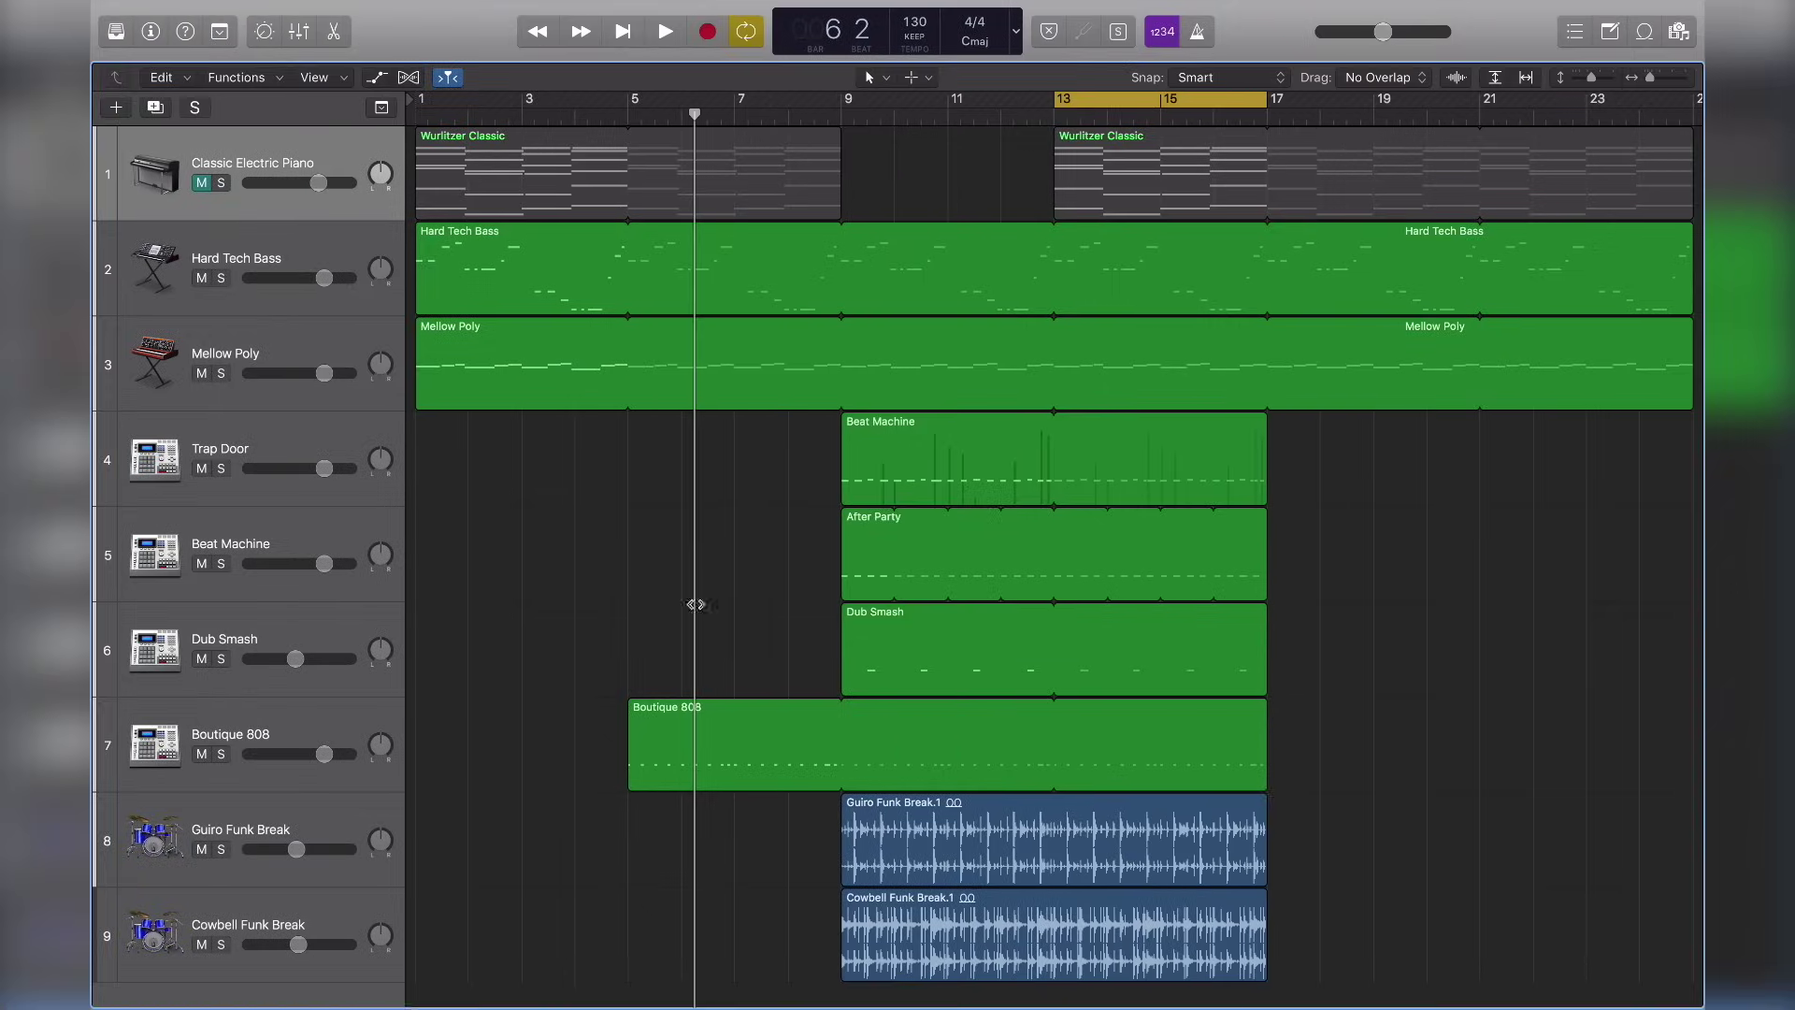
pyautogui.click(202, 183)
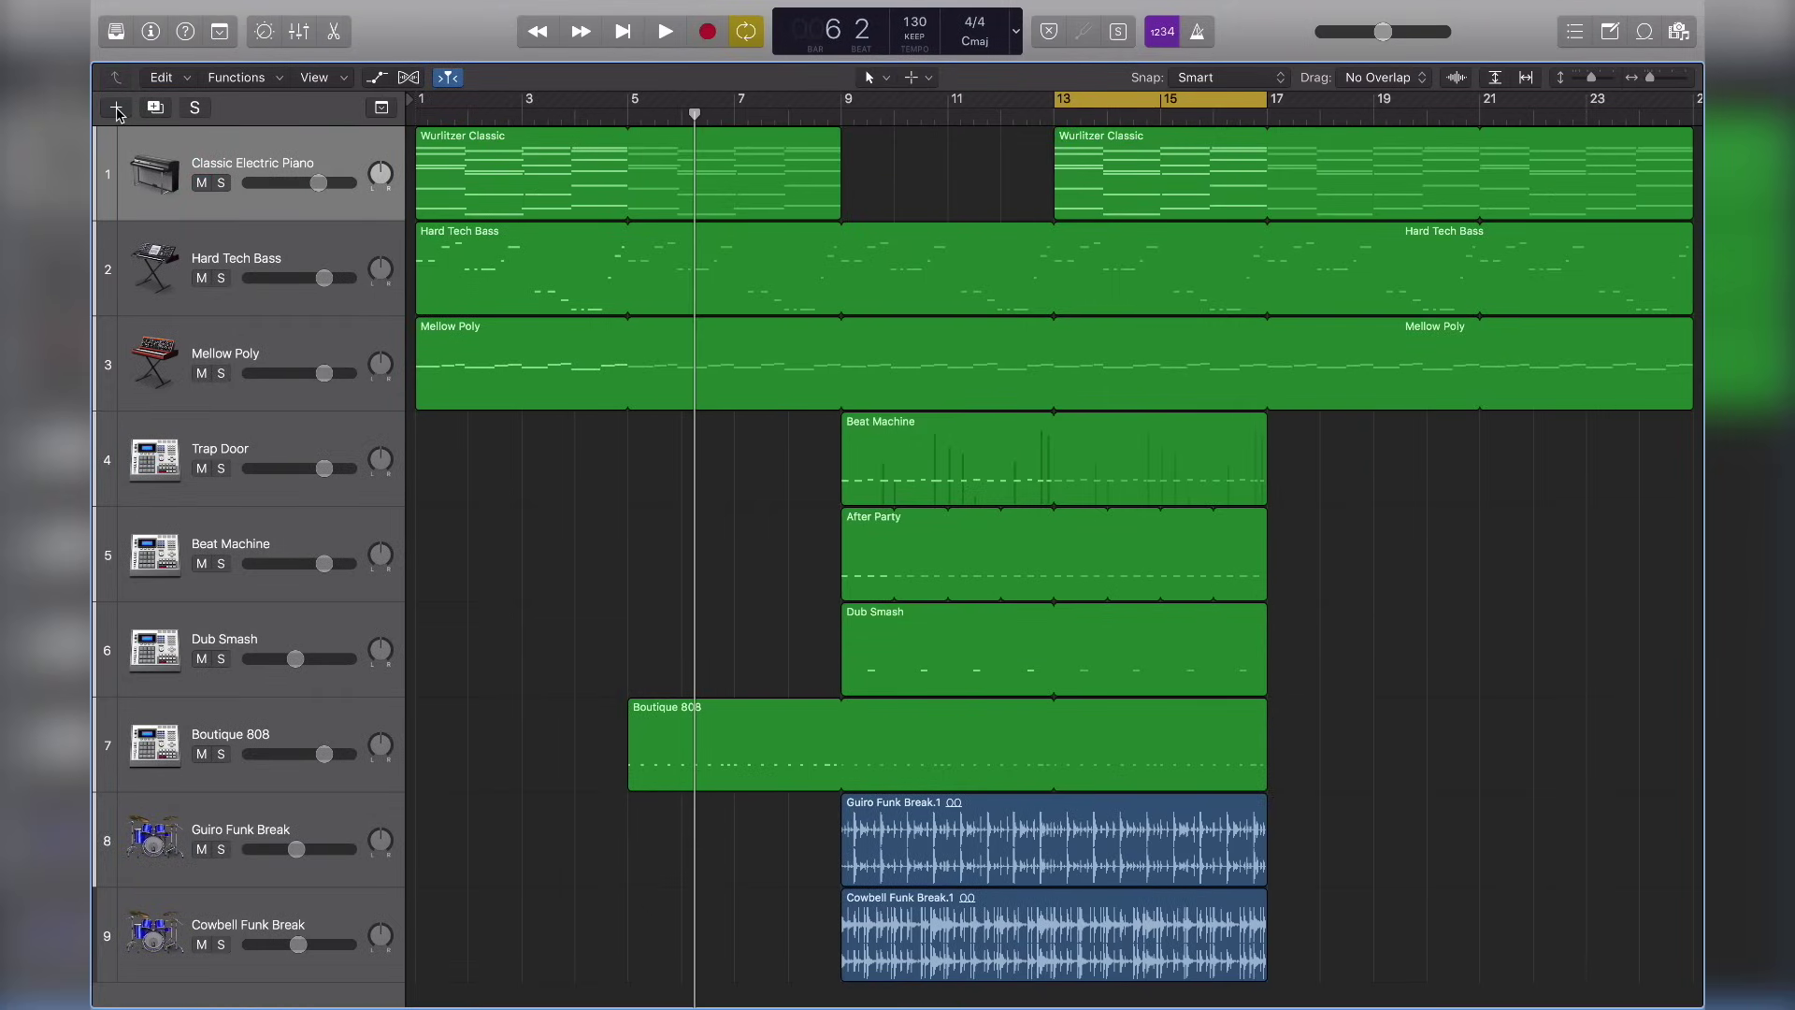
# - Add a software instrument track with the House Chords patch, show its Transform Pad, and solo it
pyautogui.click(117, 109)
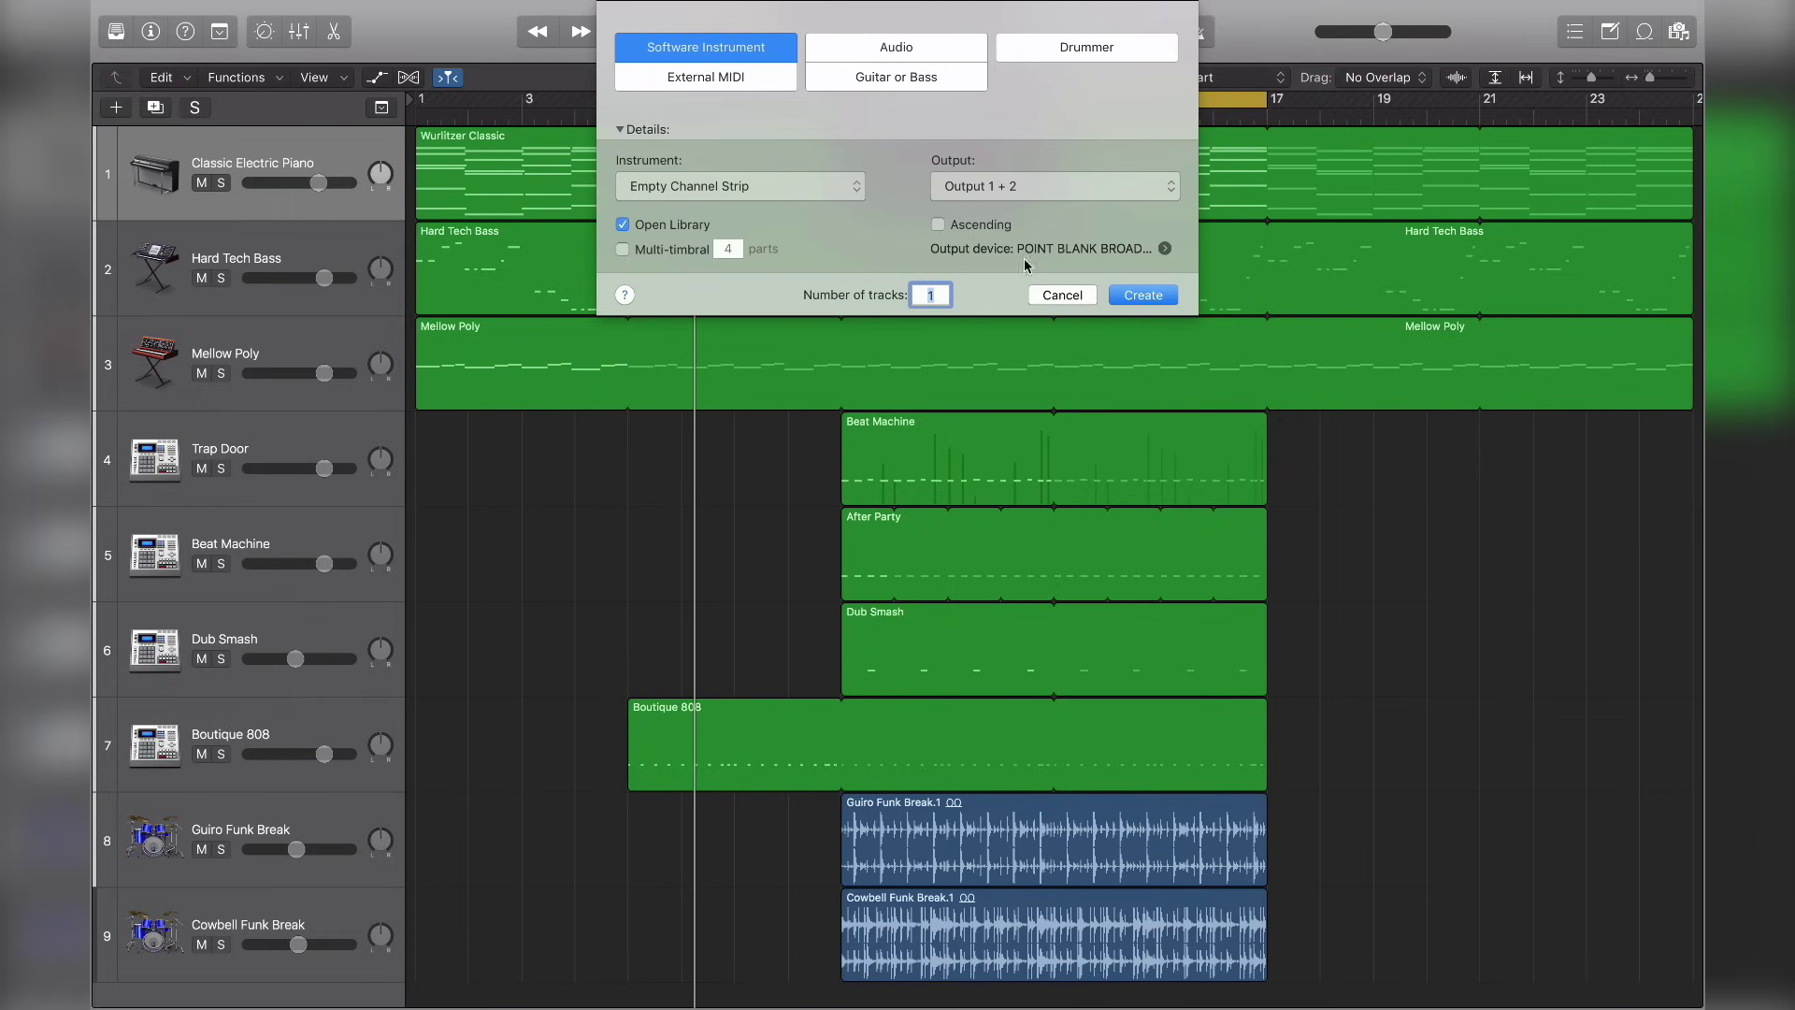
pyautogui.click(1141, 295)
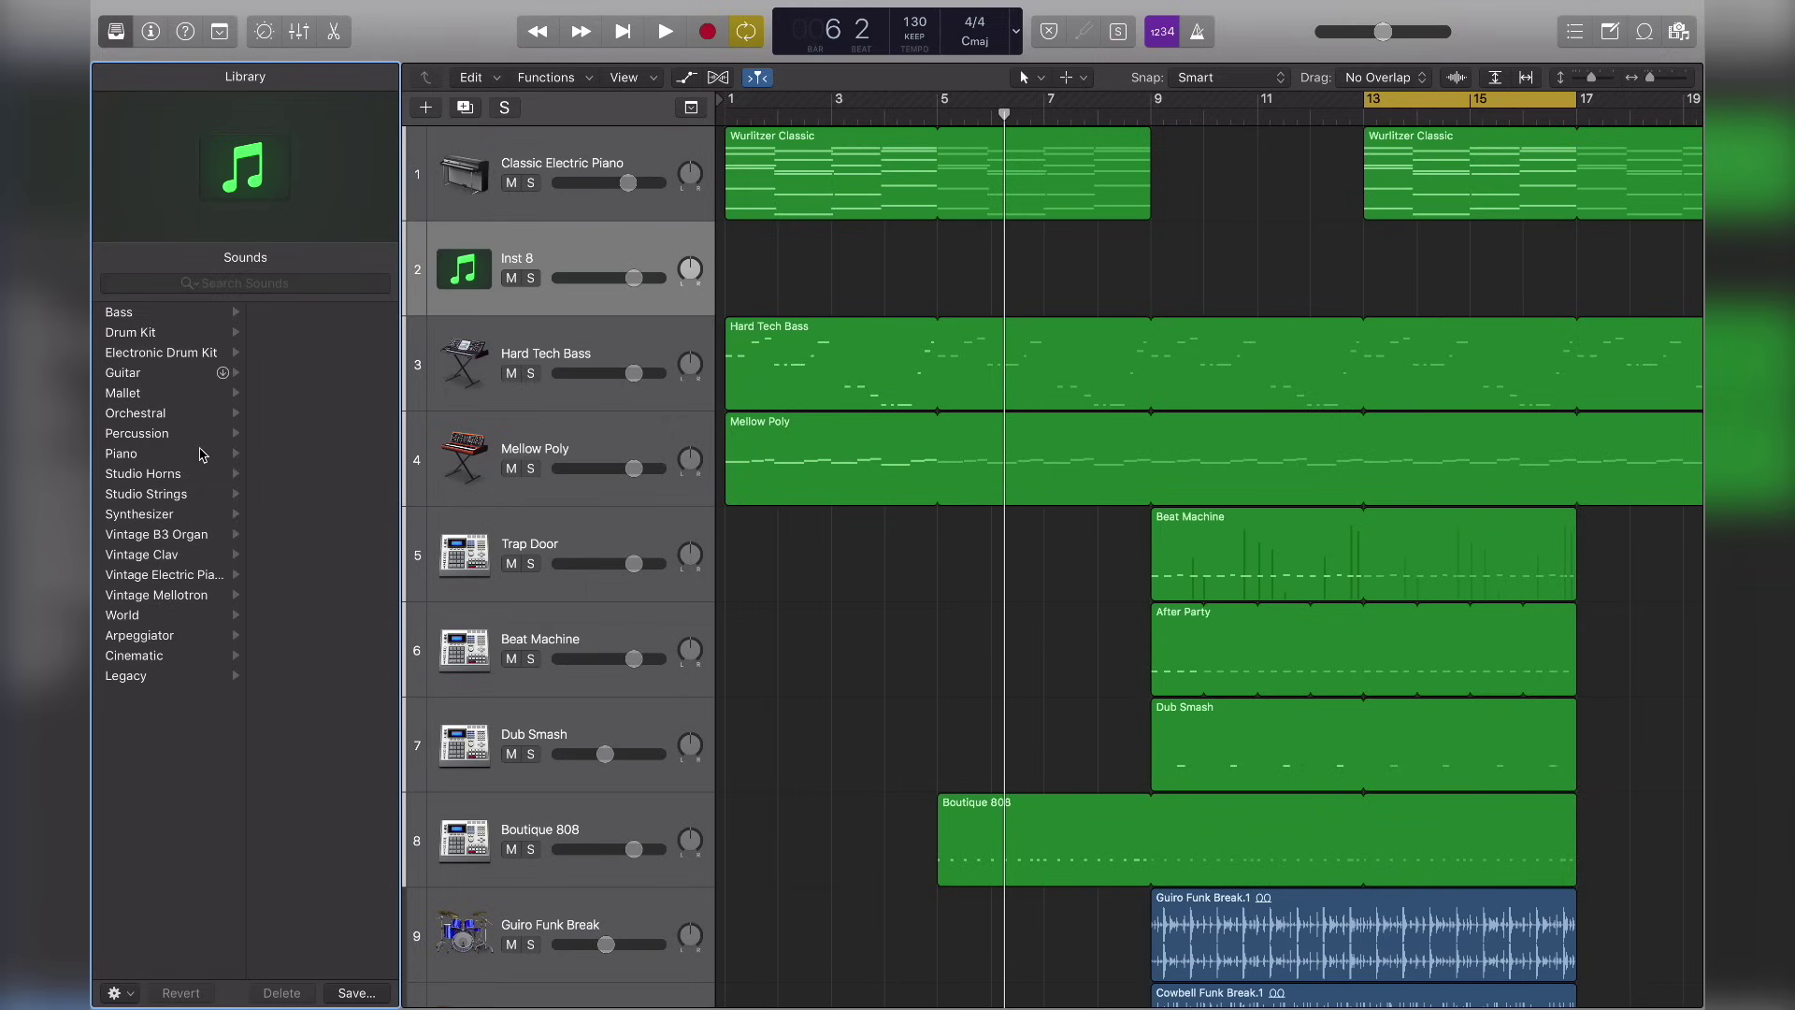
pyautogui.click(161, 519)
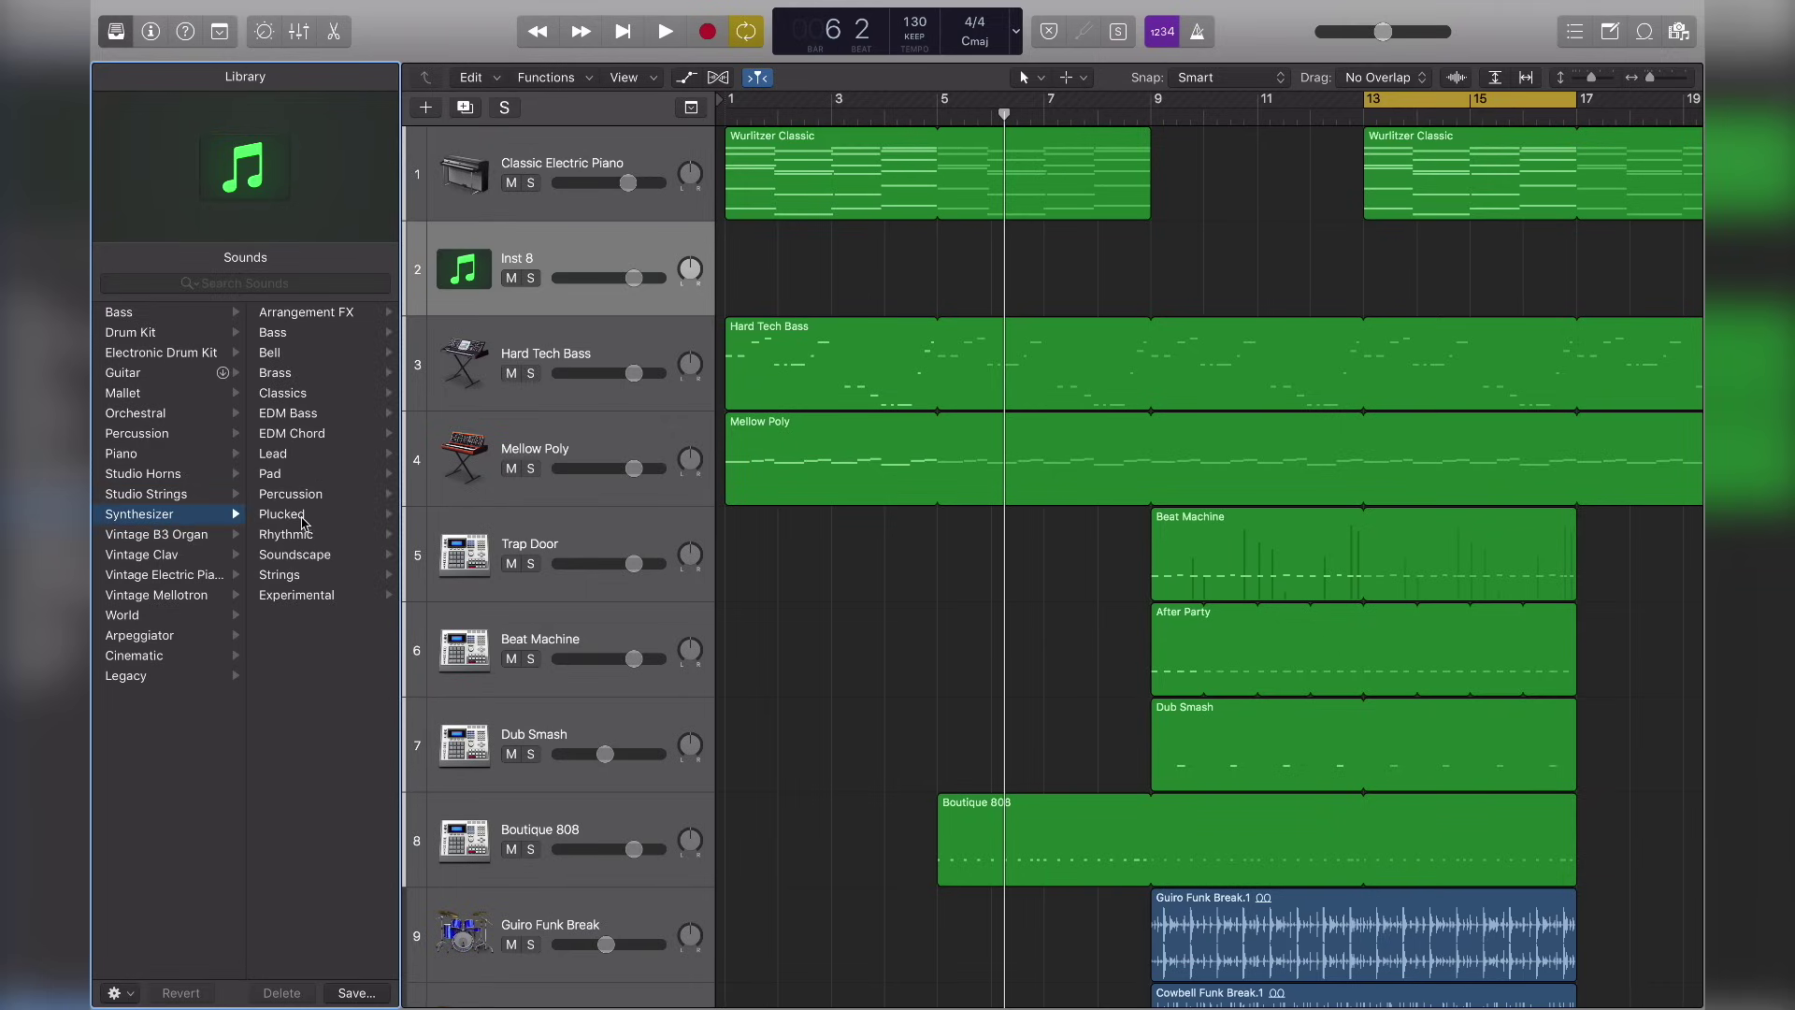
pyautogui.click(301, 535)
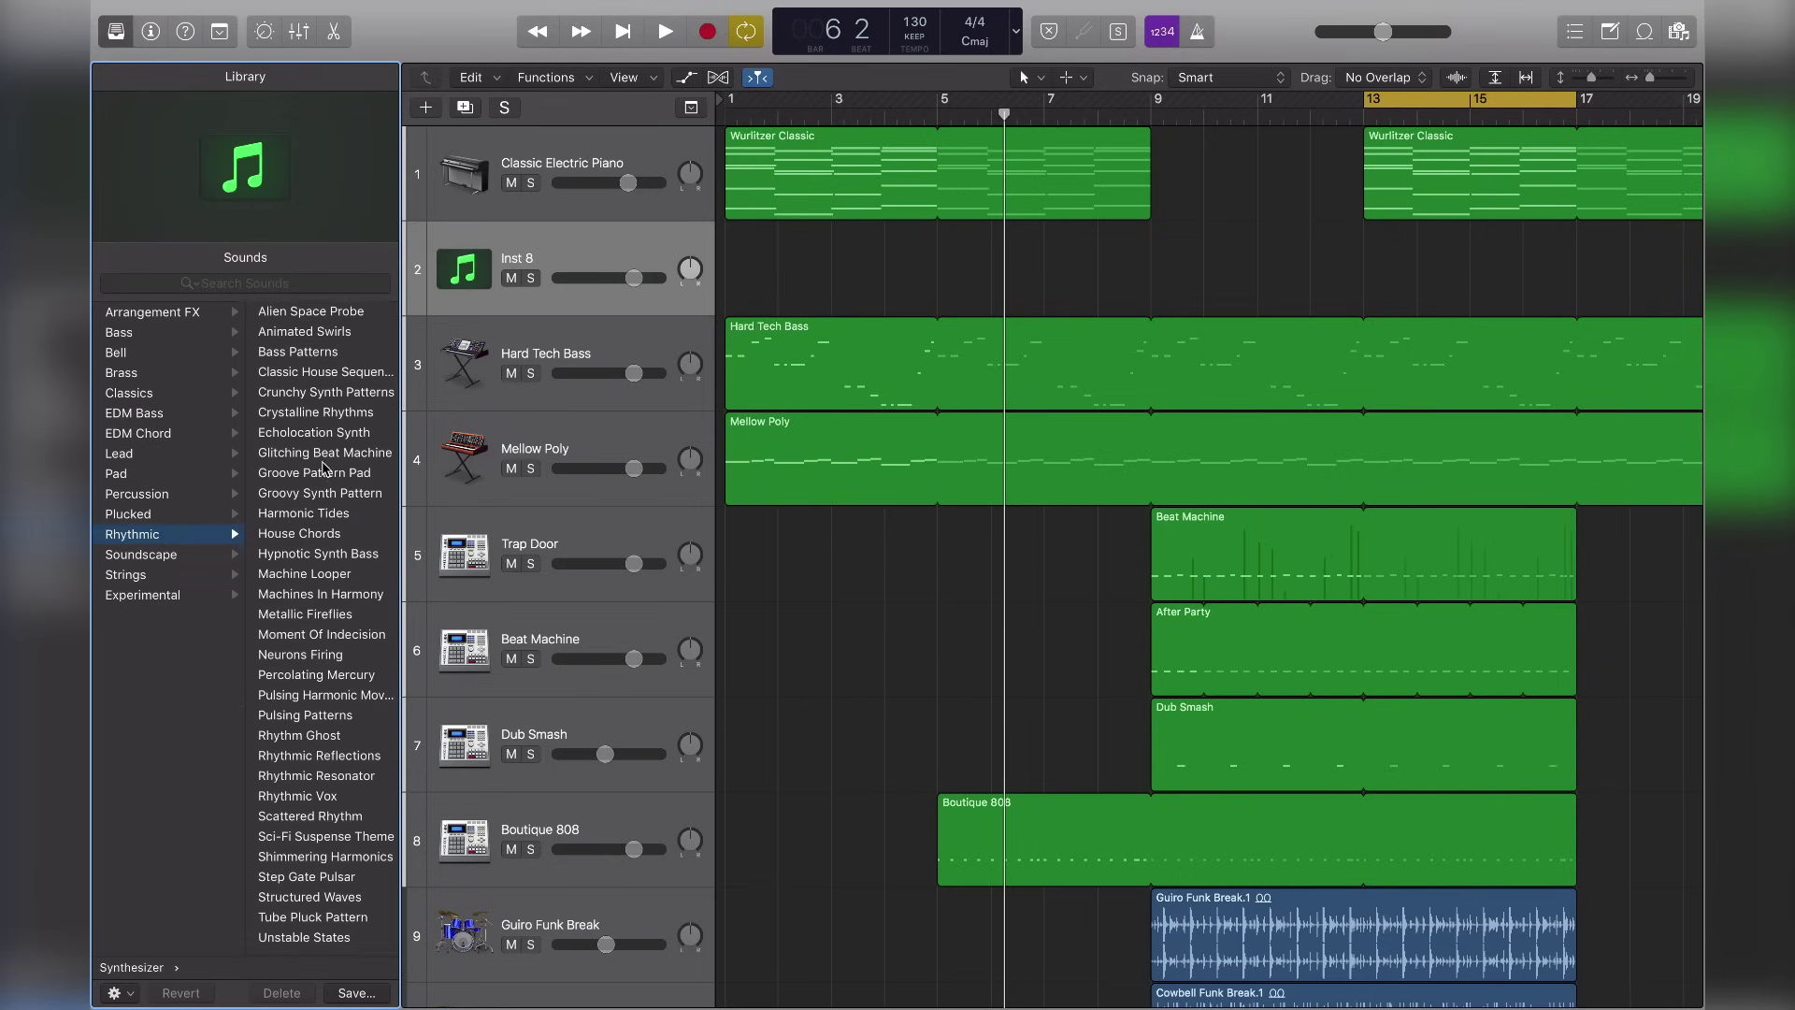
pyautogui.click(320, 539)
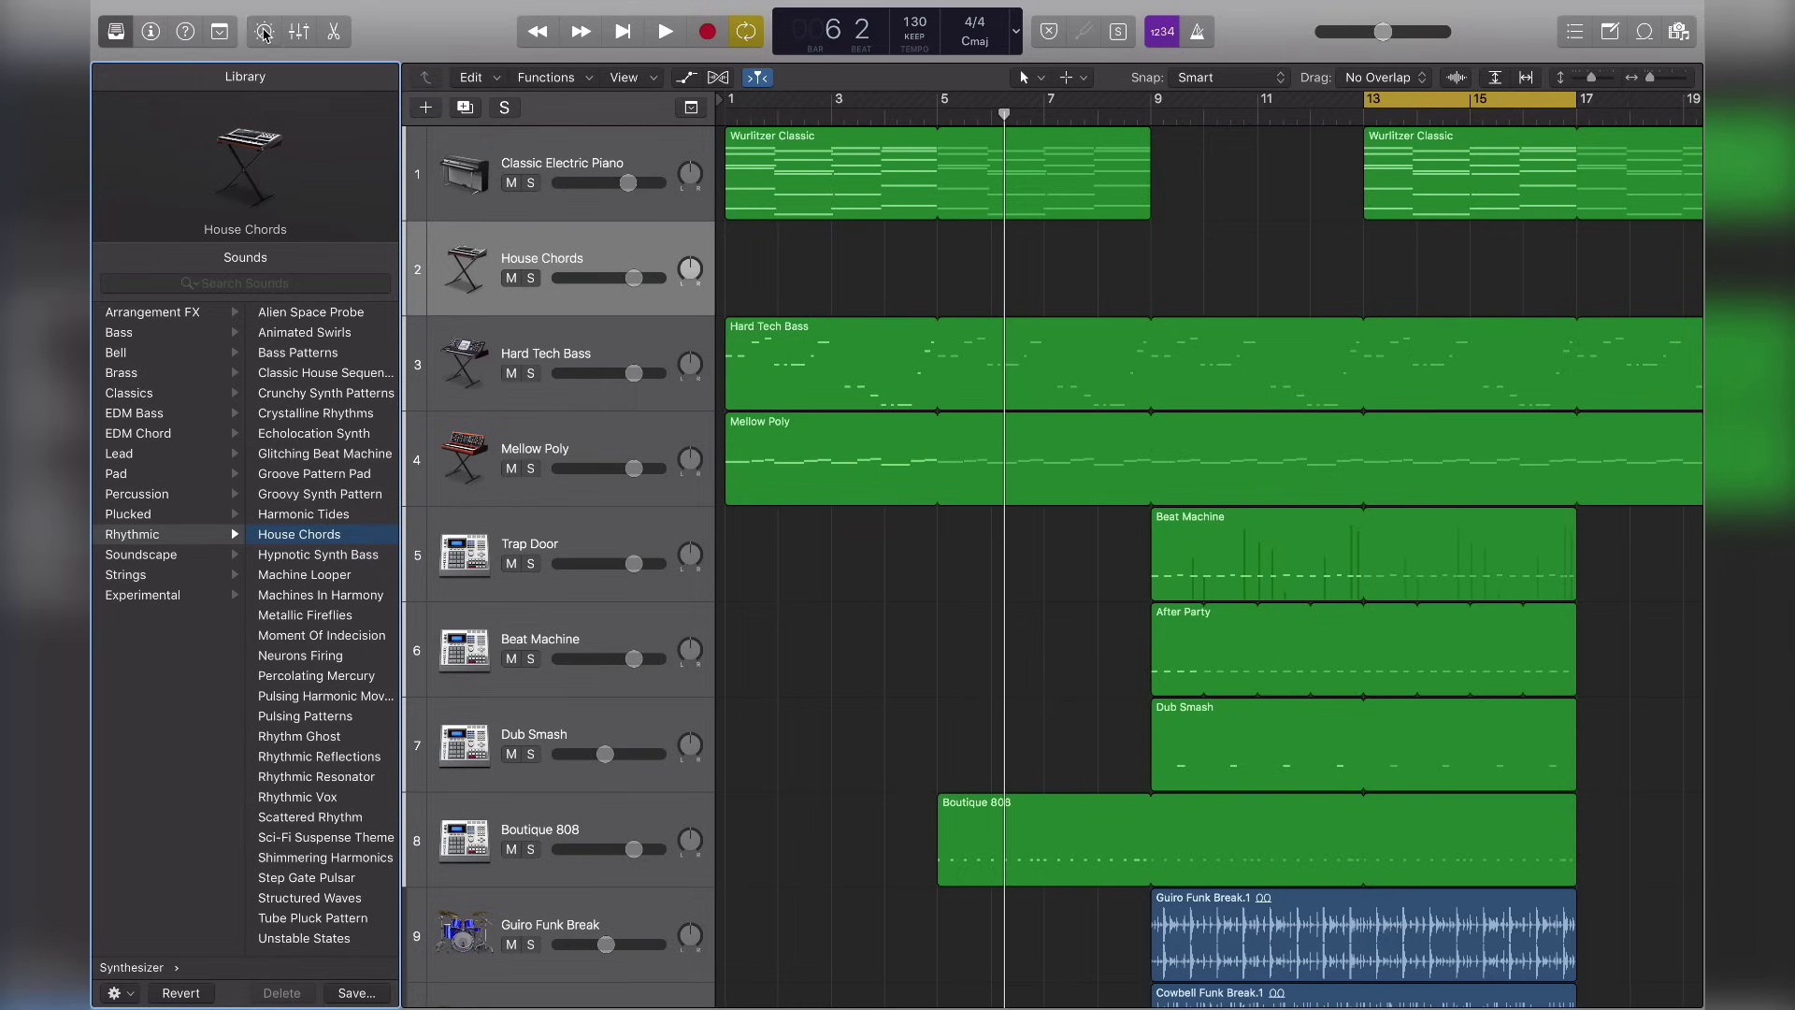
pyautogui.click(265, 33)
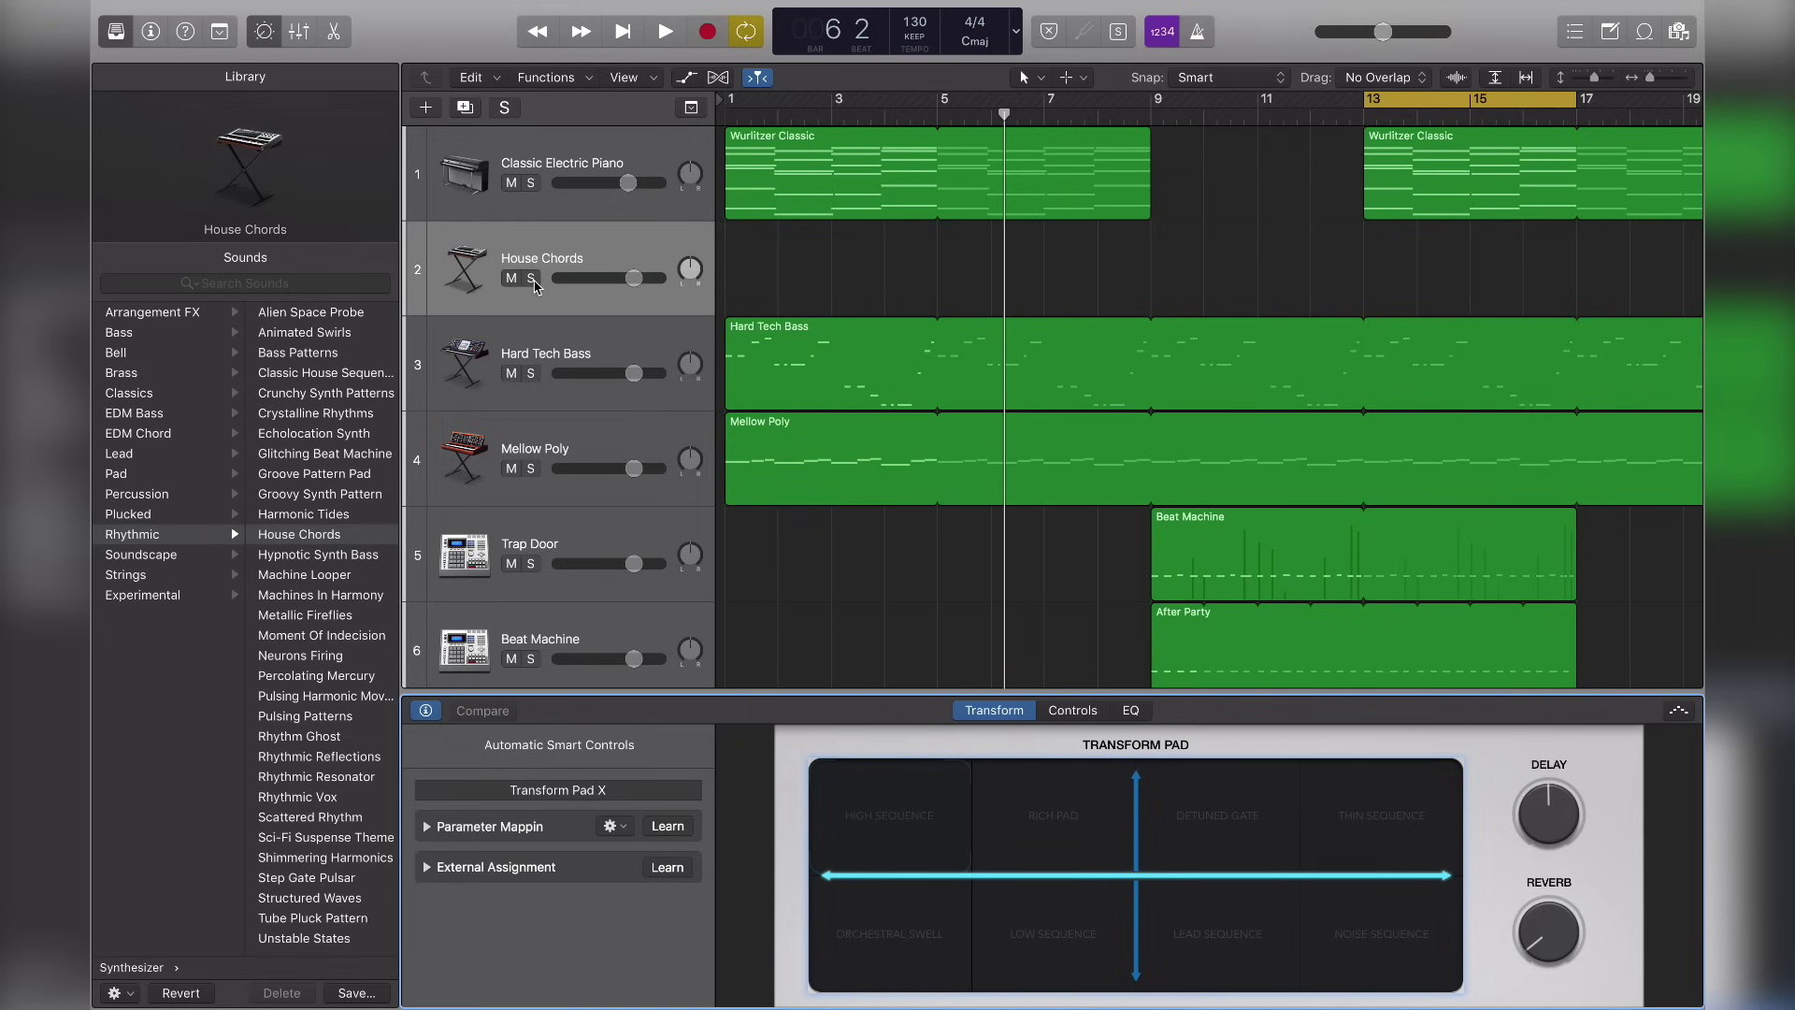
pyautogui.click(531, 279)
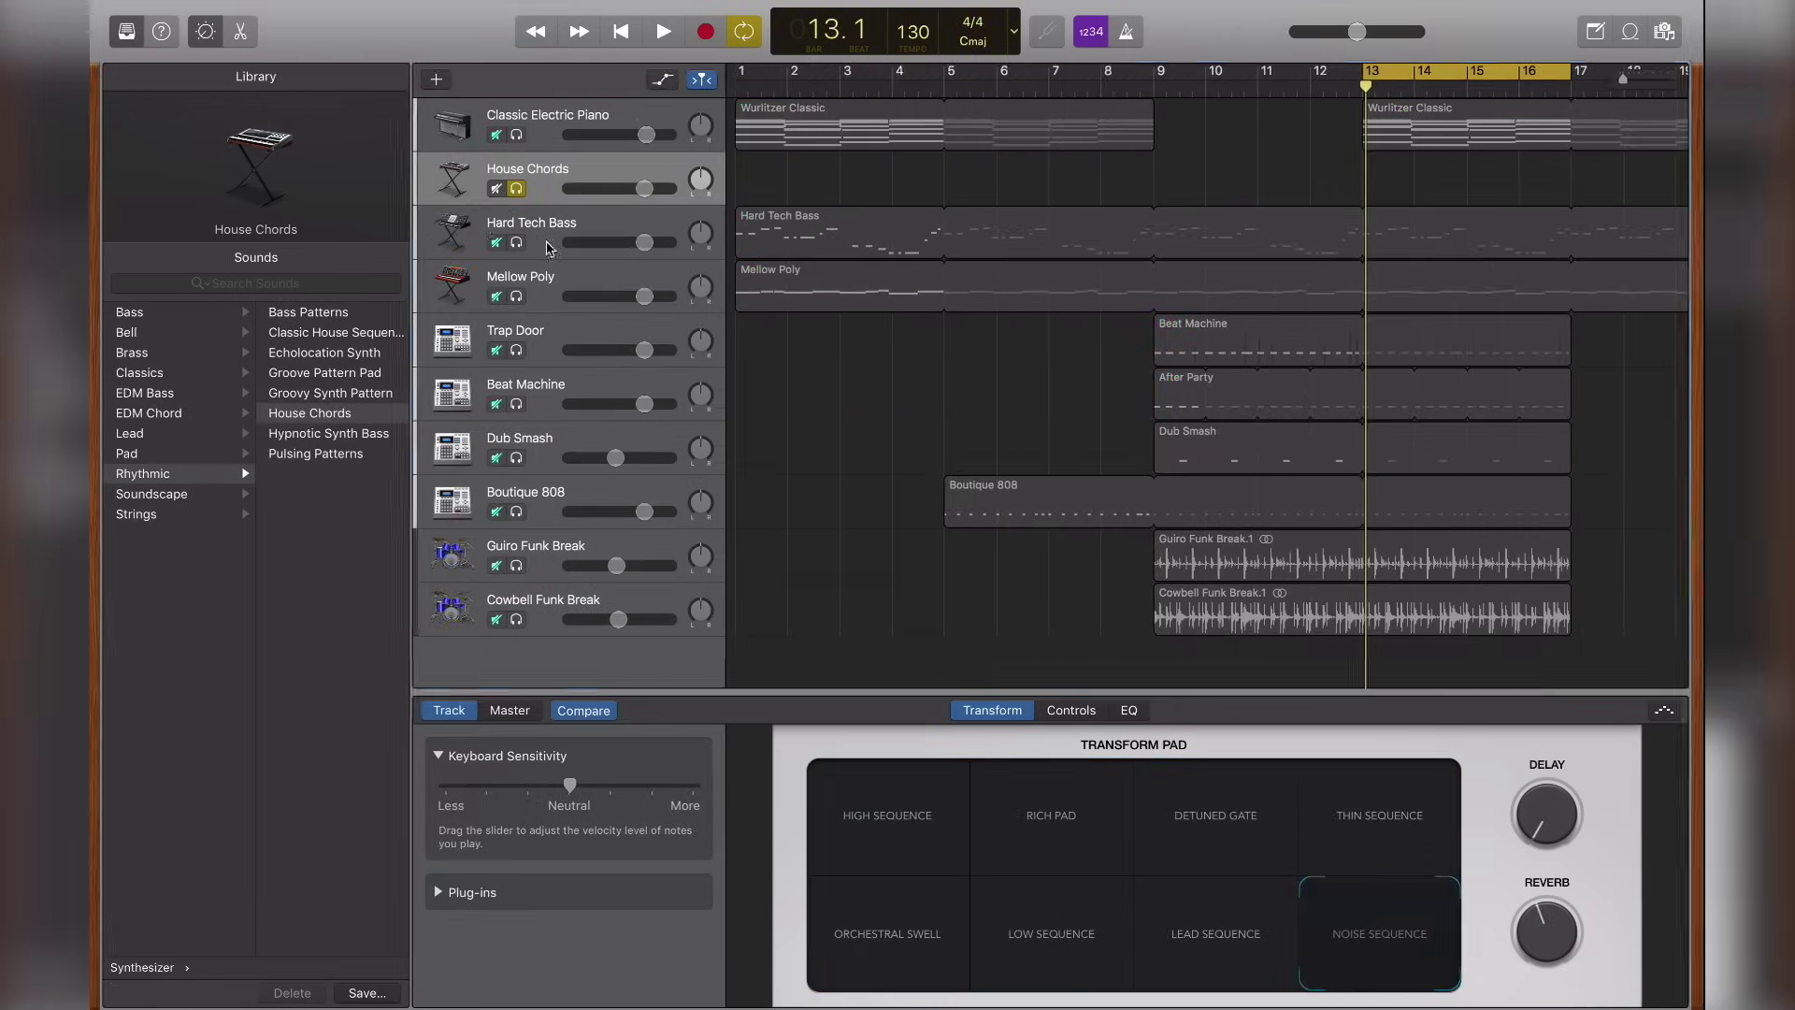
# - Turn off solo on the GarageBand House Chords track
pyautogui.click(518, 189)
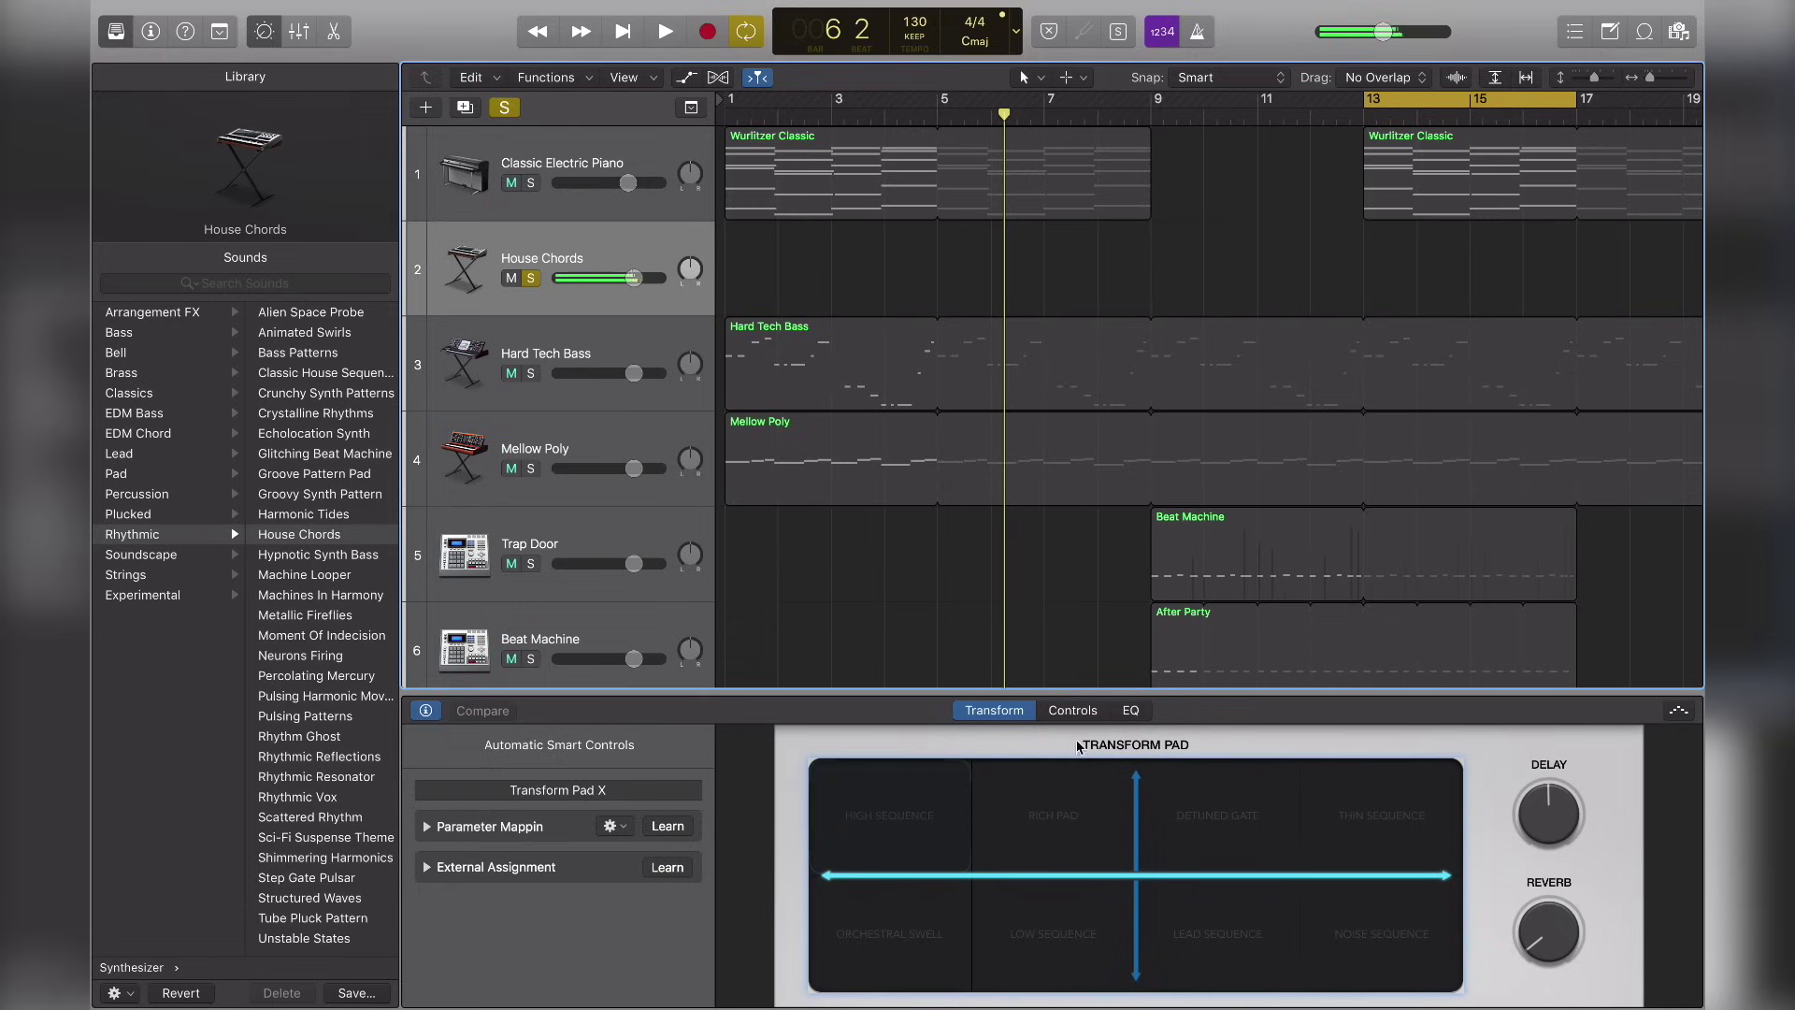
# - Sweep the House Chords Transform Pad puck across the pad, then hide the sound library with Y
pyautogui.moveTo(1103, 839); pyautogui.dragTo(1436, 944)
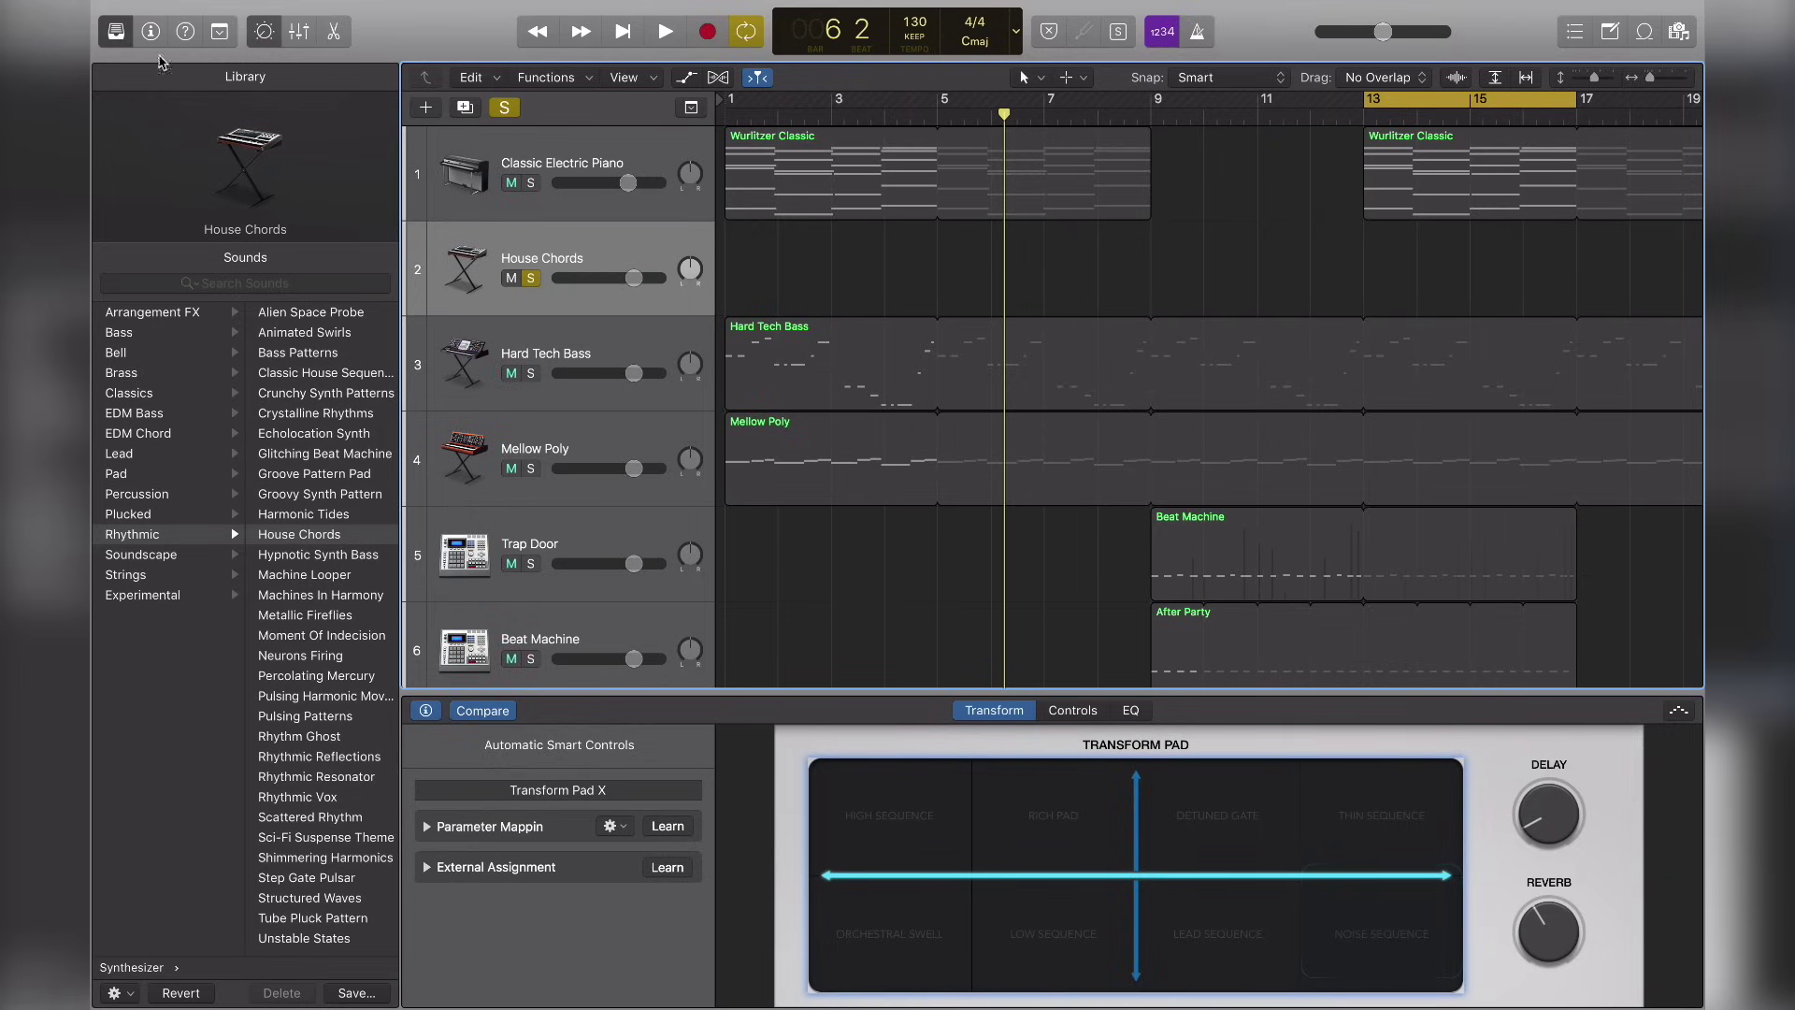
pyautogui.press('y')
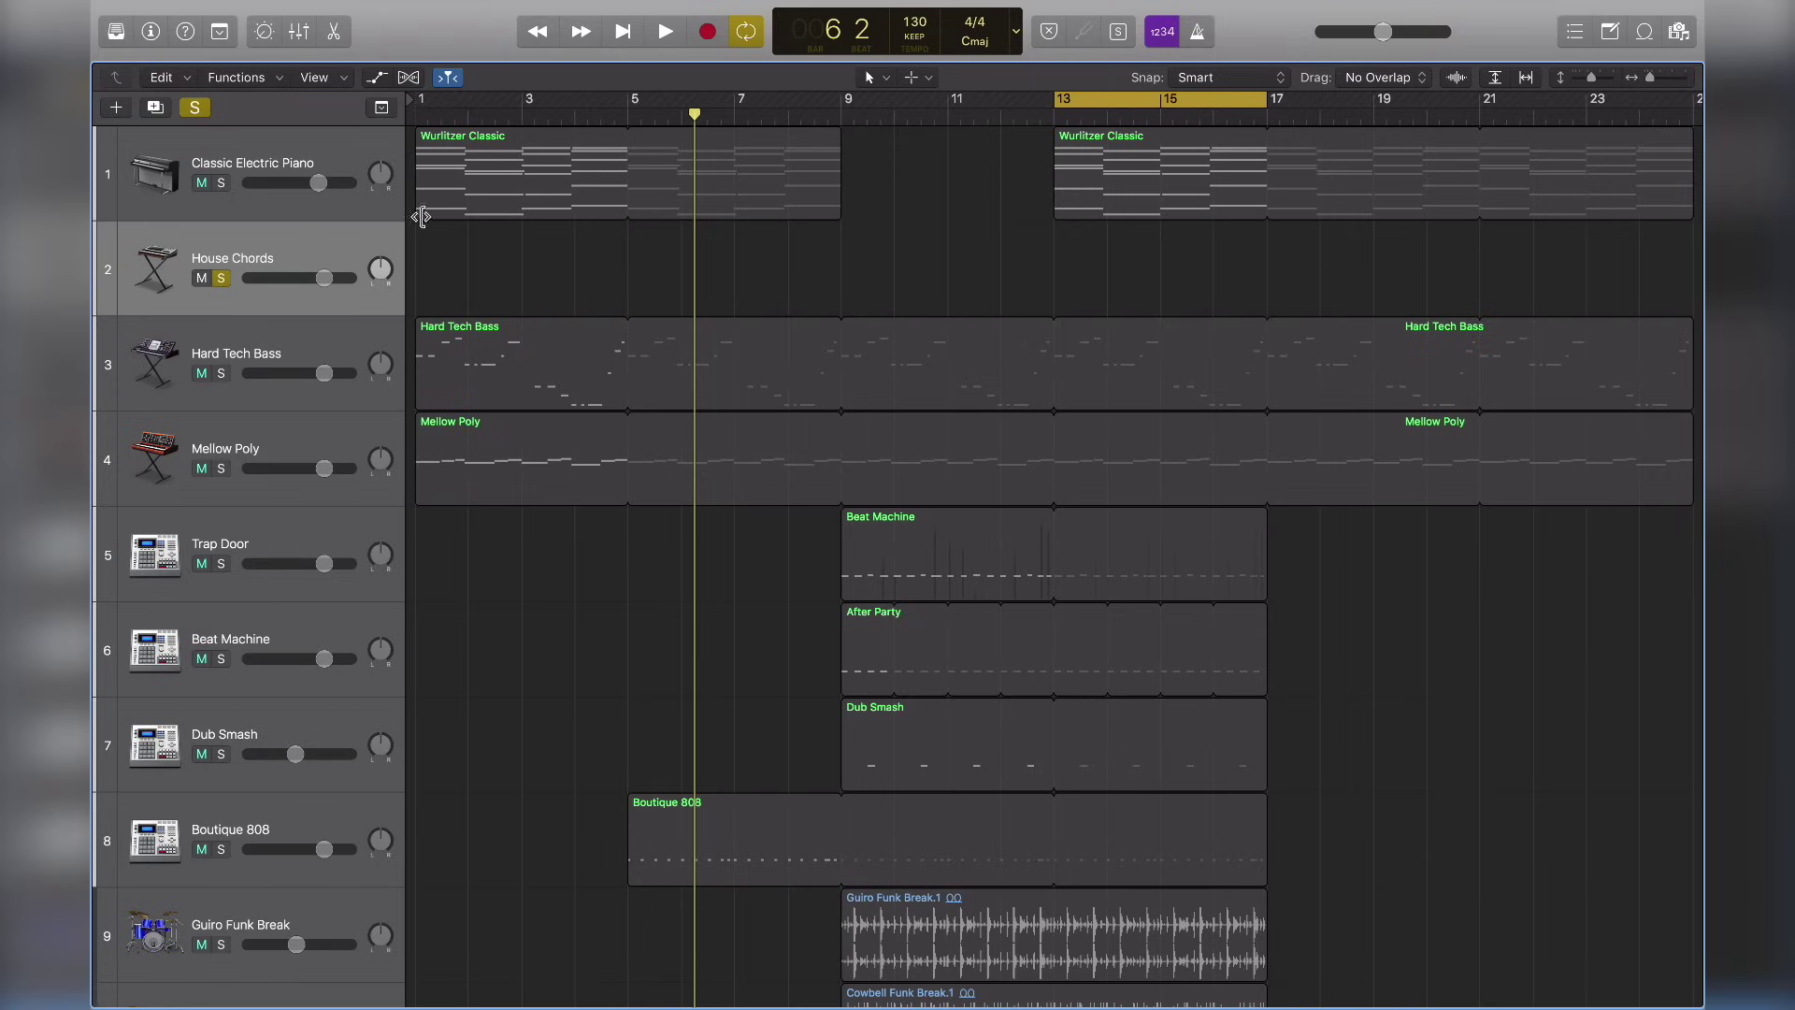
# - Show the track inspector and open the House Chords Alchemy synth window
pyautogui.click(151, 31)
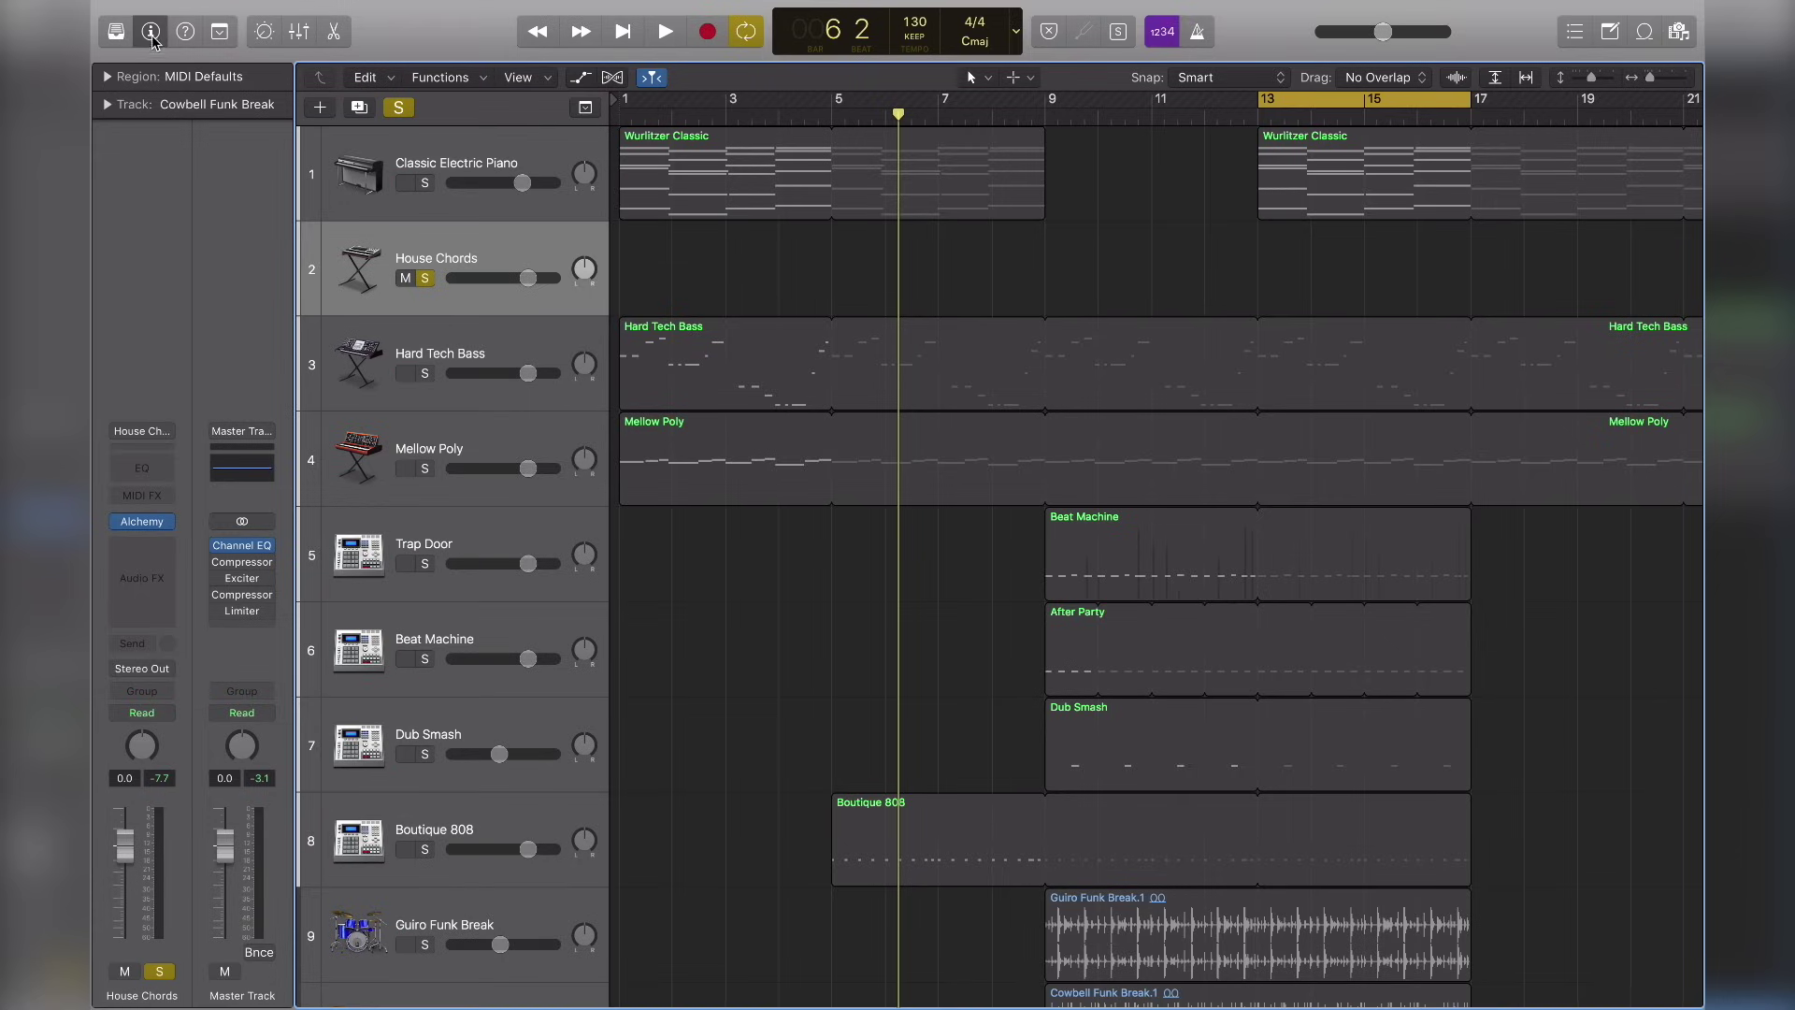
pyautogui.moveTo(142, 524)
pyautogui.press('v')
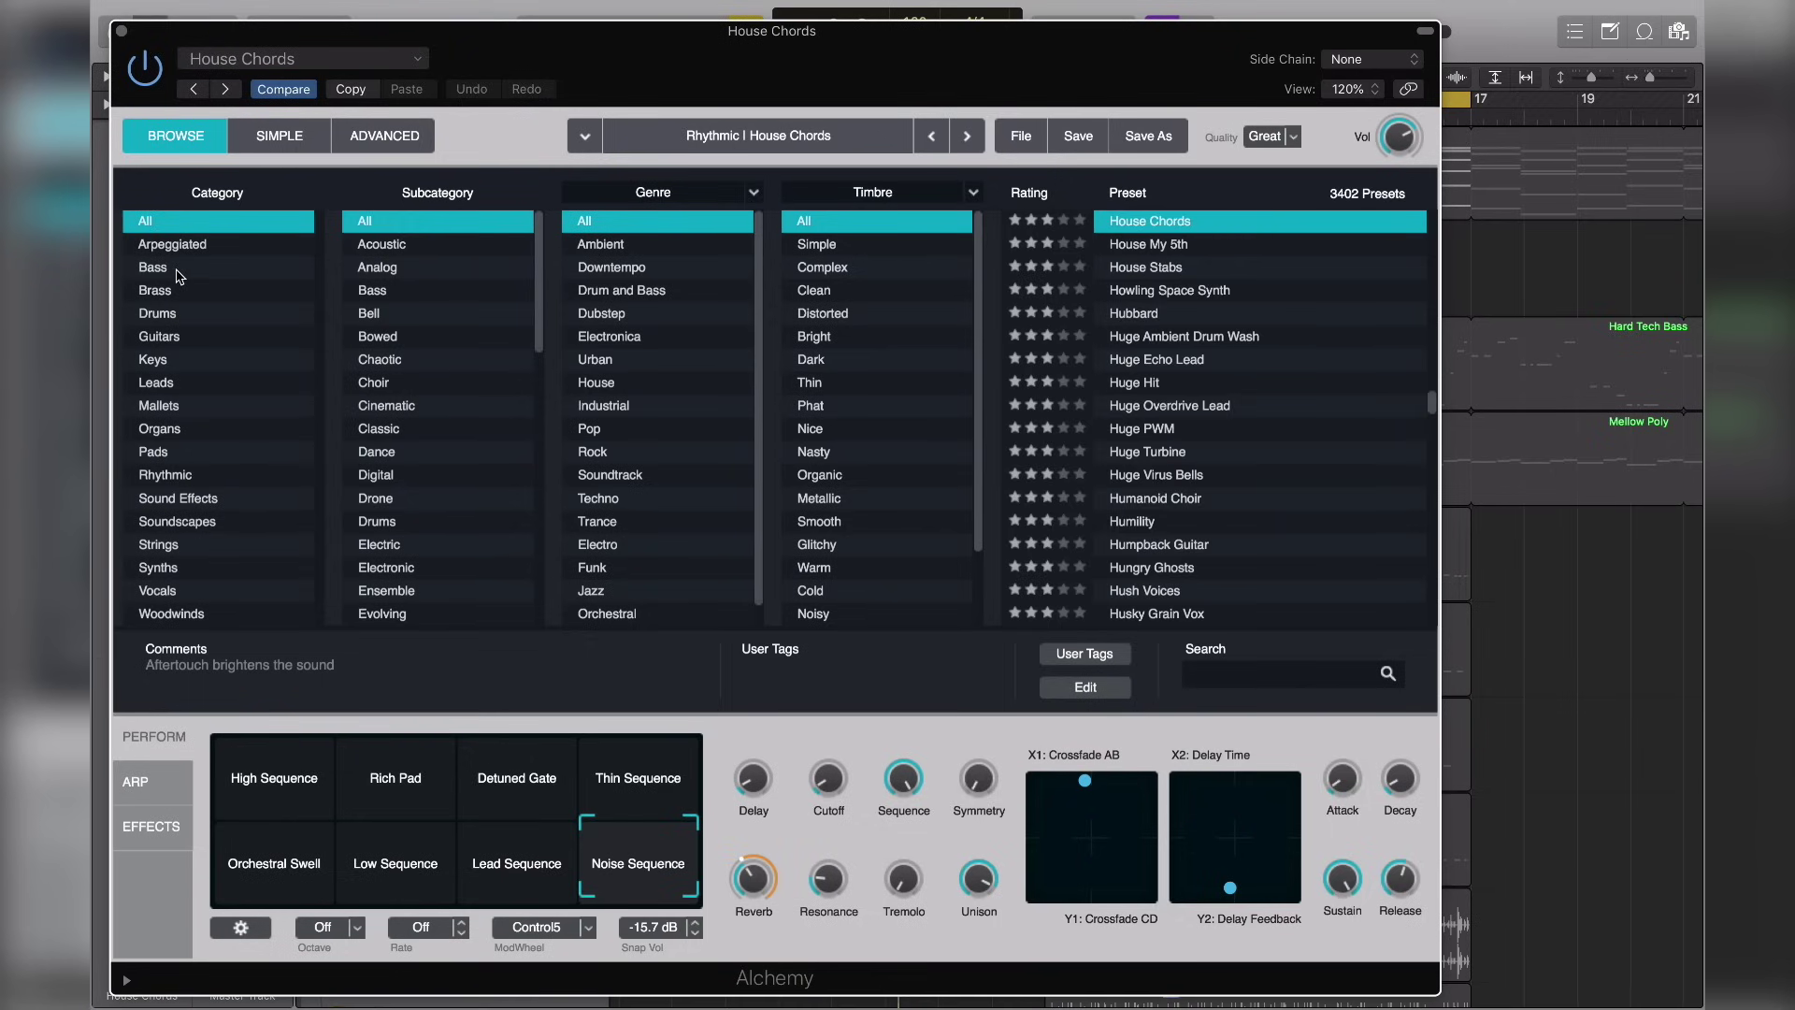
# - Browse Alchemy's preset category lists, filter to the Urban genre, then reset the genre to All
pyautogui.scroll(-10, 460, 448)
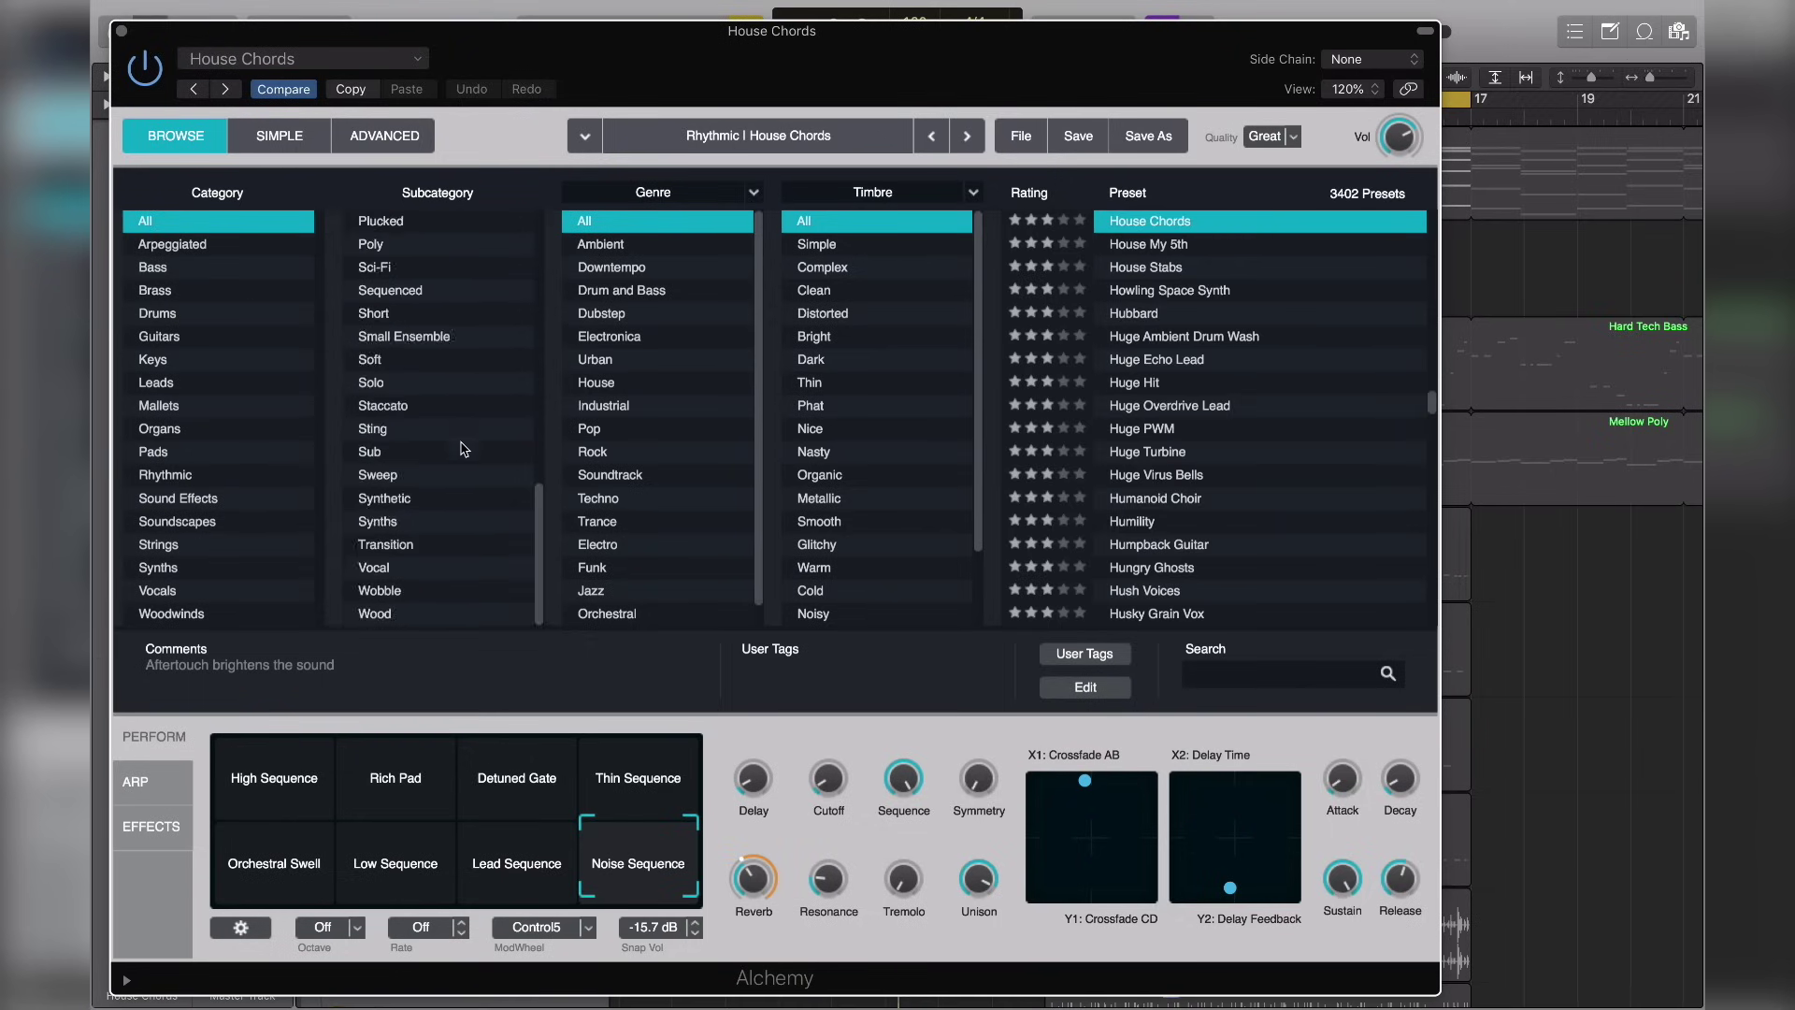
pyautogui.scroll(10, 464, 343)
pyautogui.scroll(-3, 655, 383)
pyautogui.scroll(3, 673, 382)
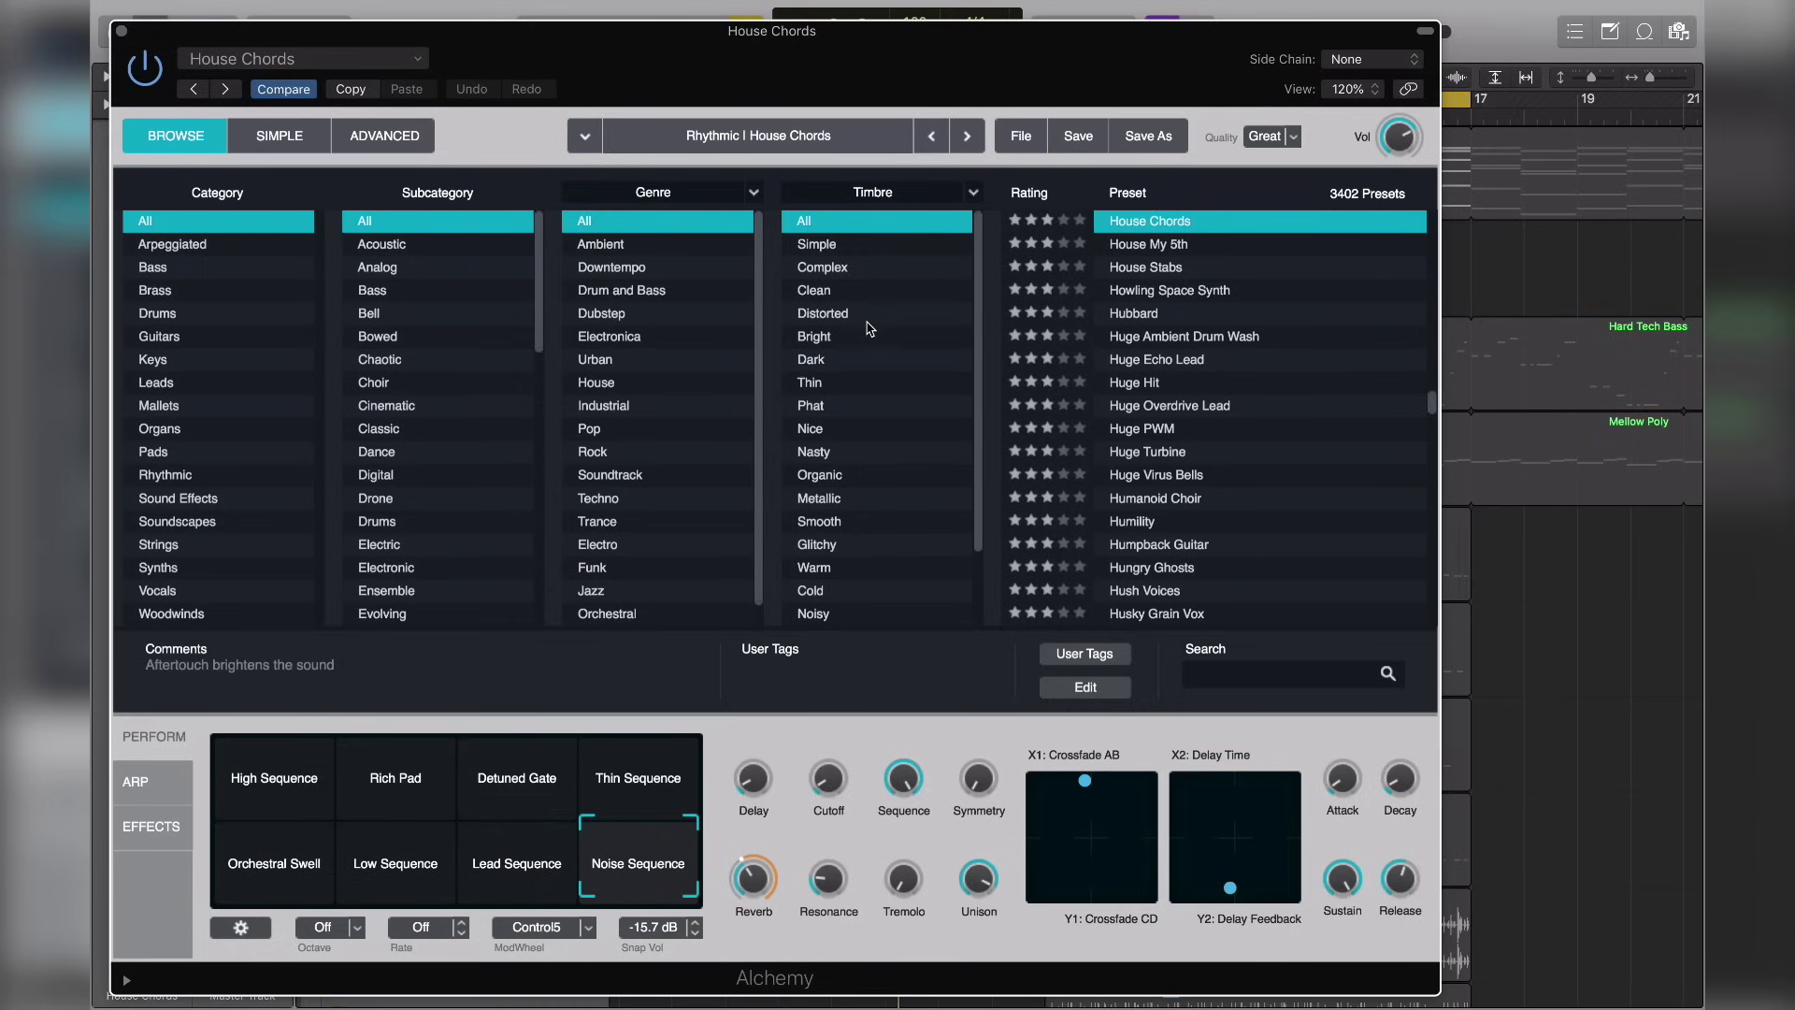
pyautogui.scroll(-4, 875, 327)
pyautogui.scroll(4, 874, 329)
pyautogui.scroll(-4, 884, 359)
pyautogui.click(617, 360)
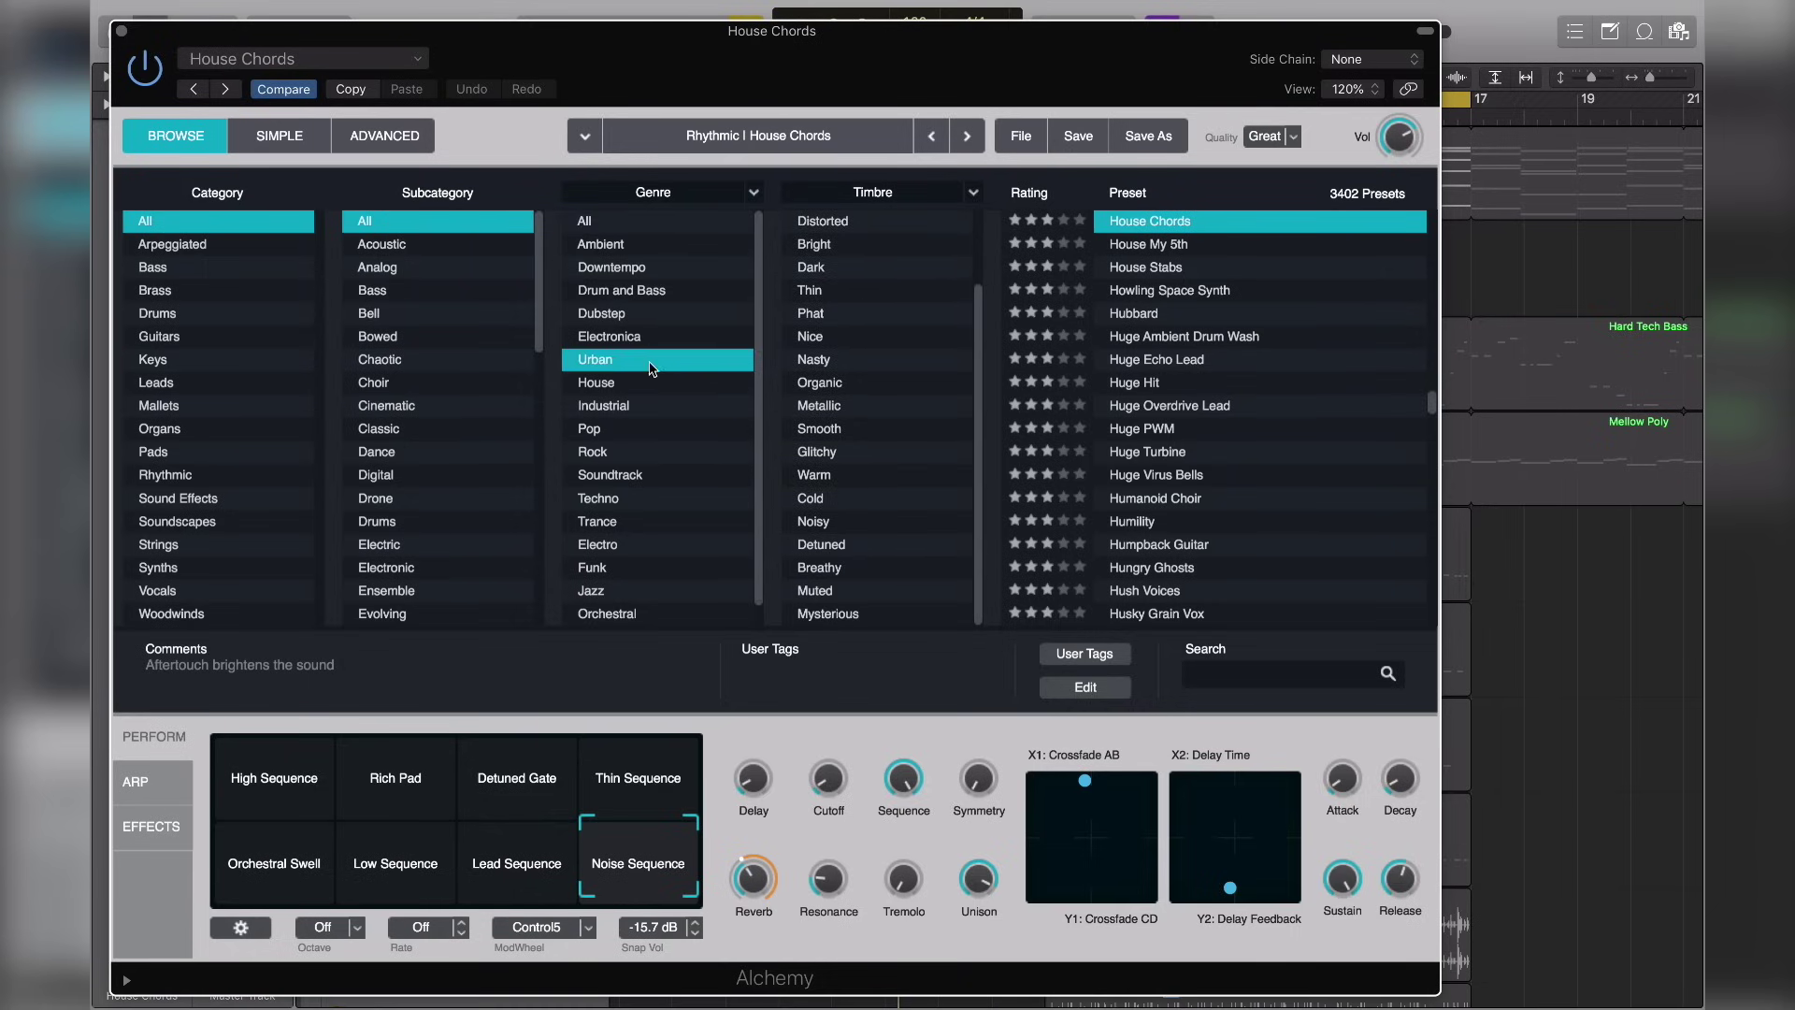
pyautogui.click(655, 221)
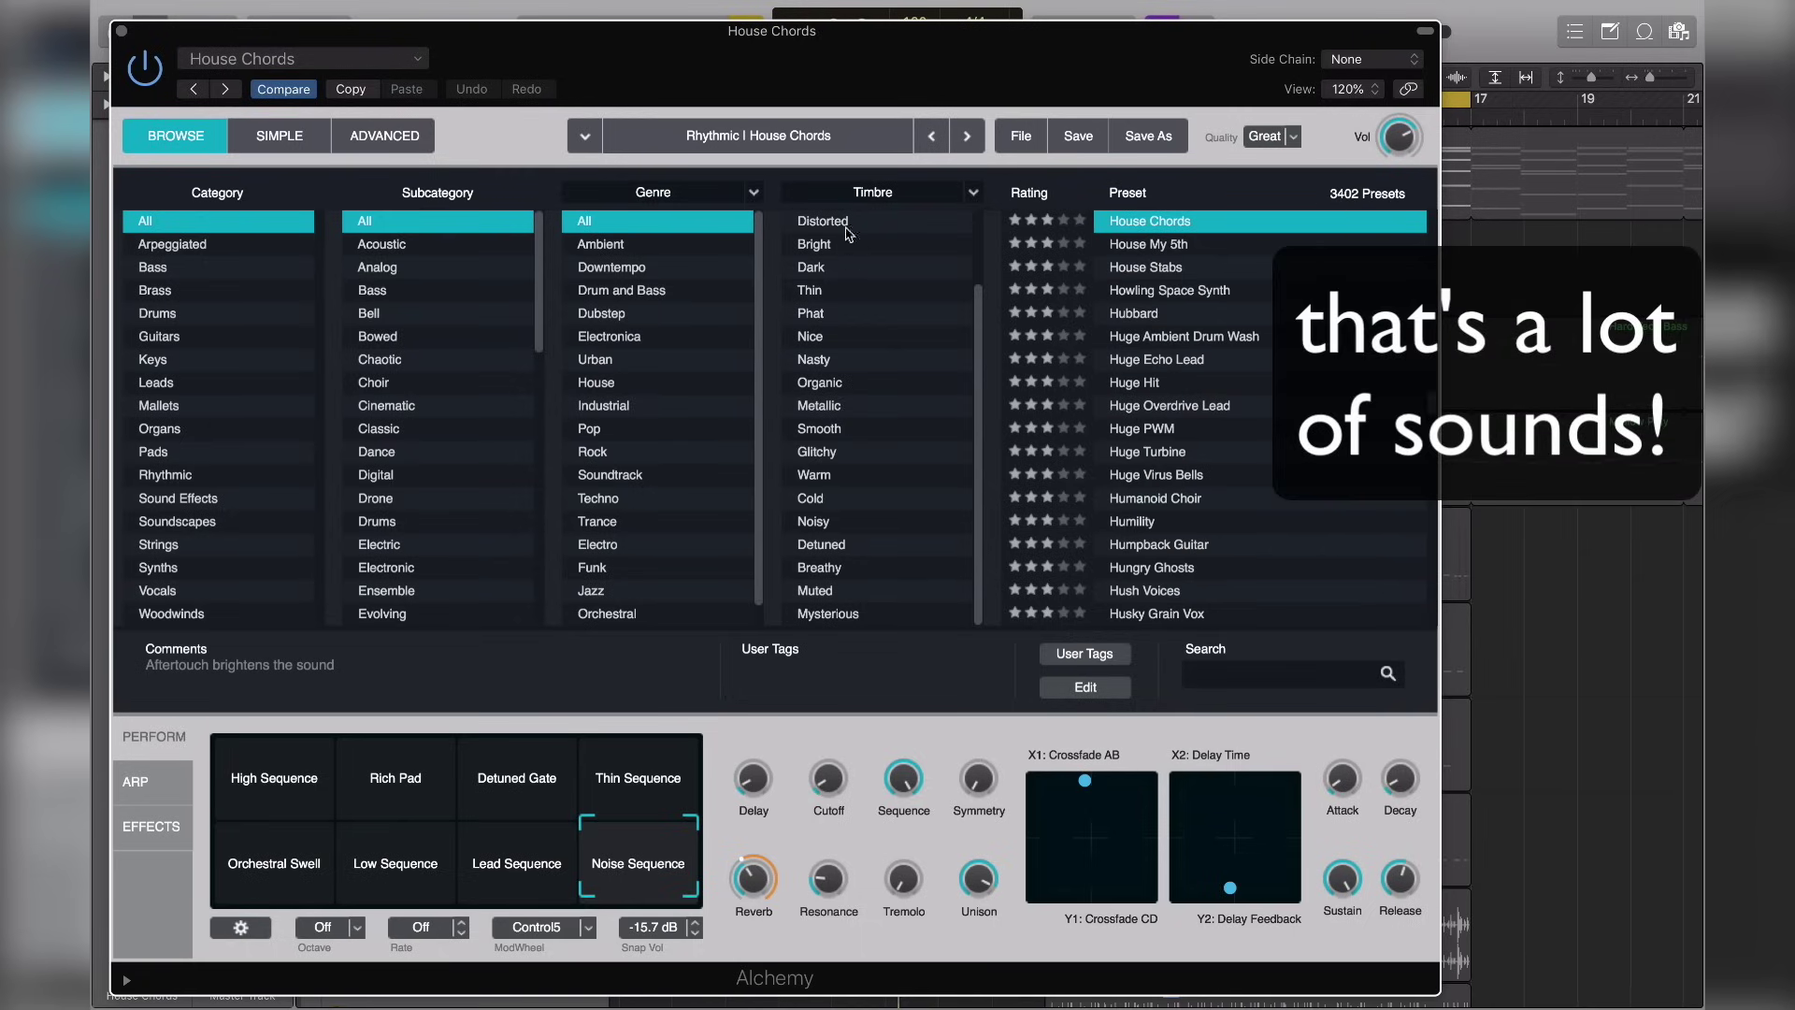
# - Switch Alchemy to its Advanced page and turn down Source B and Source D volume, D to -6.85 dB
pyautogui.click(381, 137)
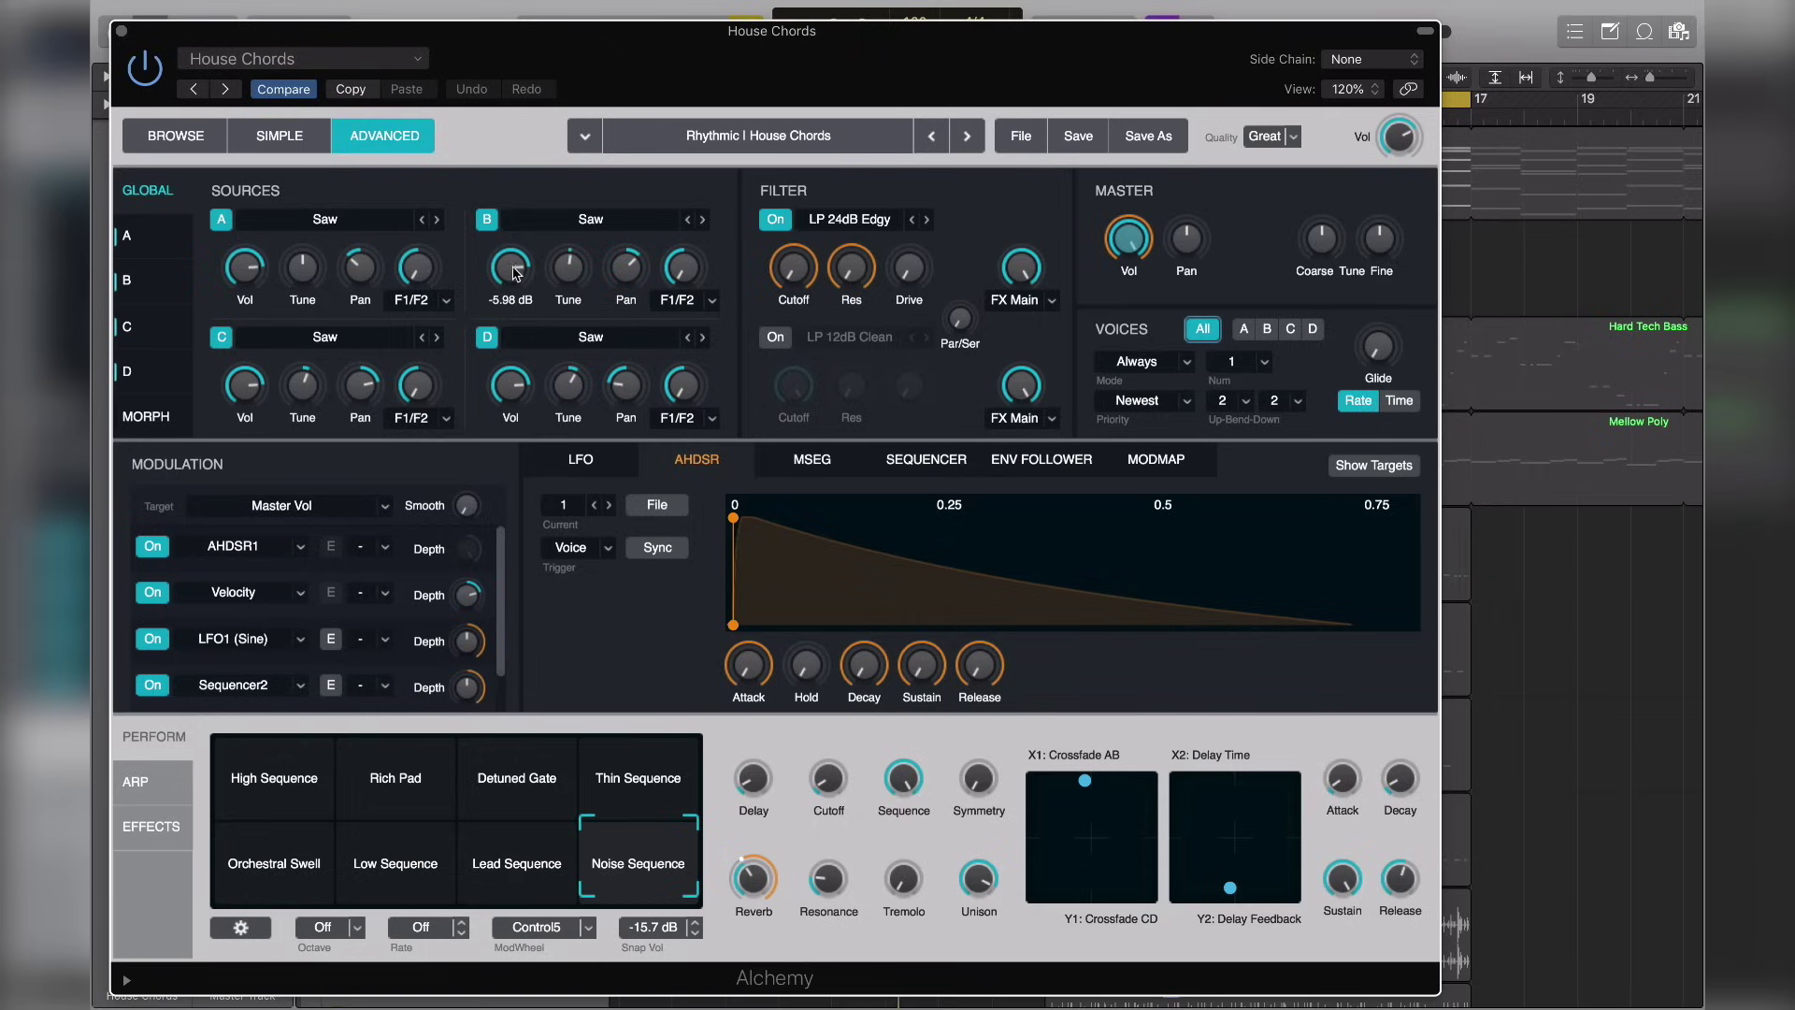
pyautogui.click(510, 278)
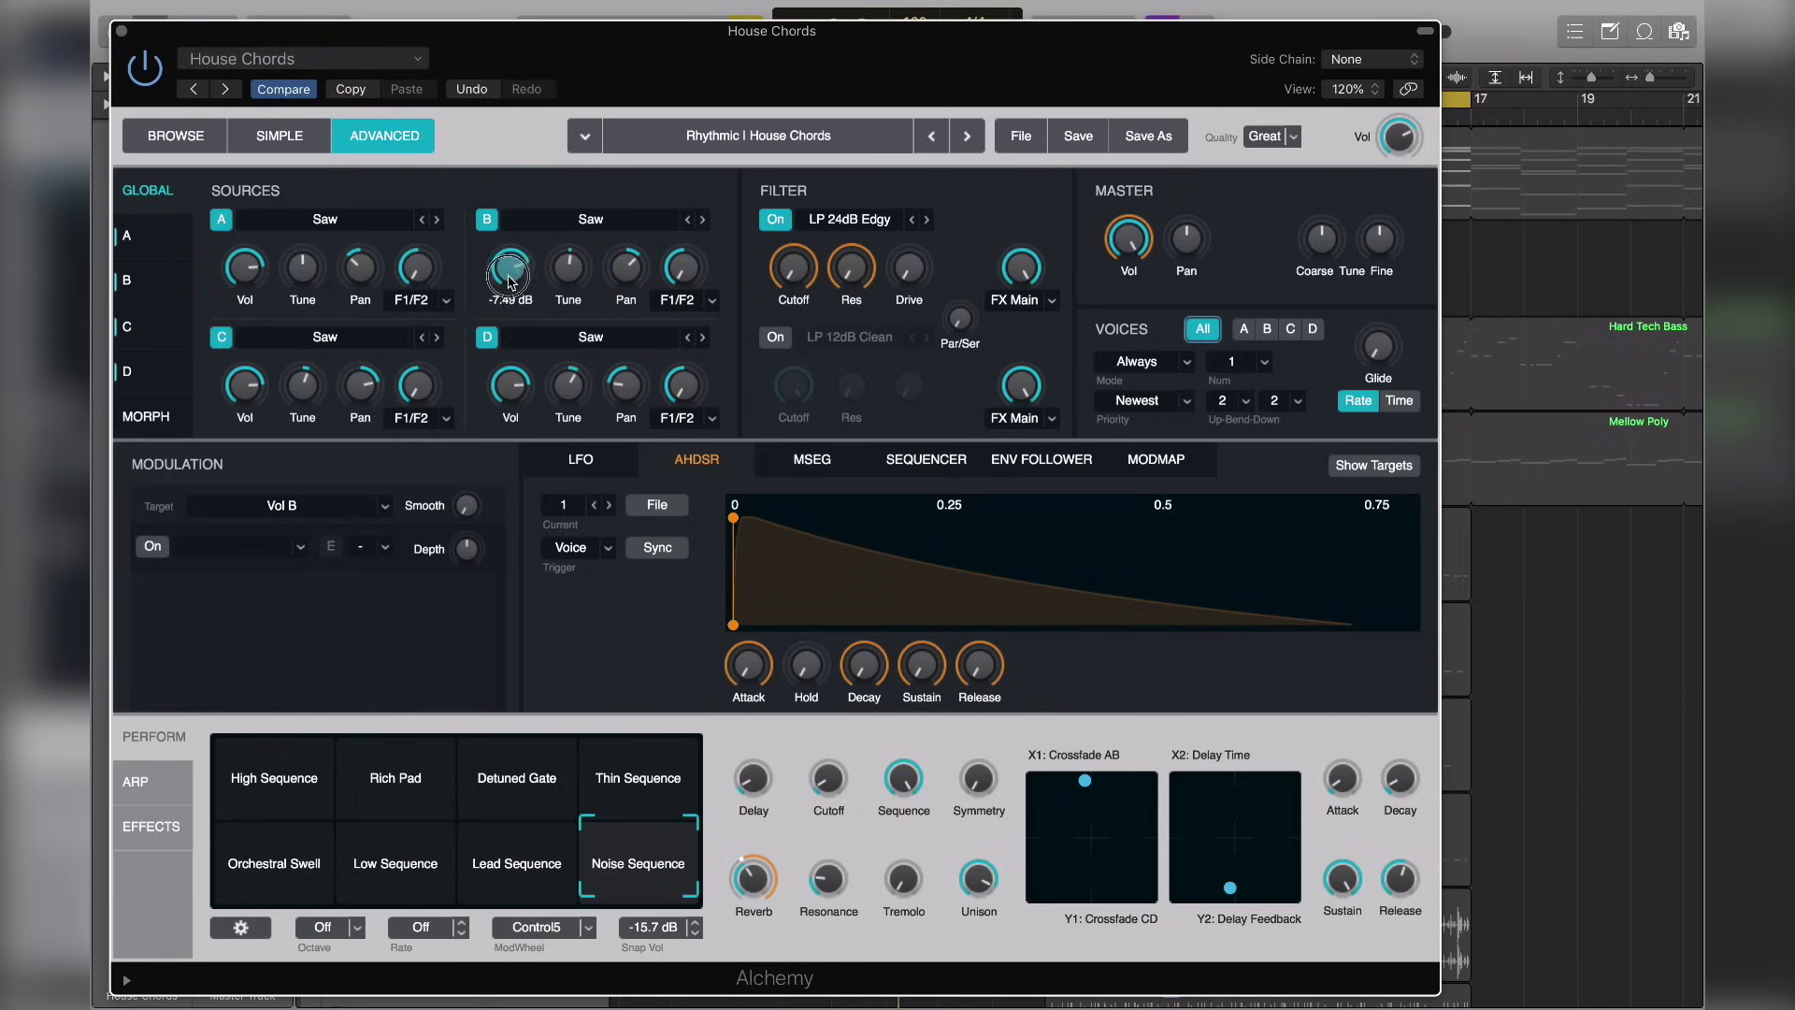
pyautogui.click(517, 397)
pyautogui.moveTo(516, 396)
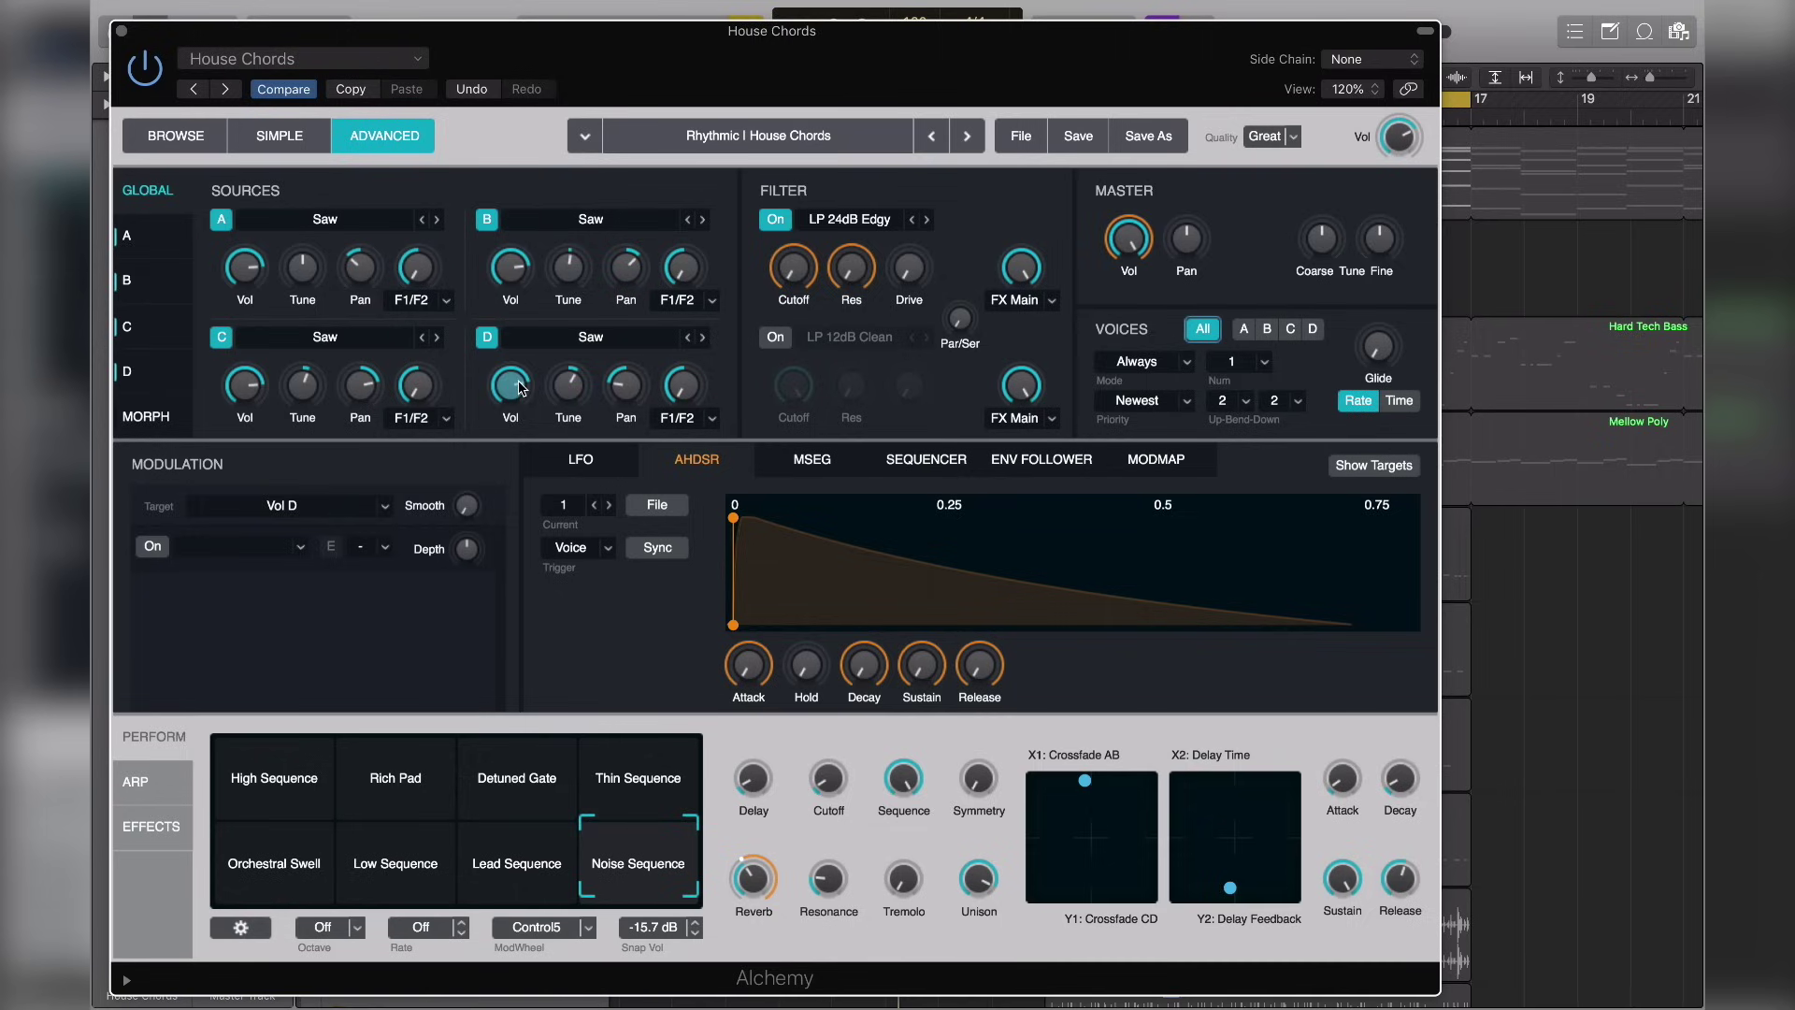
# - Close Alchemy, unsolo and delete the House Chords track, and hide the inspector
pyautogui.click(121, 32)
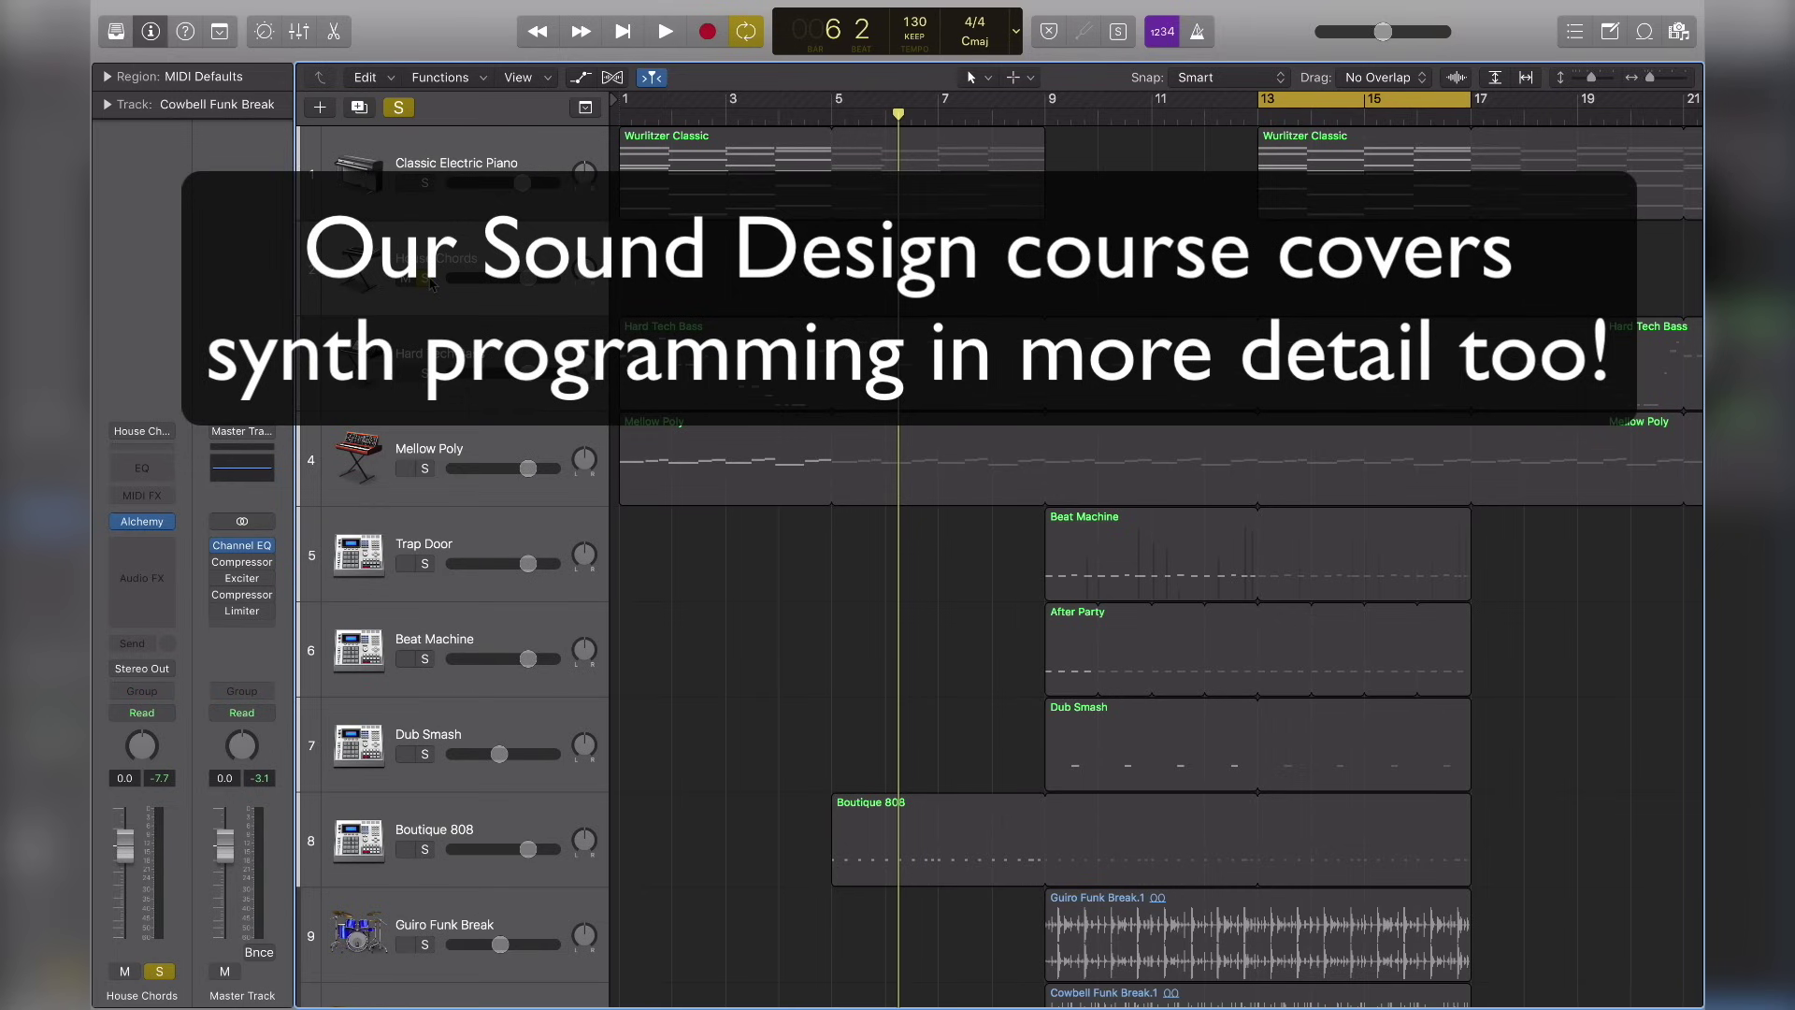
pyautogui.click(426, 279)
pyautogui.press('super+BackSpace')
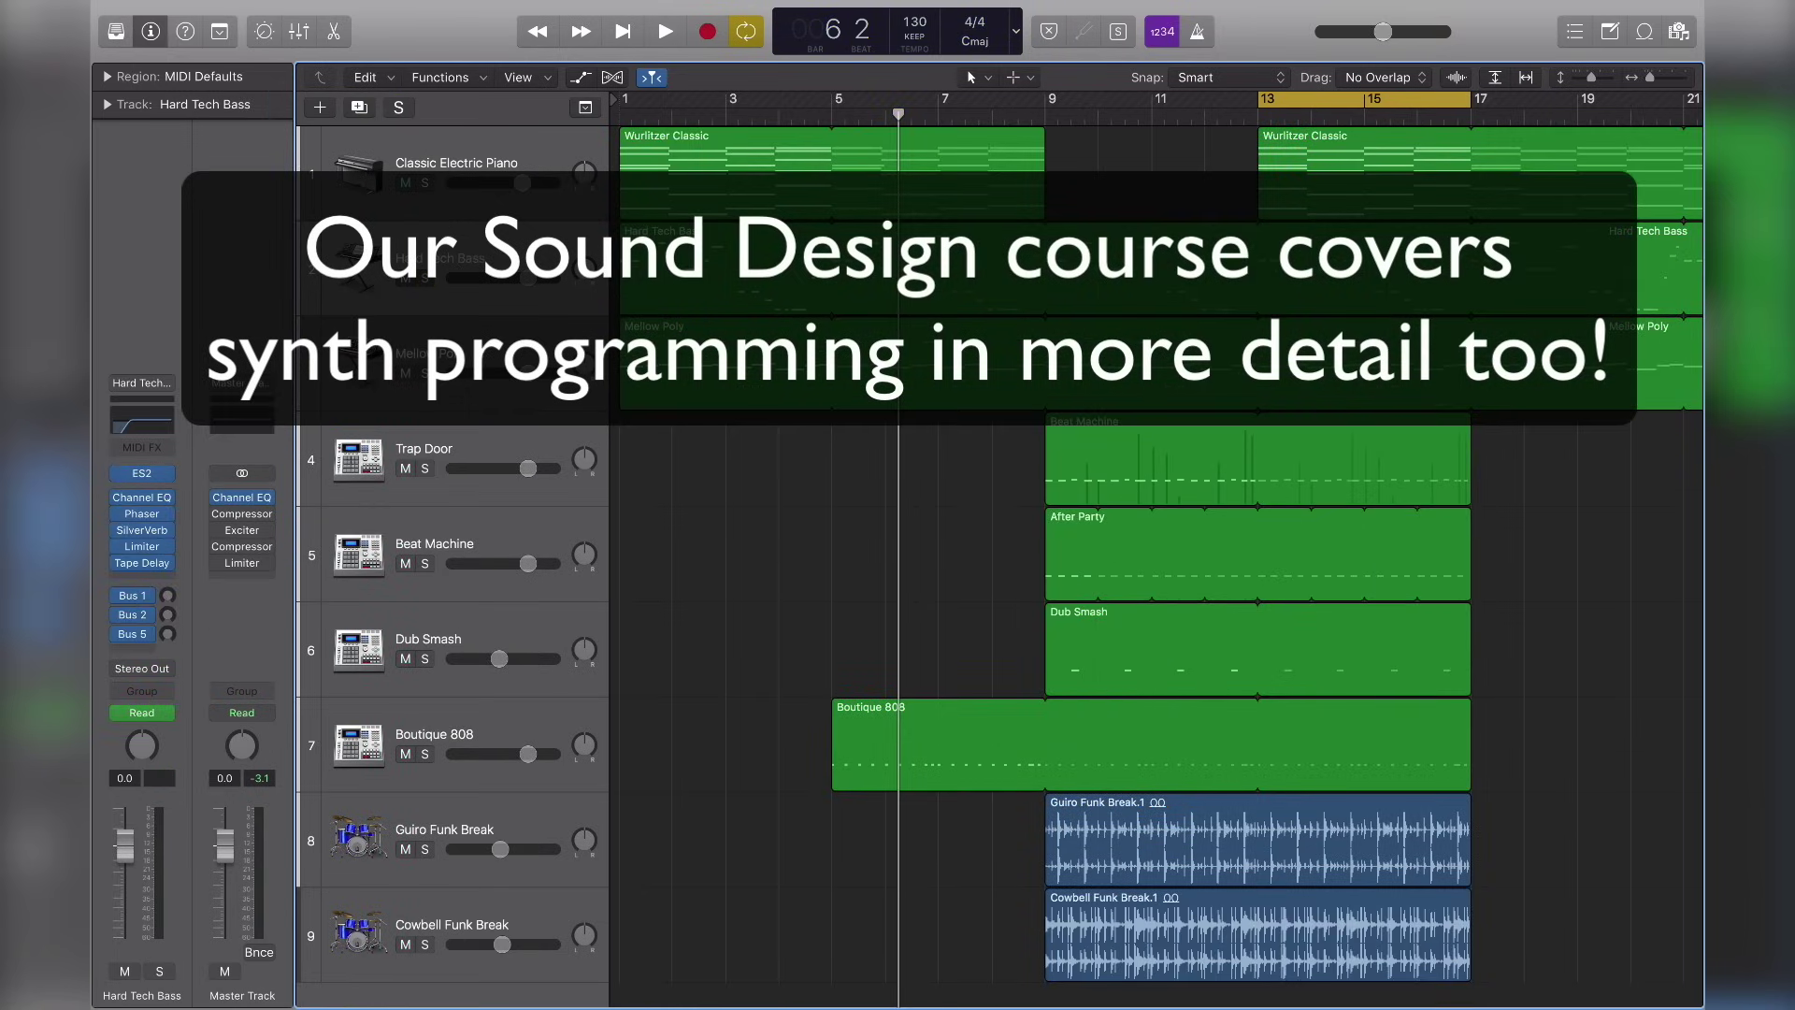
pyautogui.click(155, 32)
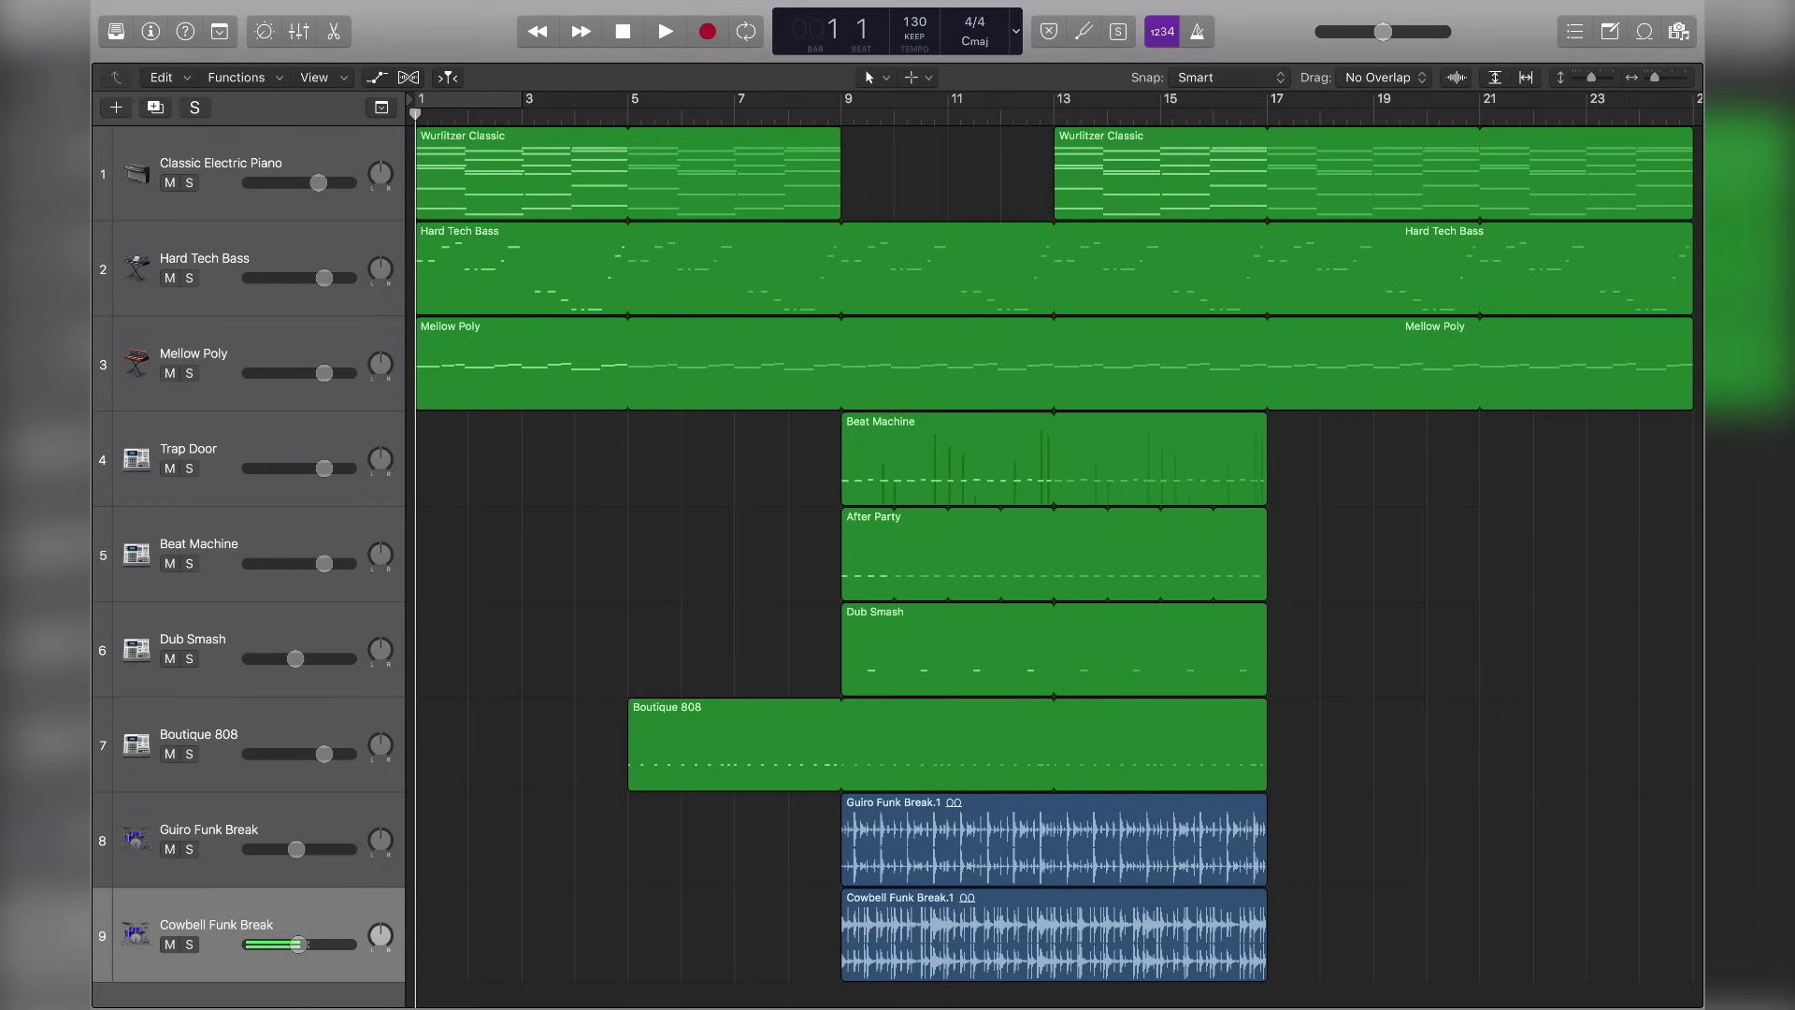
# - Drag the Fade remix audio file in as track 10, solo it, and play it briefly
pyautogui.moveTo(98, 337); pyautogui.dragTo(445, 979)
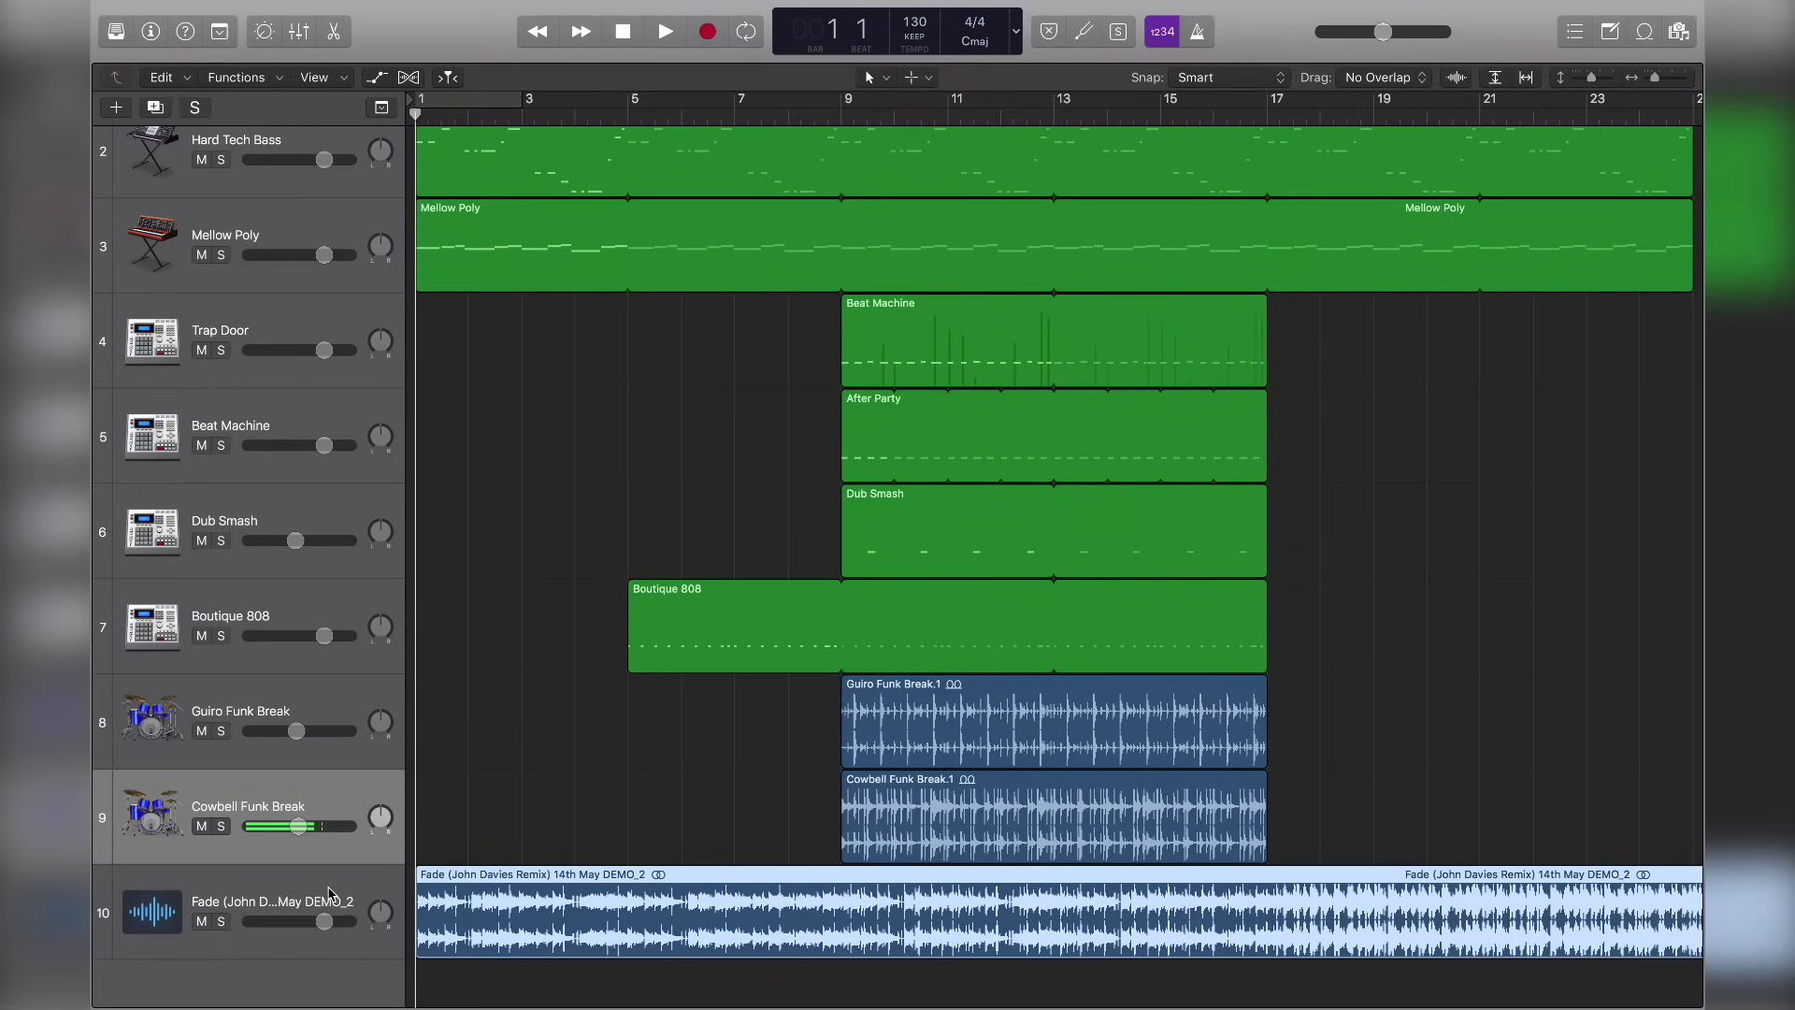
pyautogui.click(213, 938)
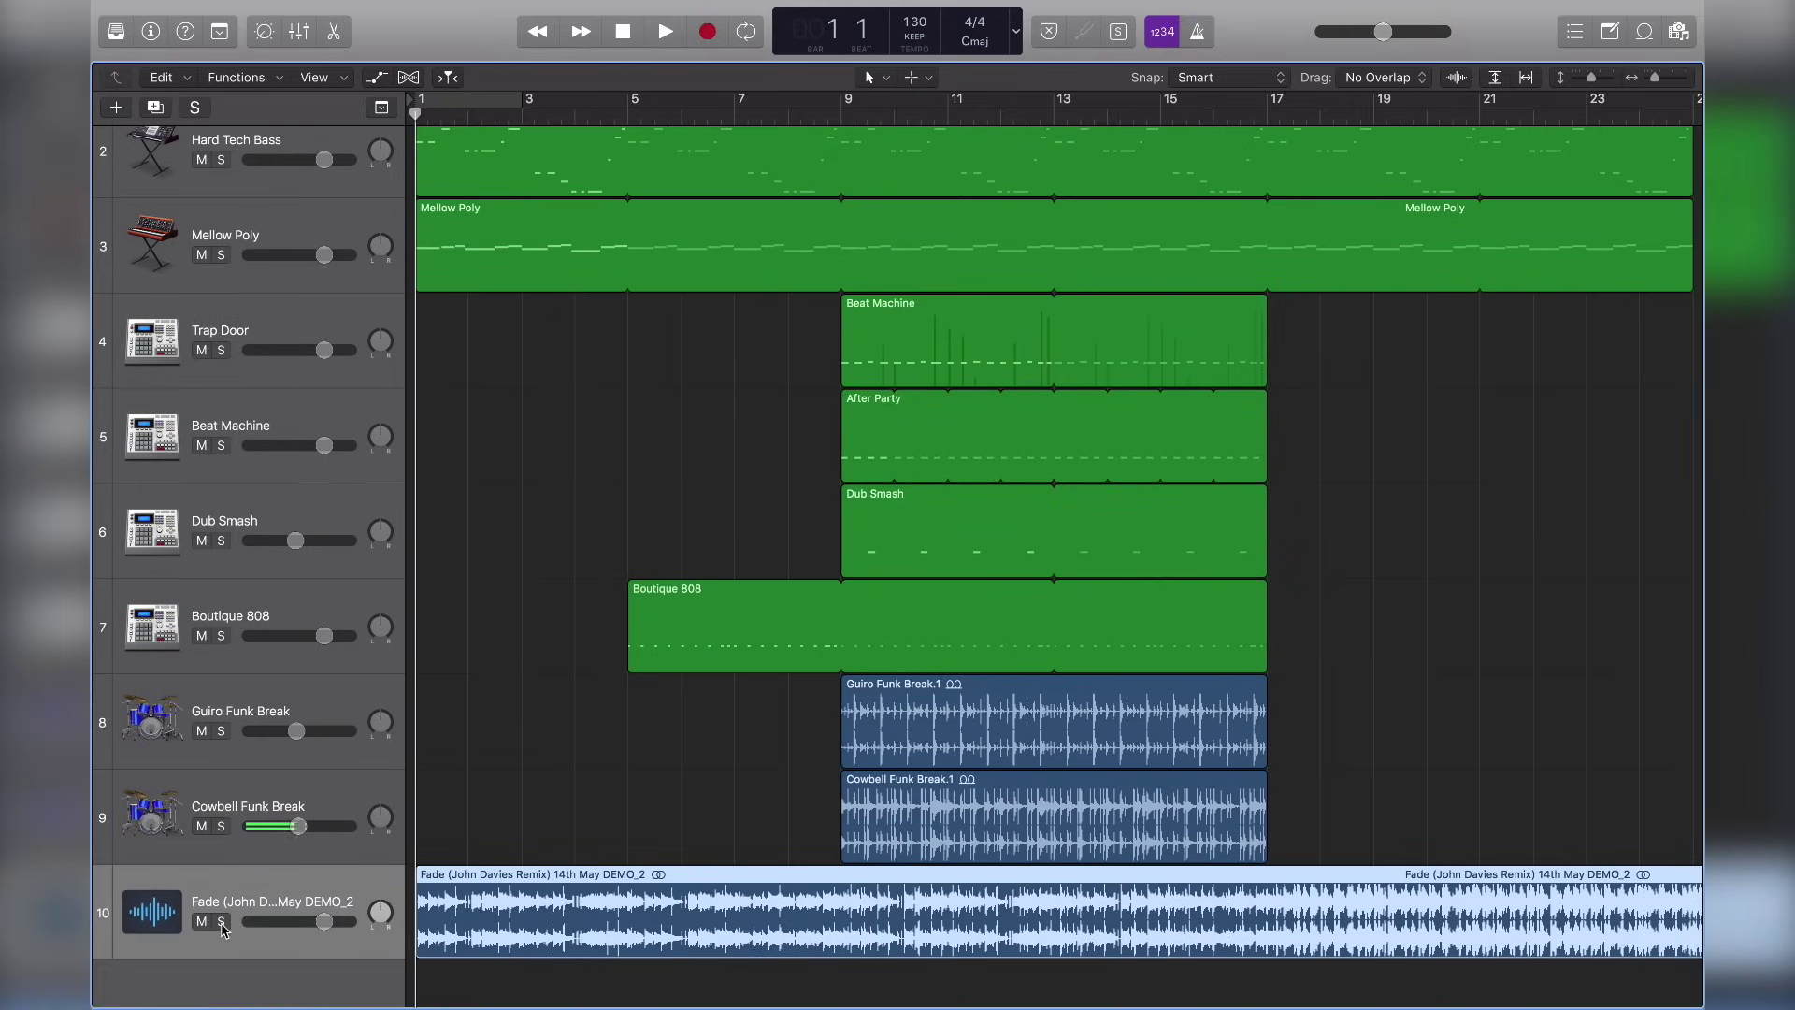
pyautogui.click(222, 922)
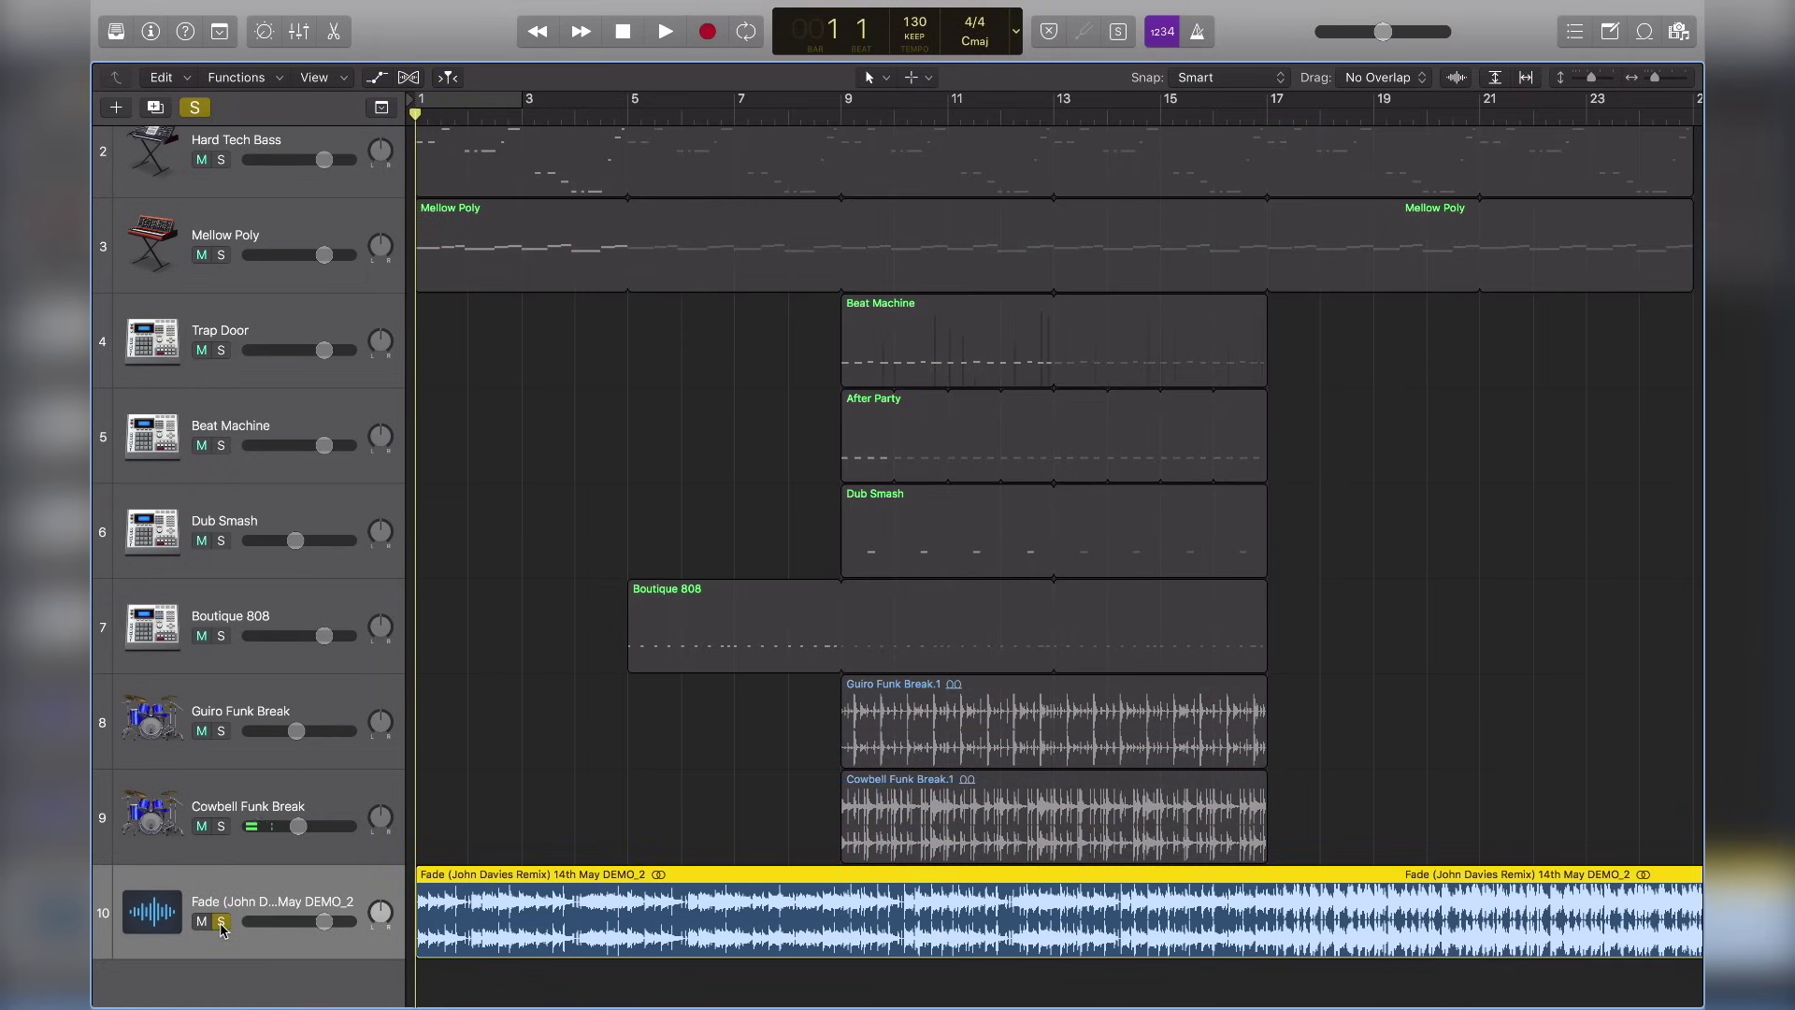
pyautogui.moveTo(262, 584); pyautogui.dragTo(438, 665)
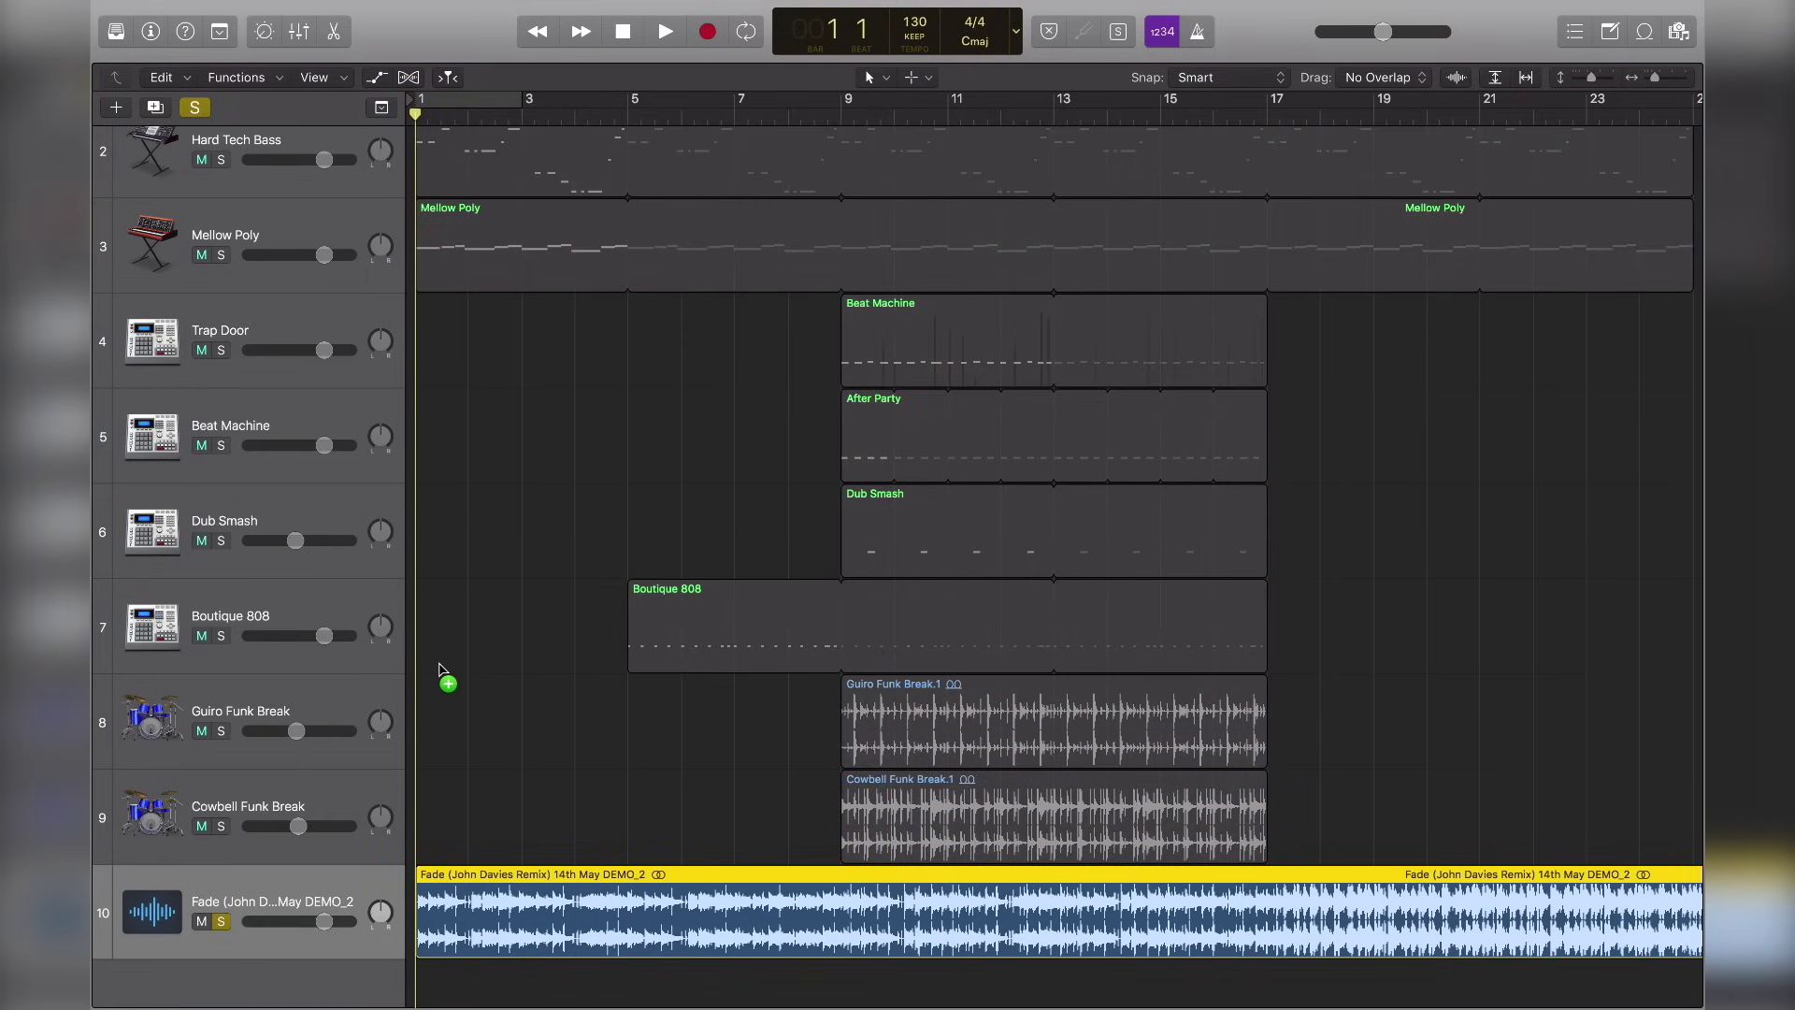
pyautogui.press('space')
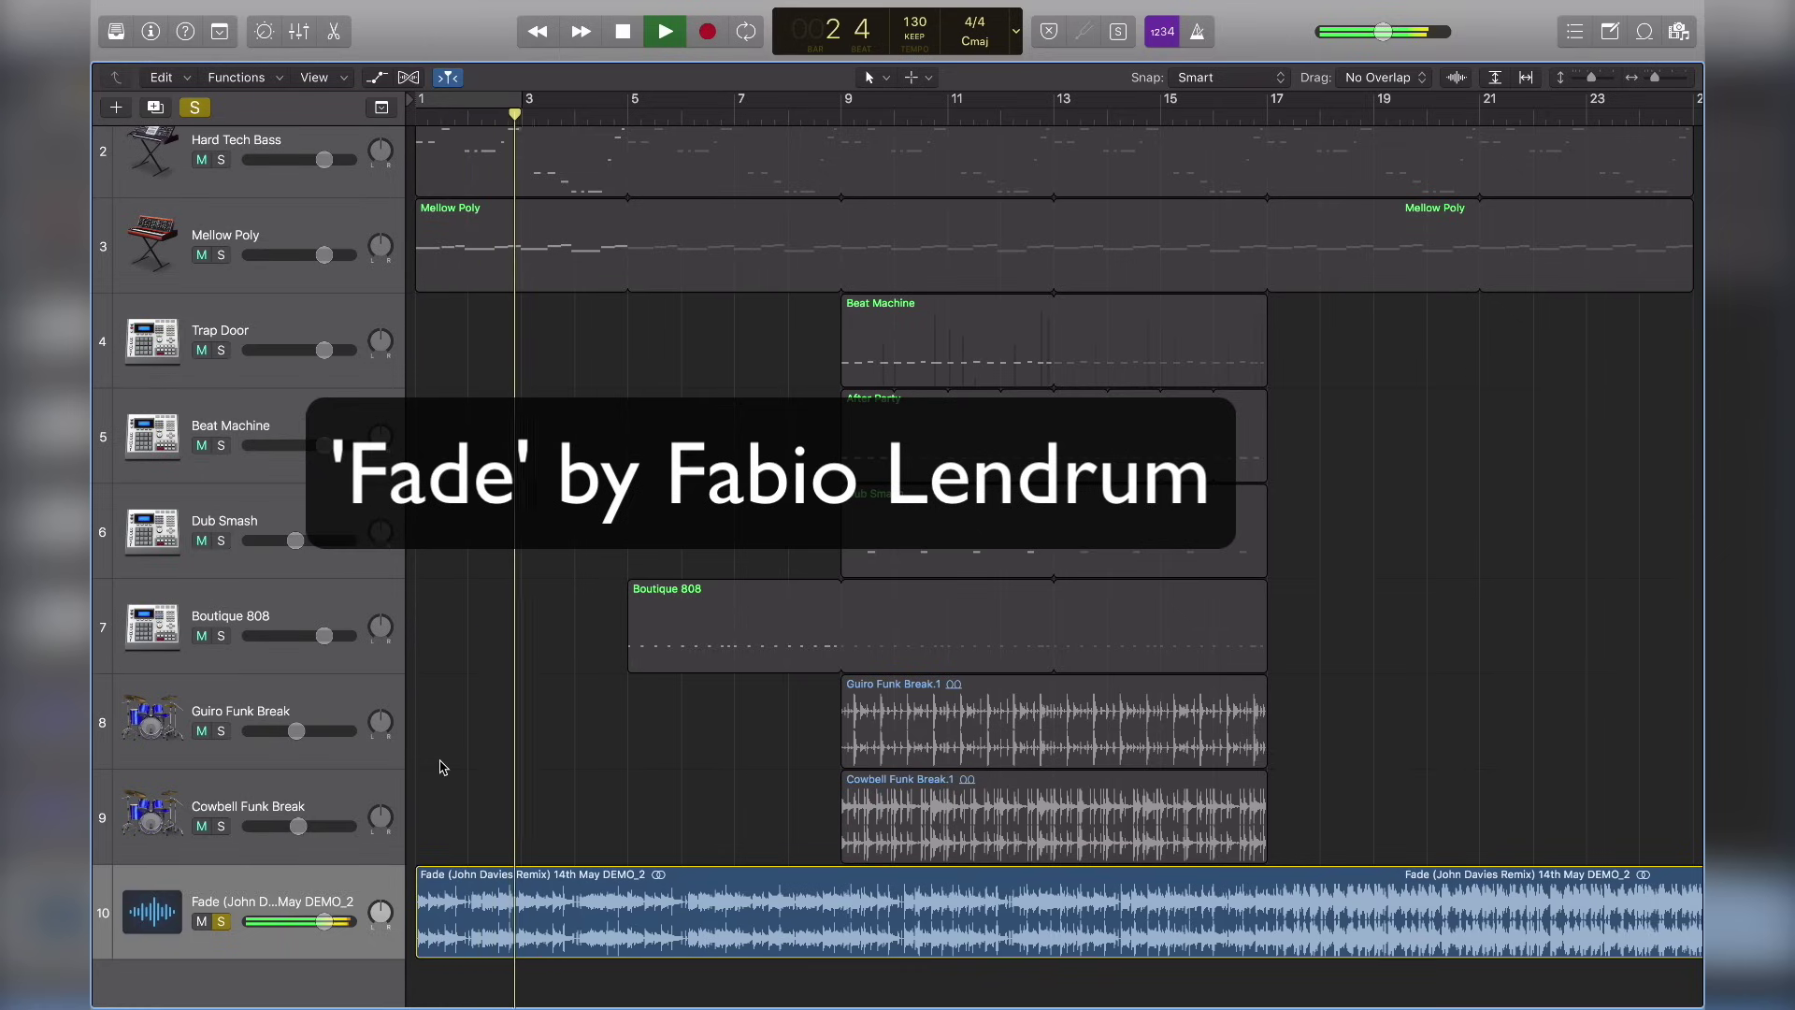
pyautogui.press('space')
pyautogui.scroll(-1, 473, 817)
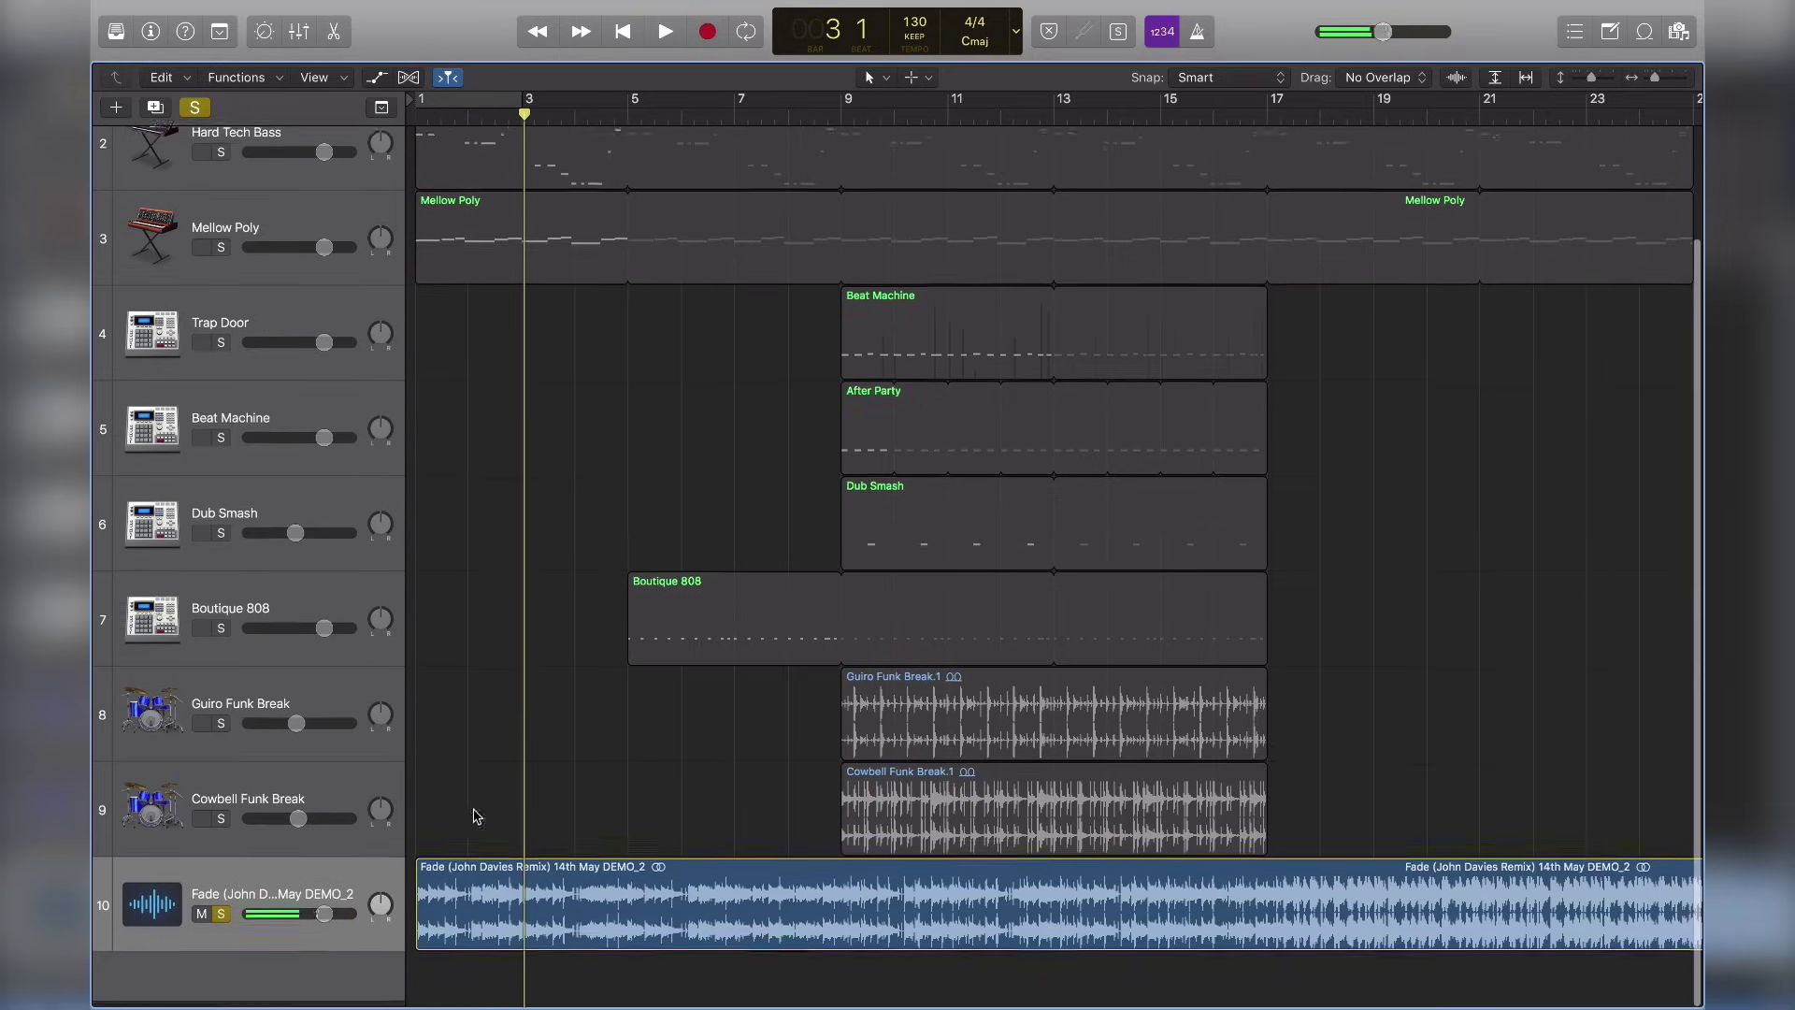
# - In the Audio Track Editor, trim the Fade region's silent start and slide it left to bar 1
pyautogui.doubleClick(479, 888)
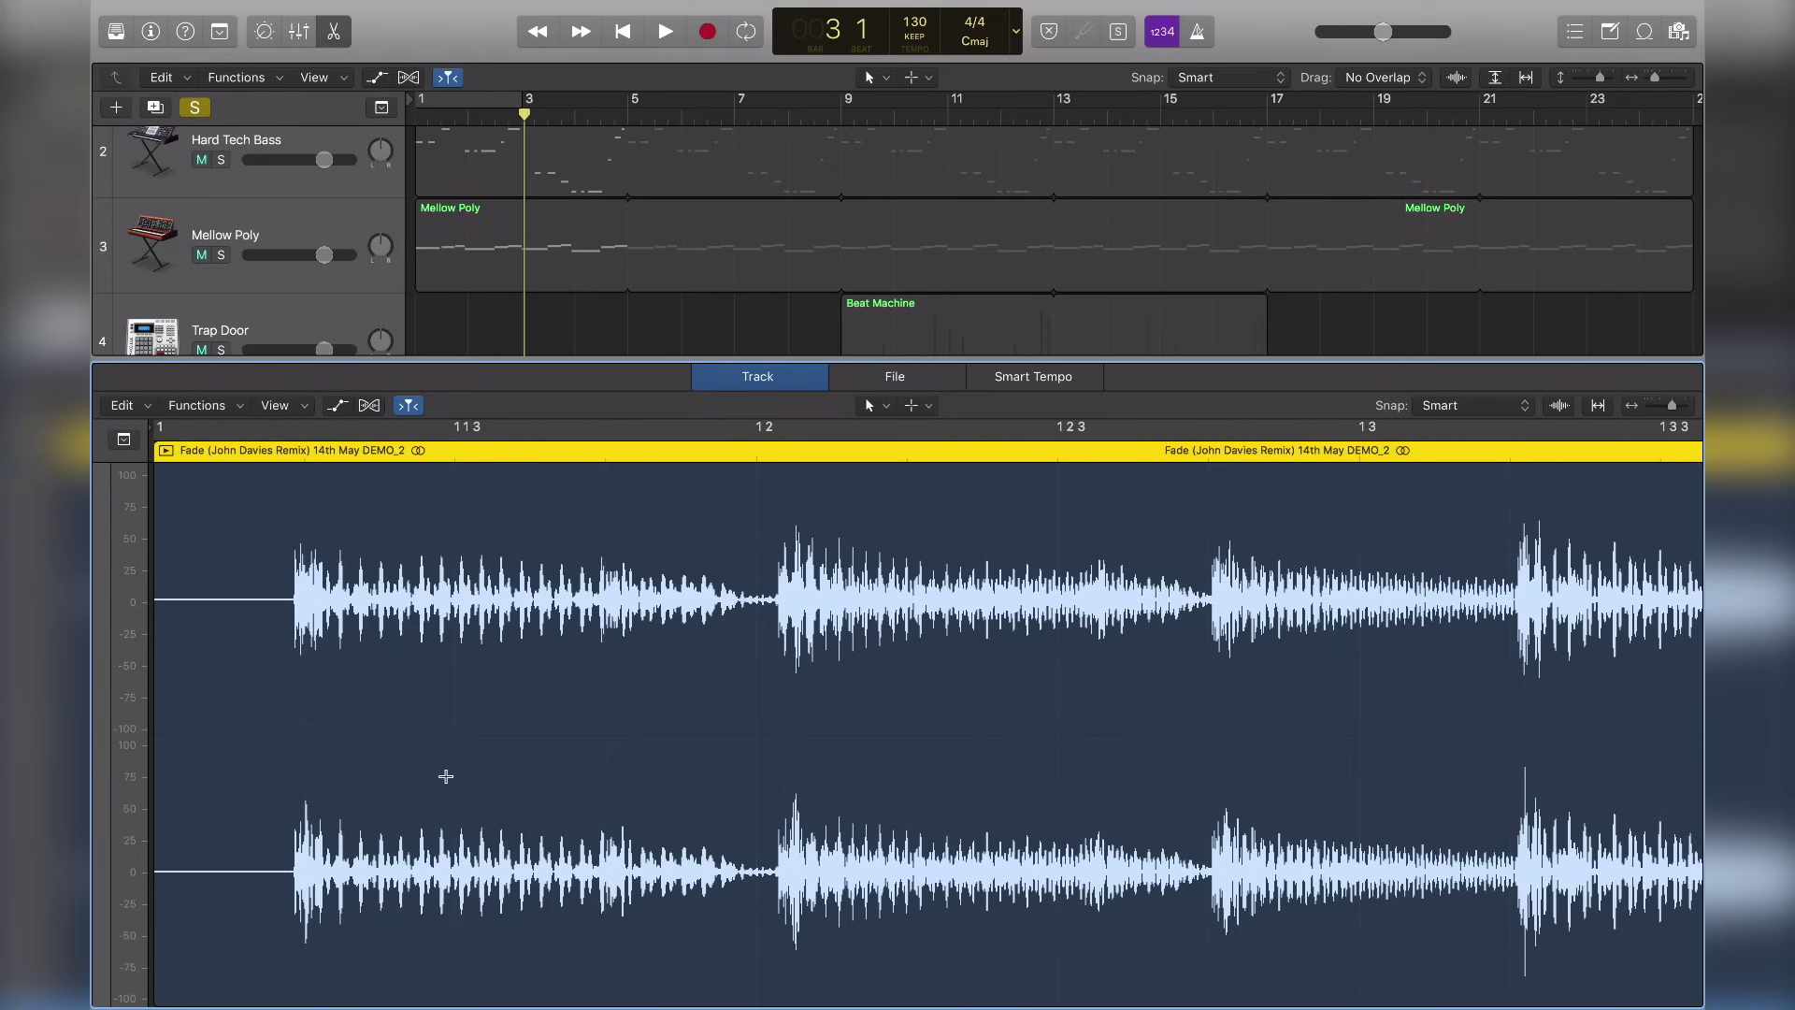
pyautogui.press('space')
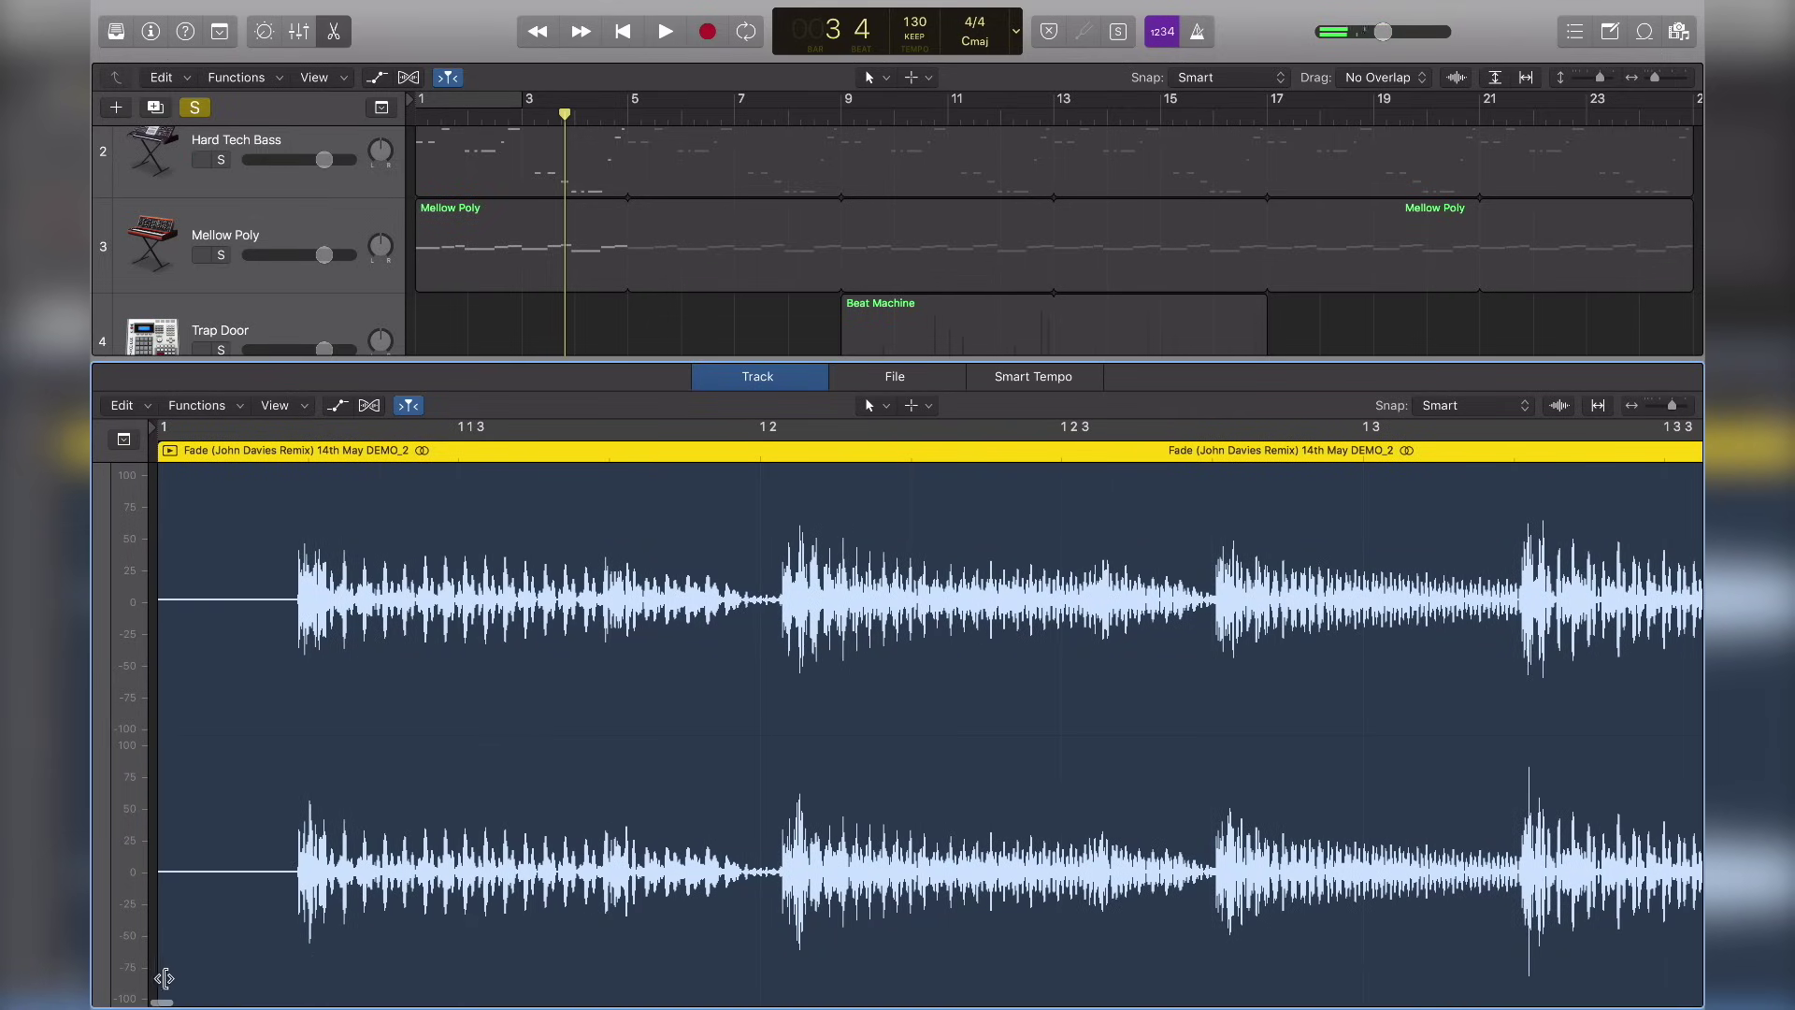
pyautogui.click(160, 977)
pyautogui.moveTo(160, 977); pyautogui.dragTo(295, 971)
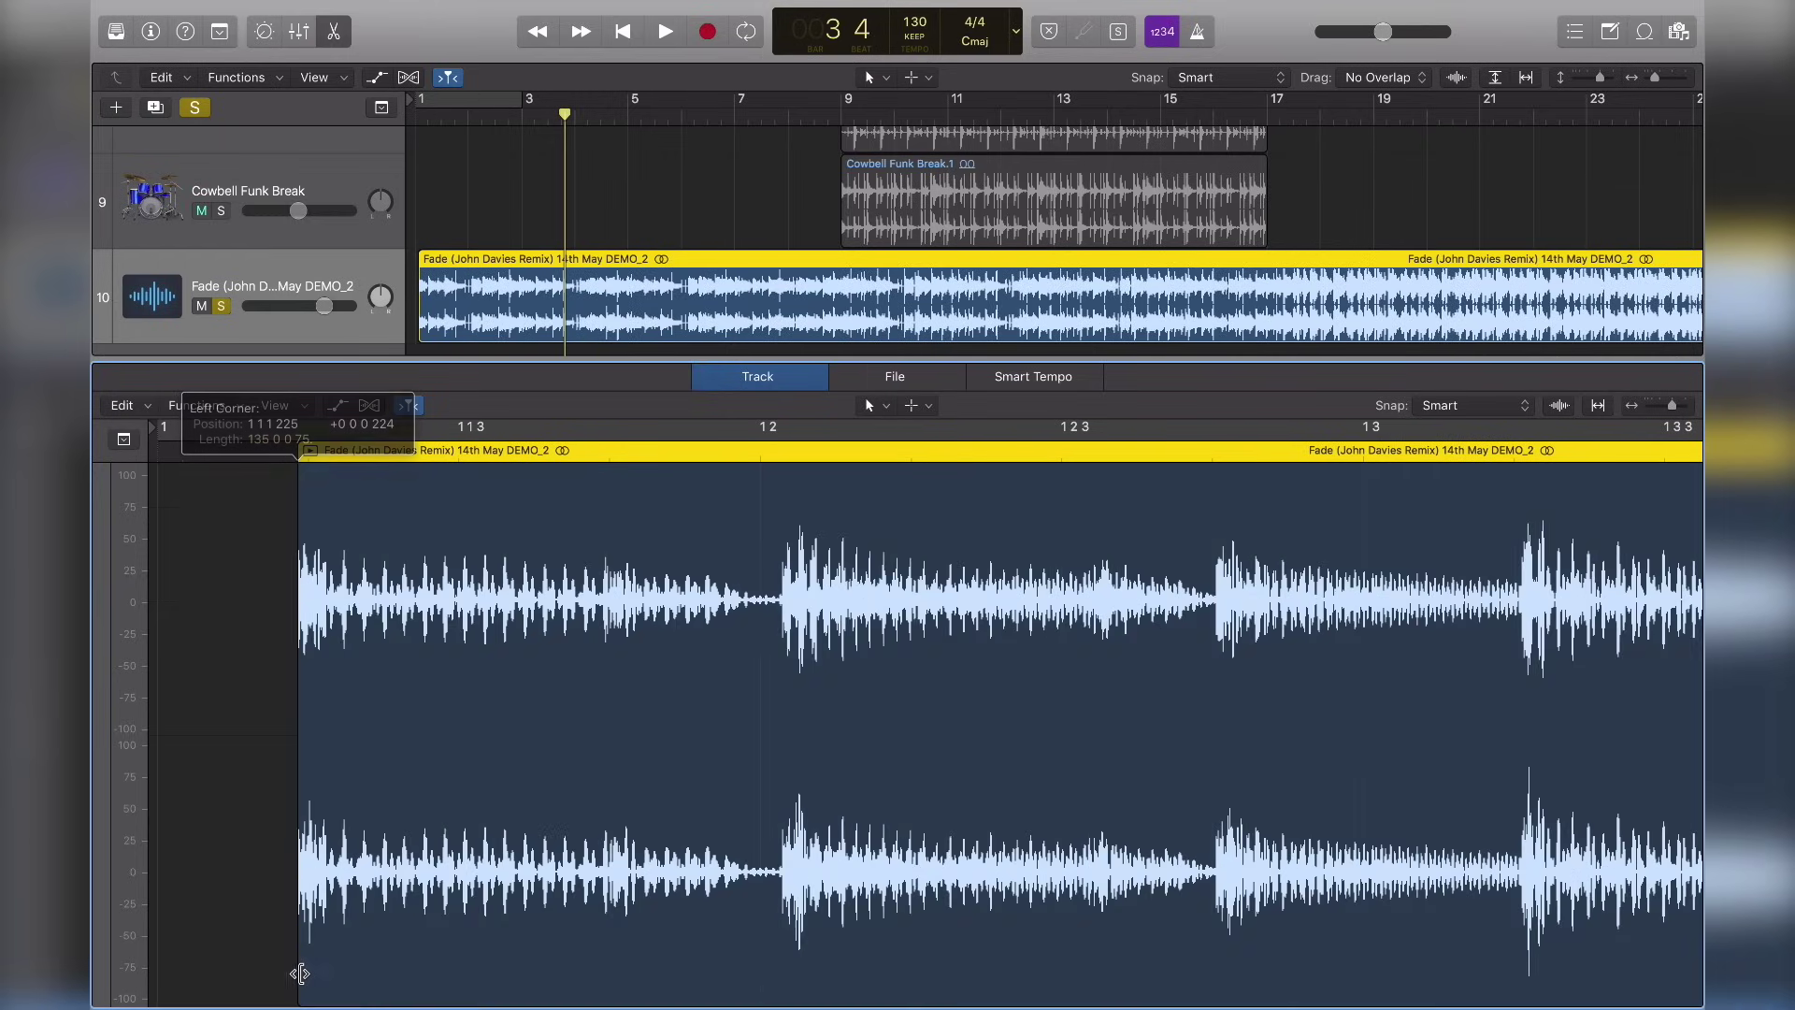
pyautogui.moveTo(352, 497); pyautogui.dragTo(205, 493)
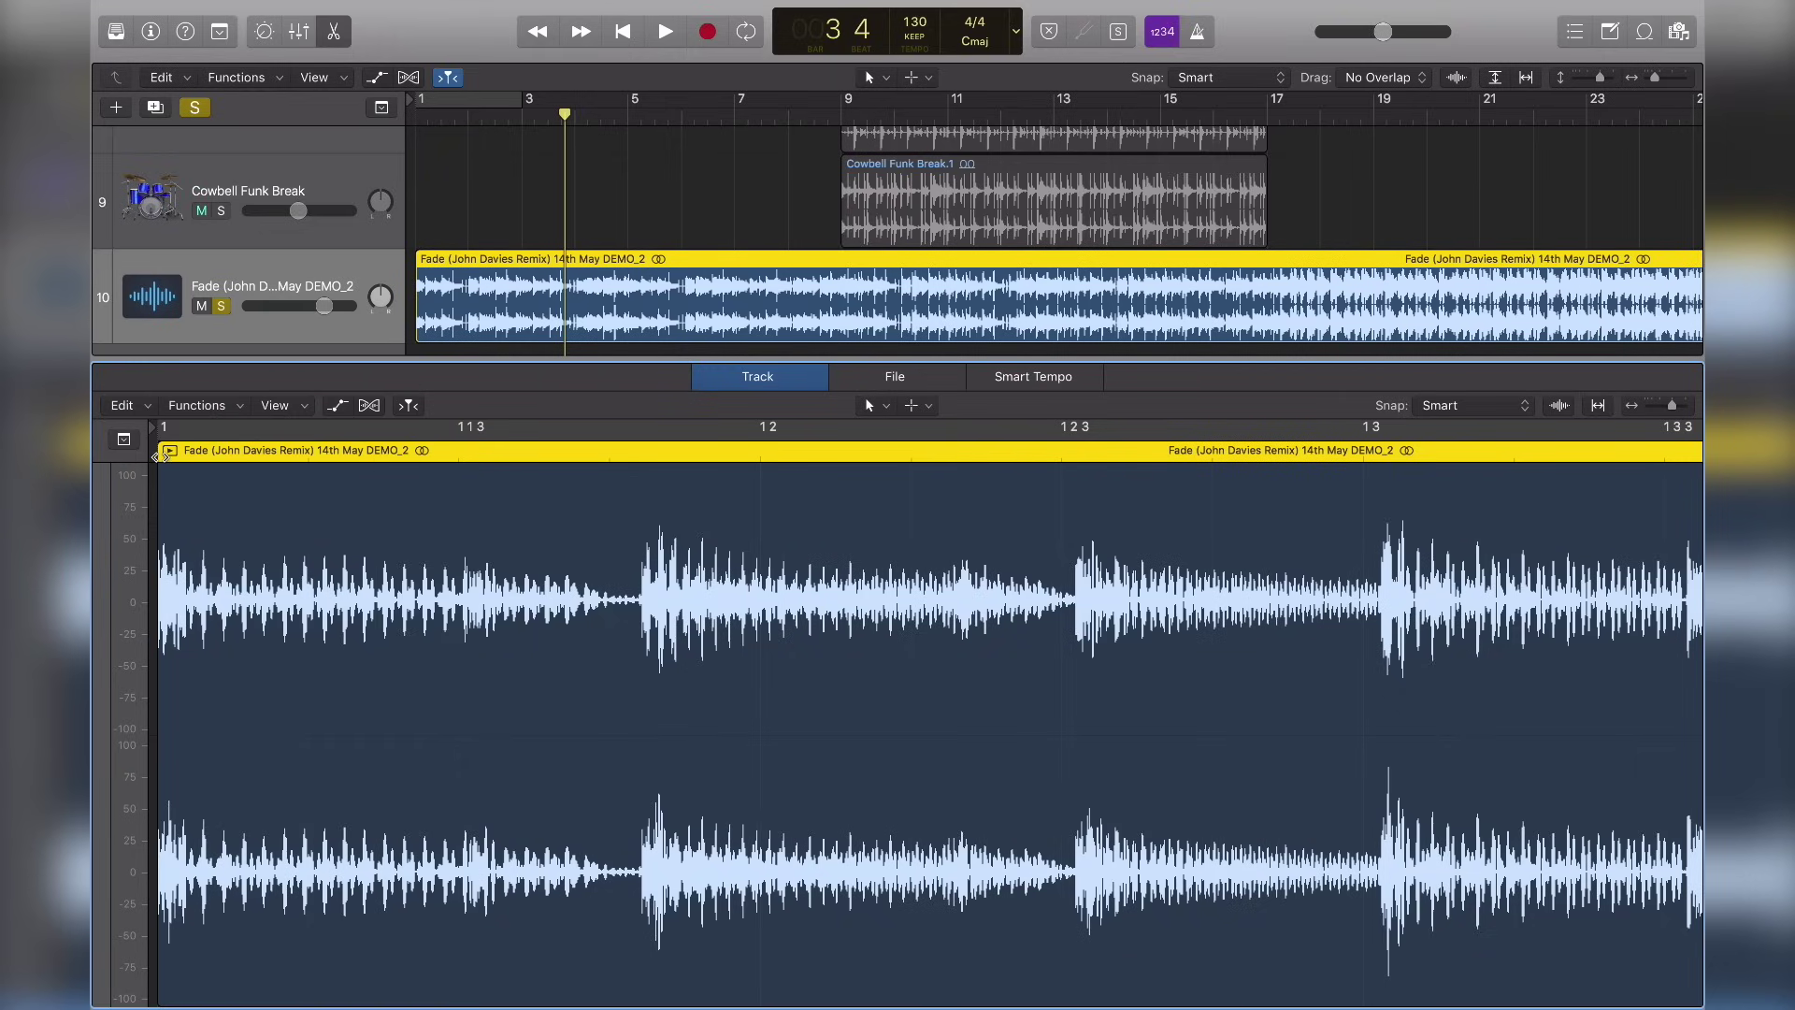
pyautogui.hscroll(2, 924, 426)
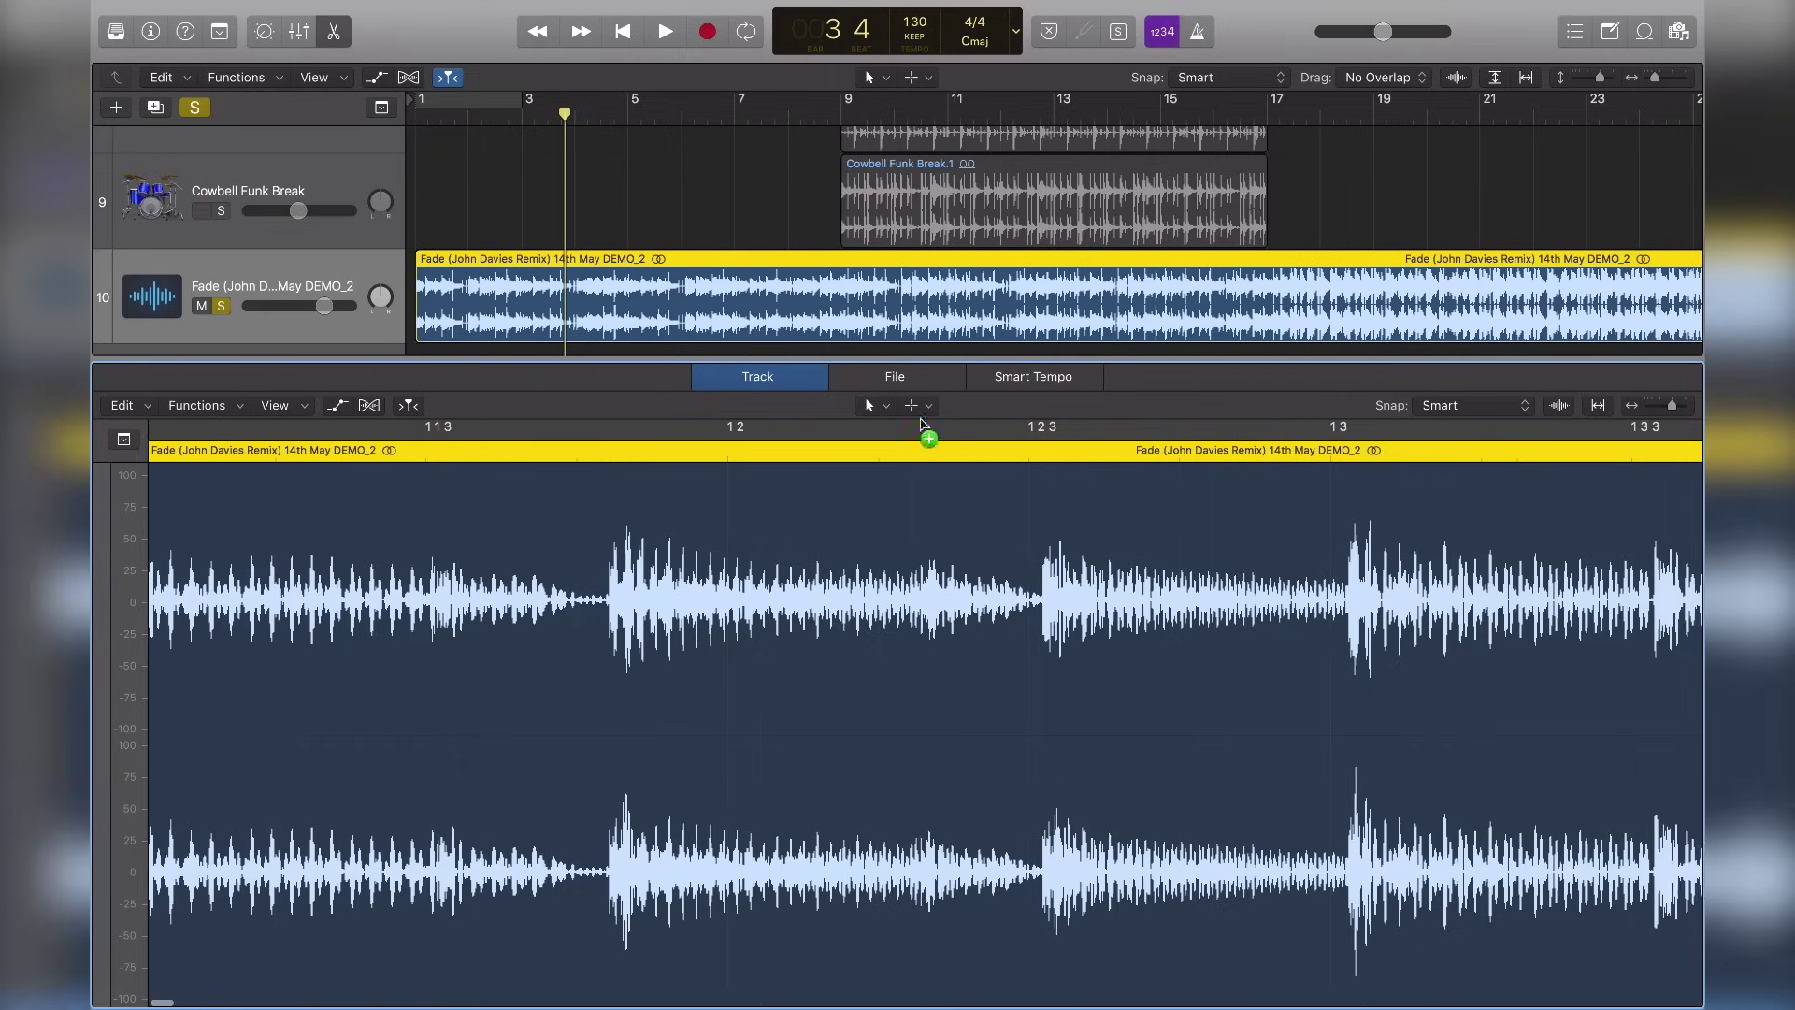
# - Split the Fade region at 1 2 3 with the Scissors tool and delete the later part
pyautogui.click(874, 405)
pyautogui.click(909, 525)
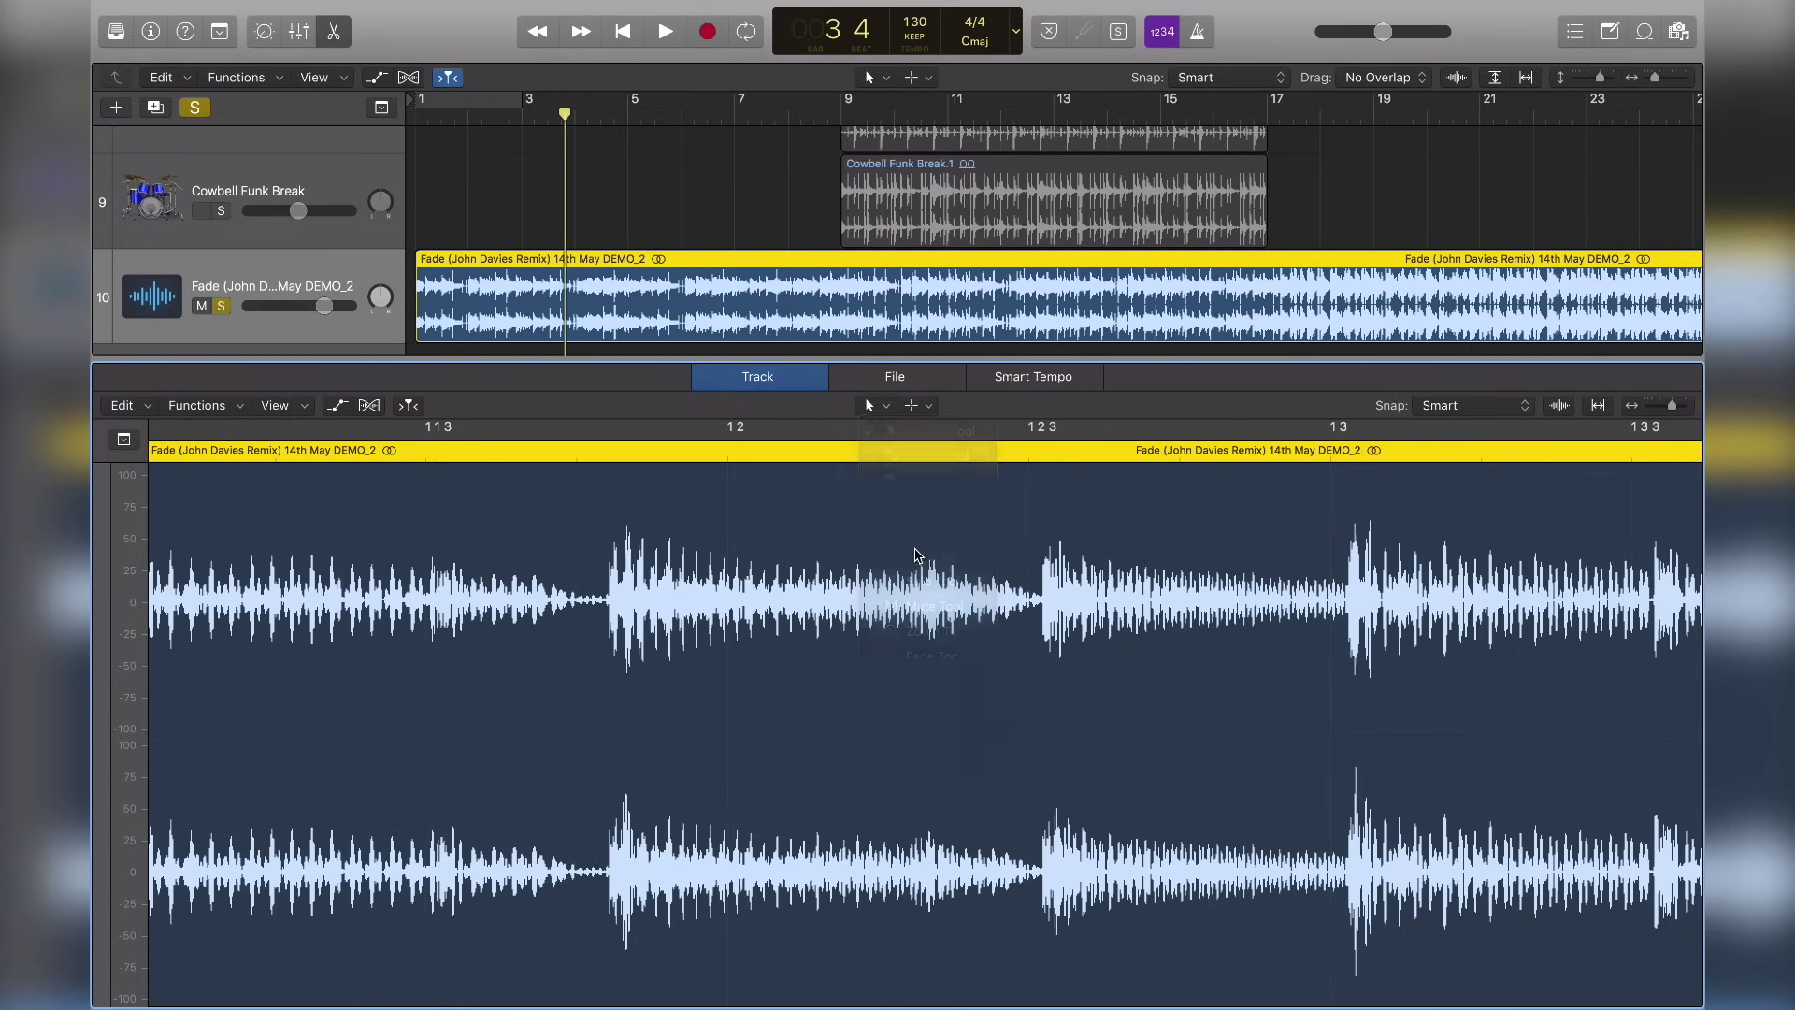
pyautogui.click(1029, 556)
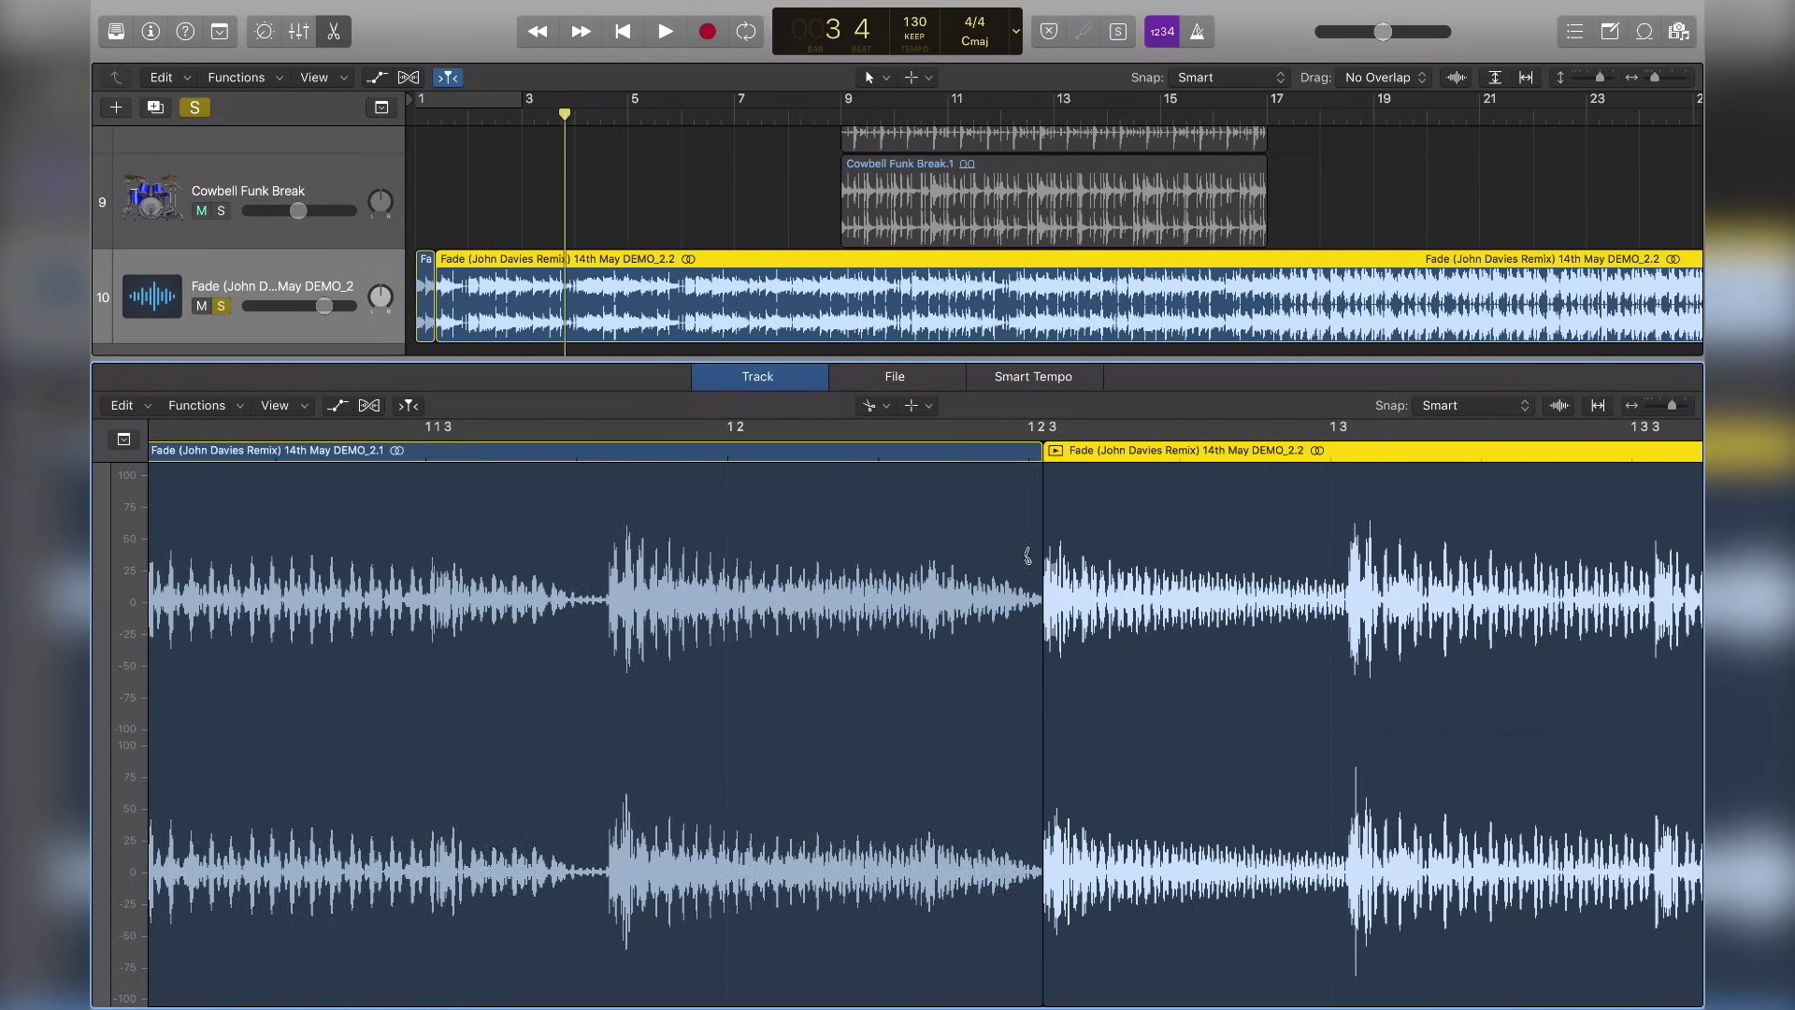
pyautogui.press('Delete')
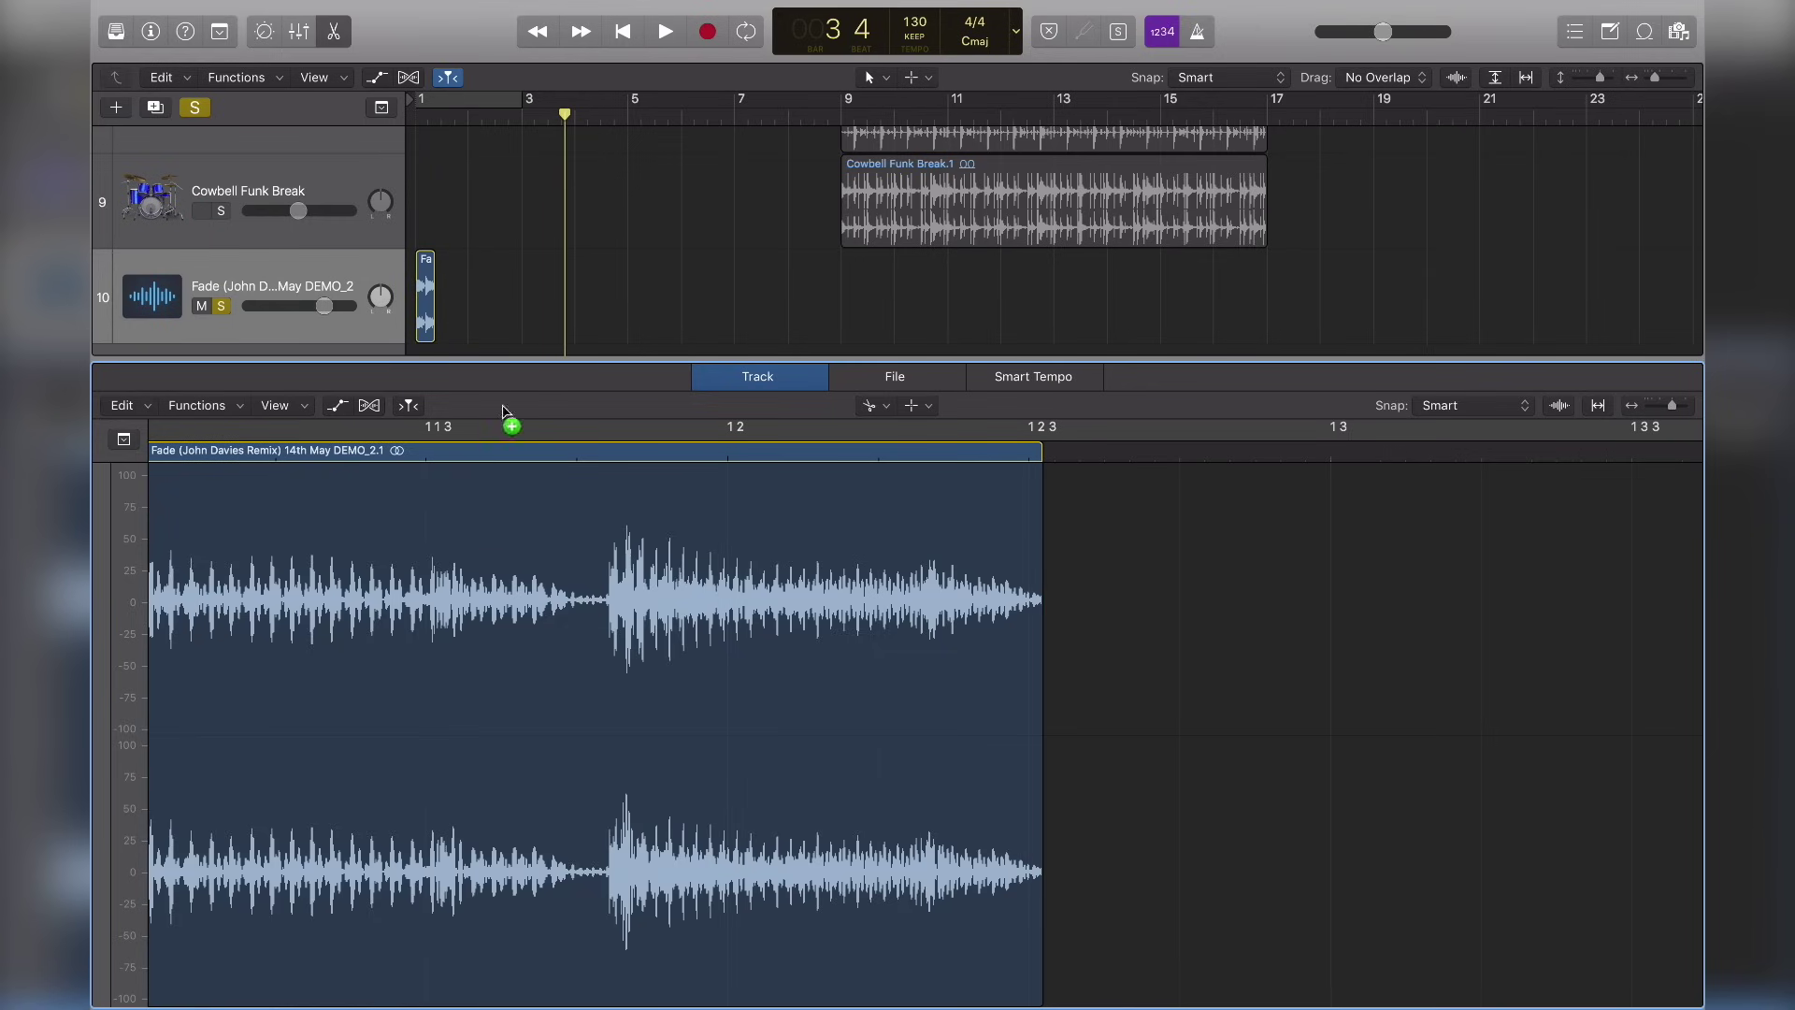
# - Unsolo the Fade remix track, play from the start, and load the region into the audio editor
pyautogui.click(510, 297)
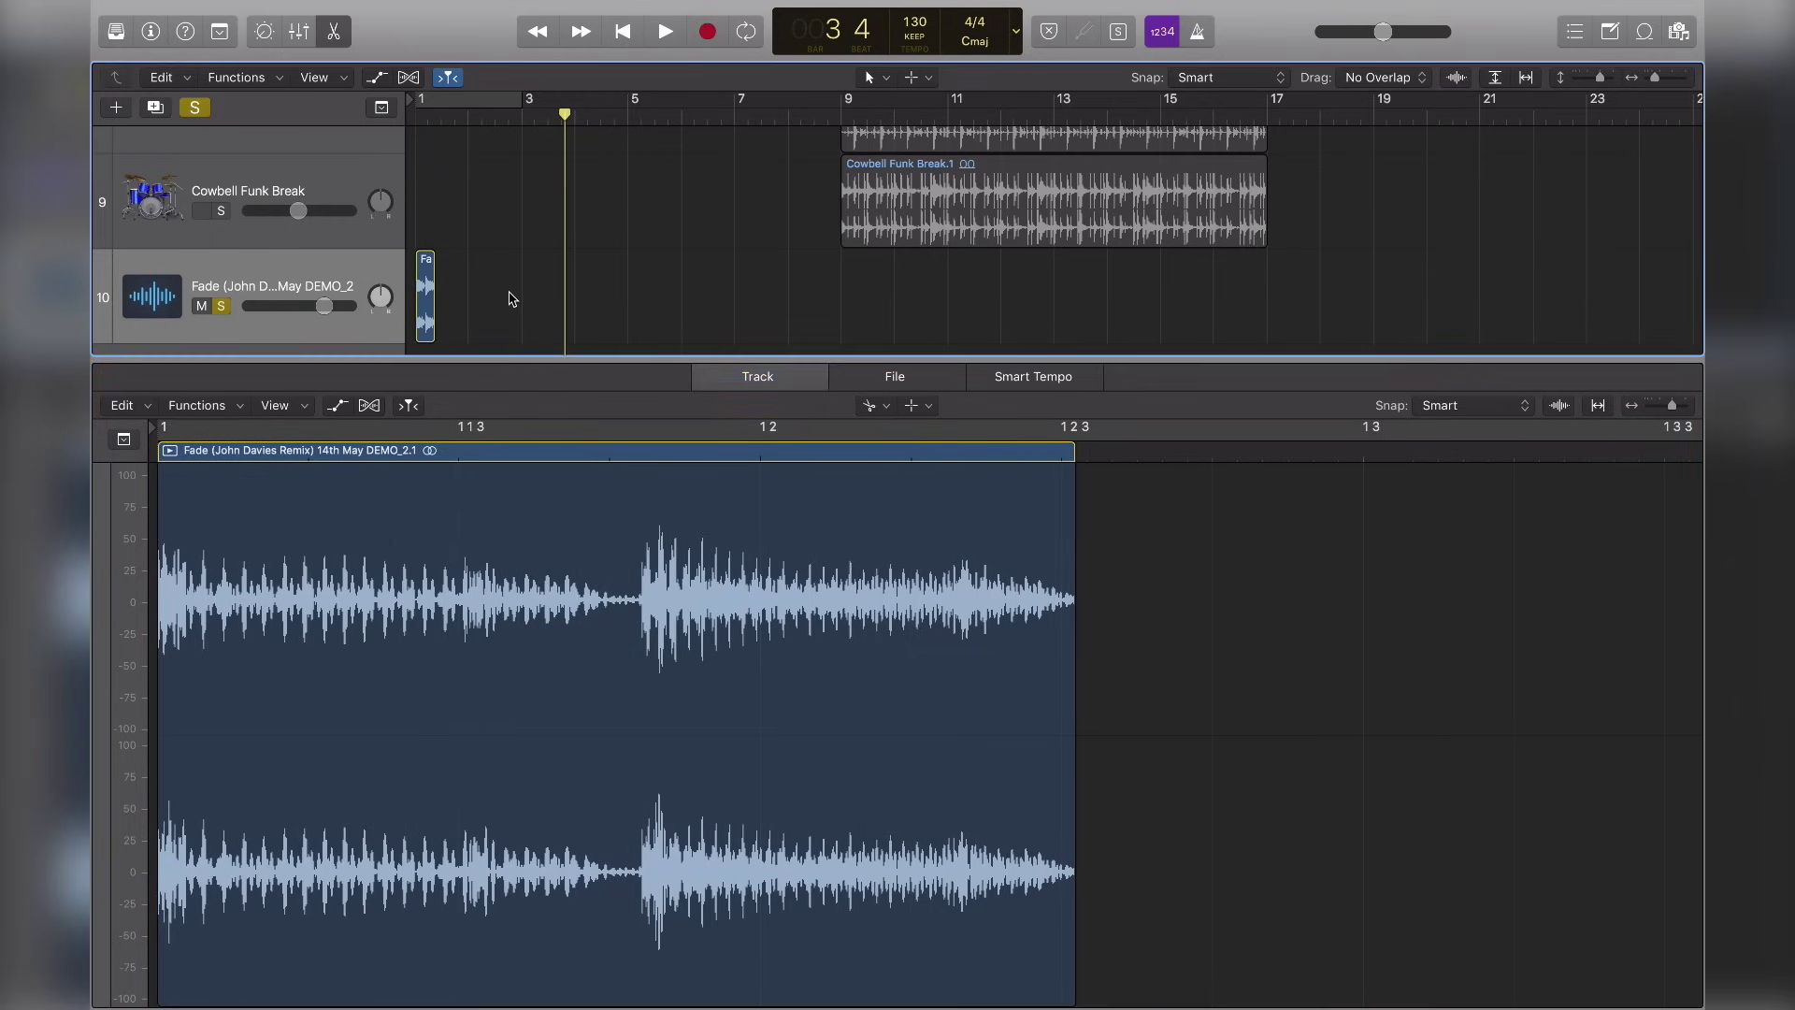
pyautogui.press('Return')
pyautogui.click(222, 306)
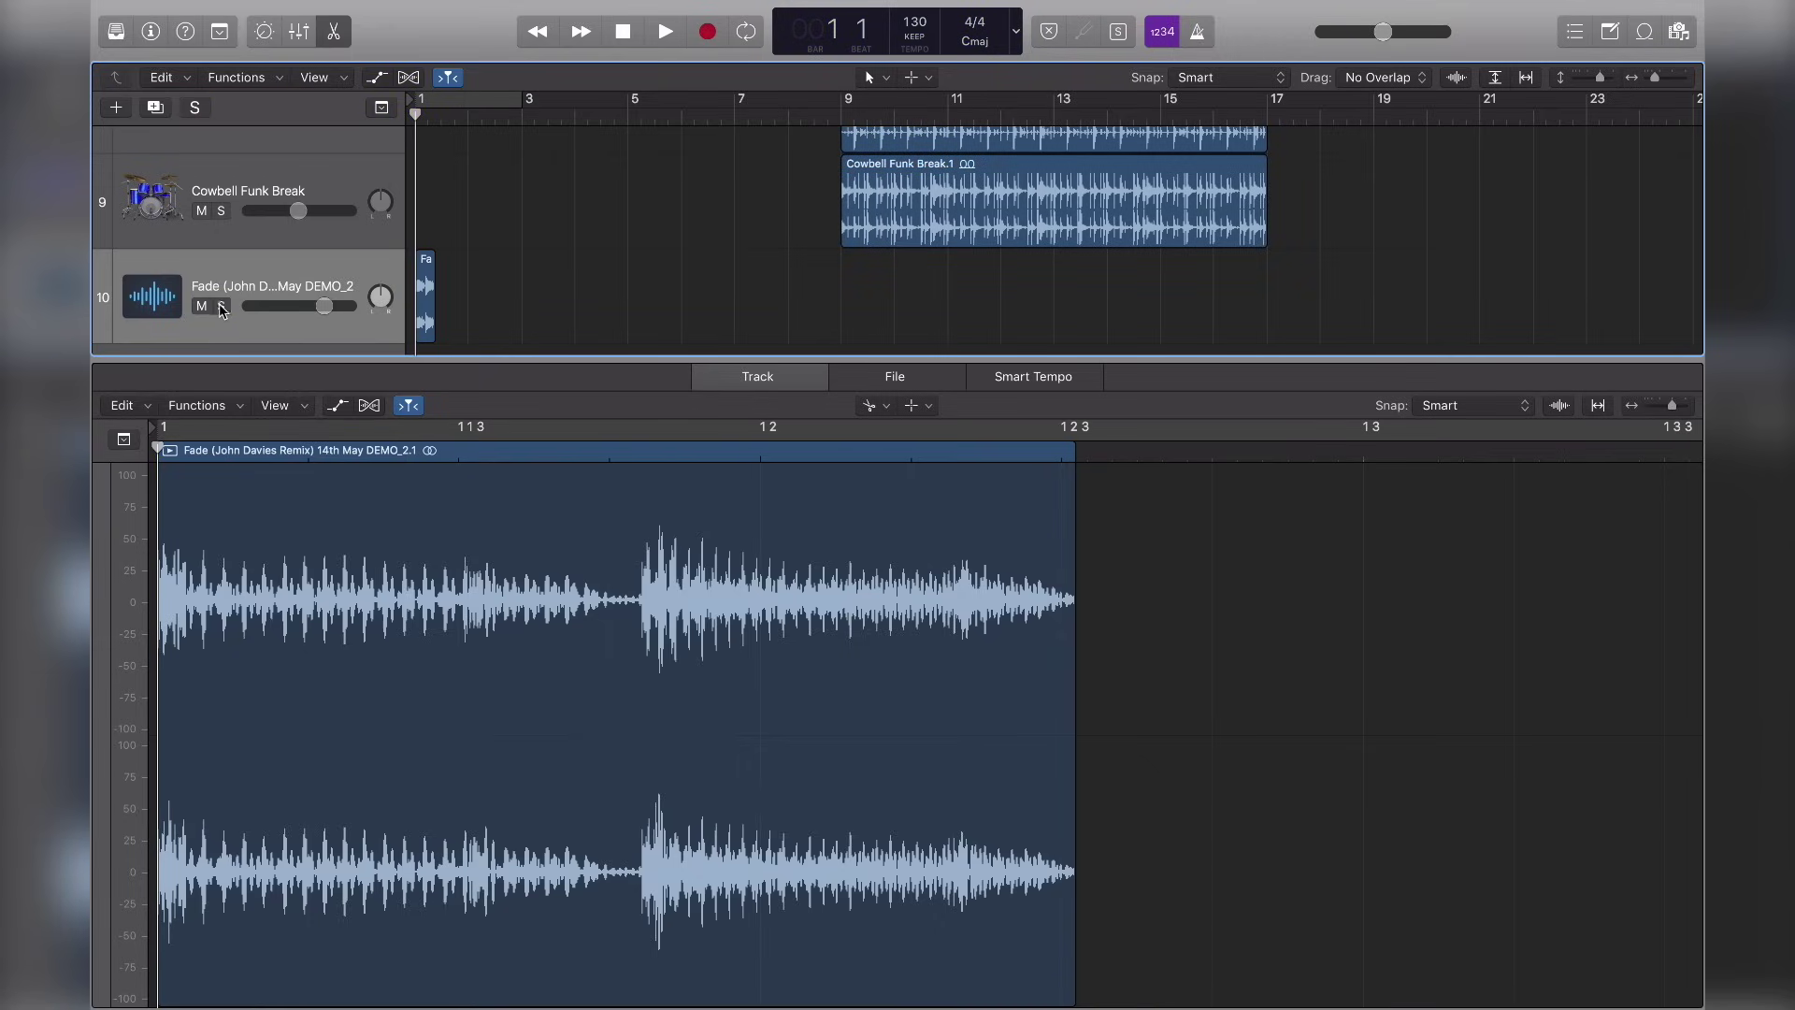
pyautogui.press('space')
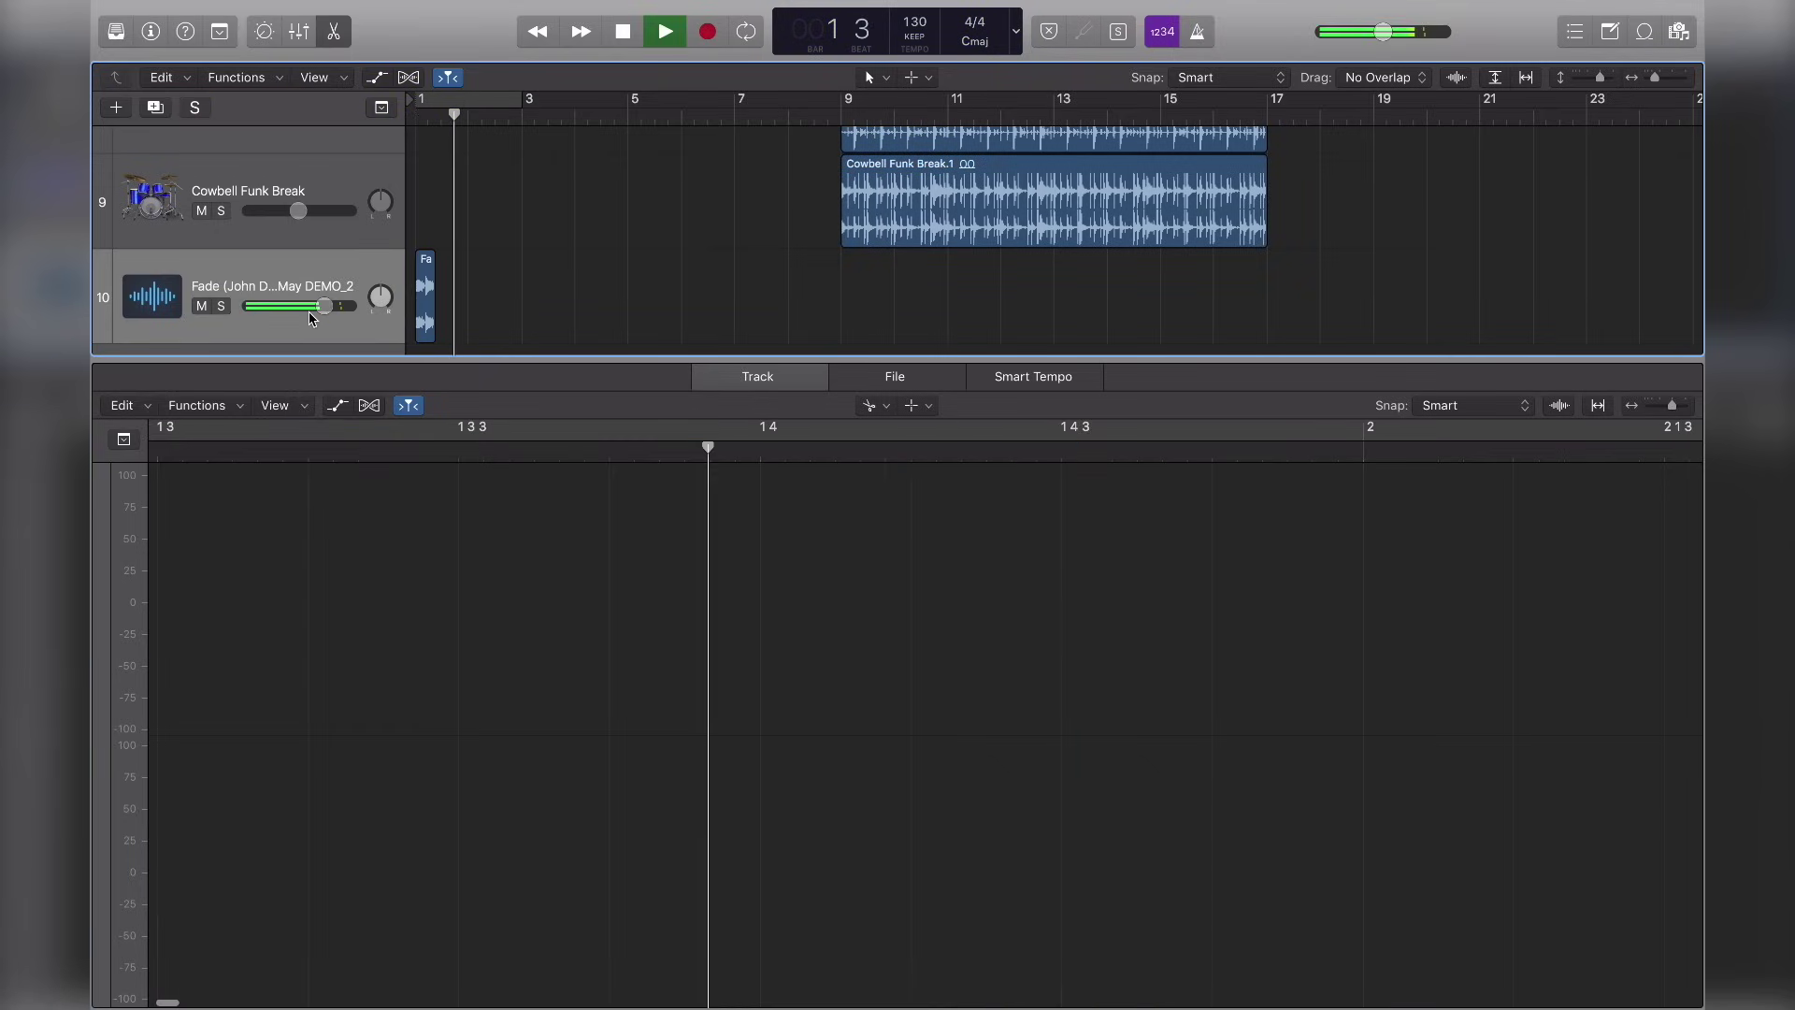
pyautogui.click(345, 291)
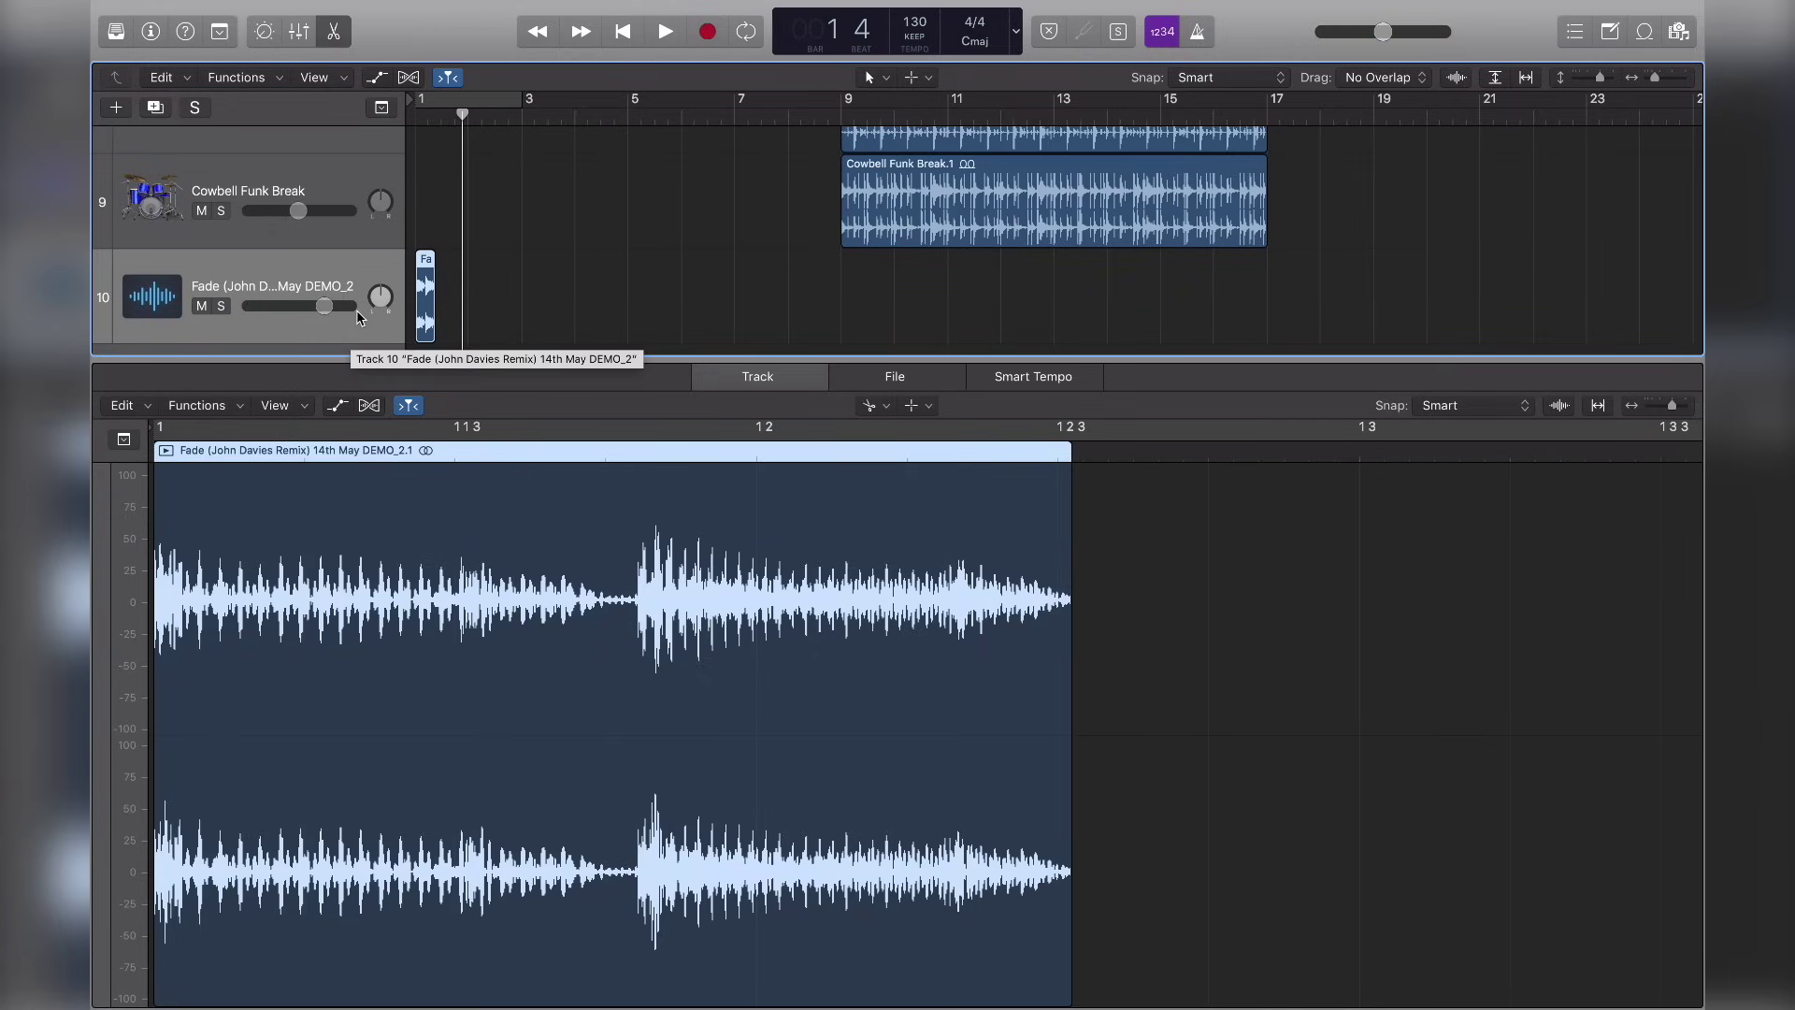
# - Enable Flex for the Fade remix track in the Audio Track Editor using Flex Time - Polyphonic mode
pyautogui.click(370, 407)
pyautogui.click(370, 407)
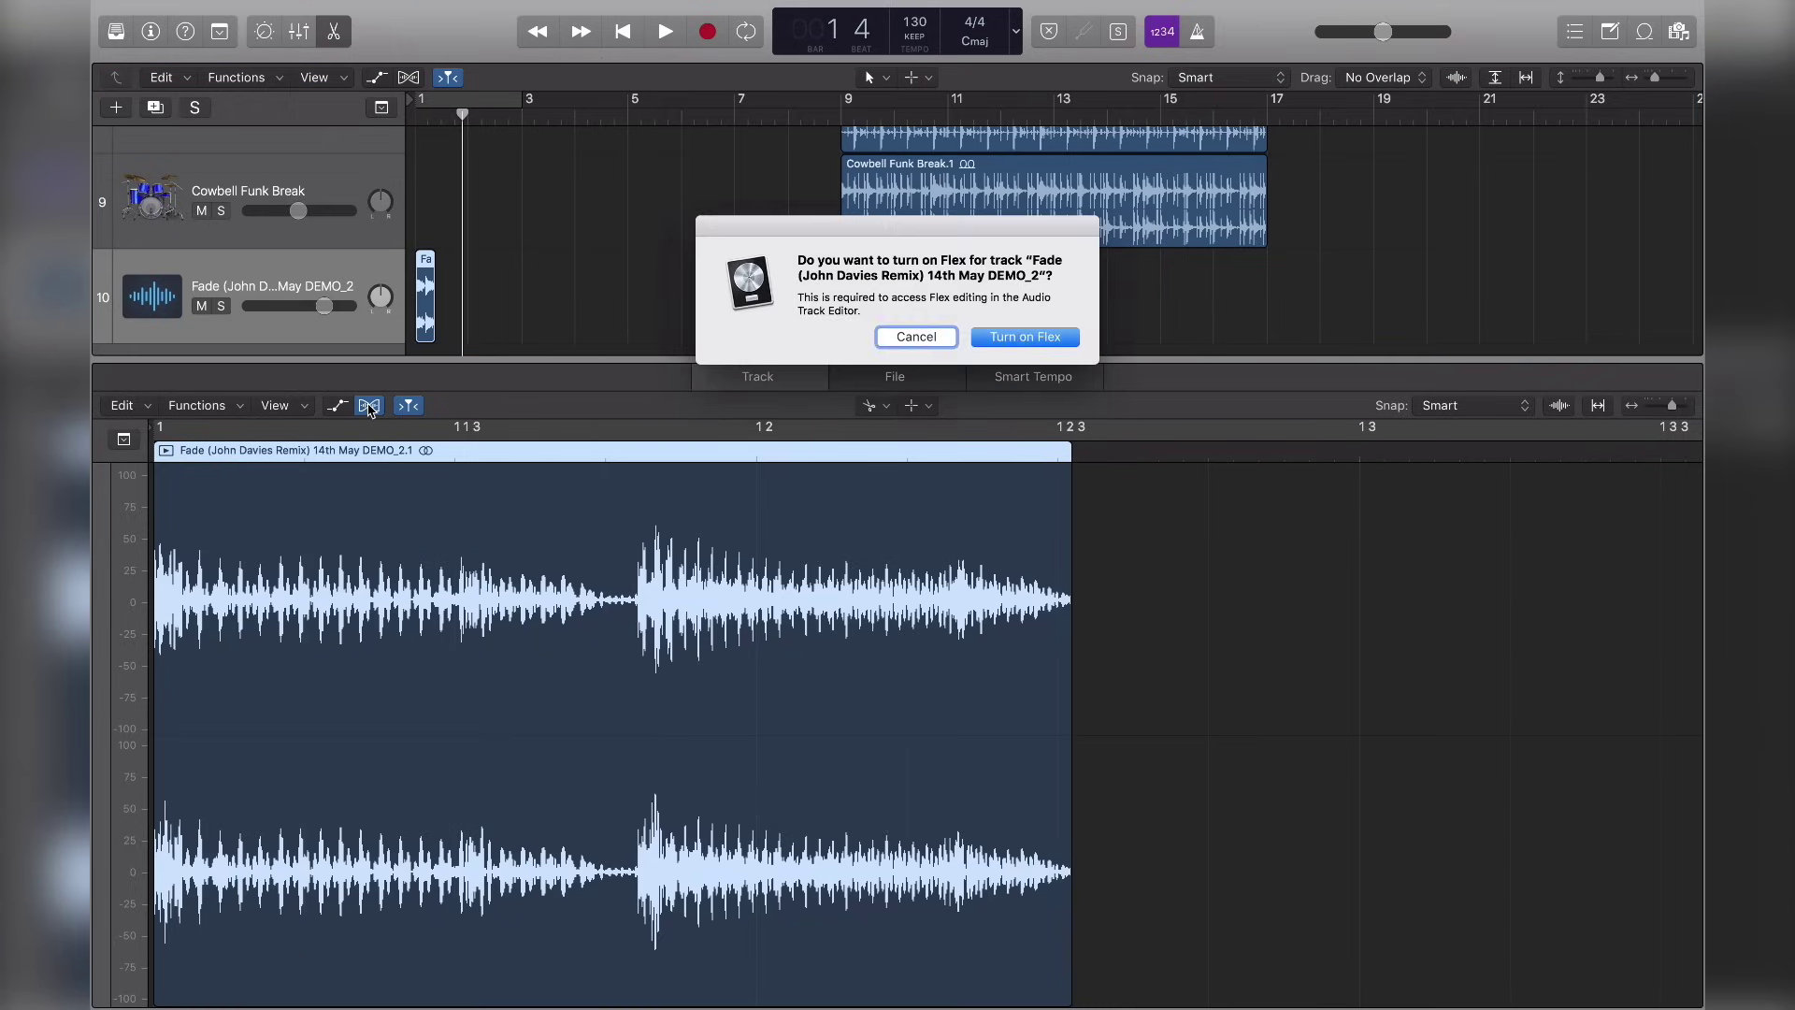
pyautogui.click(1025, 338)
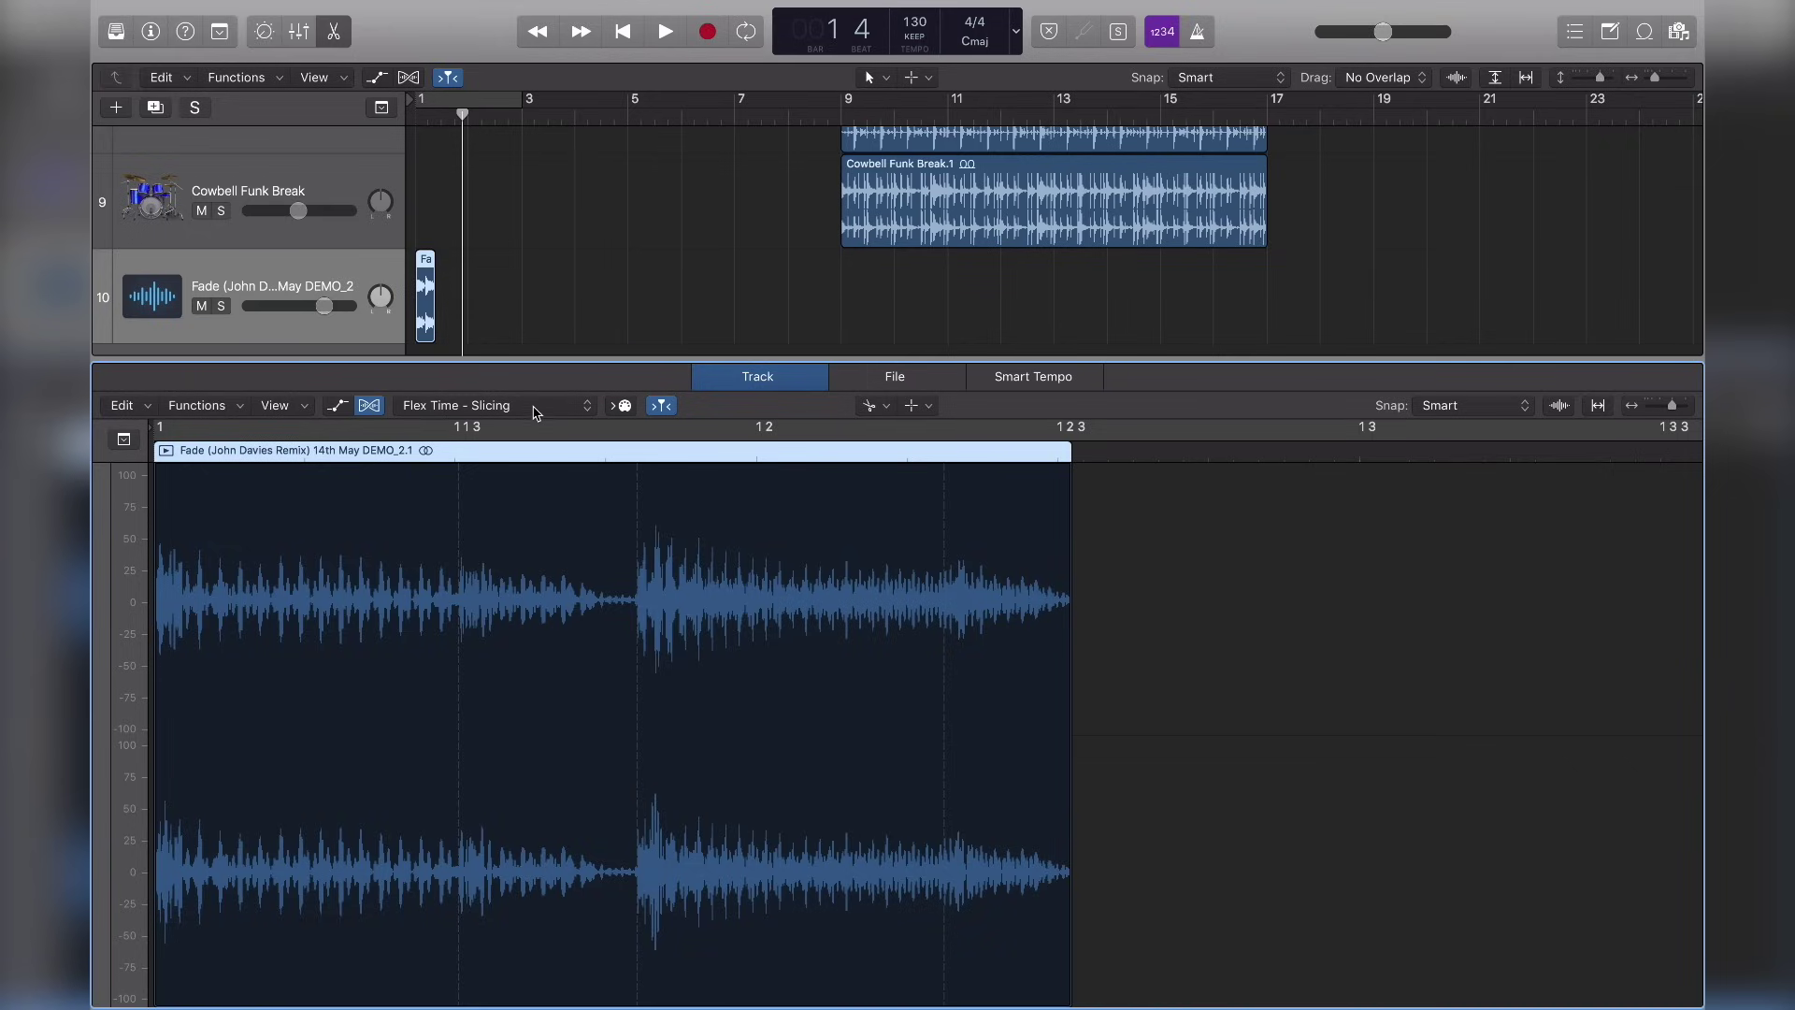
pyautogui.click(535, 413)
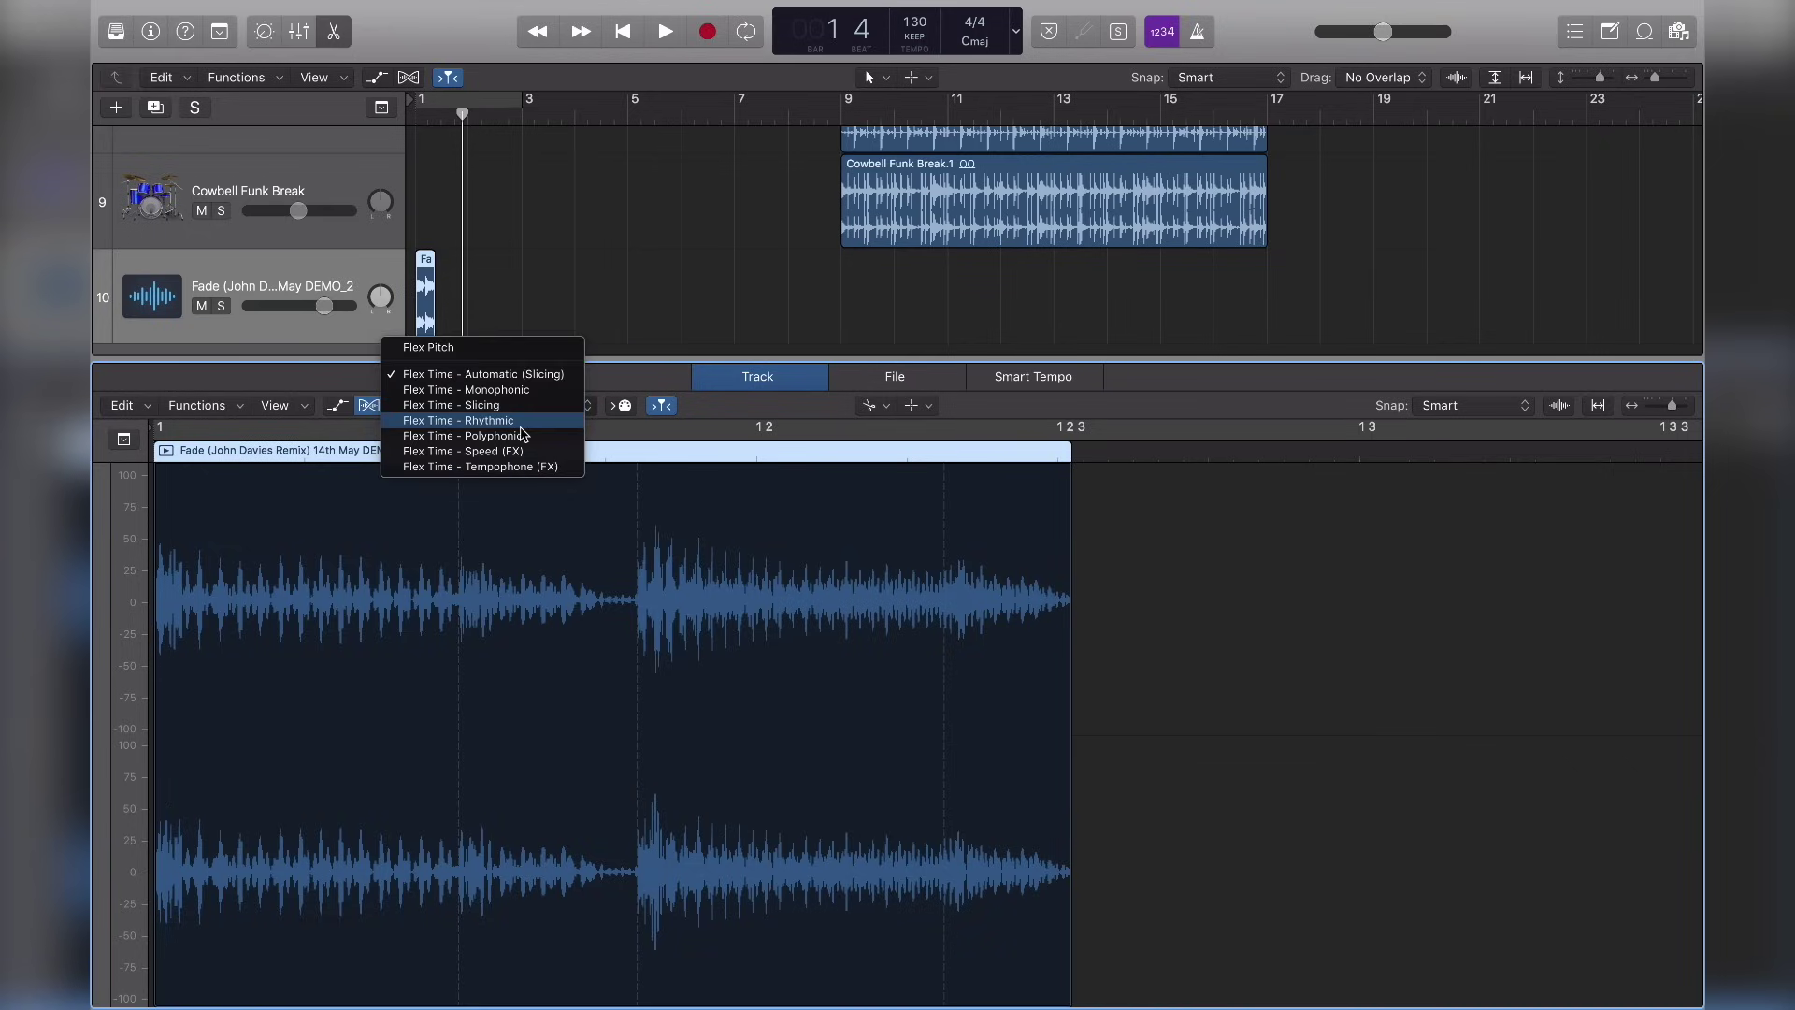
pyautogui.click(528, 434)
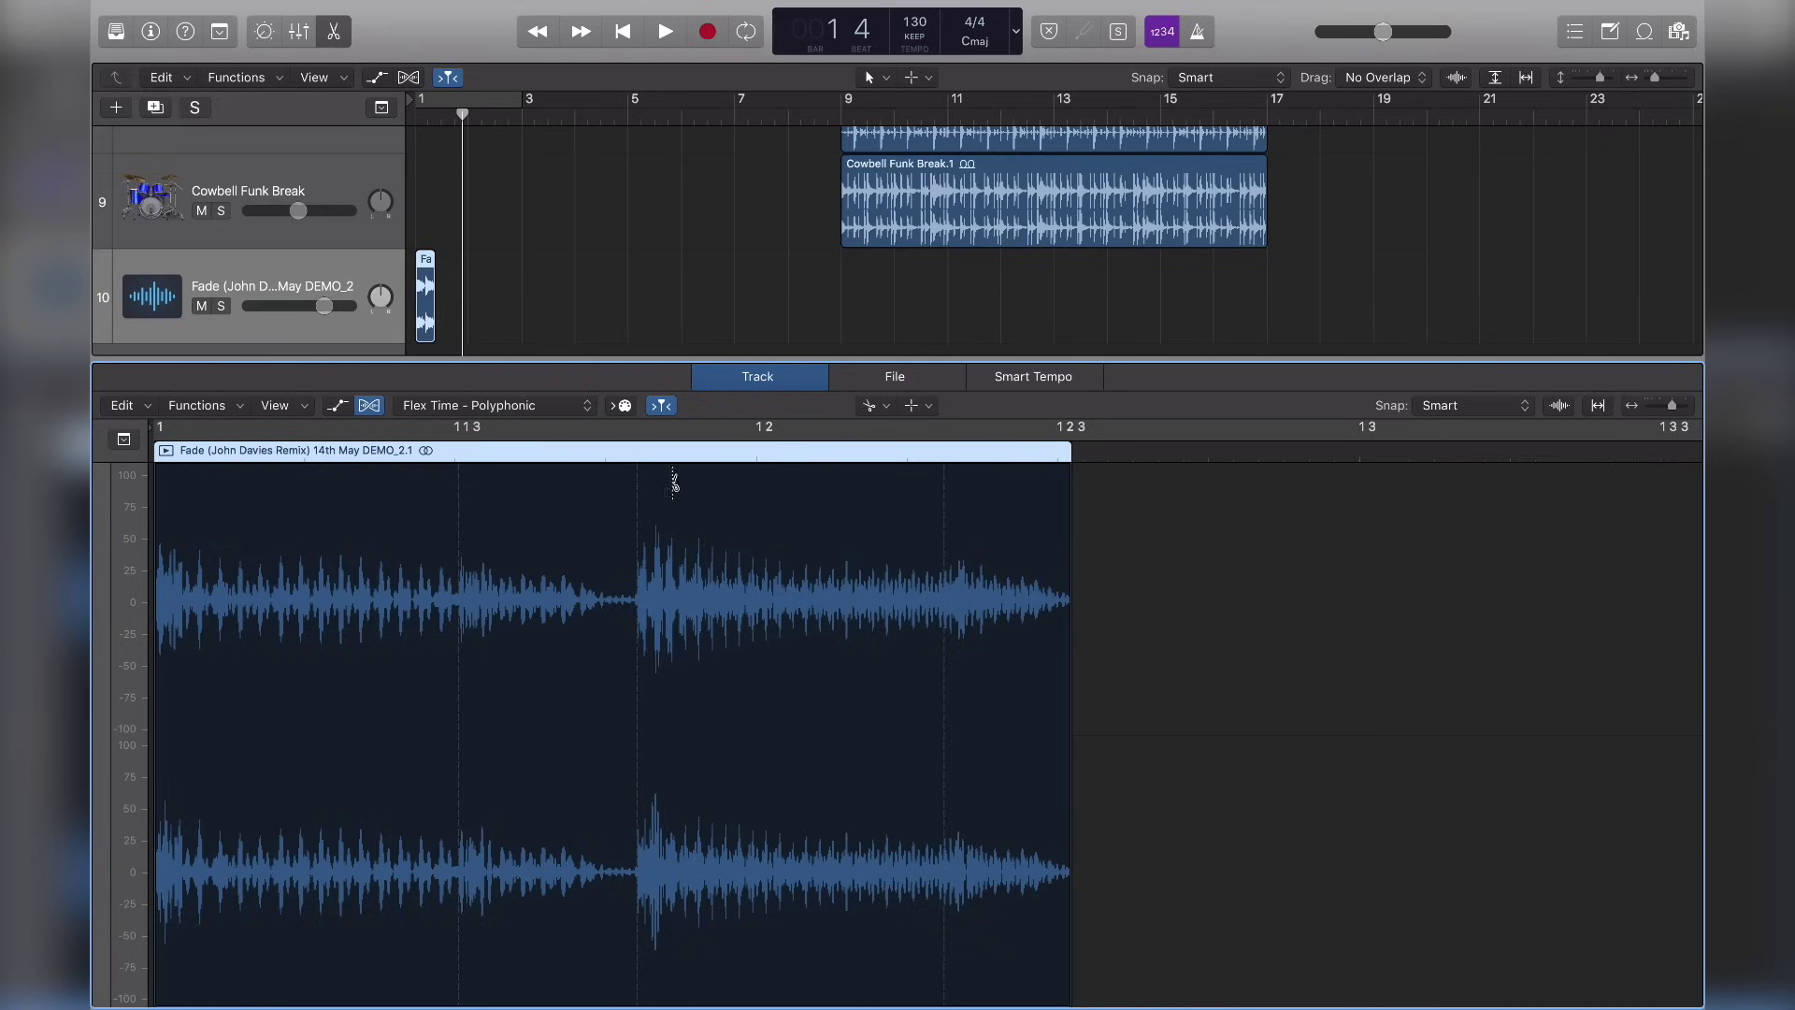
# - Stretch the short Fade region longer from its end and audition the result
pyautogui.moveTo(1070, 492); pyautogui.dragTo(1568, 530)
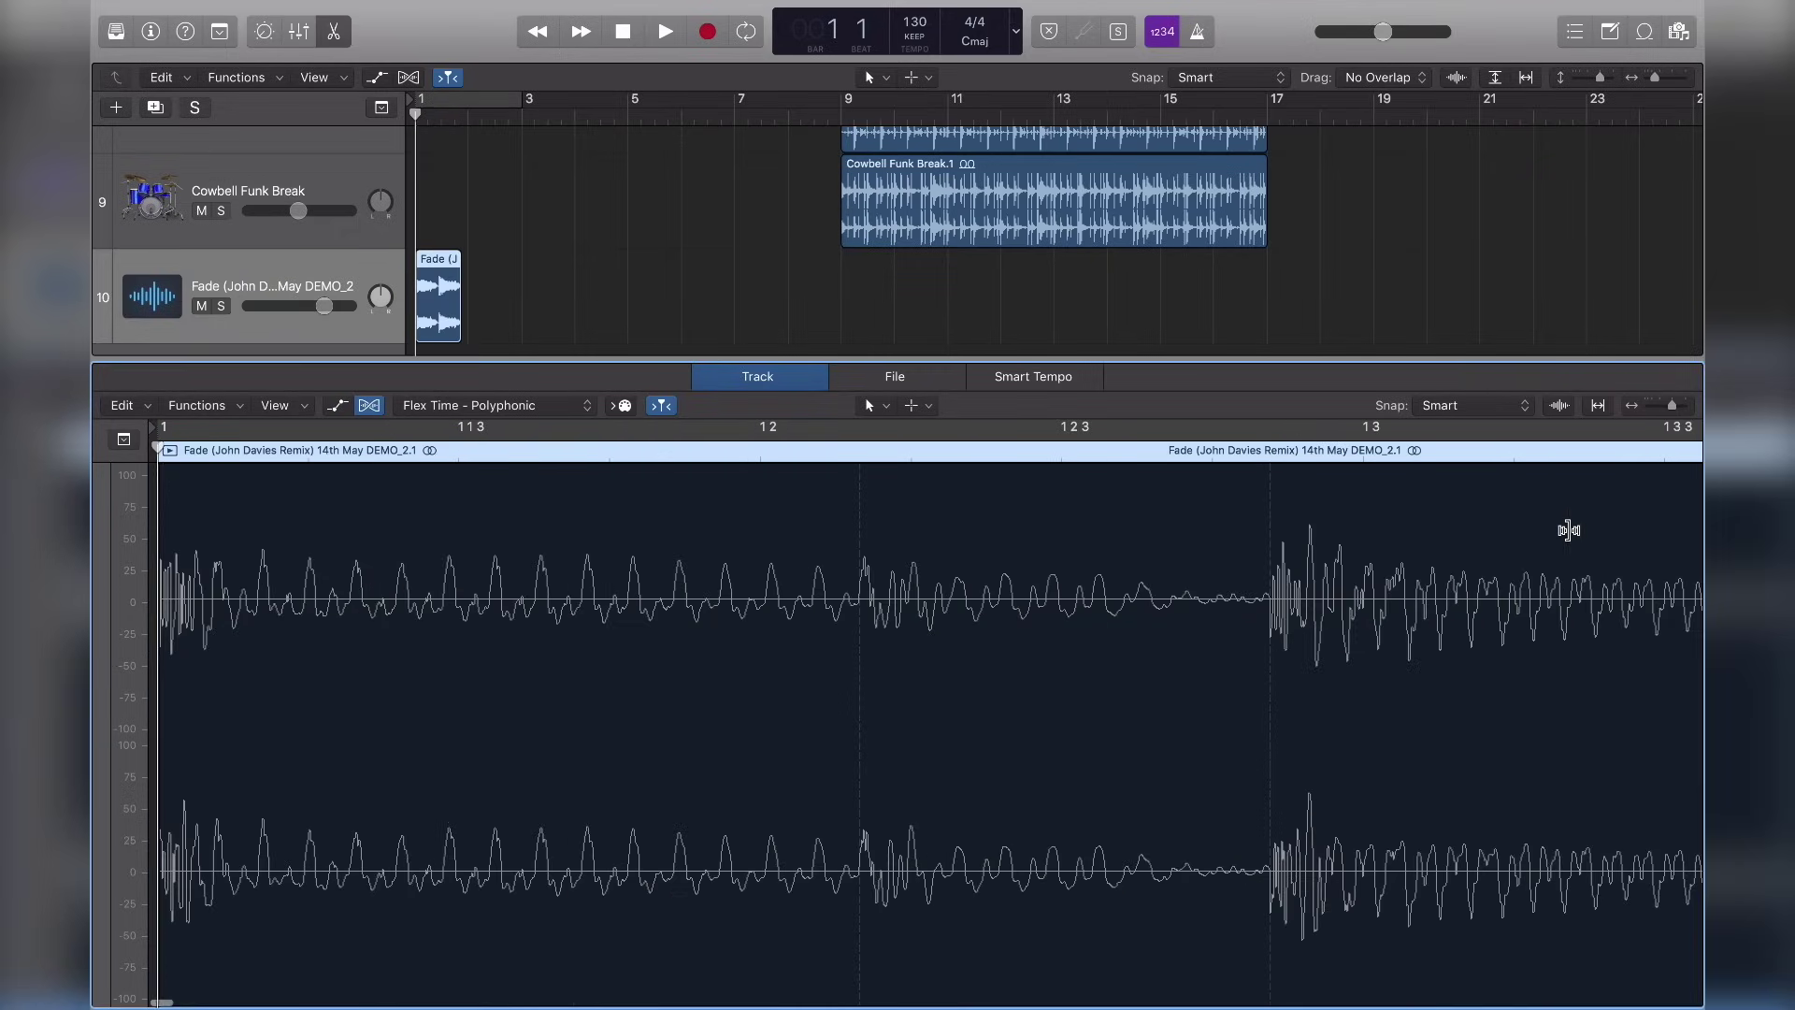
pyautogui.press('space')
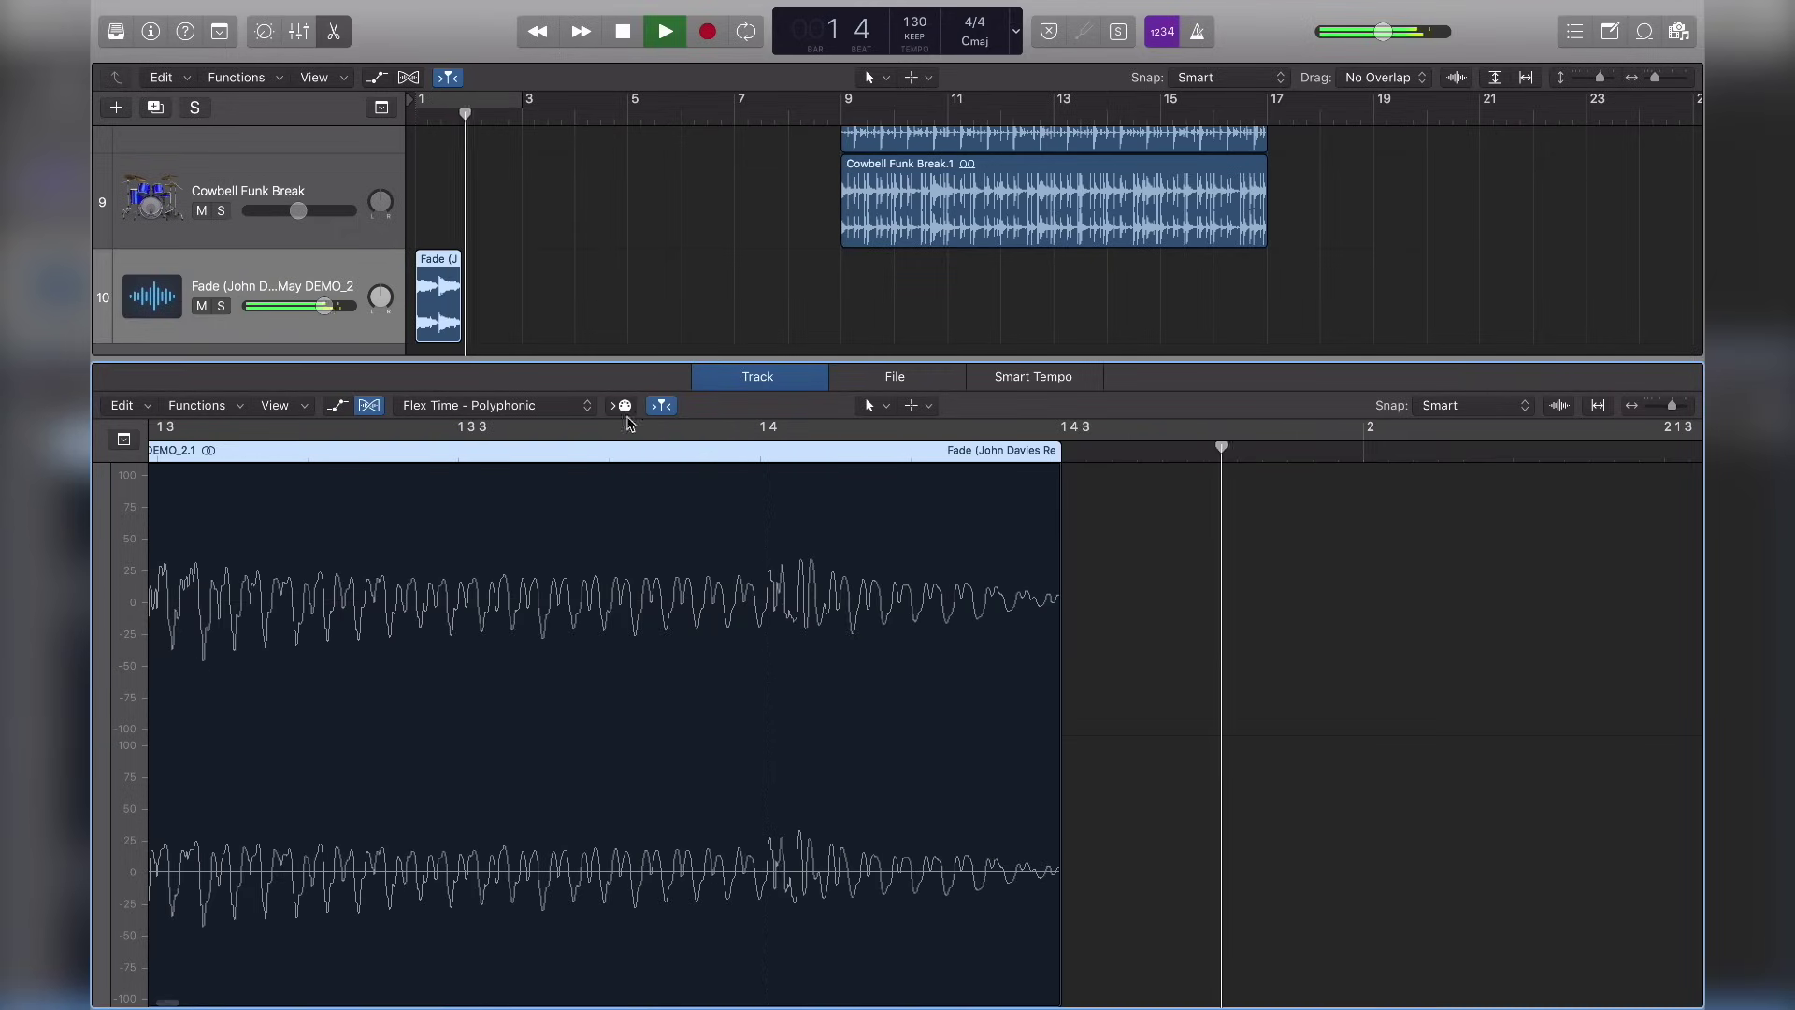
pyautogui.press('space')
pyautogui.hscroll(-10, 603, 493)
pyautogui.scroll(-5, 603, 493)
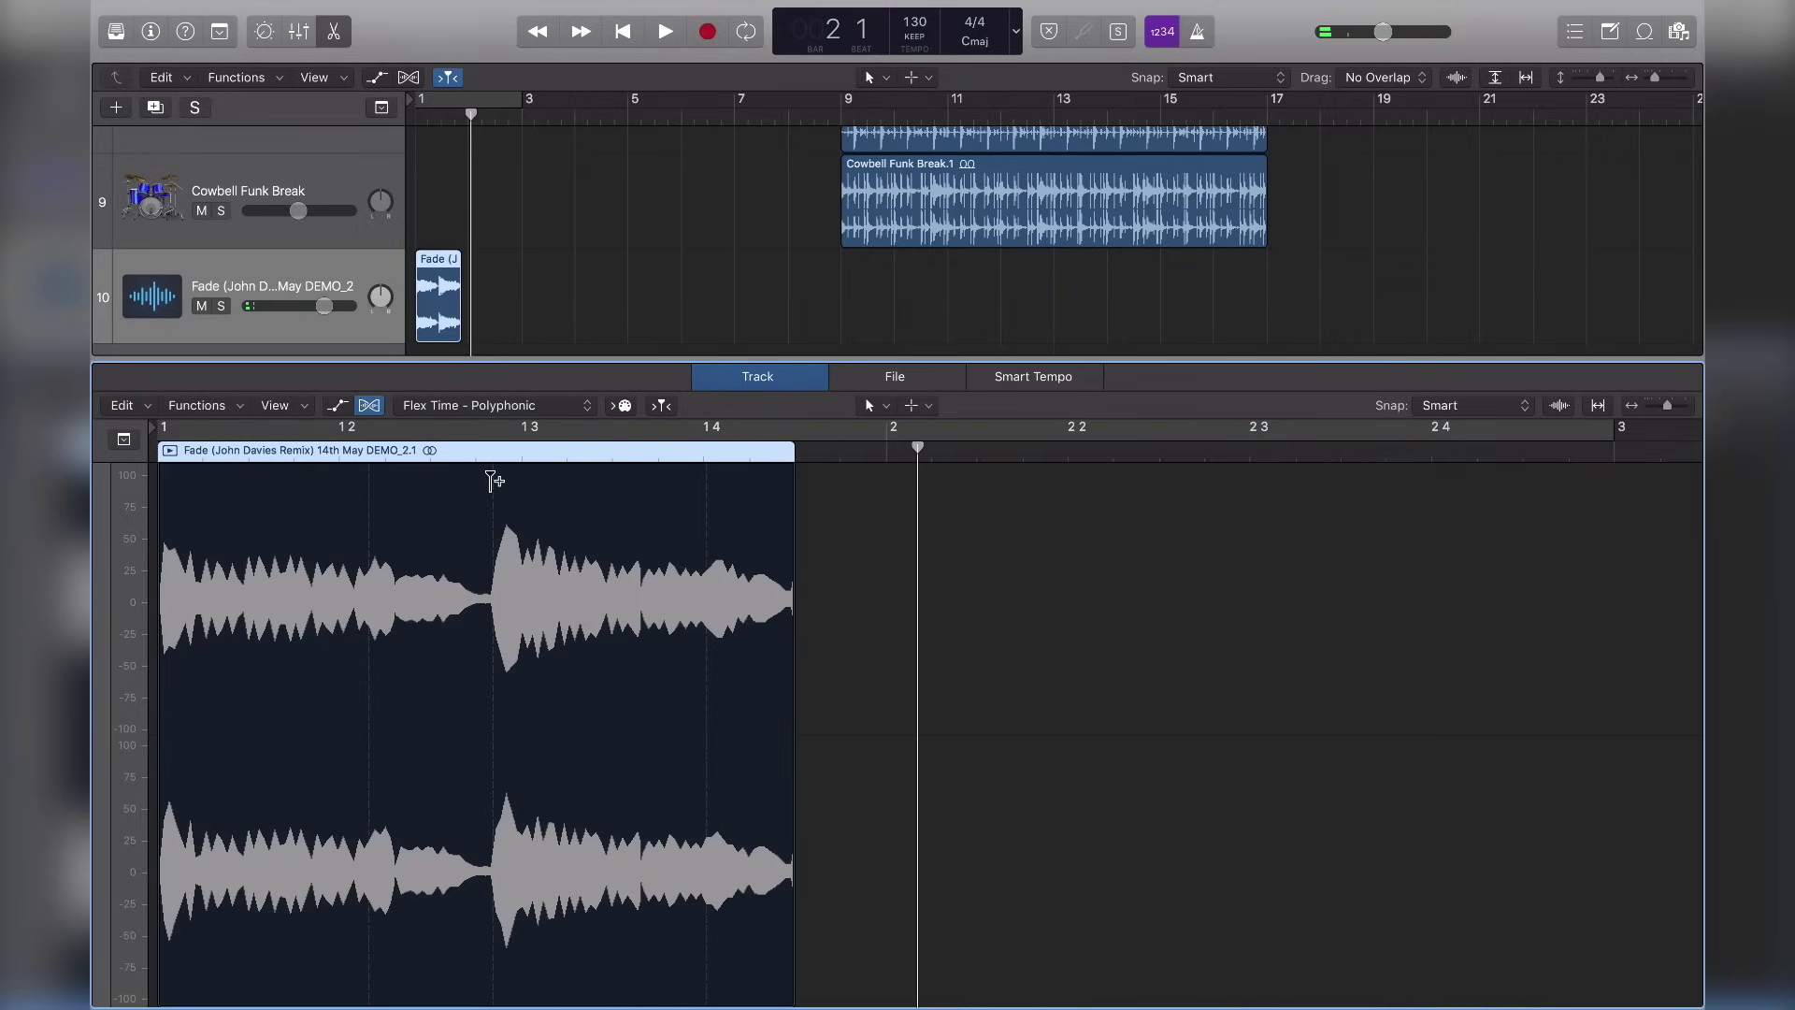
# - Flex the second hit onto beat 1 3, extend the region to bar 2, and play it back
pyautogui.moveTo(493, 473); pyautogui.dragTo(521, 484)
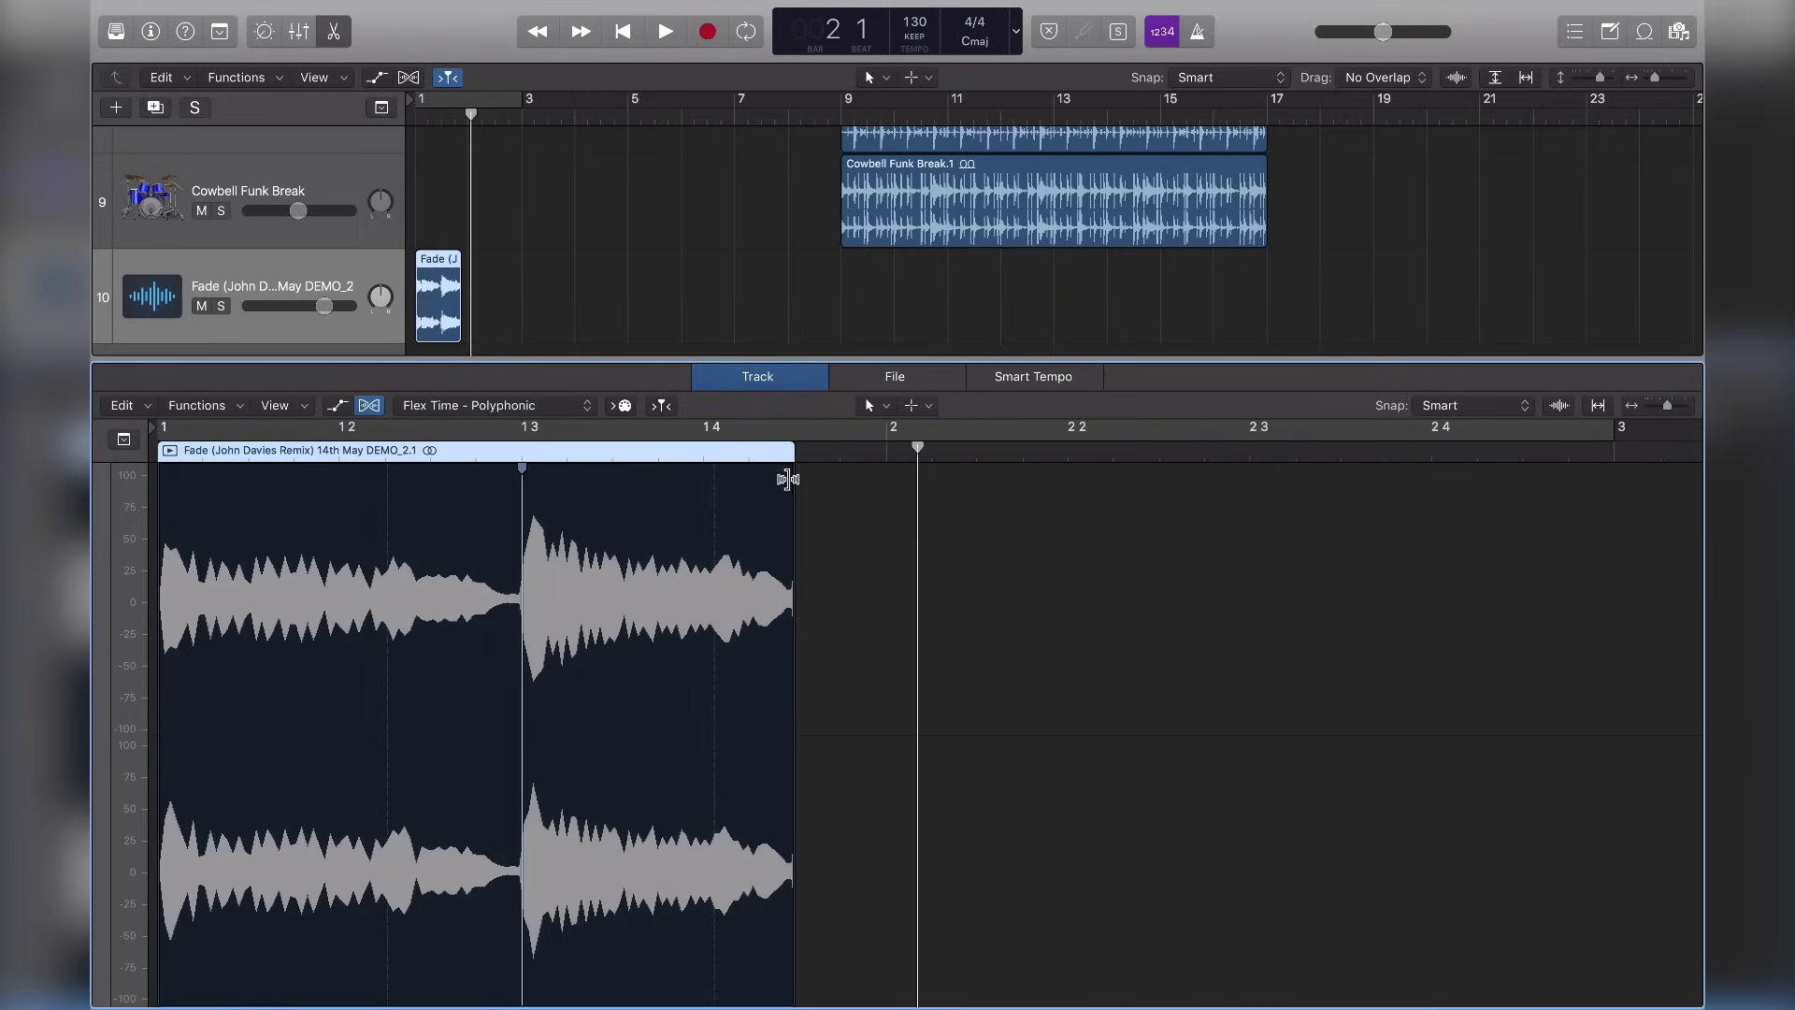
pyautogui.moveTo(793, 478); pyautogui.dragTo(893, 480)
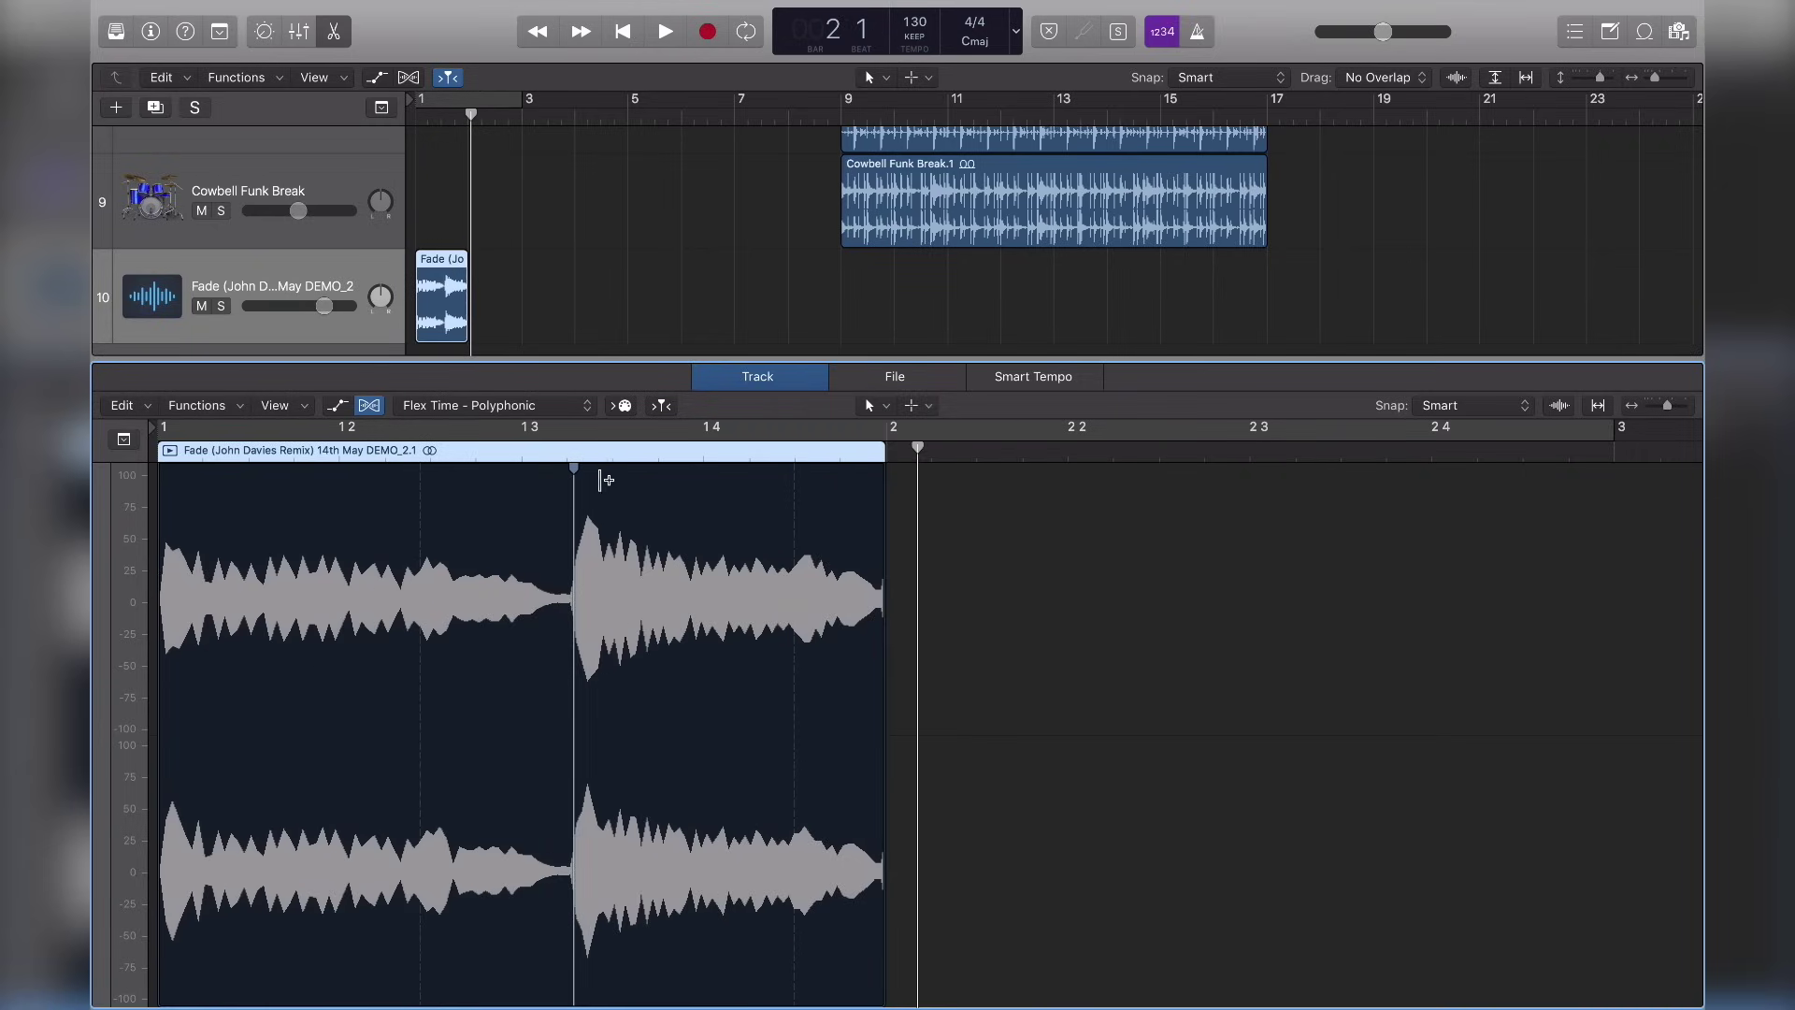
pyautogui.moveTo(574, 473); pyautogui.dragTo(528, 481)
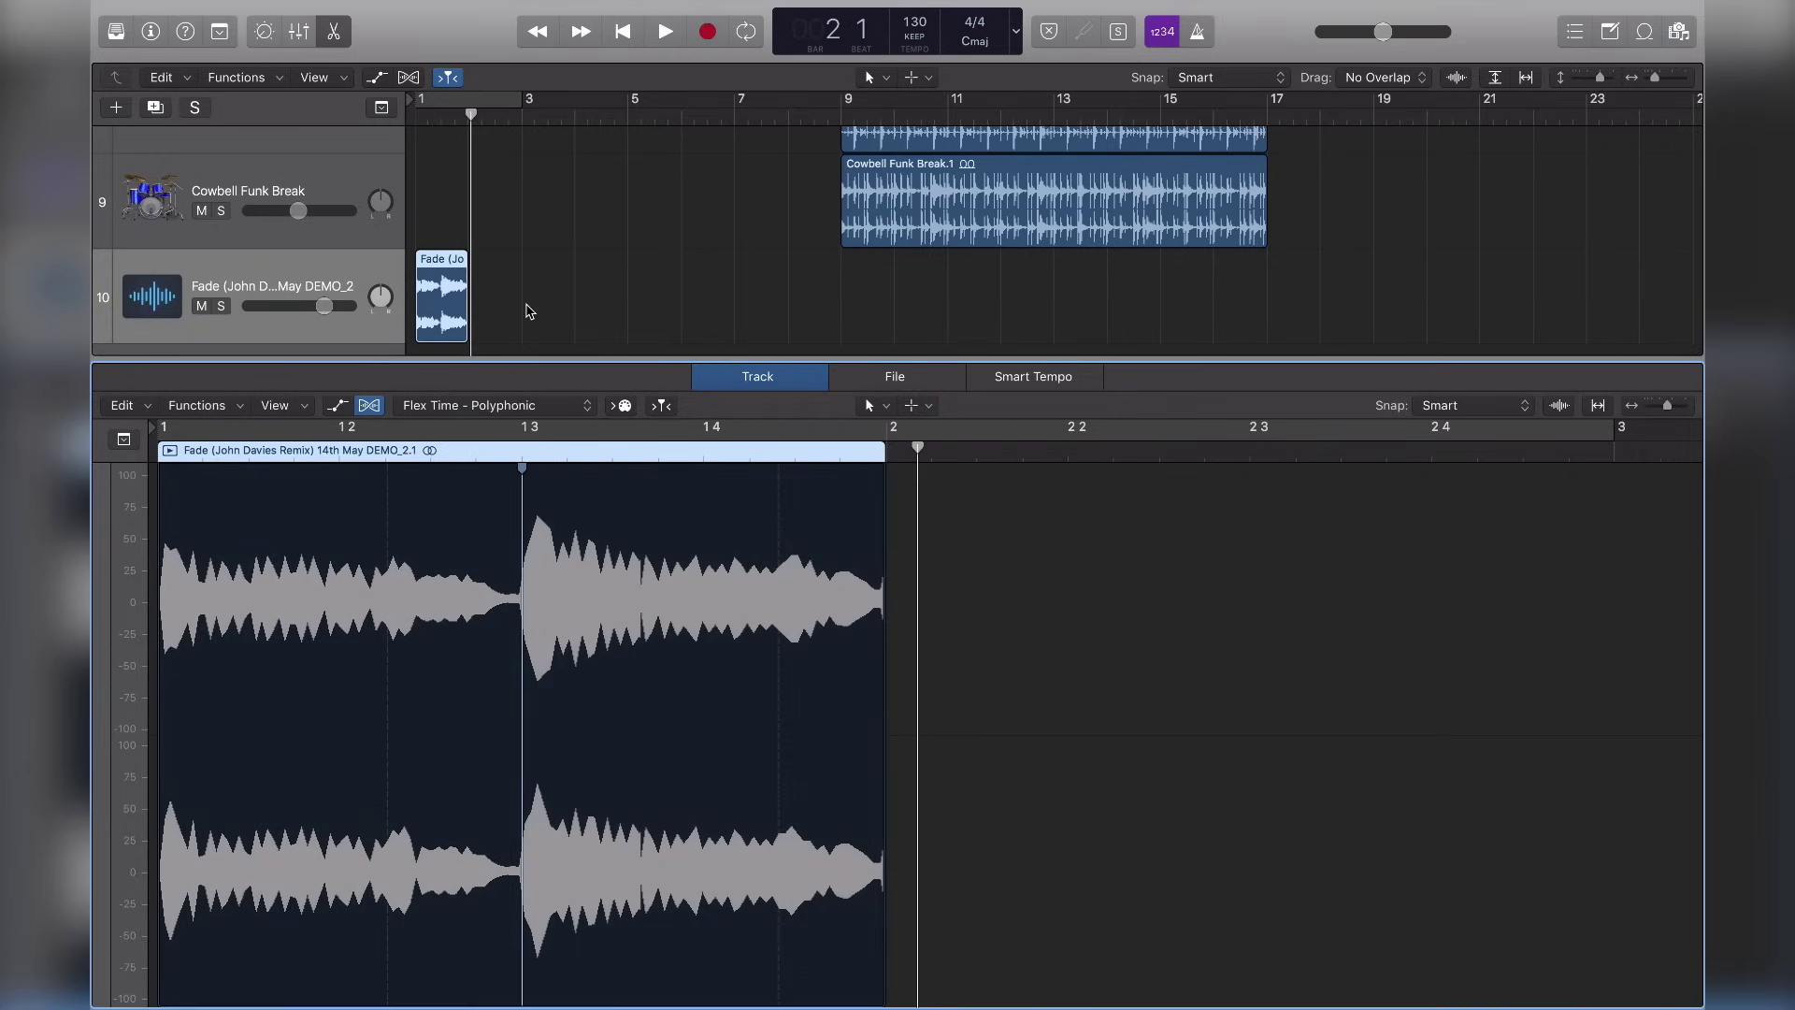
pyautogui.press('Return')
pyautogui.press('space')
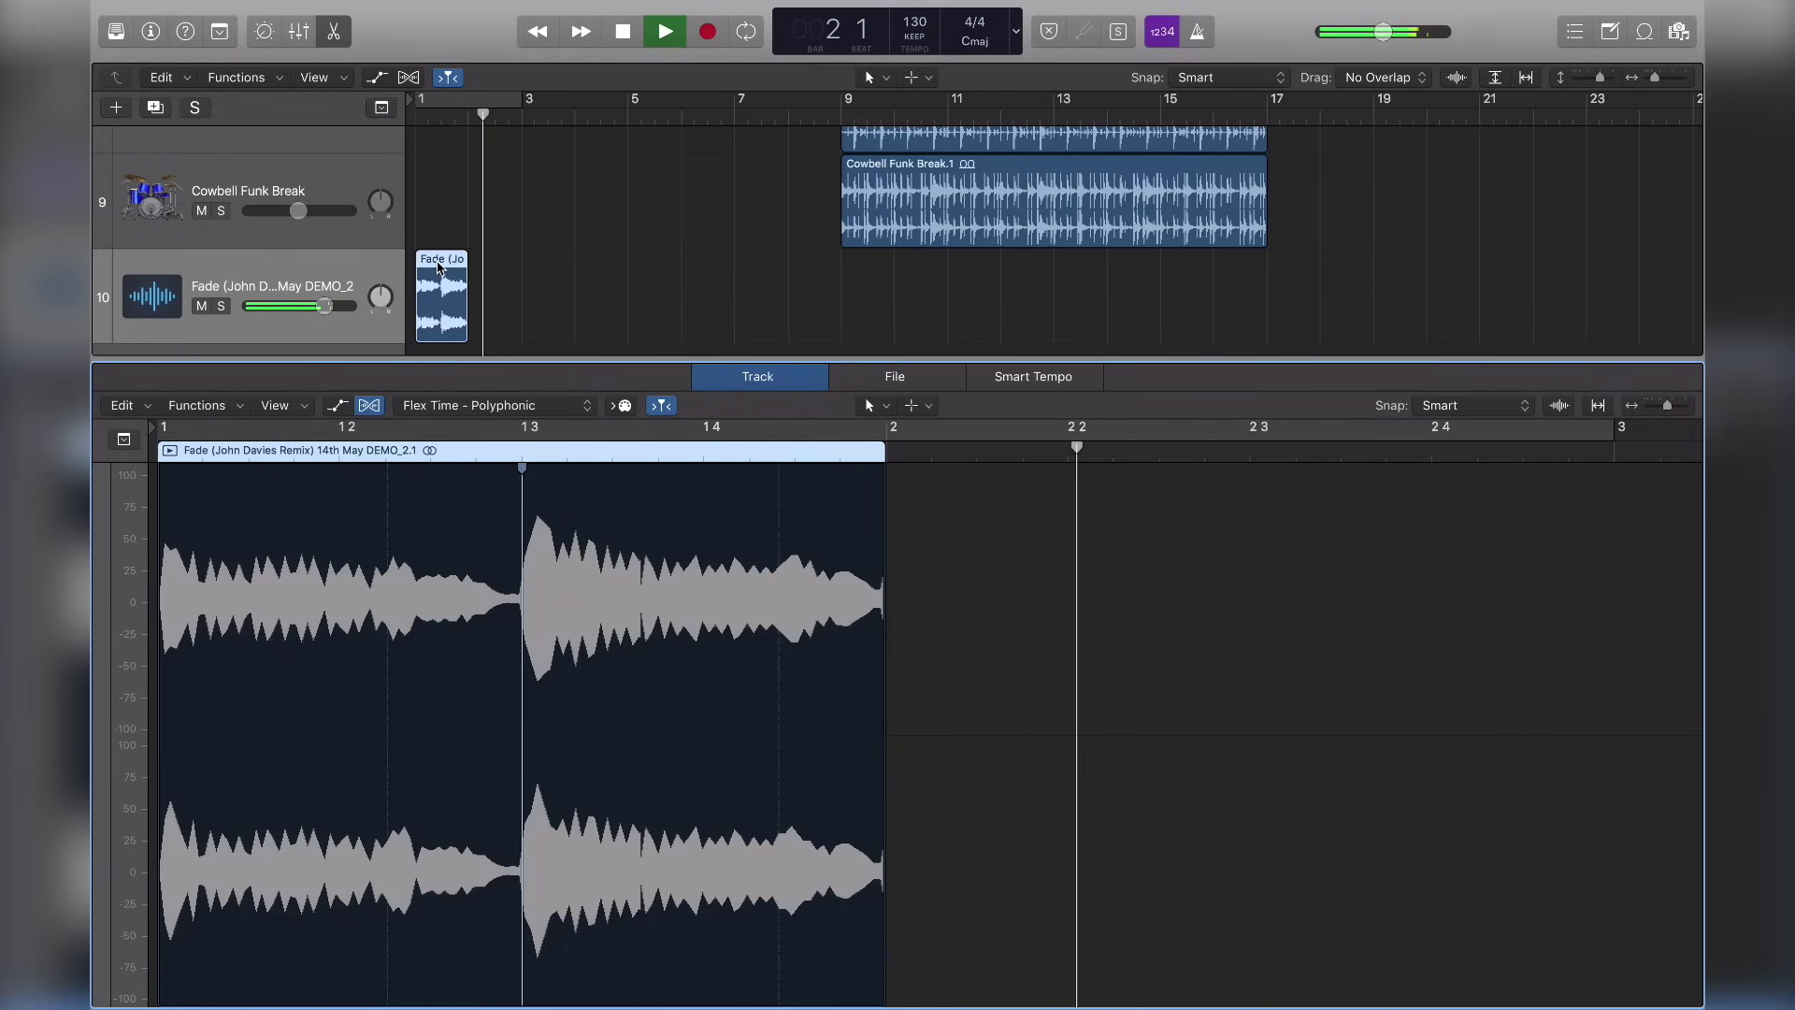
# - Place a copy of the stretched Fade region at bar 5, keeping its start on bar 5
pyautogui.click(467, 271)
pyautogui.moveTo(467, 271); pyautogui.dragTo(657, 312)
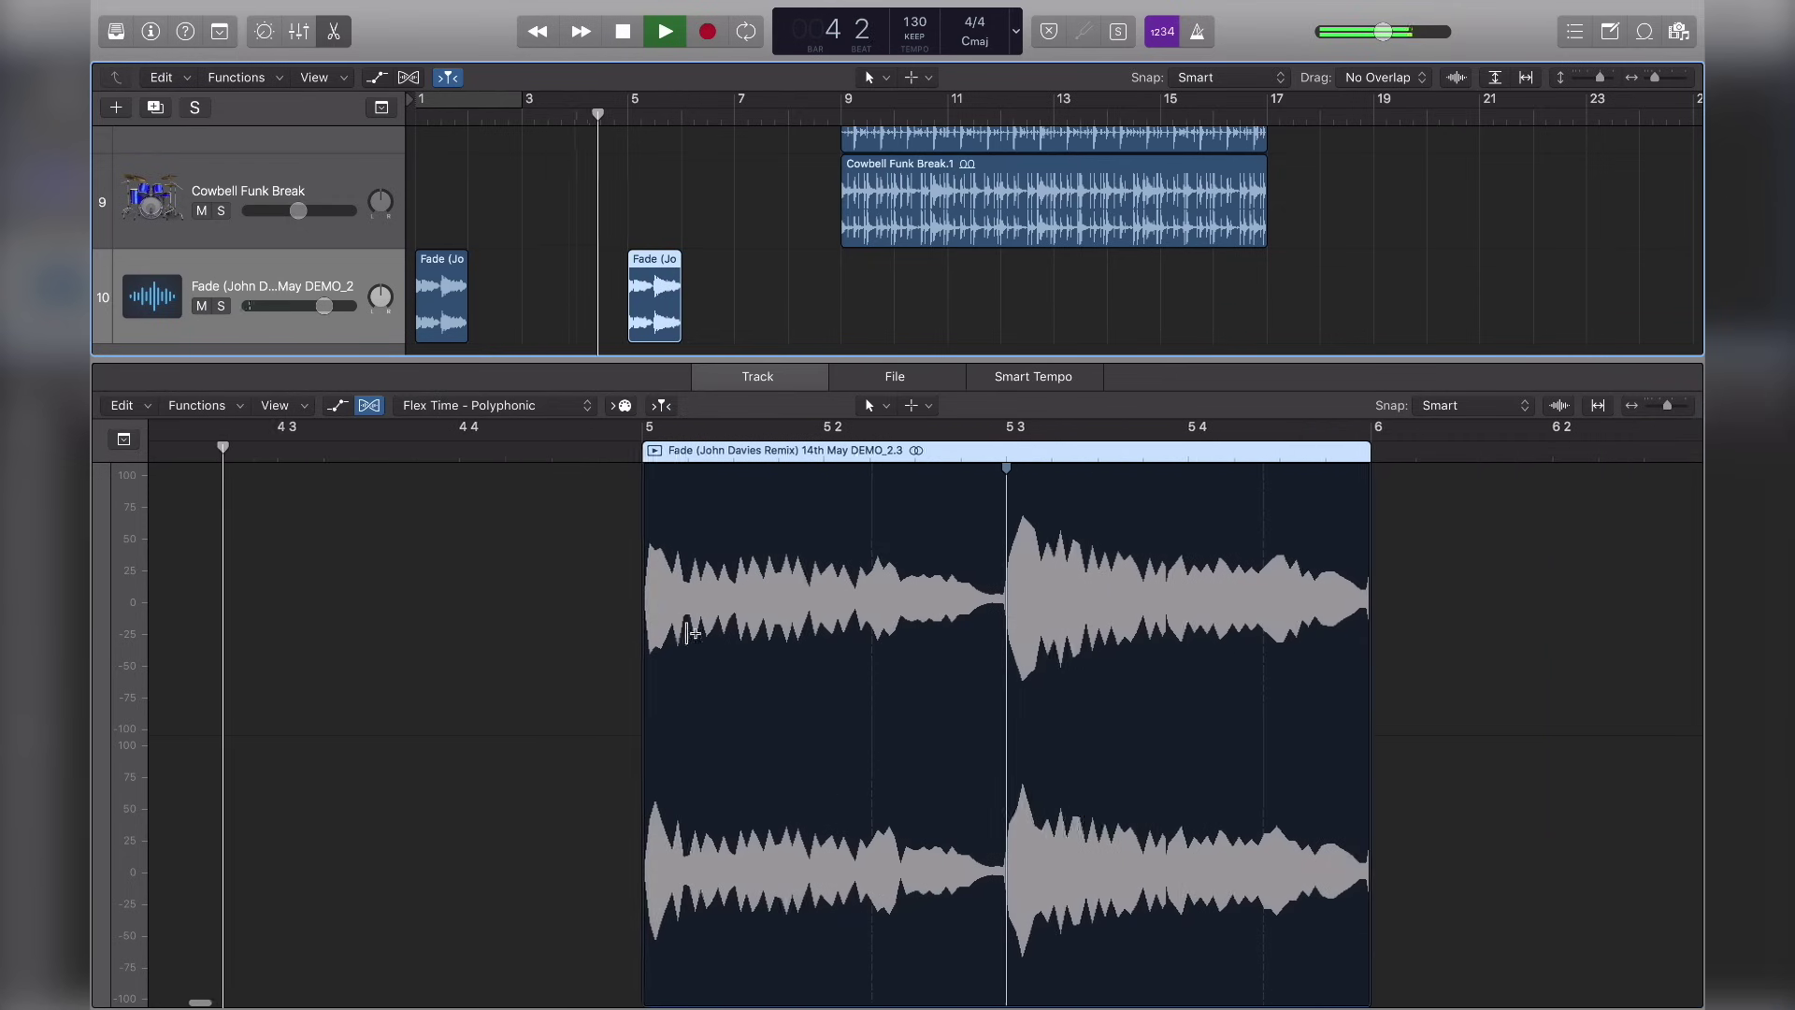
pyautogui.press('space')
pyautogui.moveTo(614, 963)
pyautogui.mouseDown()
pyautogui.moveTo(729, 965)
pyautogui.moveTo(609, 953)
pyautogui.mouseUp()
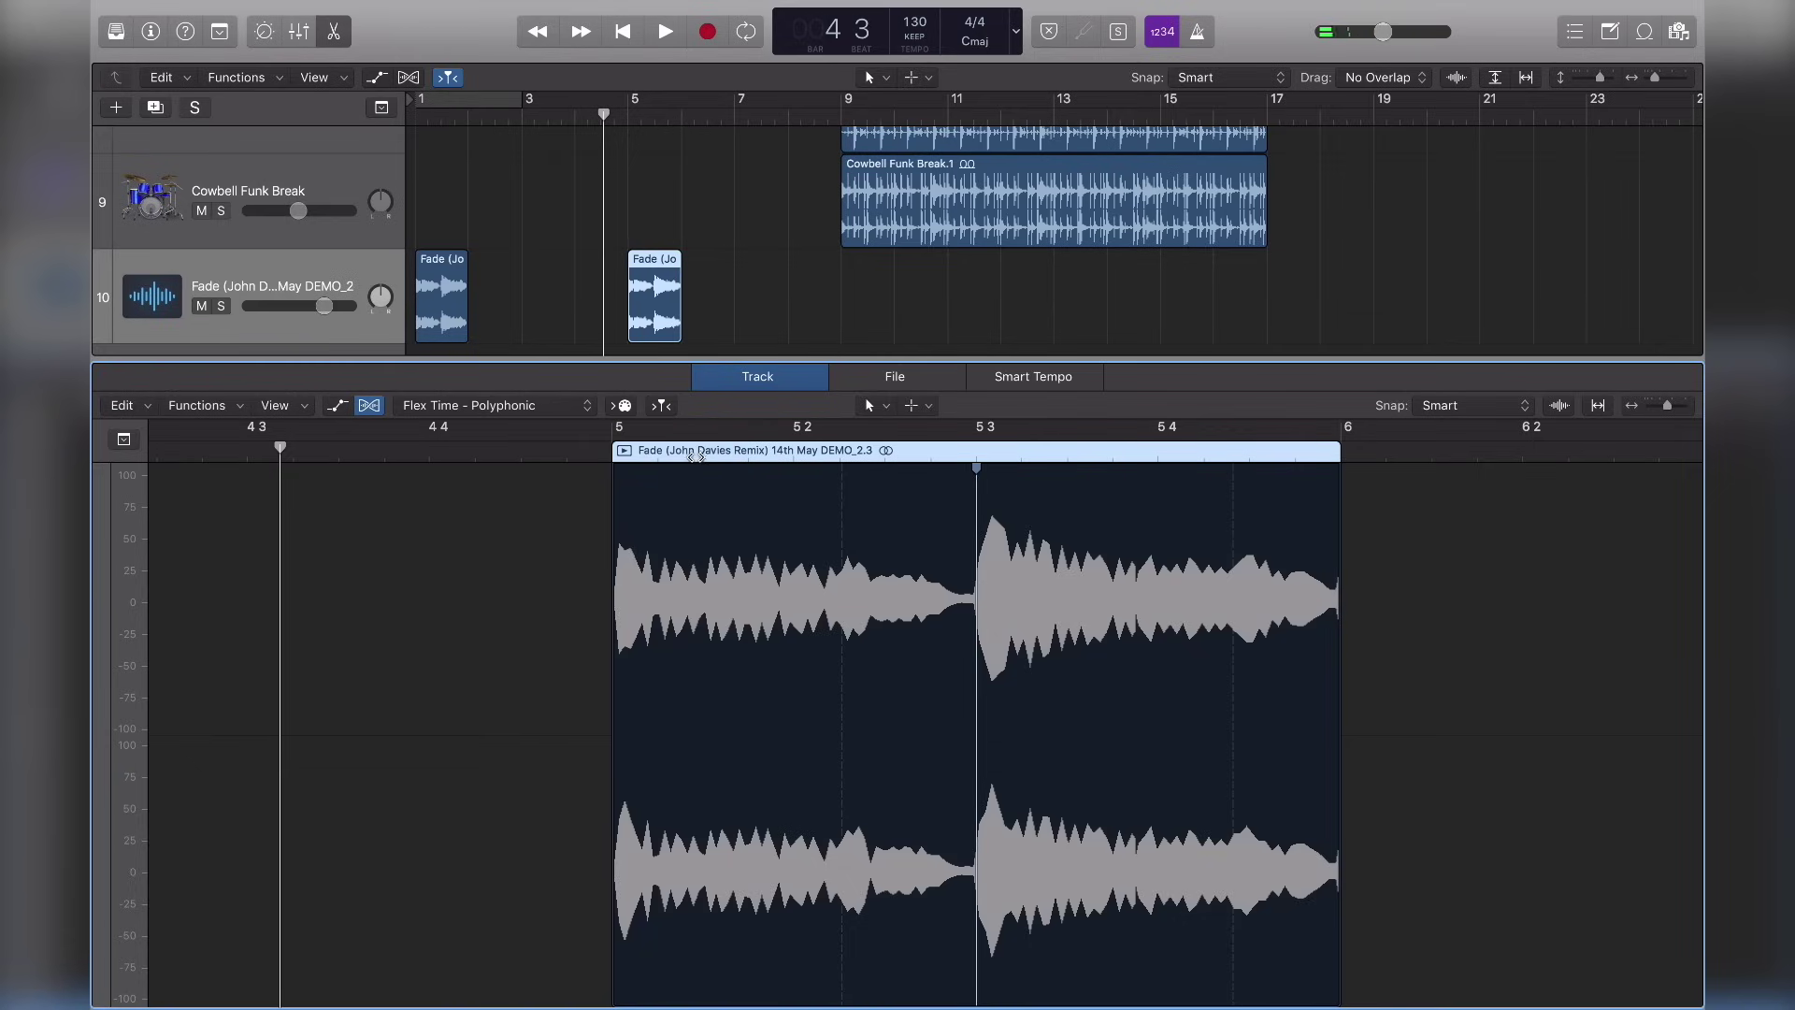
pyautogui.click(765, 458)
pyautogui.click(719, 457)
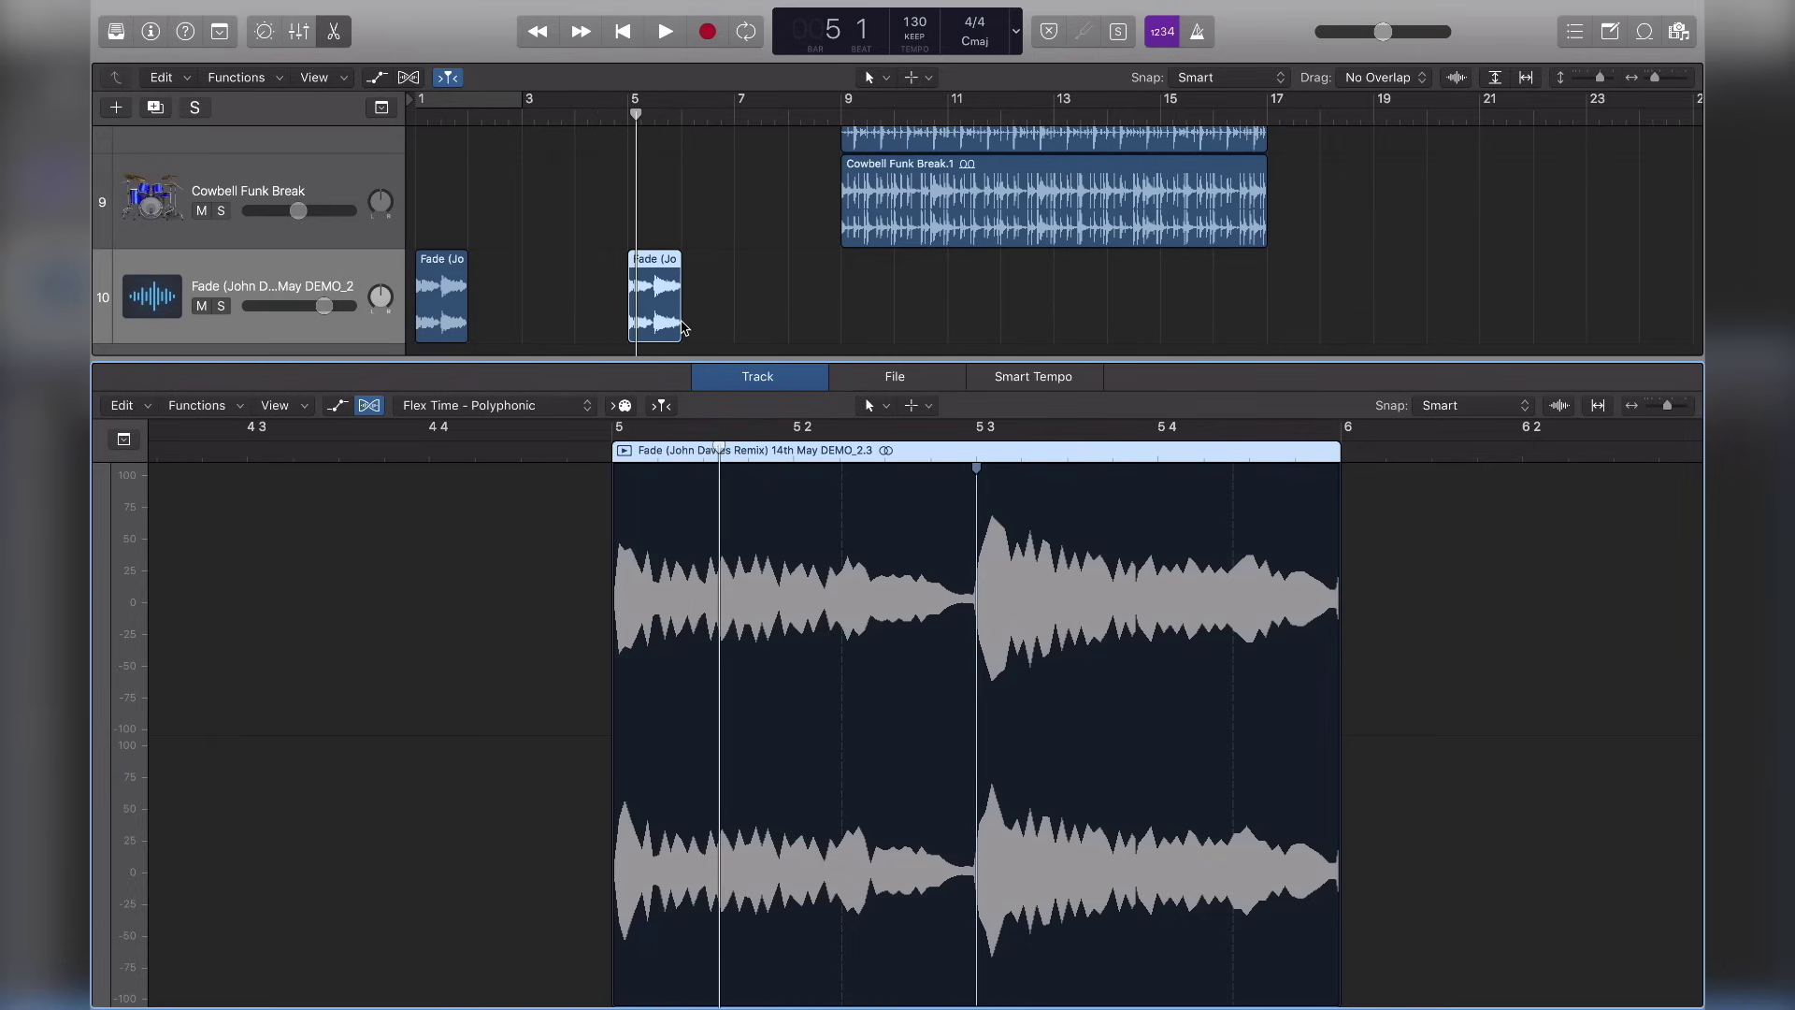
# - Add a flex marker that squashes the copy's opening and play it back
pyautogui.moveTo(620, 488); pyautogui.dragTo(800, 496)
pyautogui.press('space')
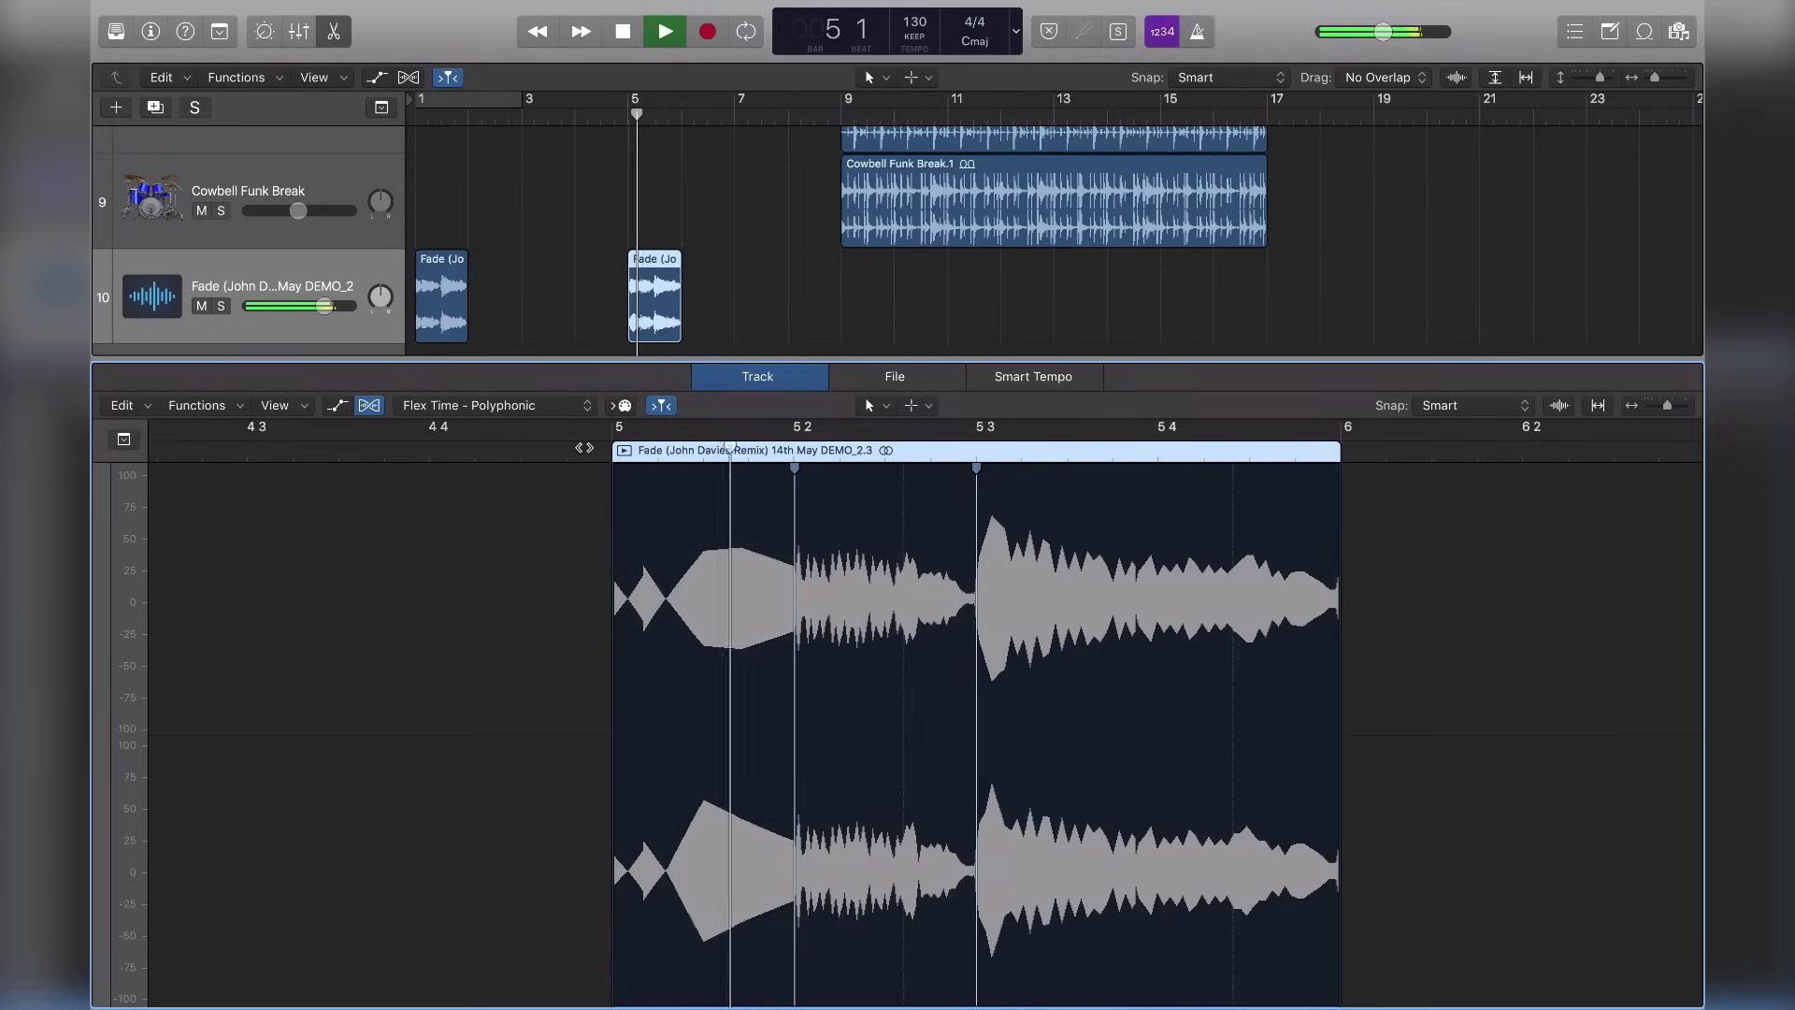
pyautogui.press('space')
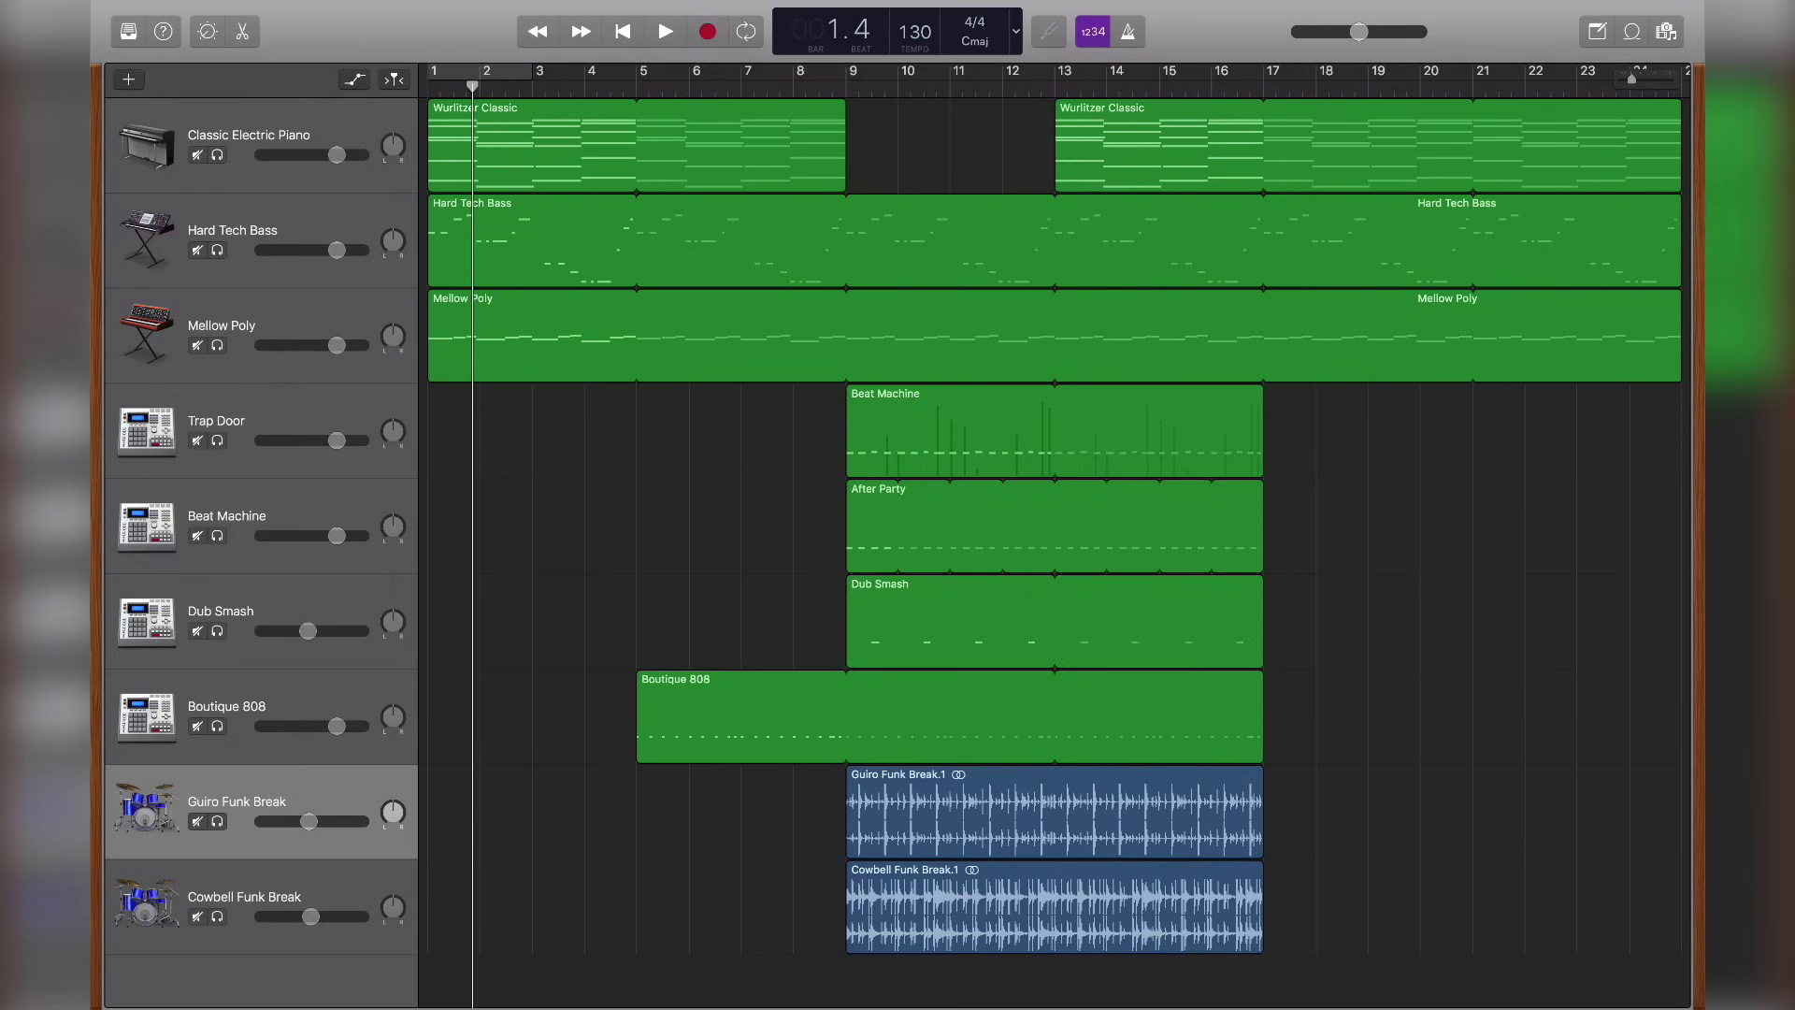
# - Bring the Fade remix audio file into the GarageBand song and open its region in the Audio Editor
pyautogui.moveTo(328, 392); pyautogui.dragTo(428, 984)
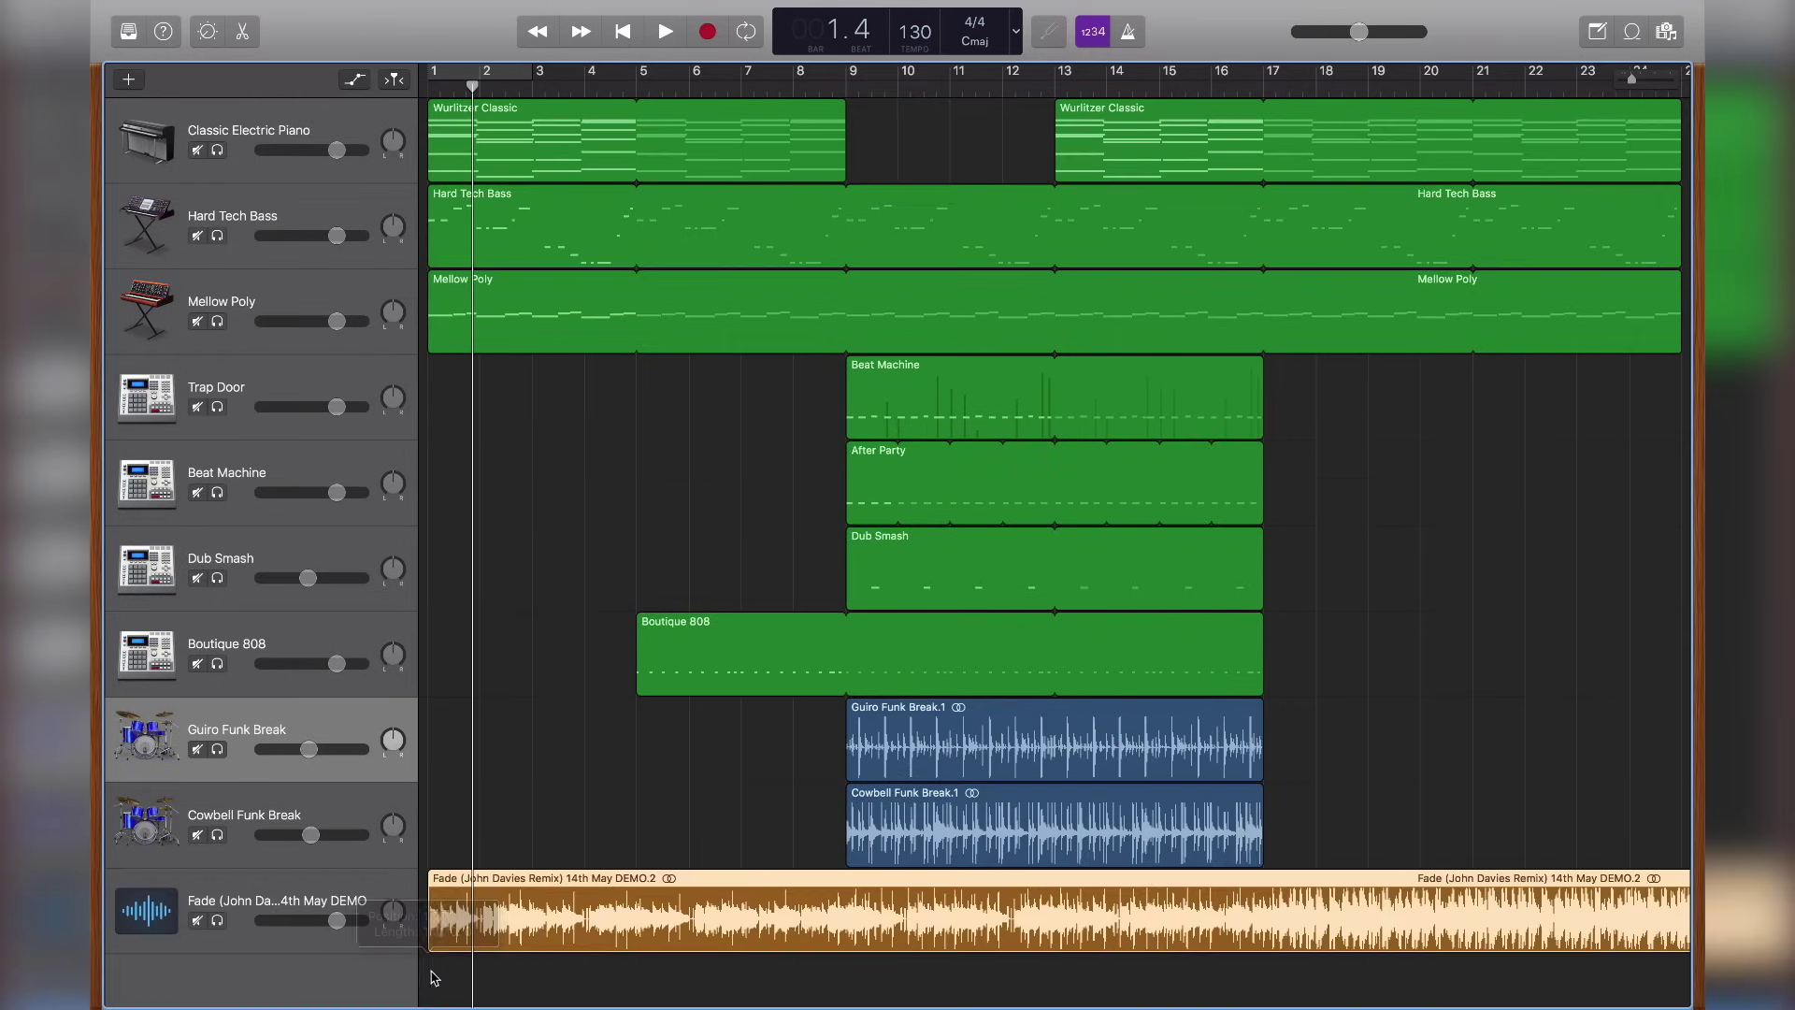
pyautogui.click(301, 896)
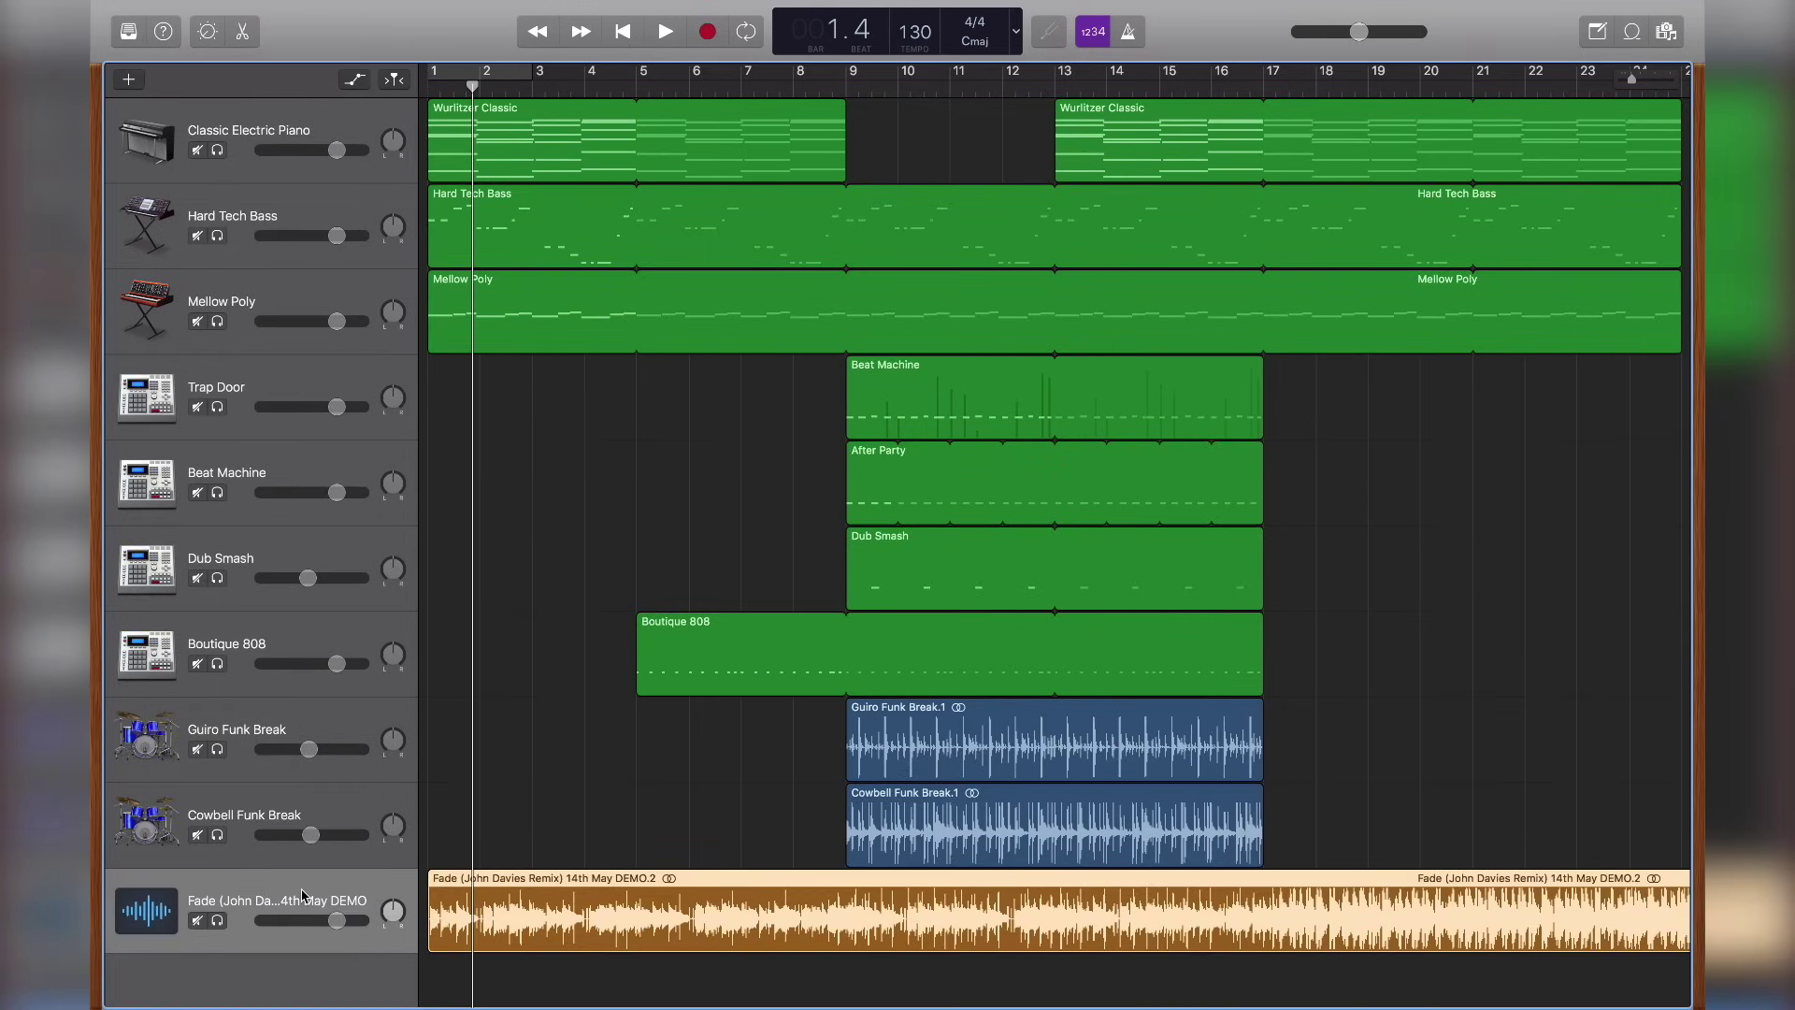
pyautogui.doubleClick(455, 912)
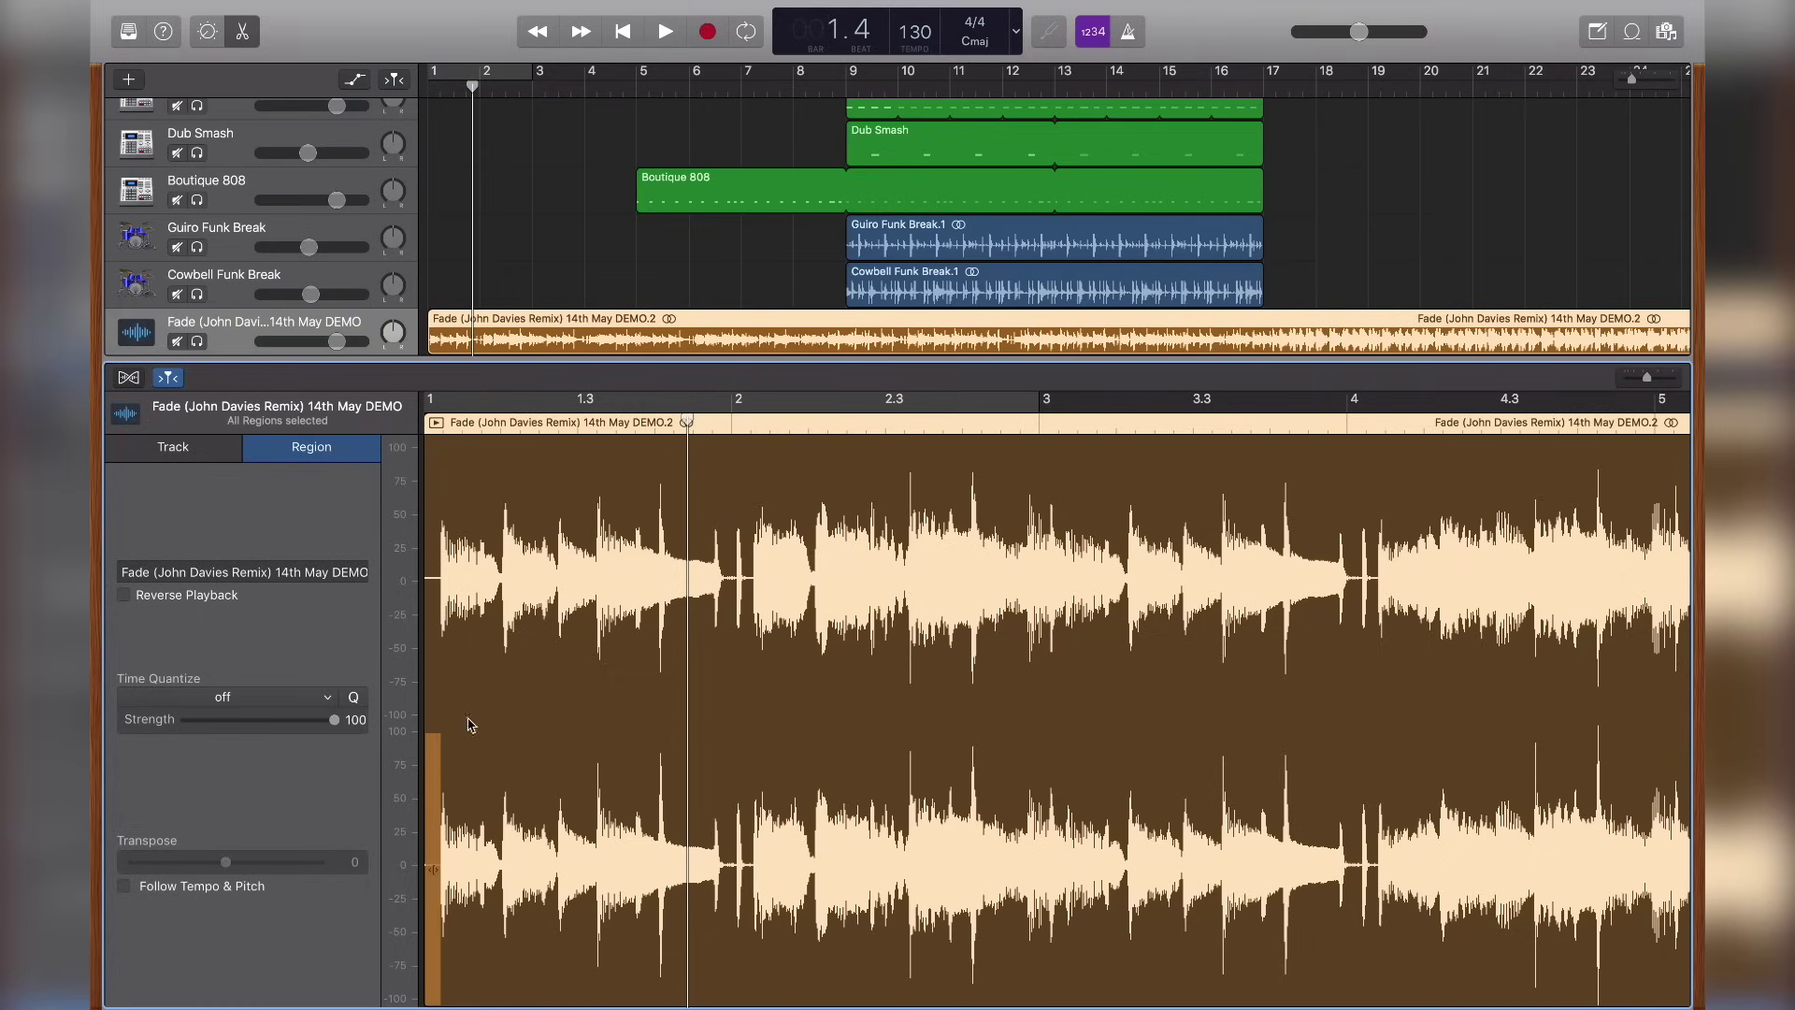
# - Tick Enable Flex in the editor's Track settings for the Fade remix track
pyautogui.click(187, 448)
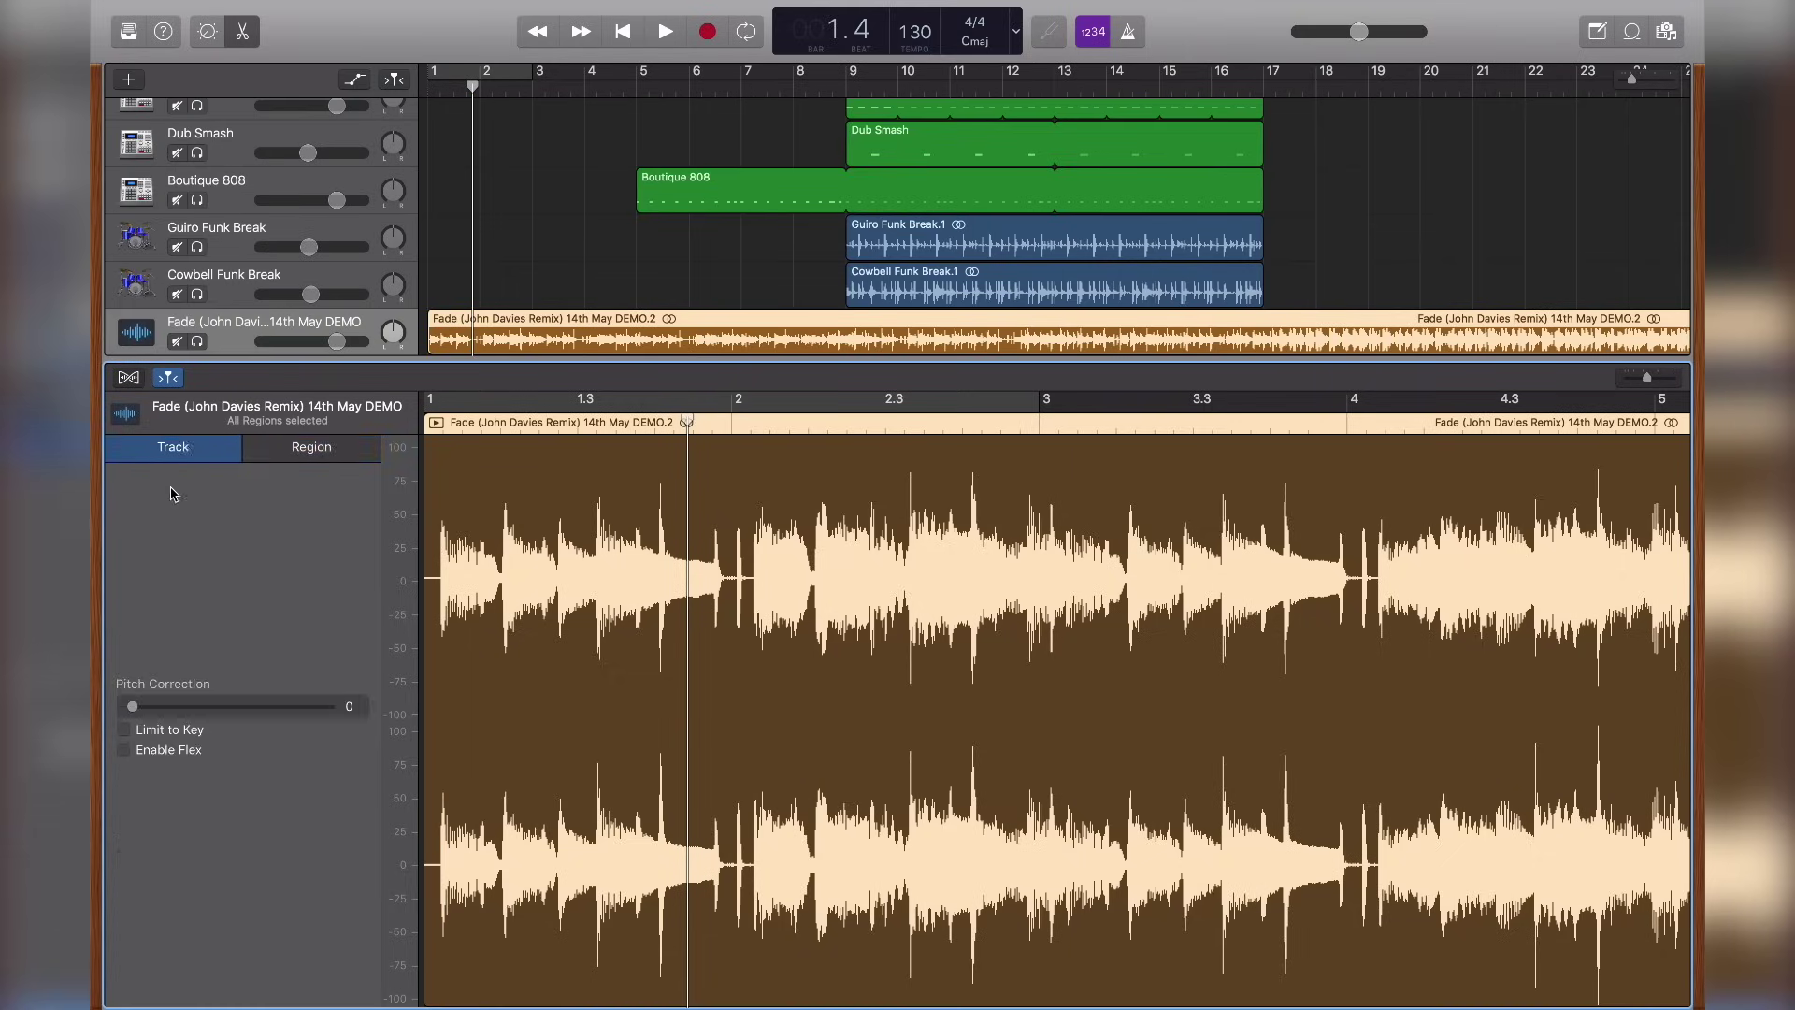
pyautogui.click(124, 749)
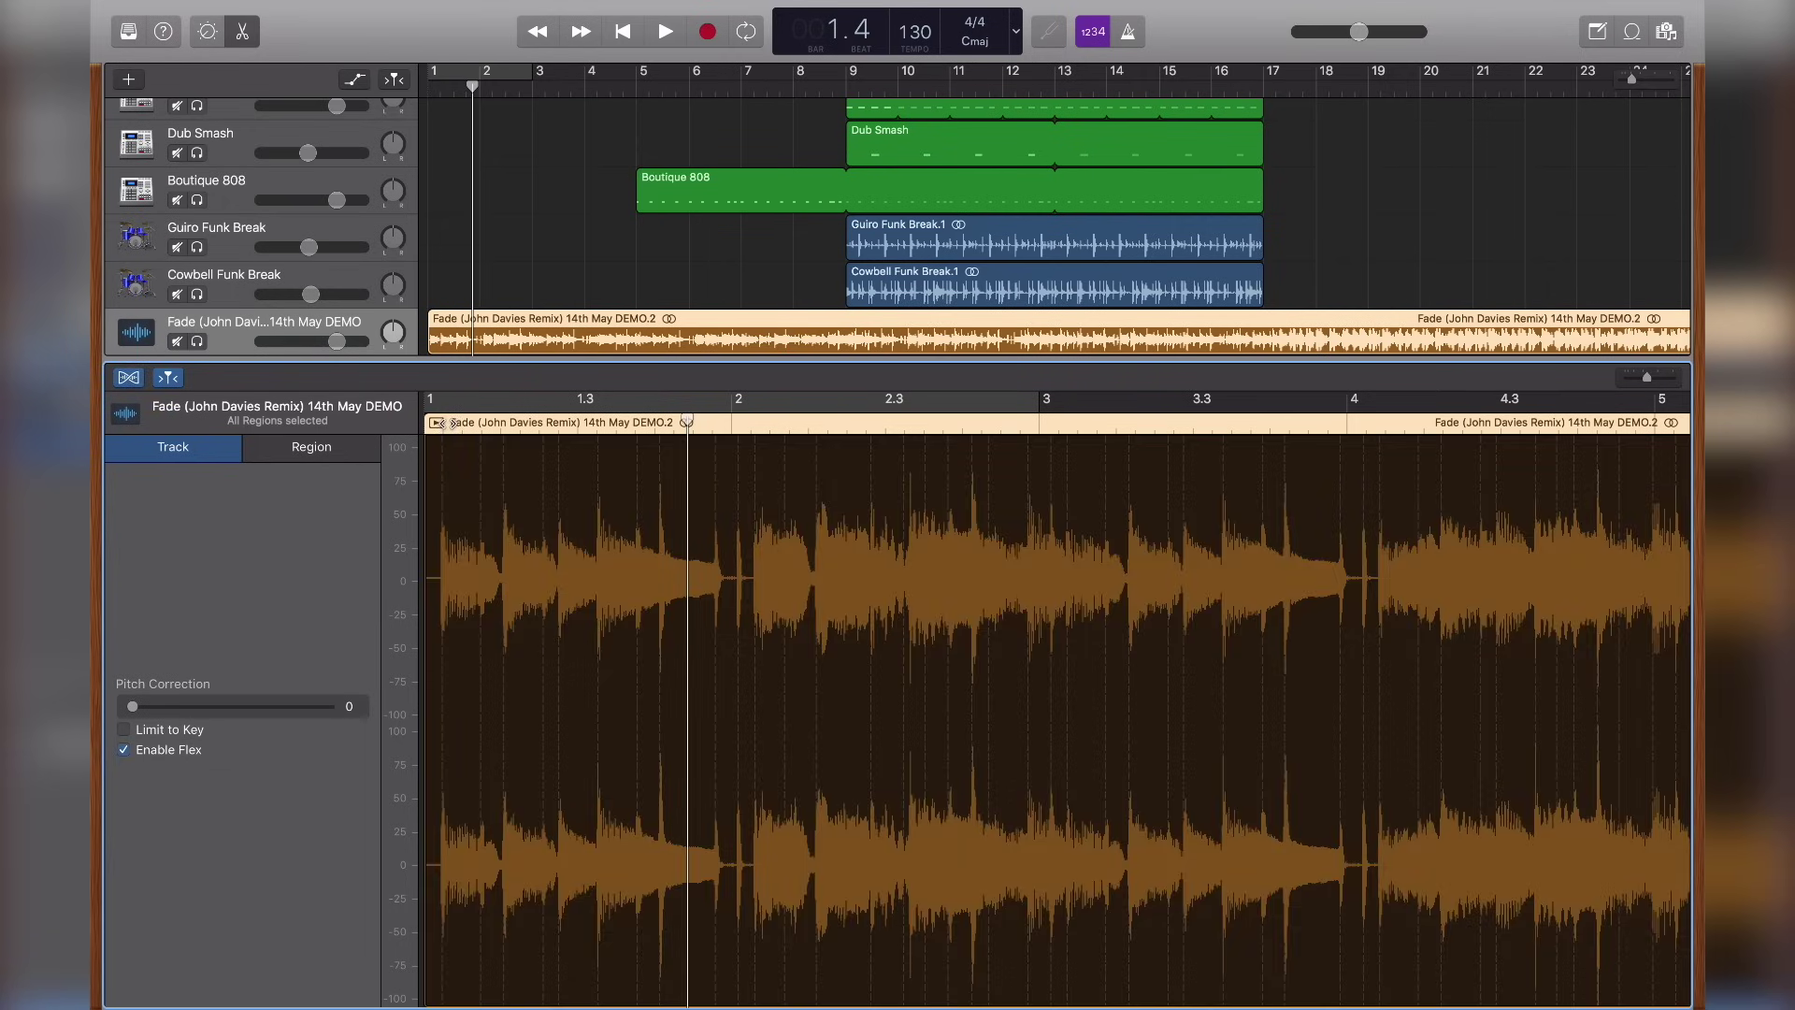
pyautogui.scroll(5, 451, 423)
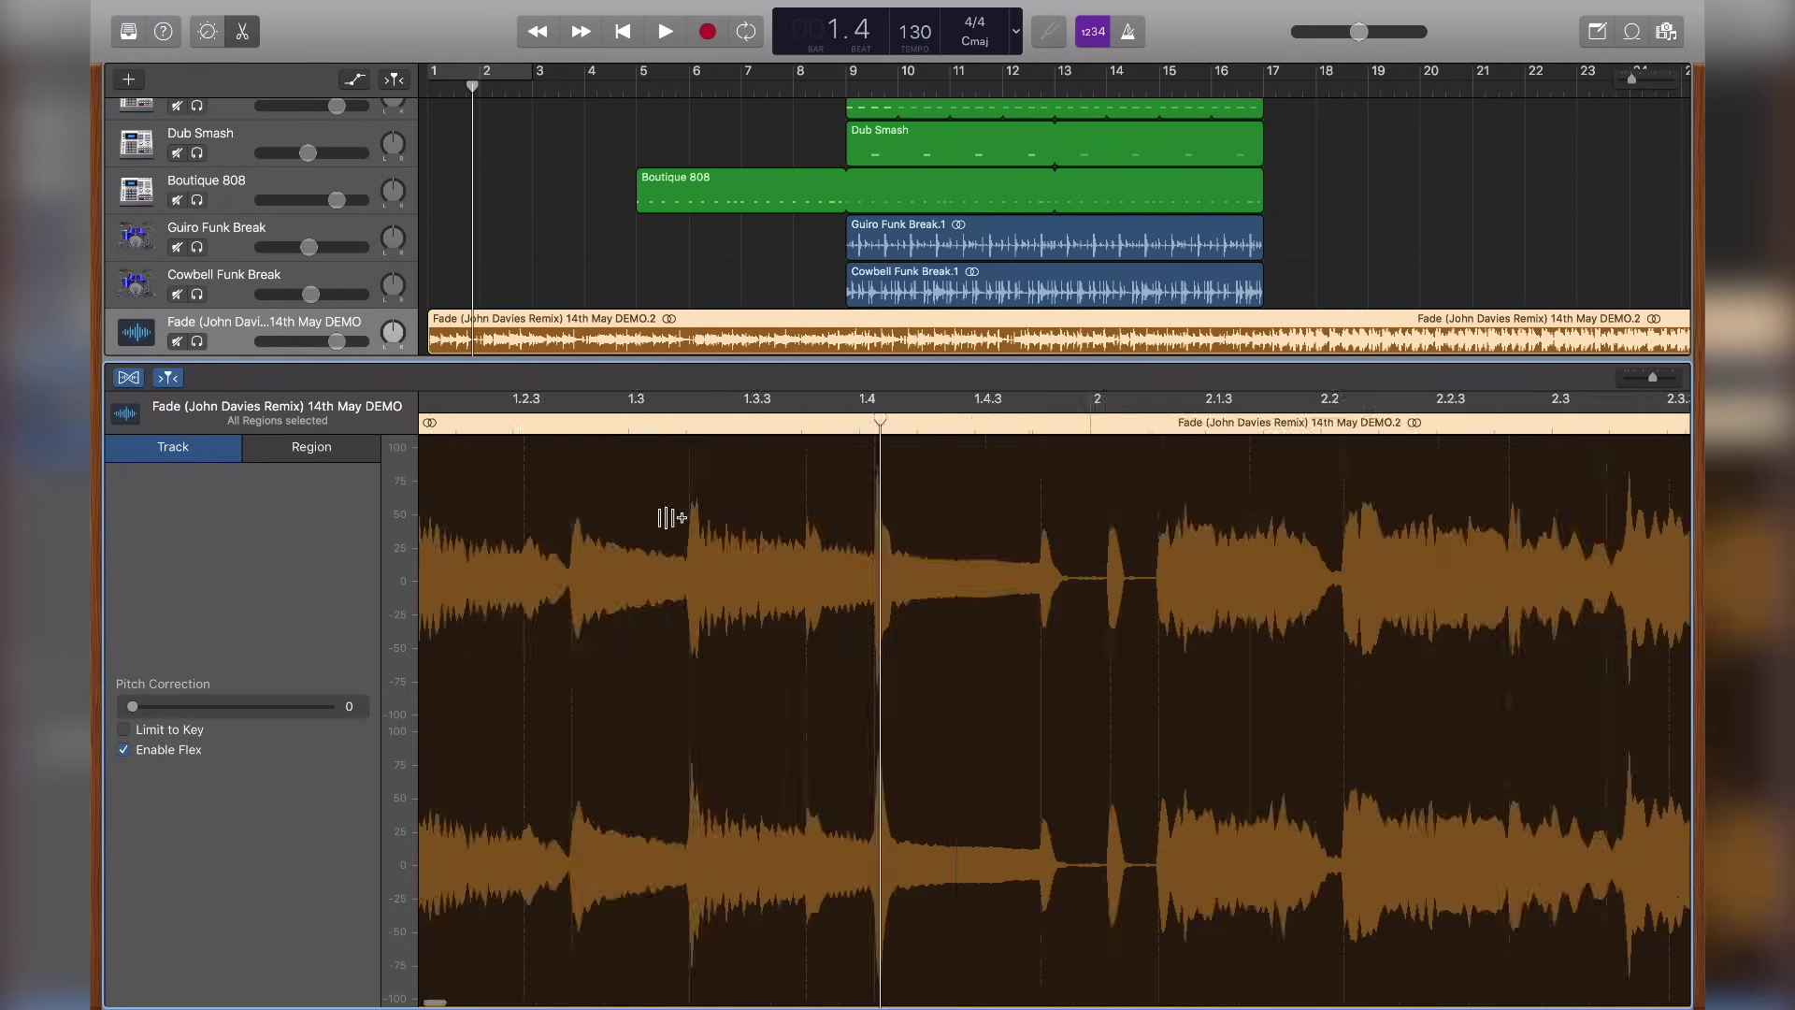
# - Add flex markers across the opening beats and drag them later to stretch the audio
pyautogui.click(454, 440)
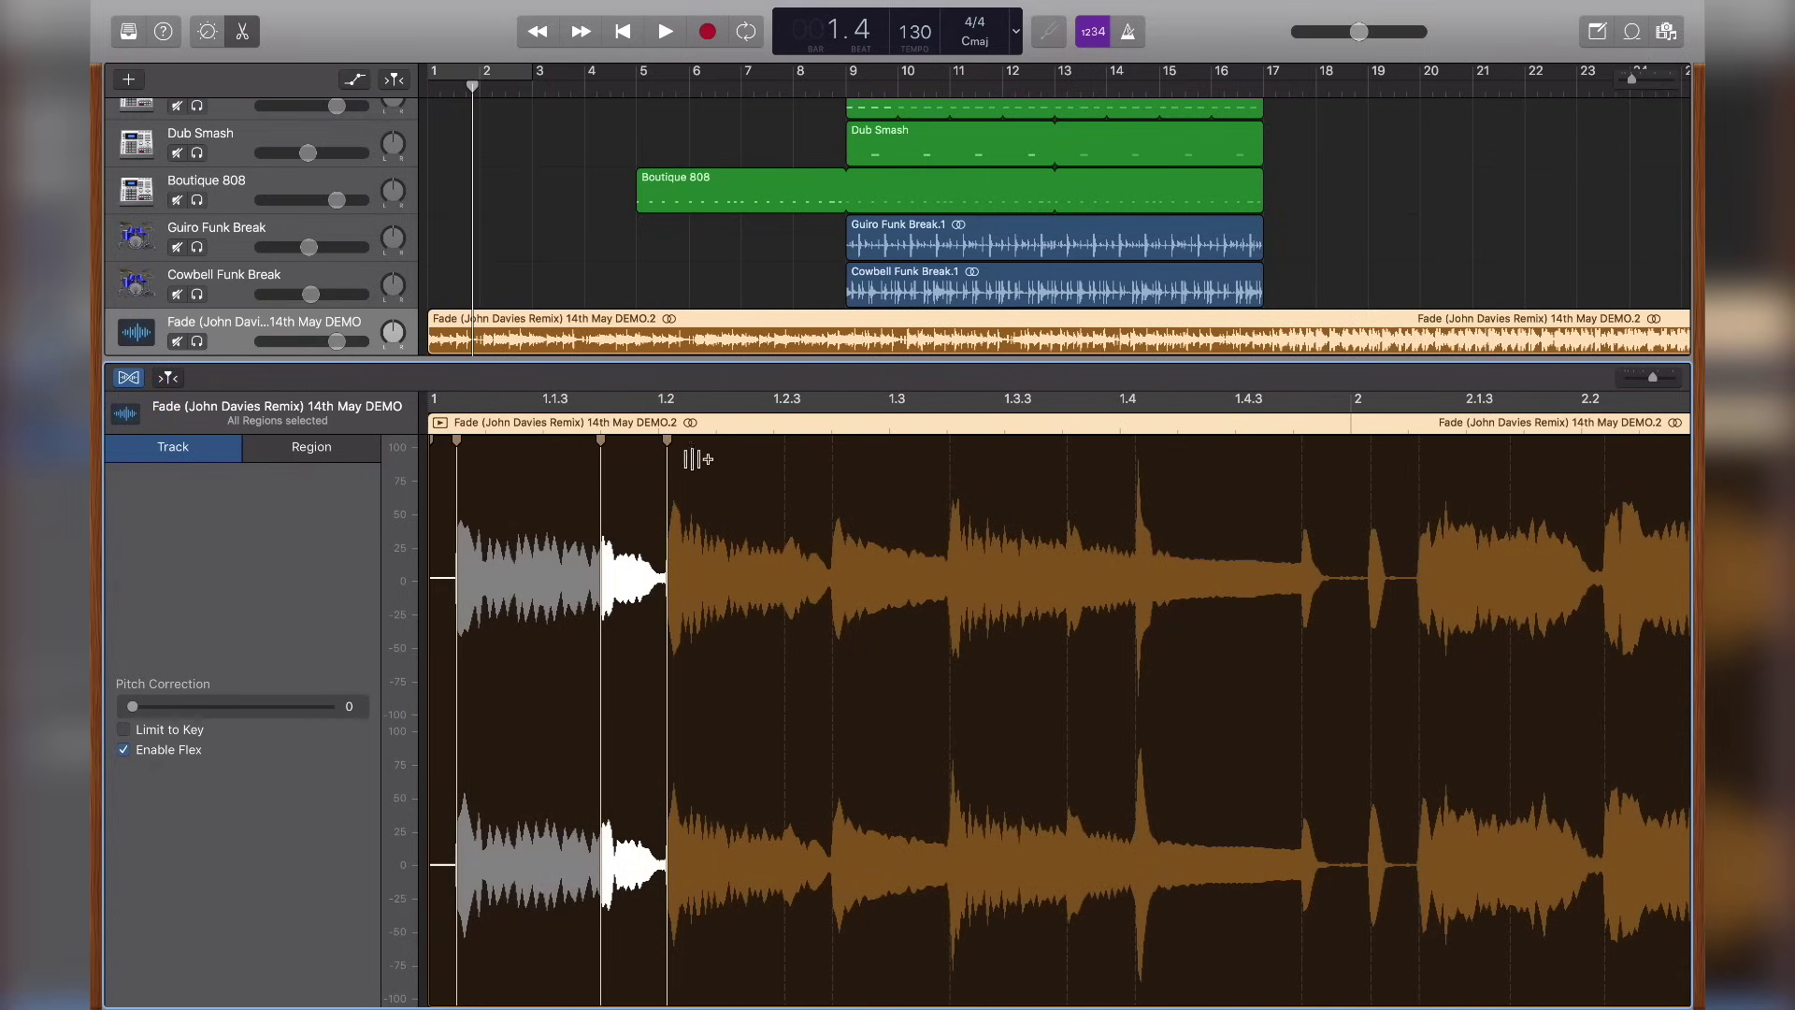
pyautogui.click(664, 456)
pyautogui.moveTo(665, 455); pyautogui.dragTo(699, 455)
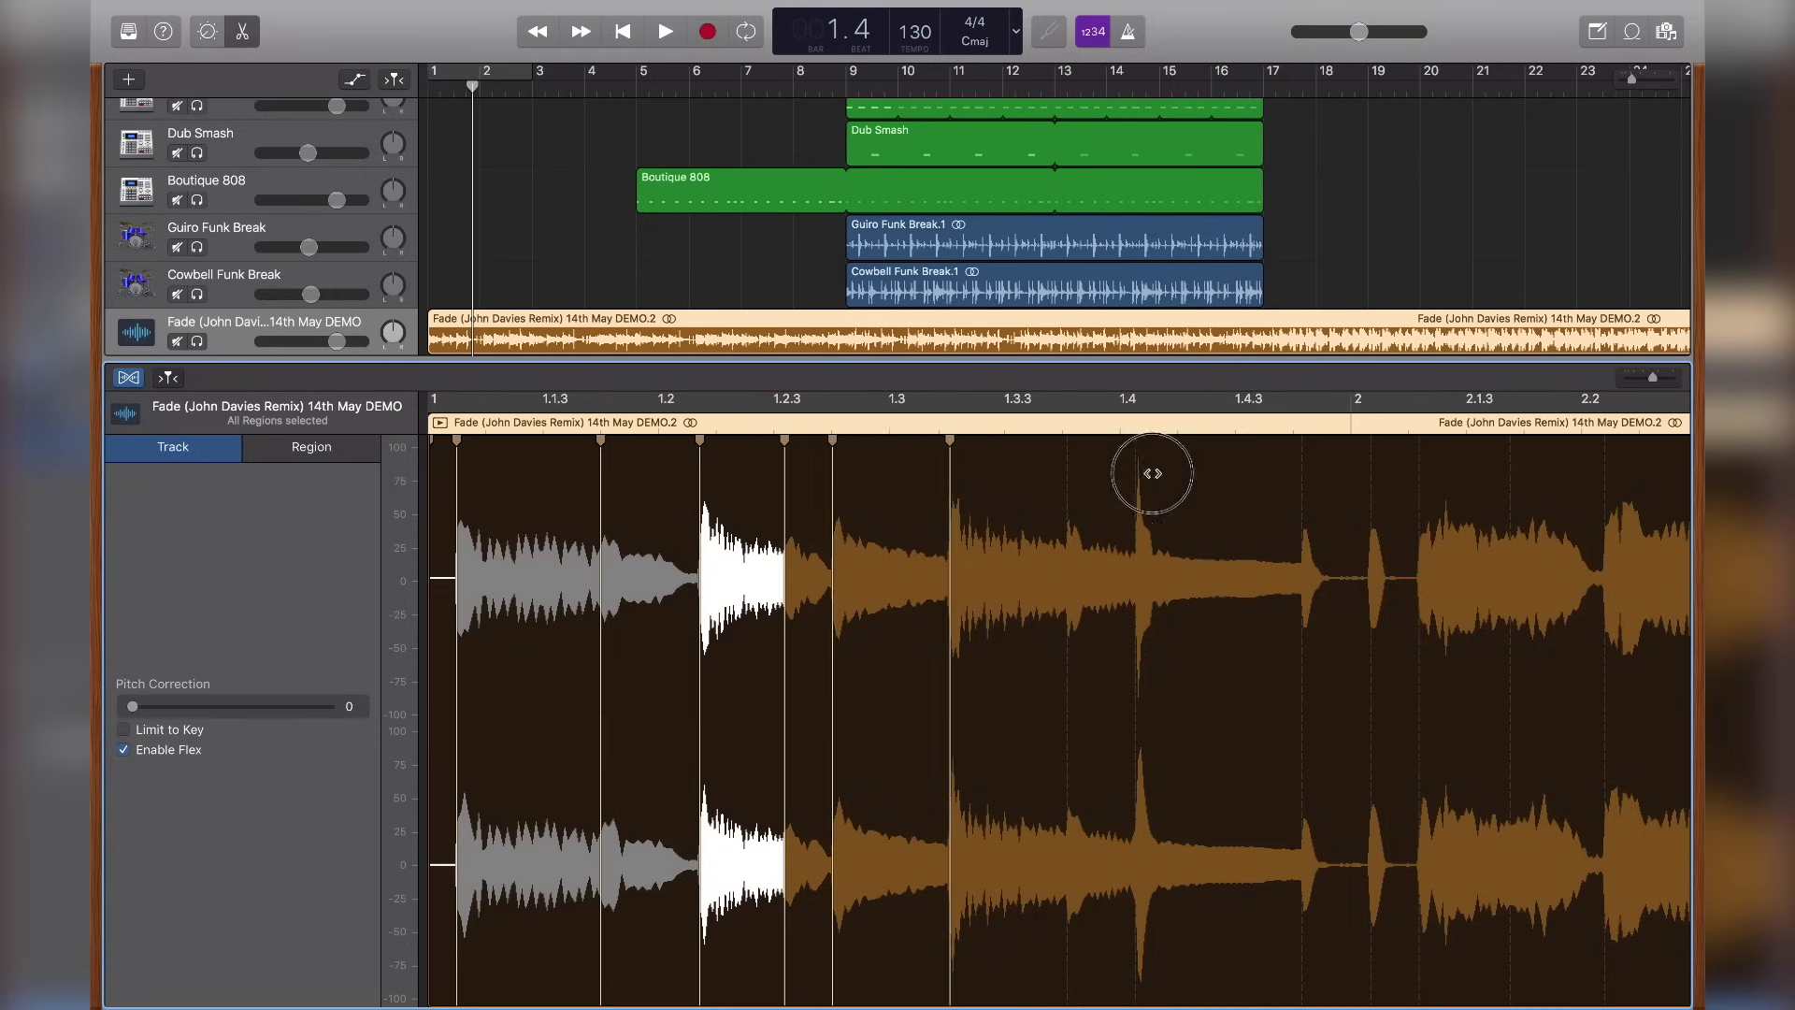
pyautogui.moveTo(1158, 473)
pyautogui.mouseDown()
pyautogui.moveTo(1319, 475)
pyautogui.moveTo(1157, 474)
pyautogui.mouseUp()
pyautogui.moveTo(785, 468); pyautogui.dragTo(1005, 477)
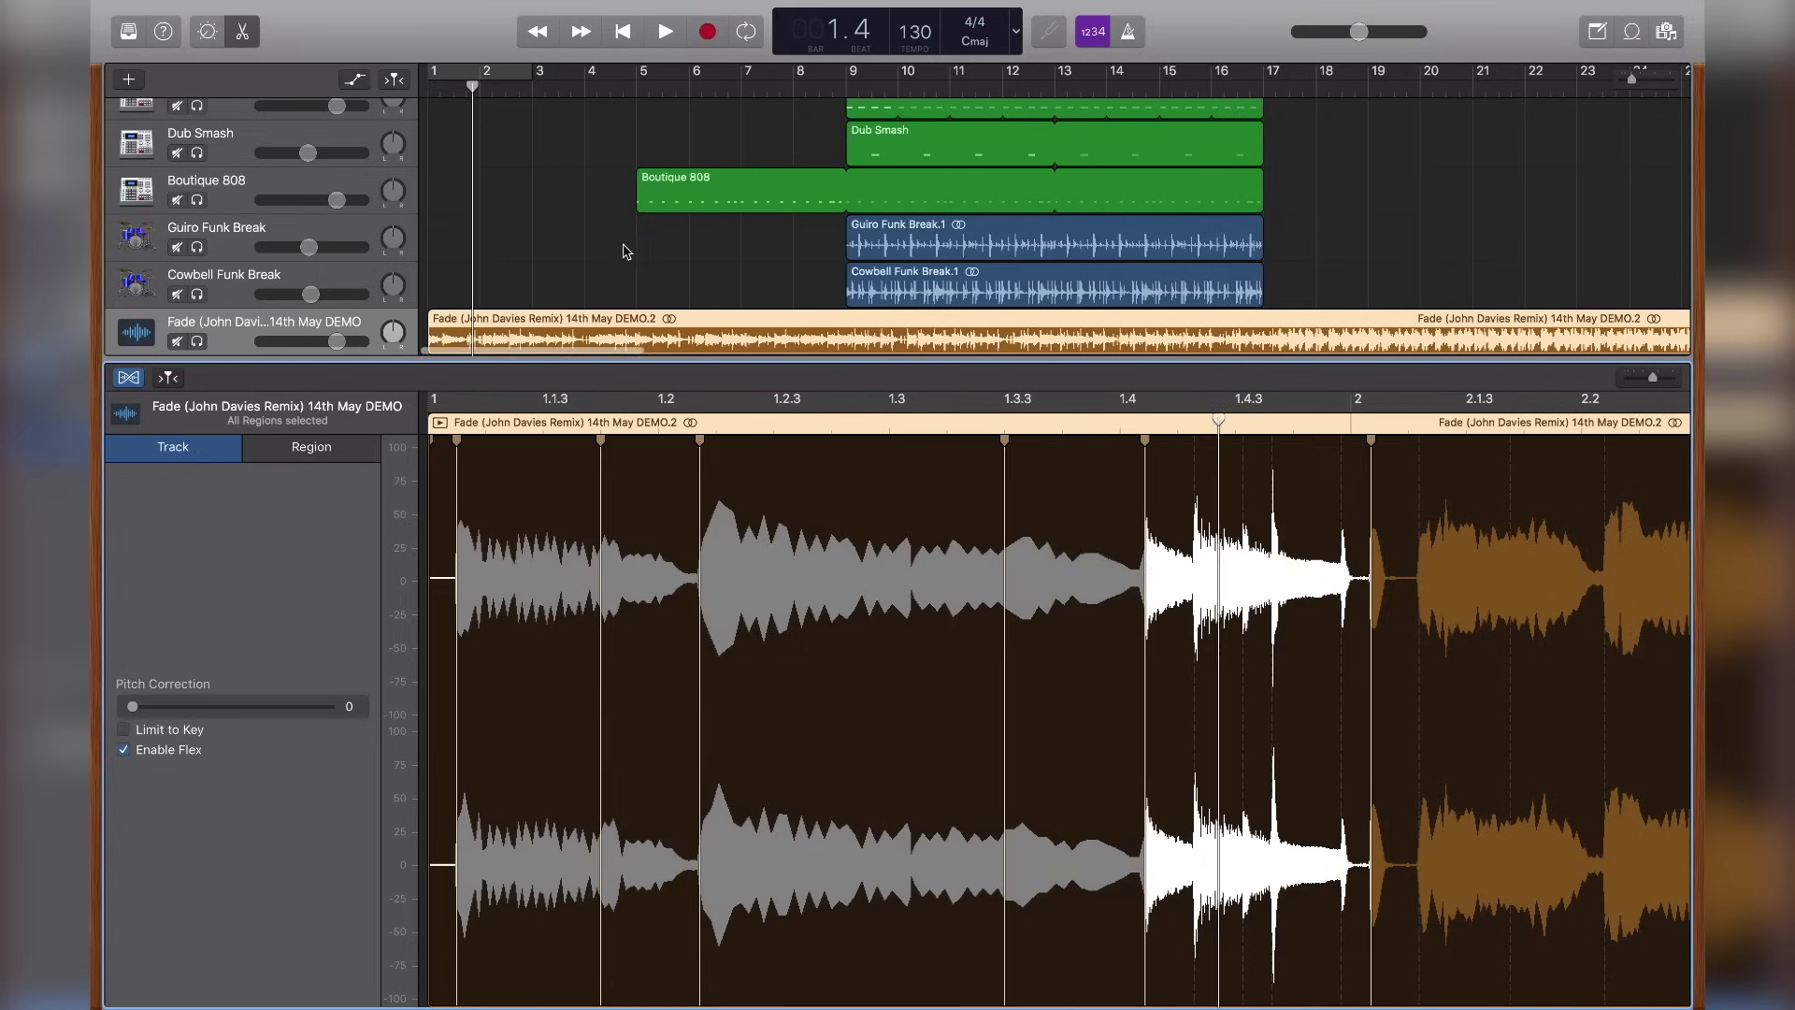
# - Solo the Fade remix track, play it from the start, and drag flex markers earlier to readjust
pyautogui.press('Return')
pyautogui.click(197, 341)
pyautogui.press('space')
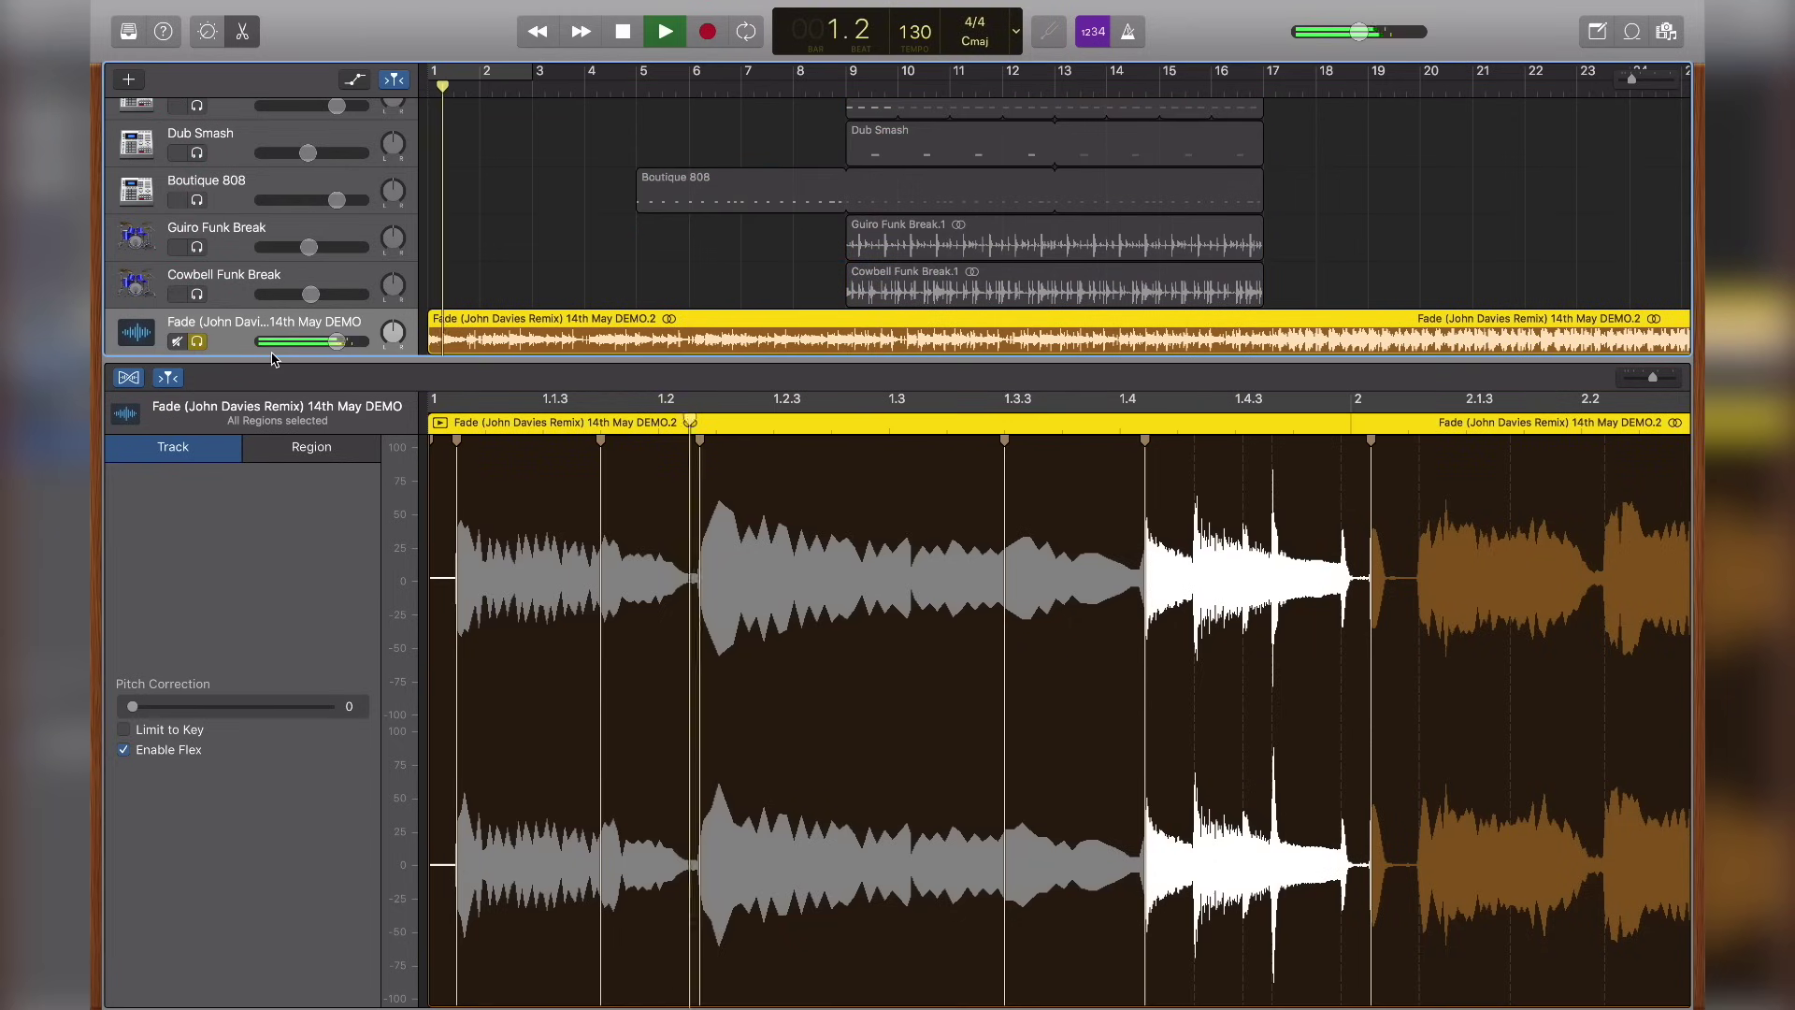
pyautogui.press('space')
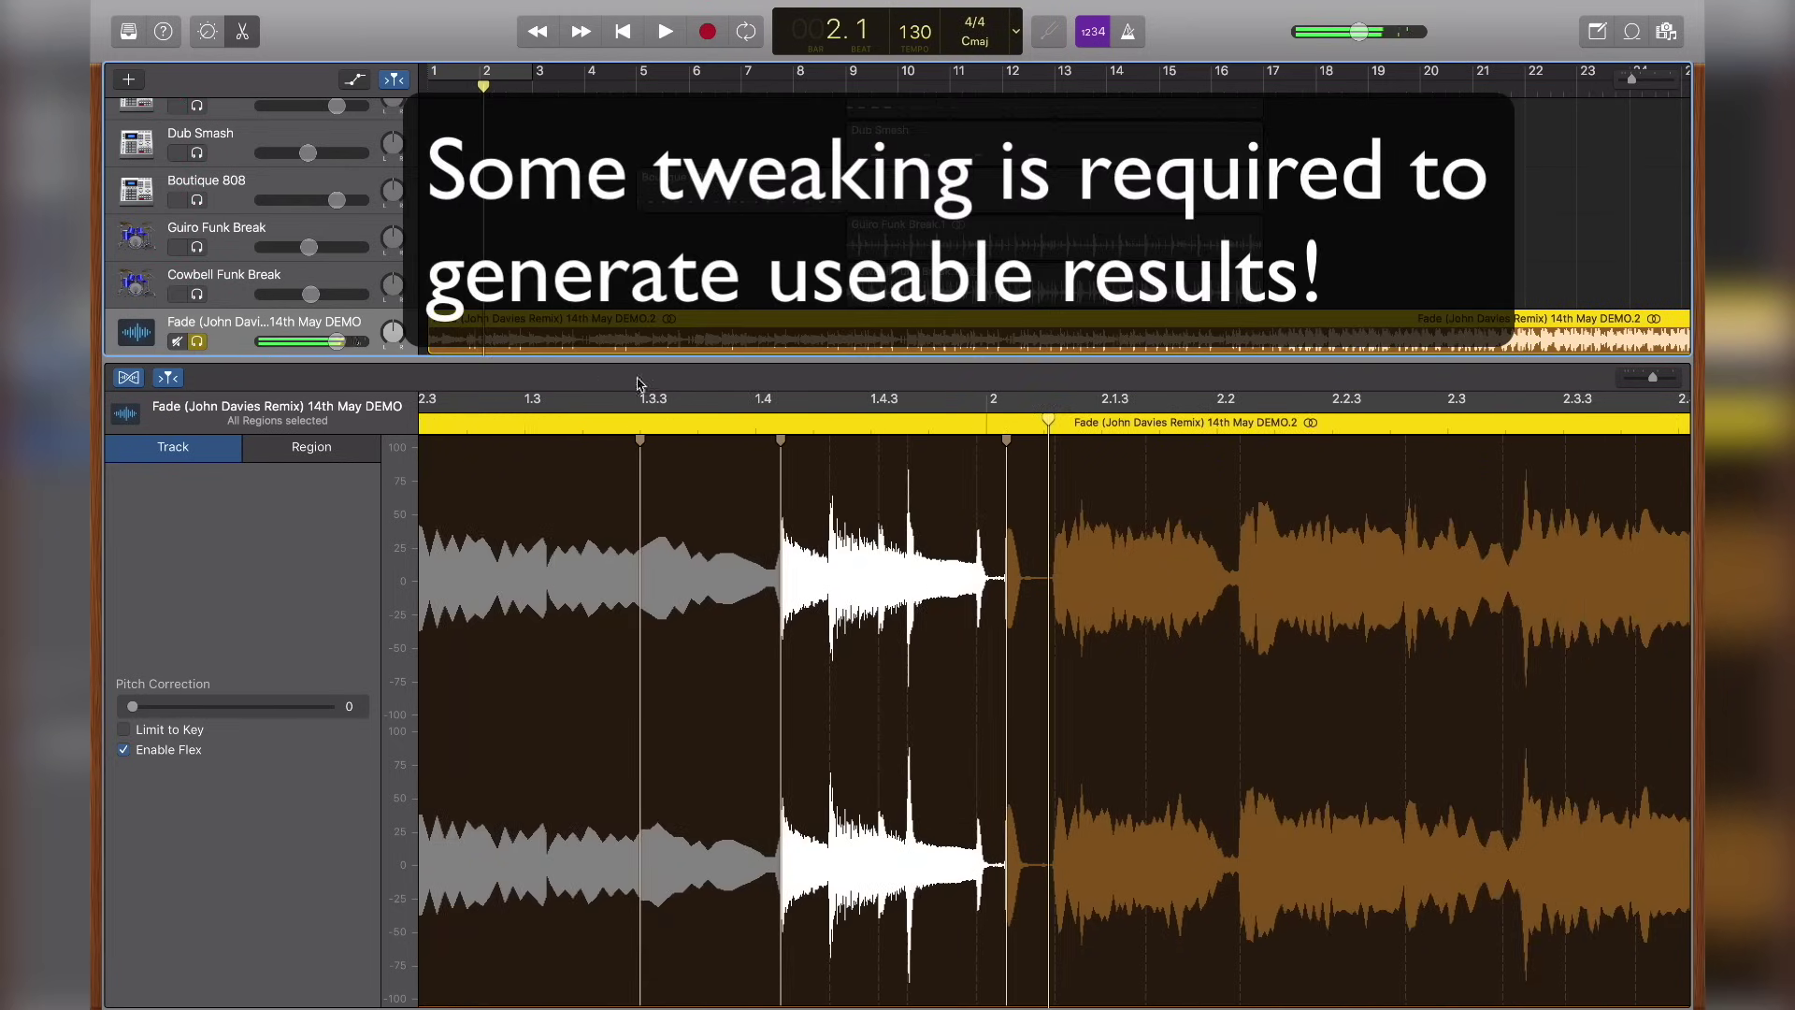
pyautogui.hscroll(-5, 977, 500)
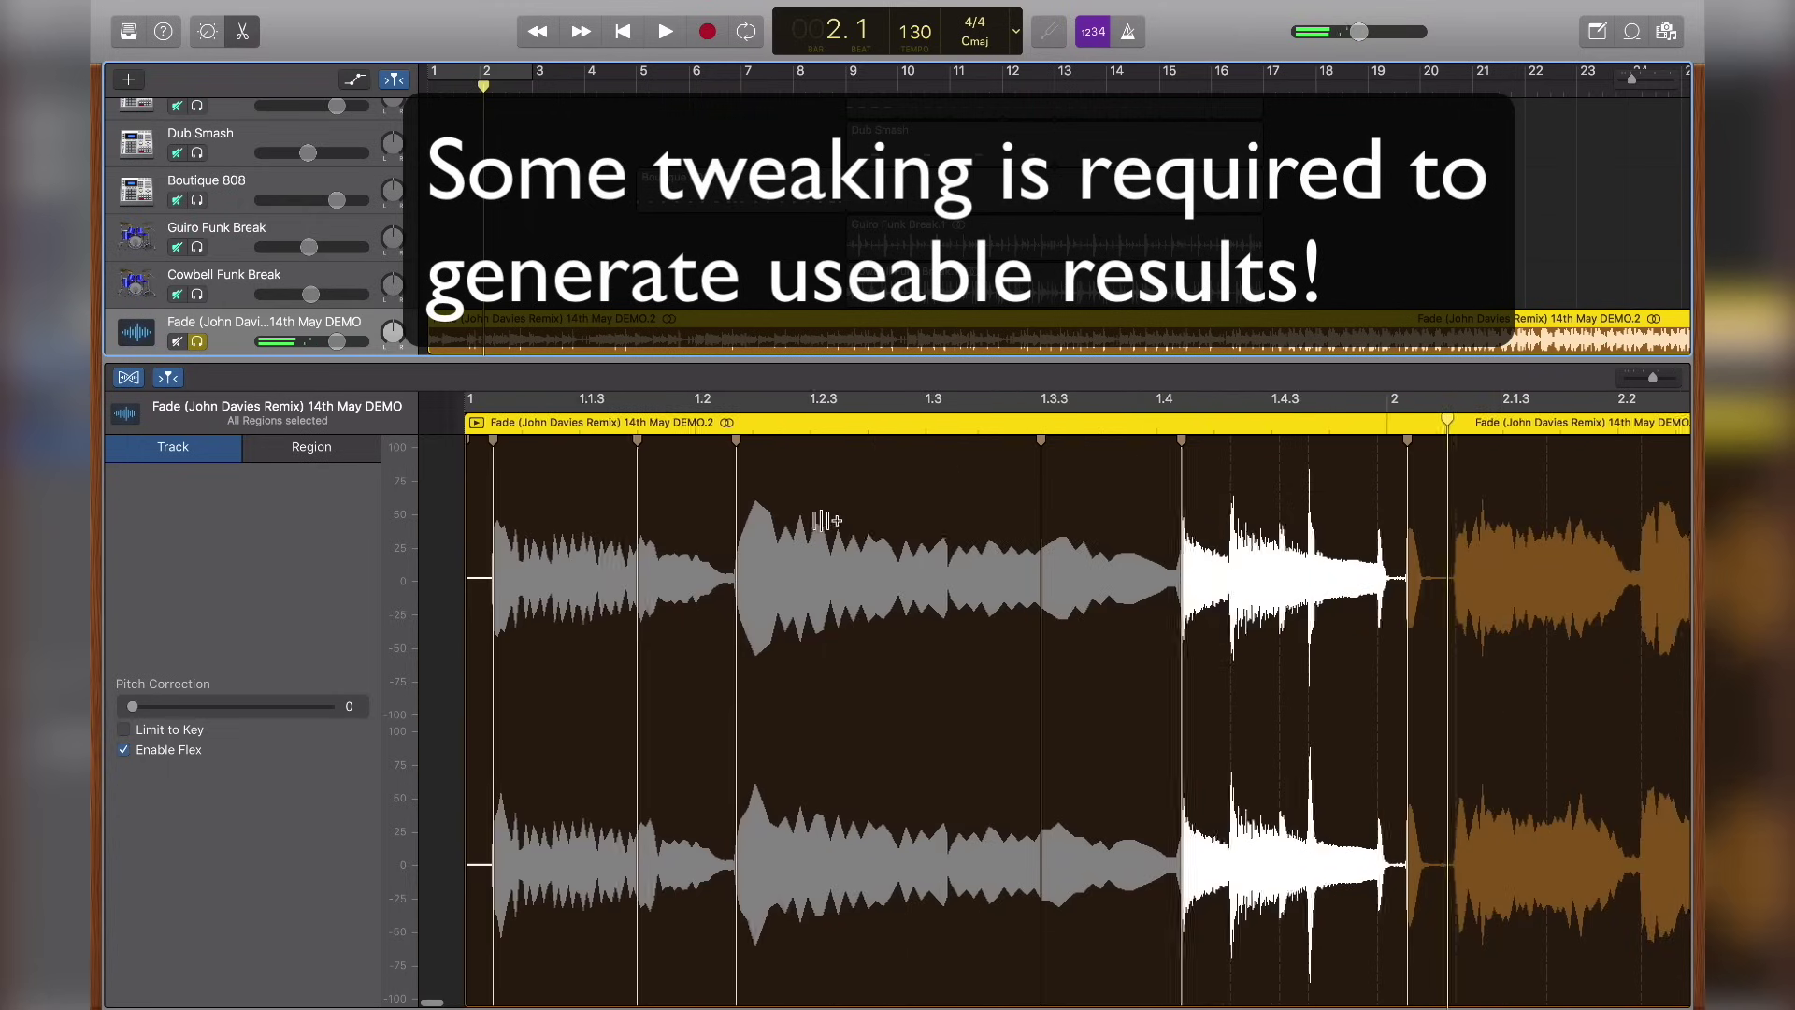
pyautogui.moveTo(1003, 470); pyautogui.dragTo(889, 486)
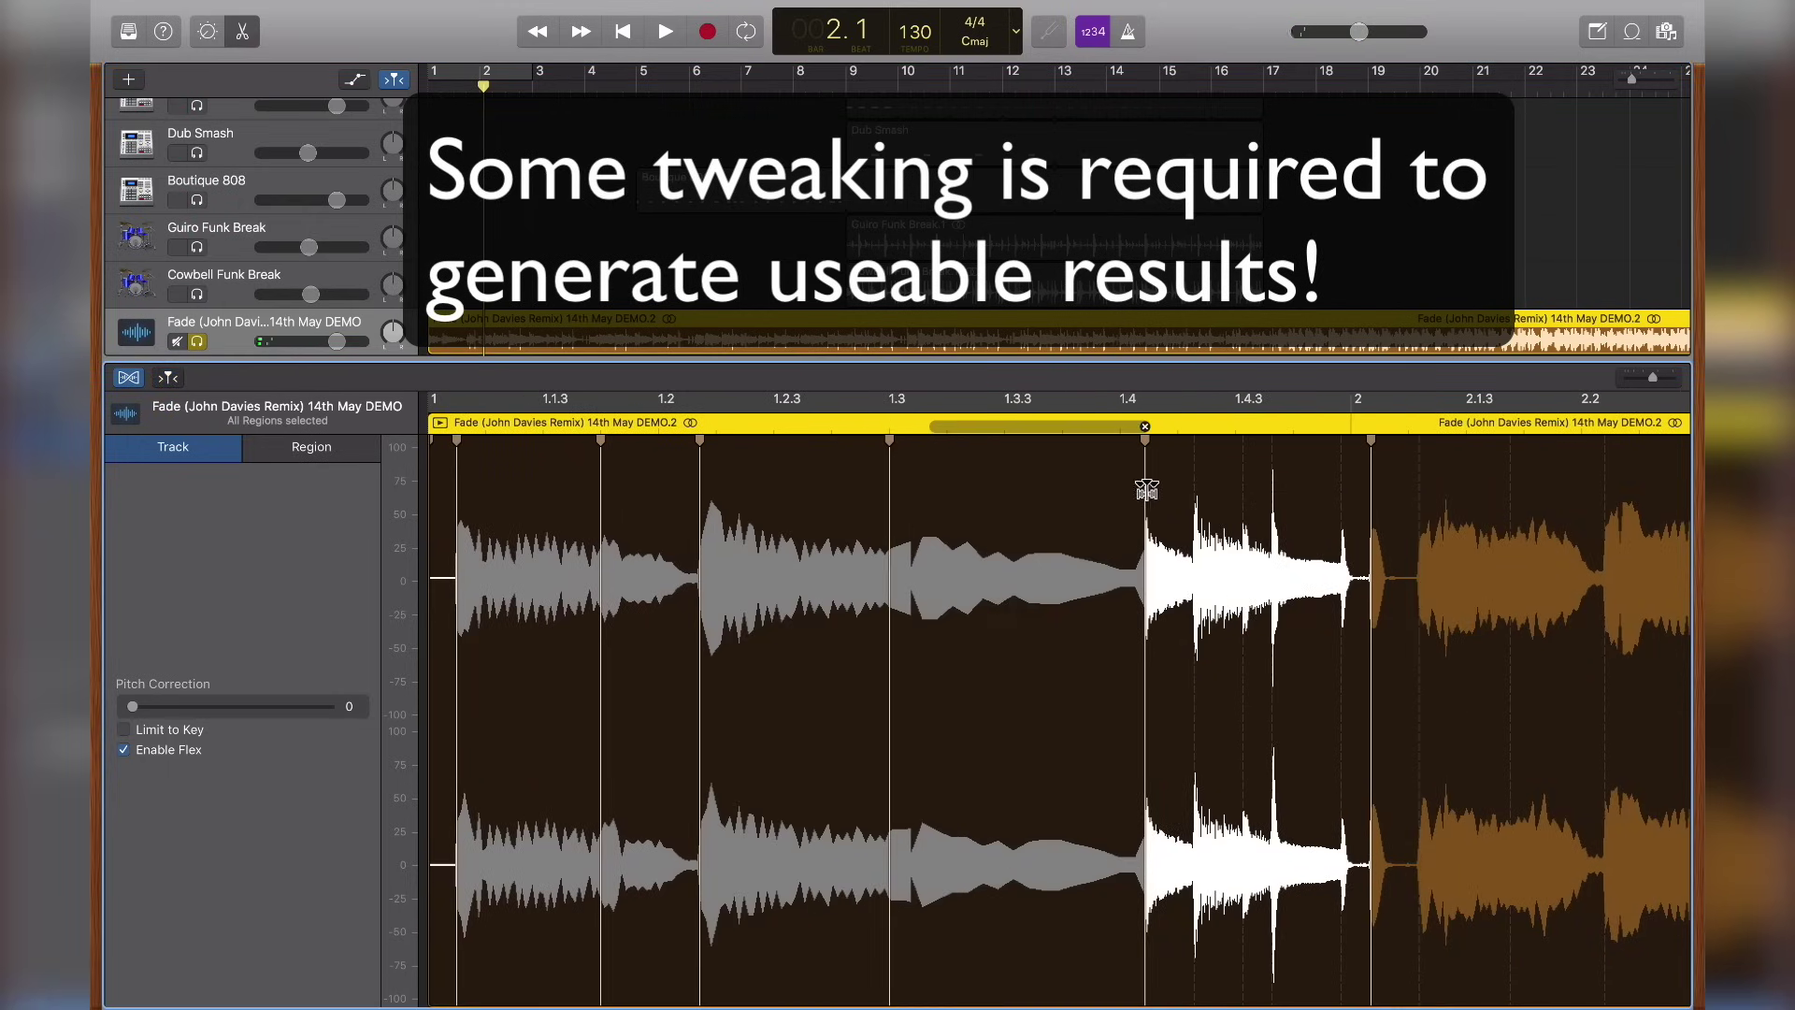
pyautogui.moveTo(1132, 483); pyautogui.dragTo(1062, 481)
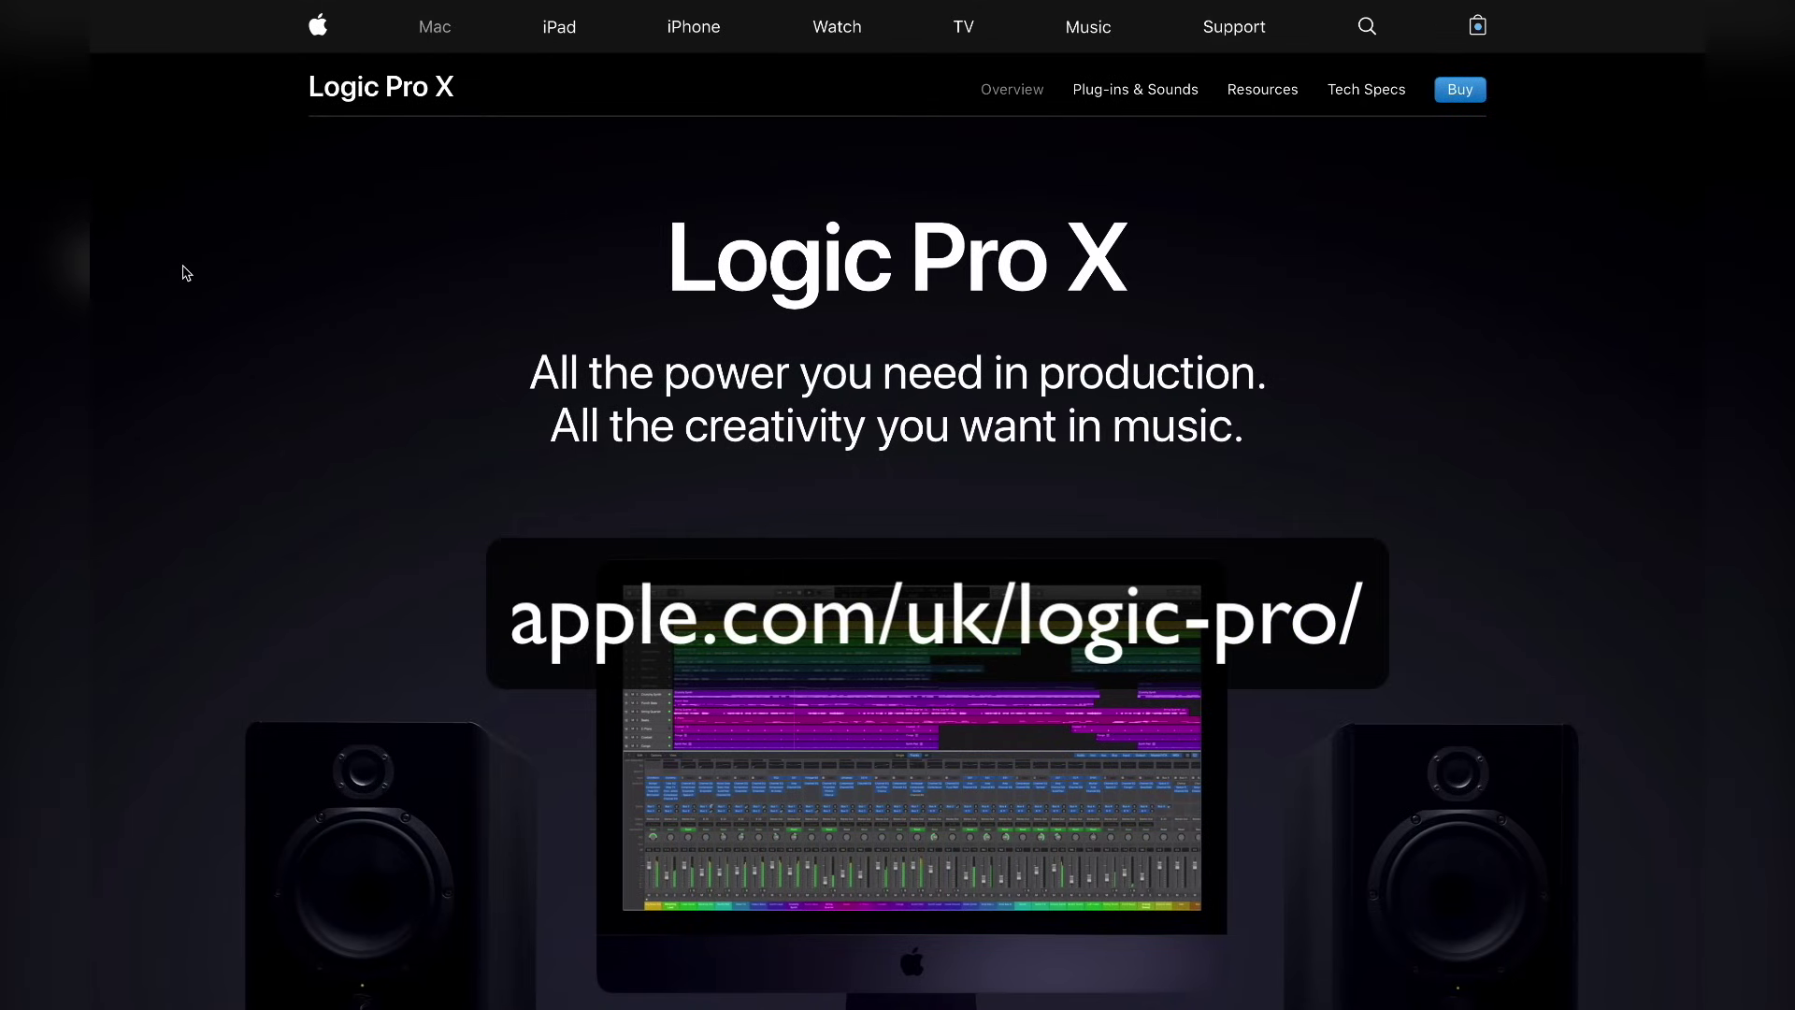
# - Scroll down the Logic Pro X page past Smart Tempo to the Flex sections
pyautogui.scroll(-15, 181, 277)
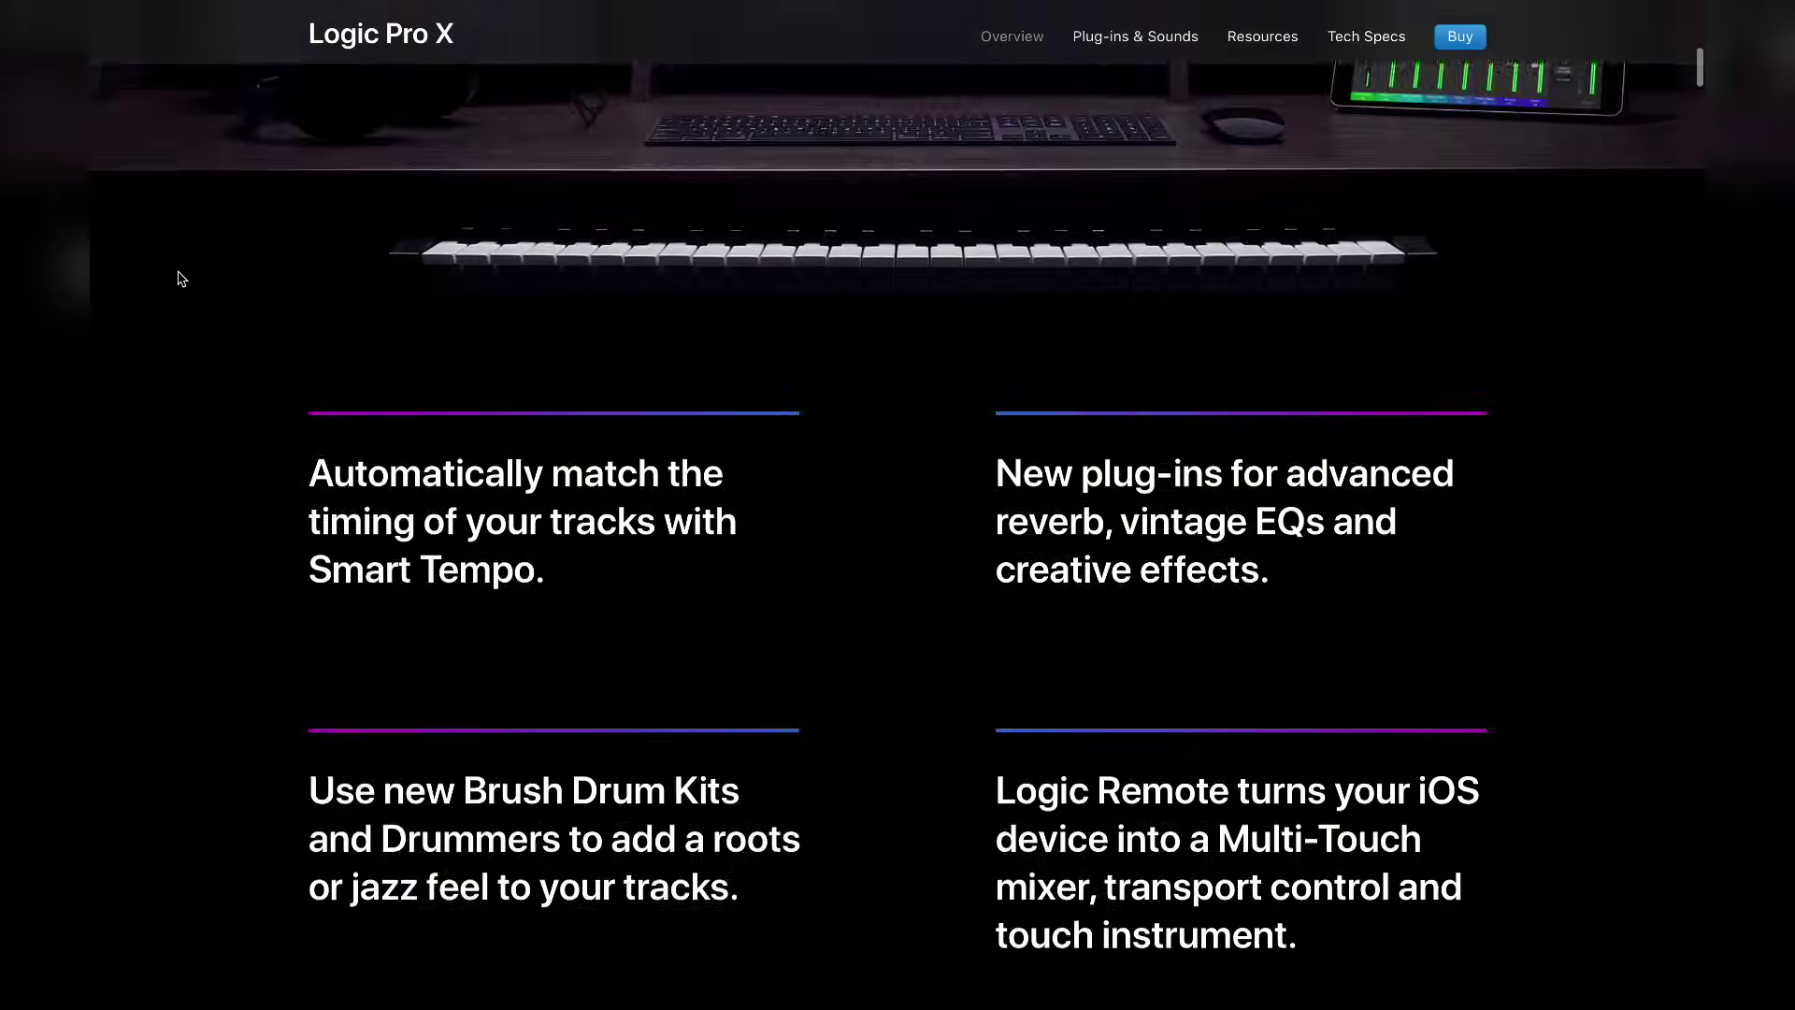
pyautogui.scroll(-20, 182, 278)
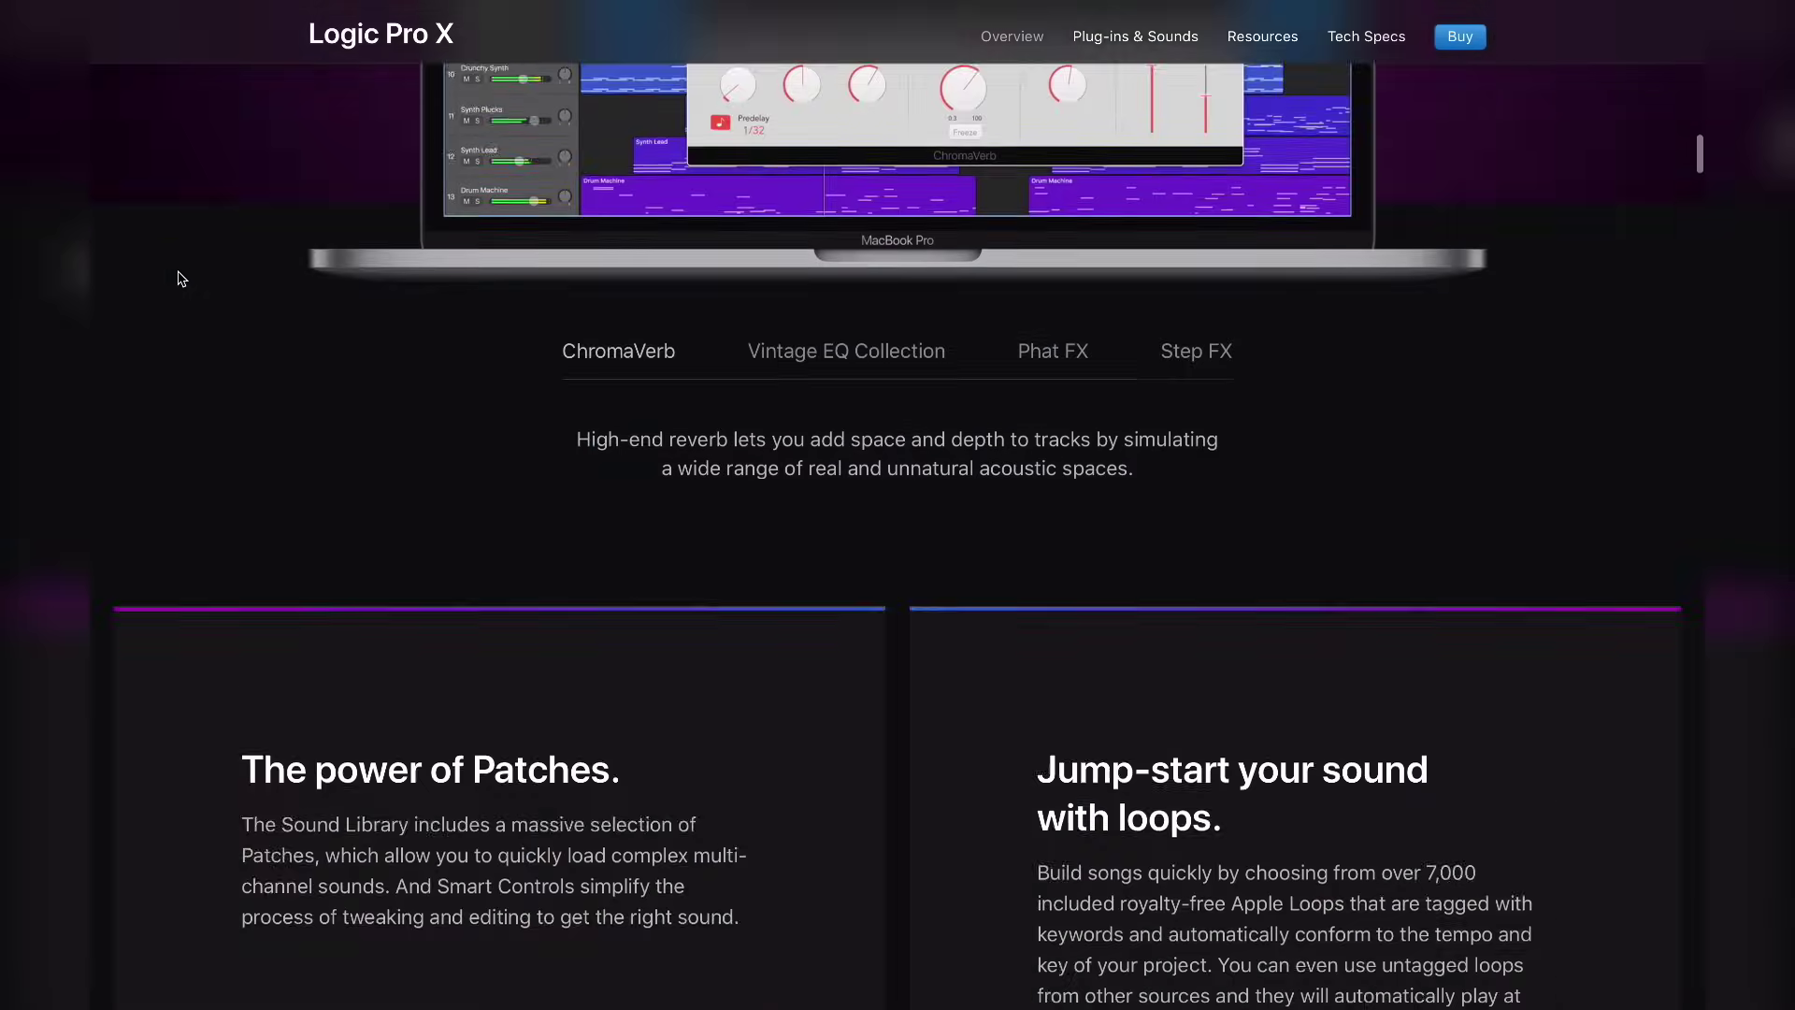
pyautogui.scroll(-20, 181, 277)
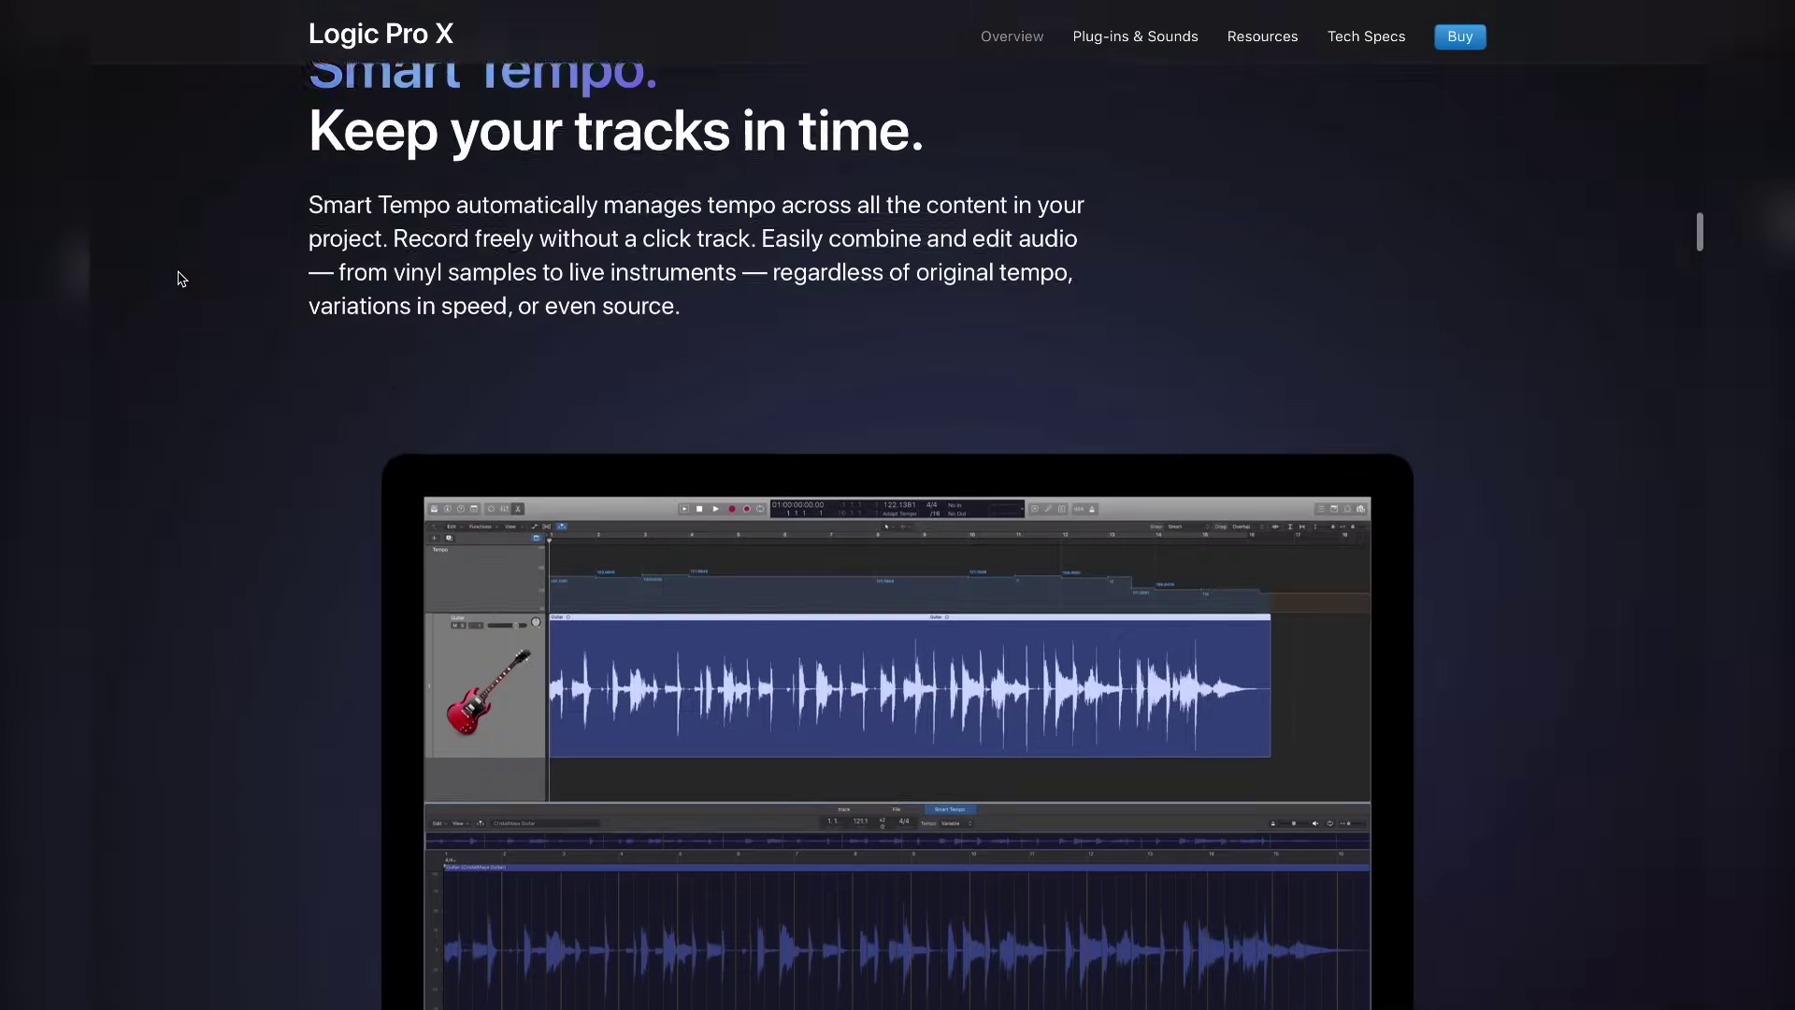
pyautogui.scroll(3, 182, 278)
pyautogui.scroll(-15, 181, 277)
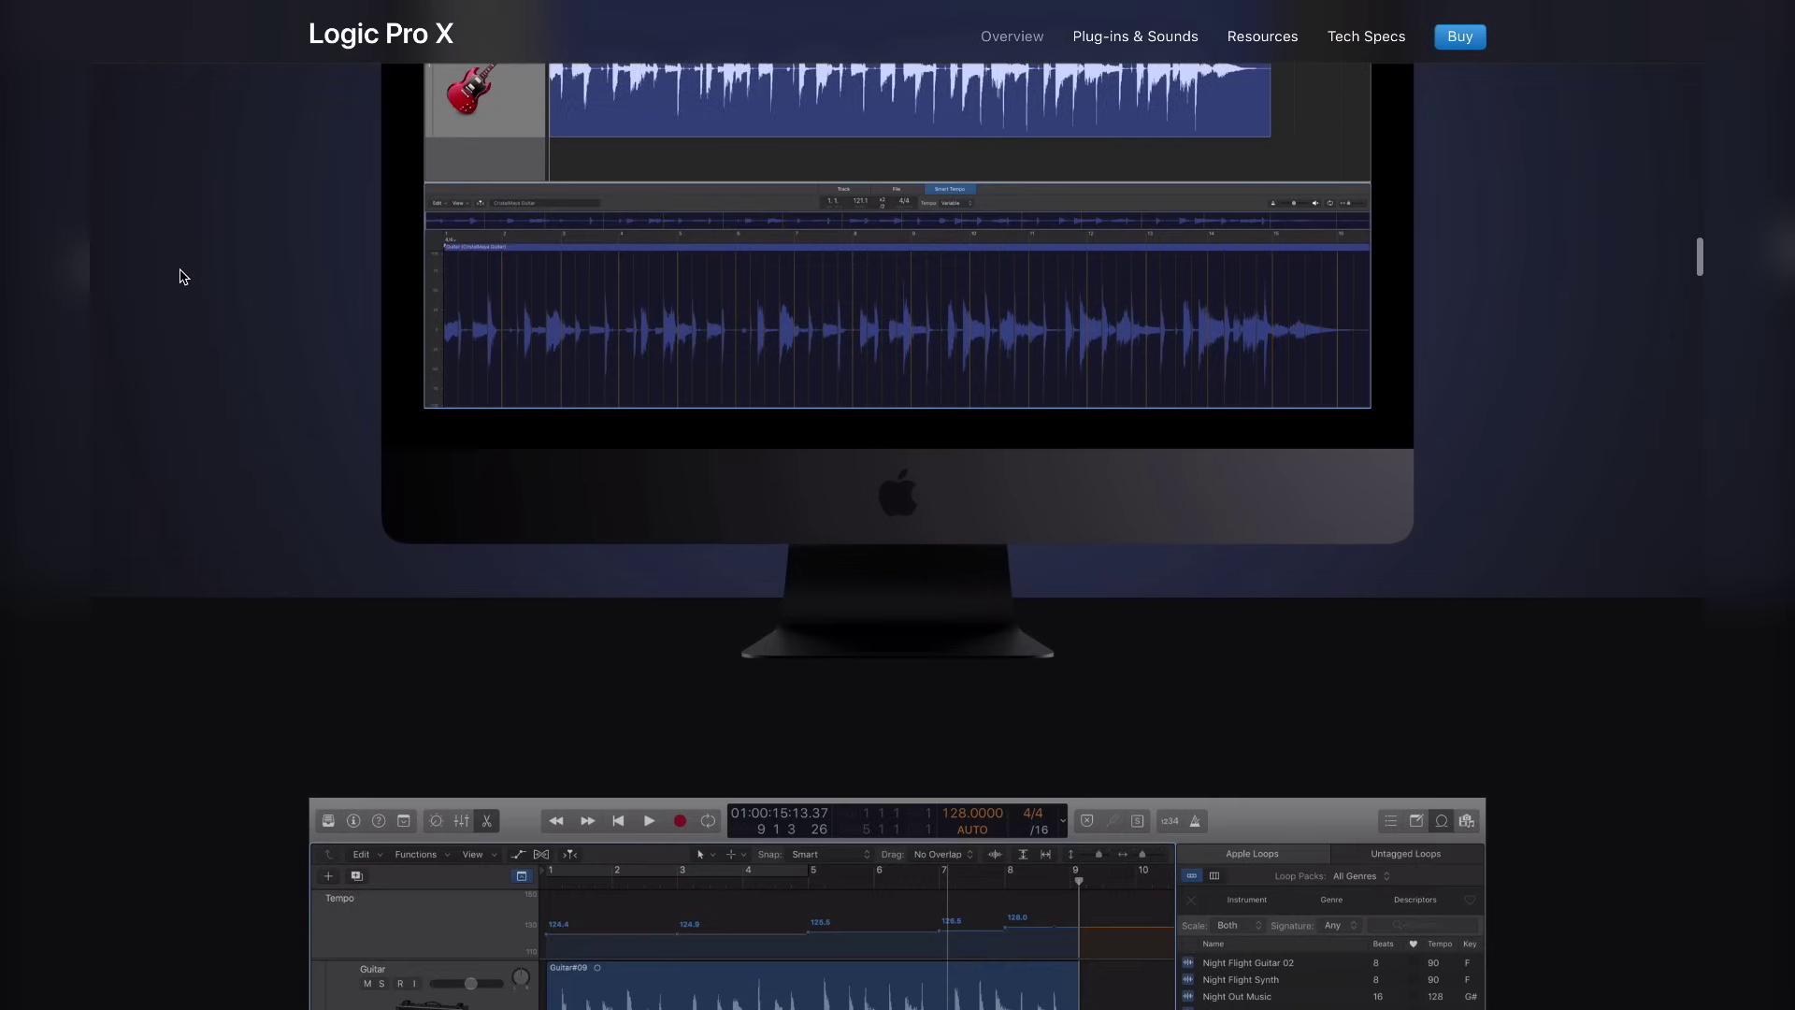
pyautogui.scroll(-12, 181, 277)
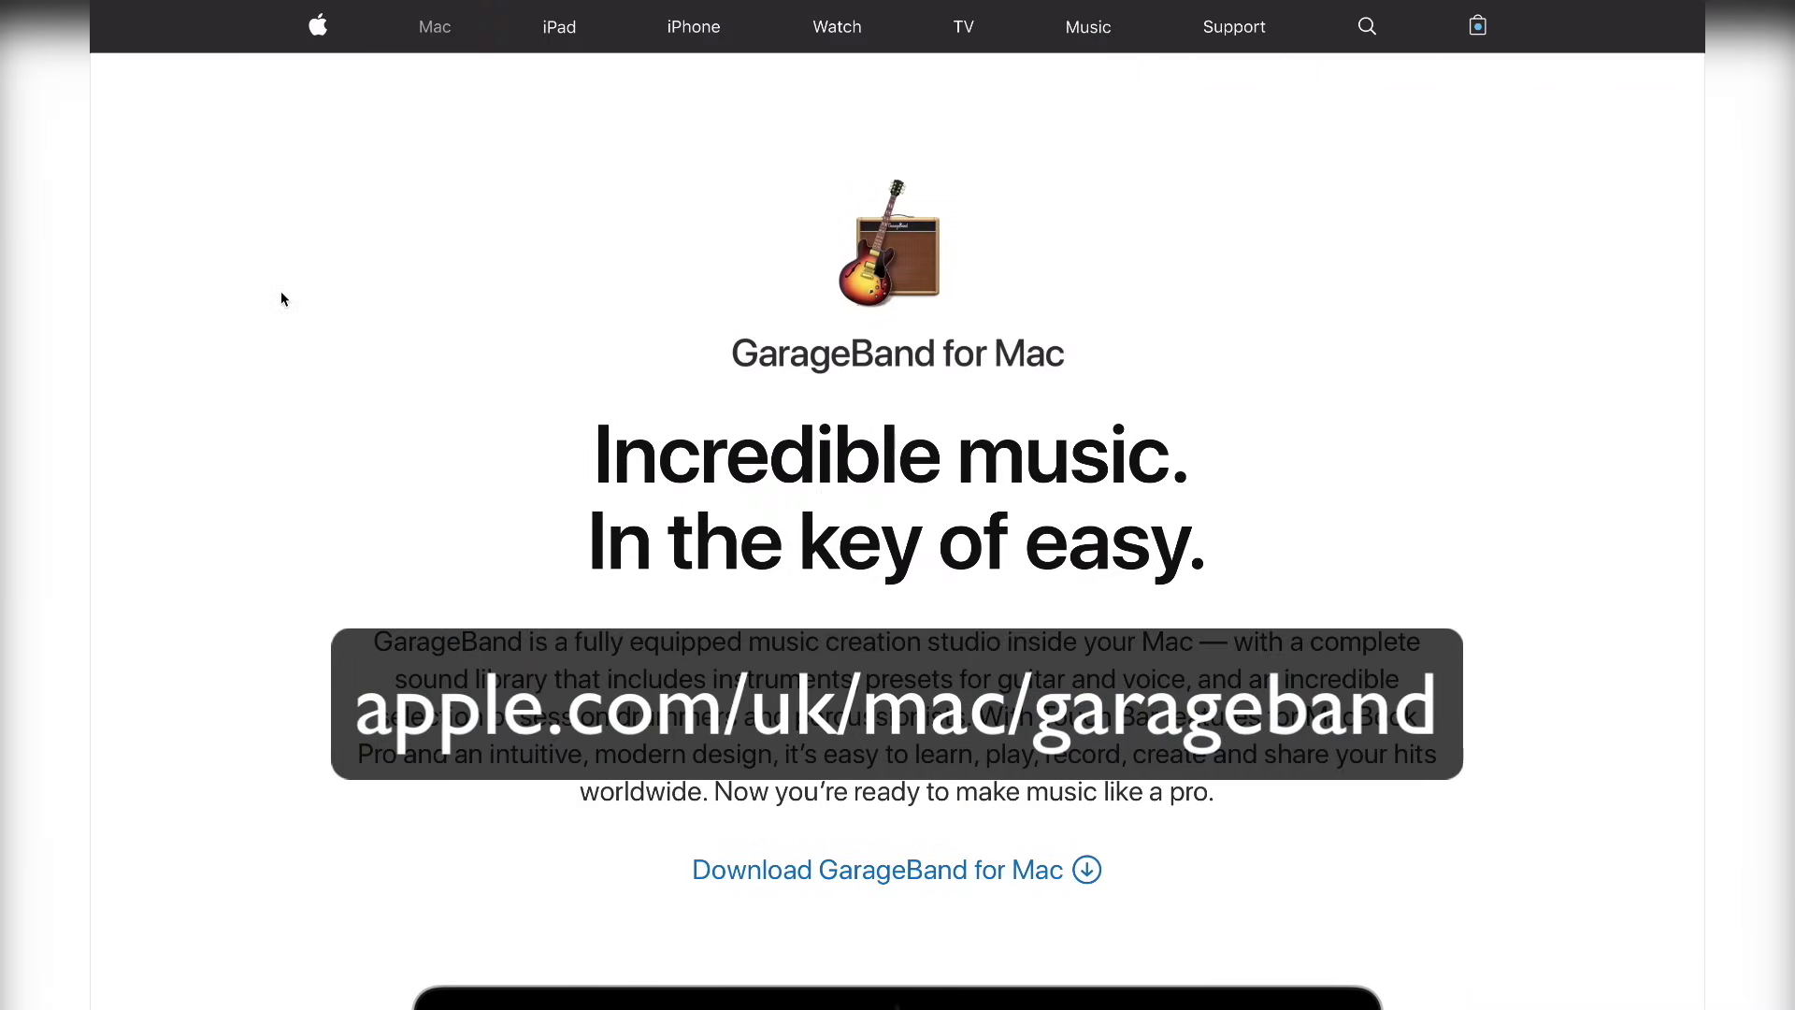
pyautogui.scroll(-15, 209, 336)
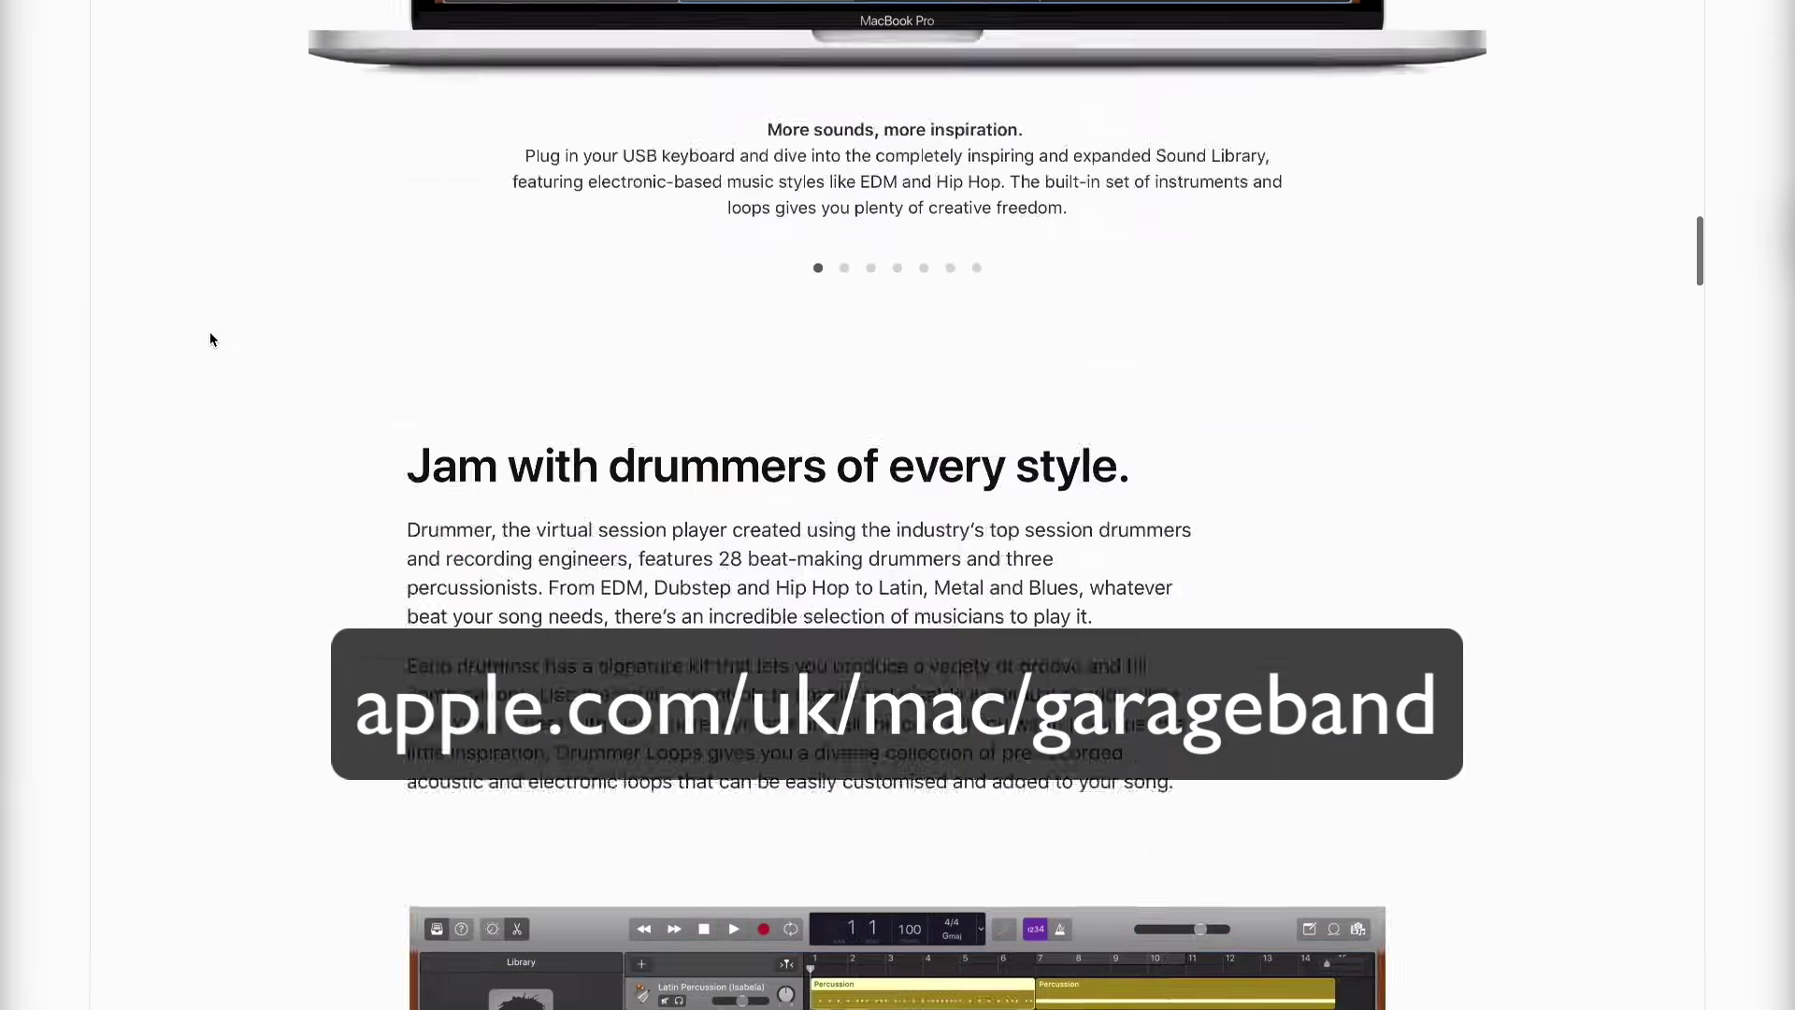
pyautogui.scroll(-15, 209, 331)
pyautogui.scroll(3, 209, 331)
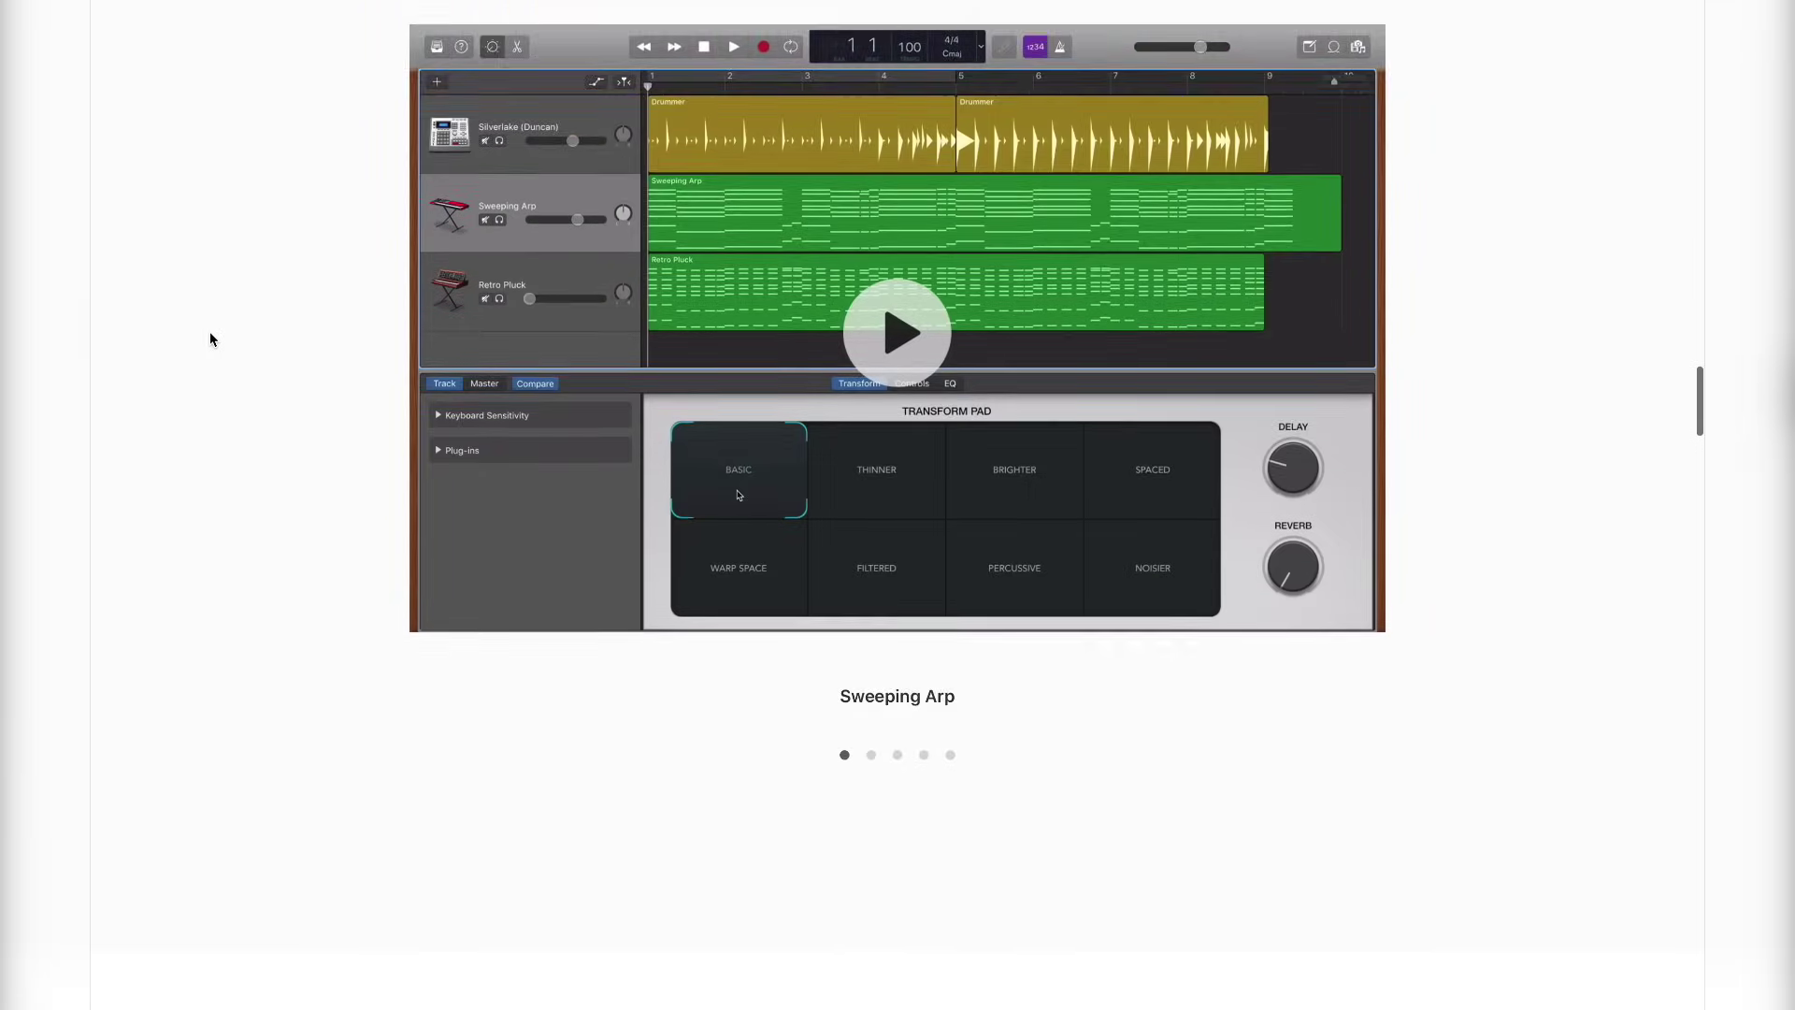
pyautogui.click(895, 337)
pyautogui.click(895, 336)
pyautogui.scroll(20, 580, 518)
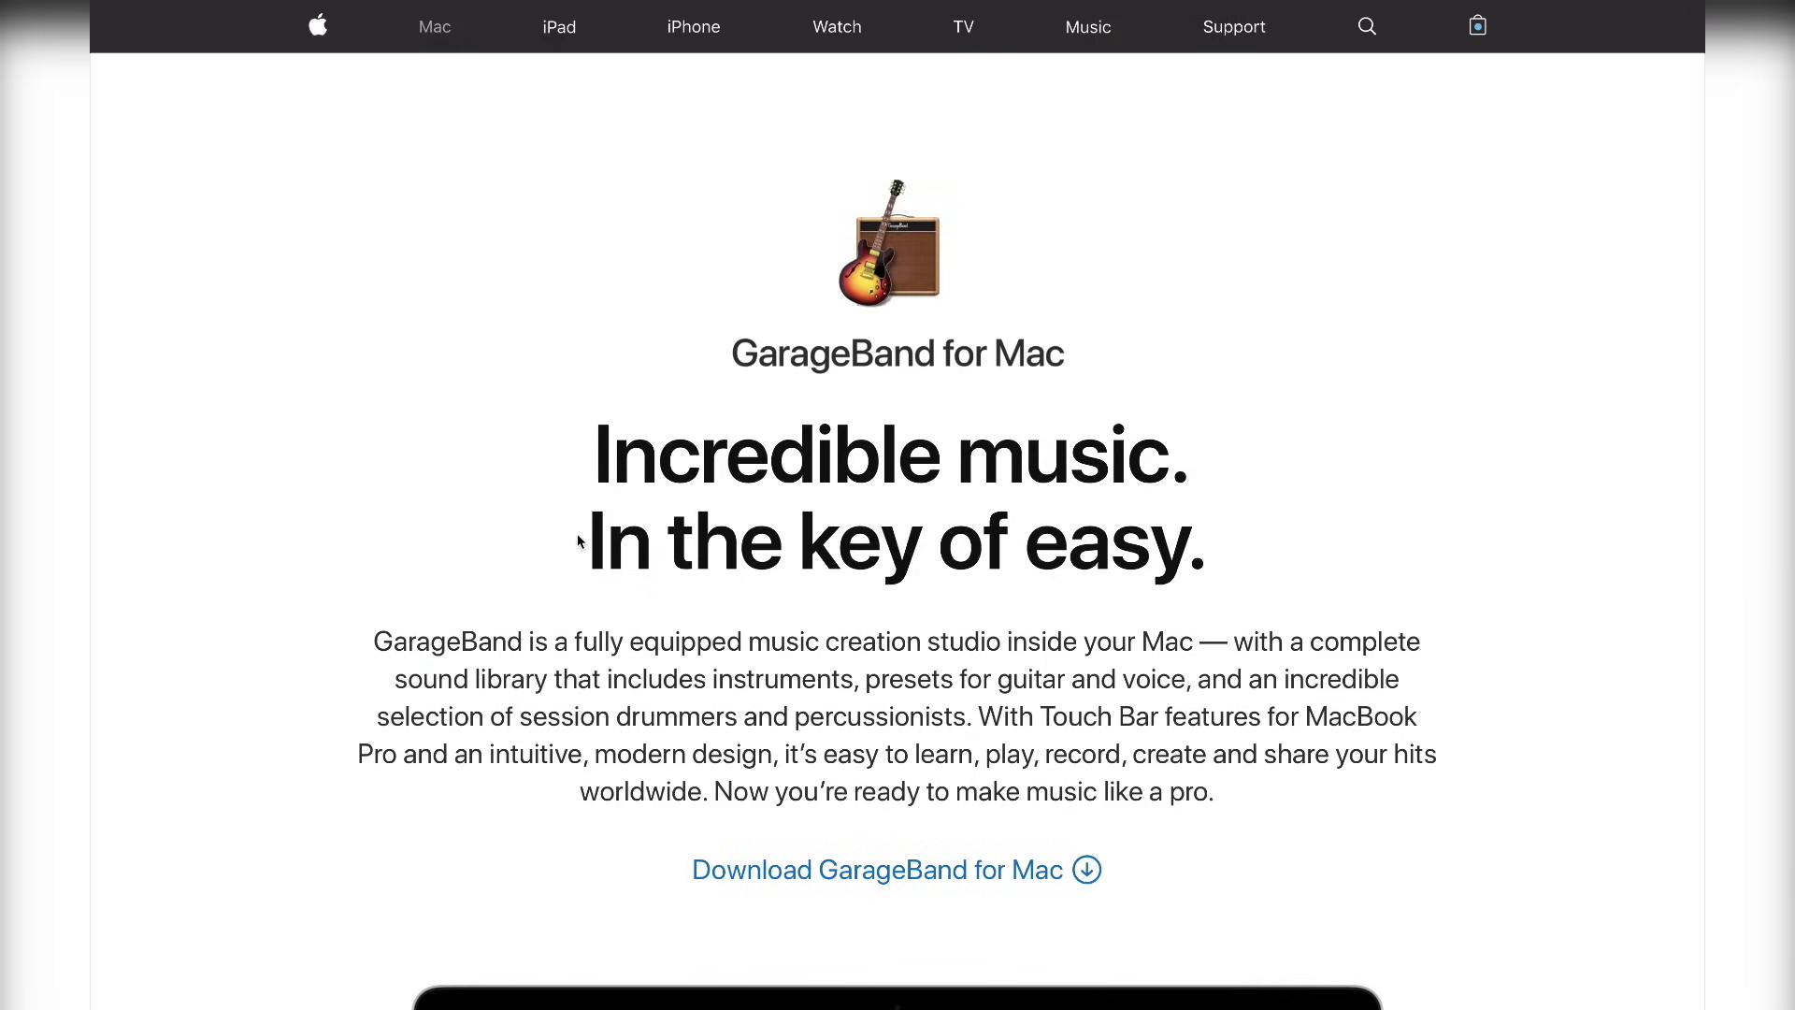
pyautogui.moveTo(577, 531); pyautogui.dragTo(1197, 554)
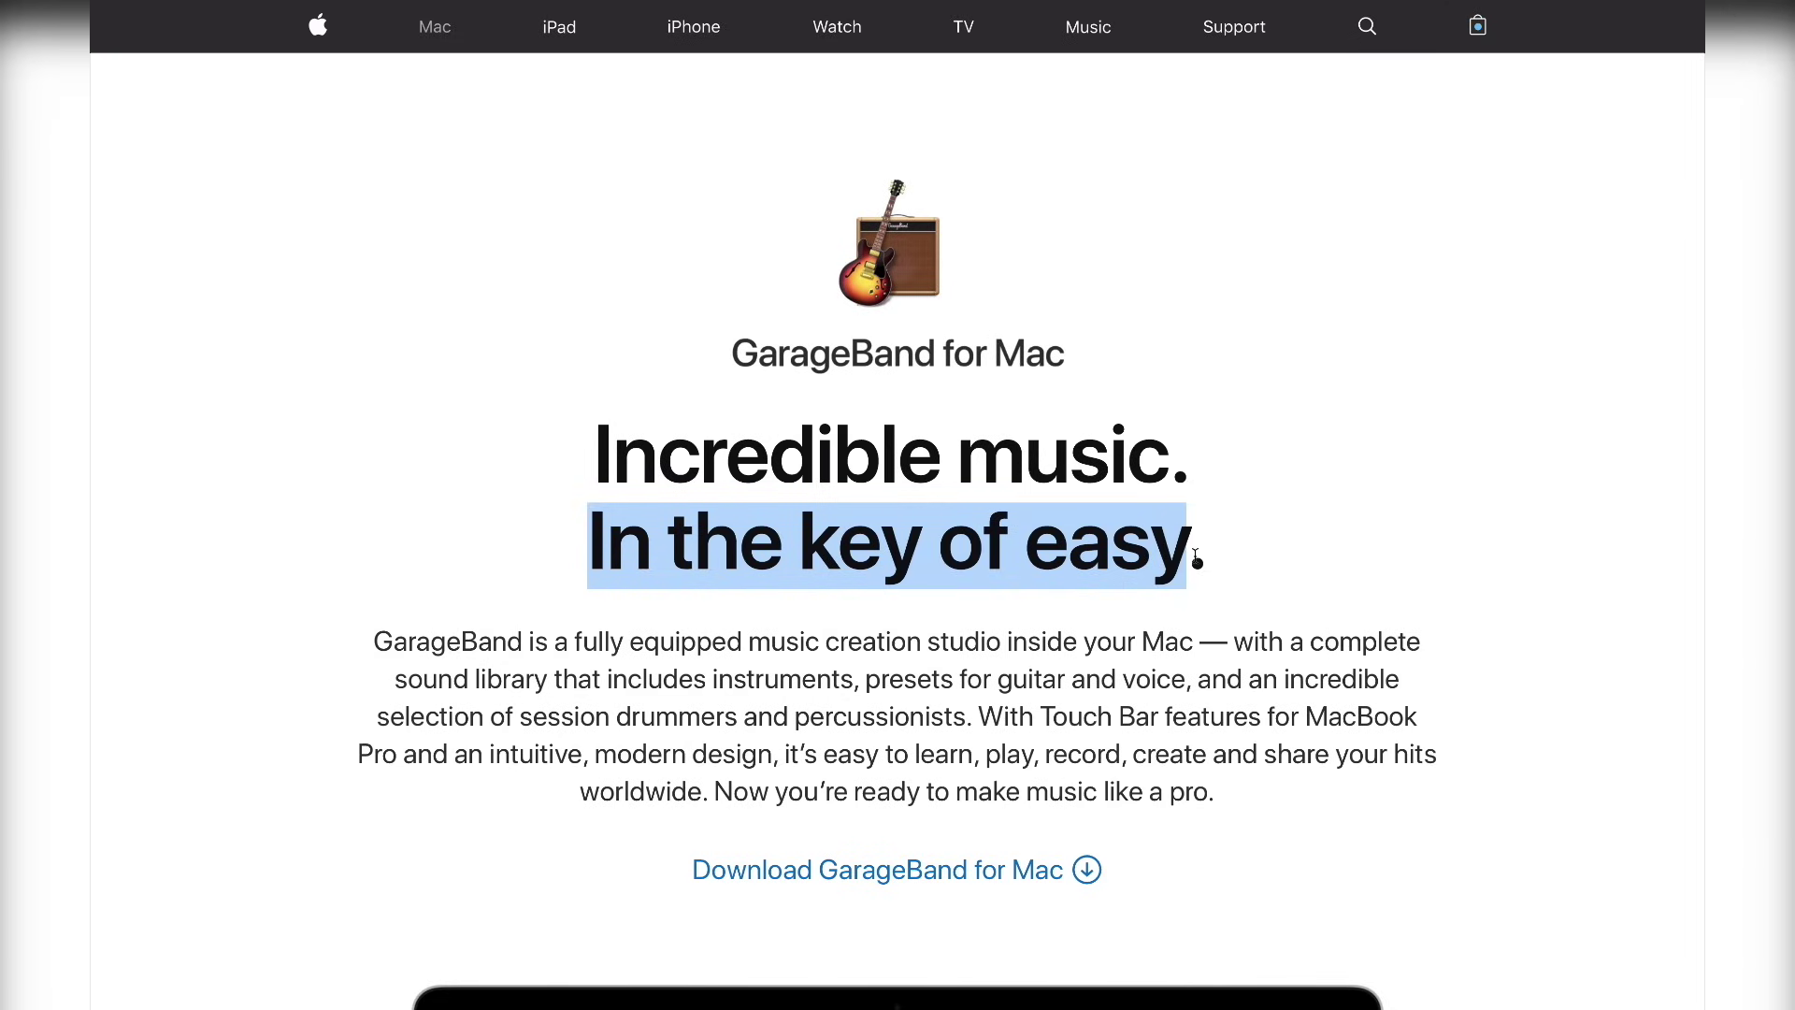
pyautogui.click(1196, 554)
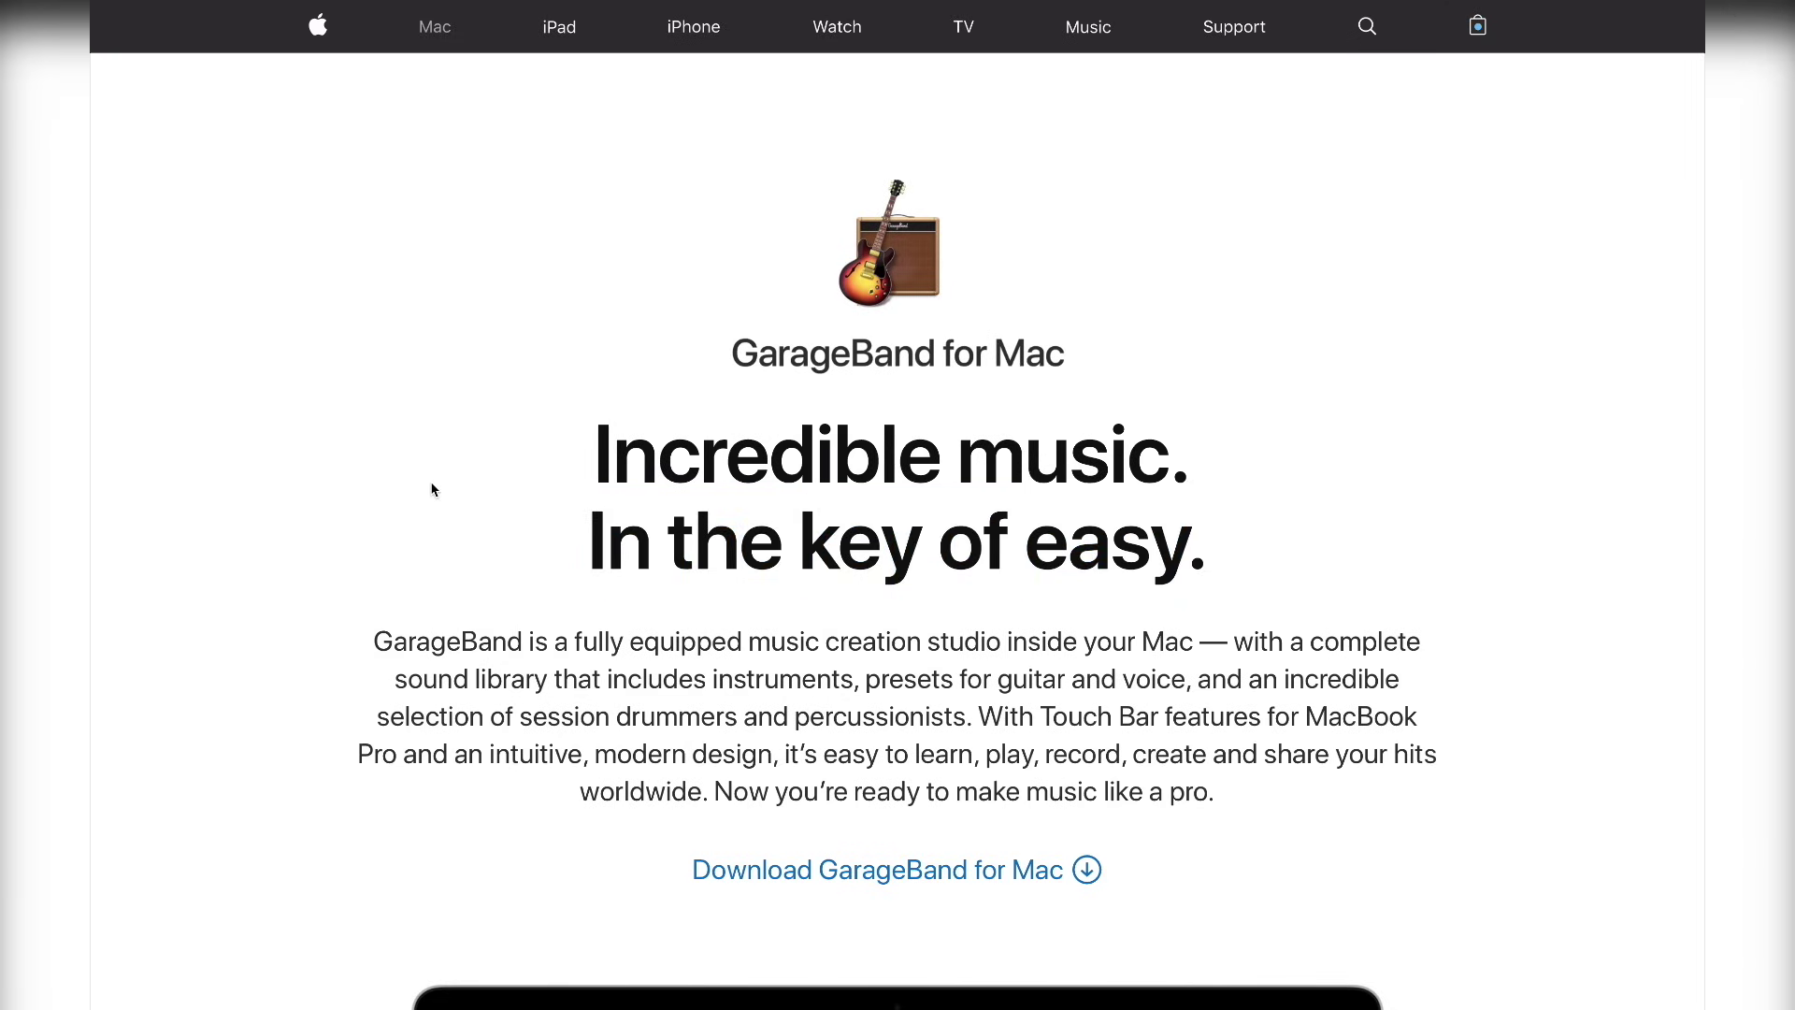